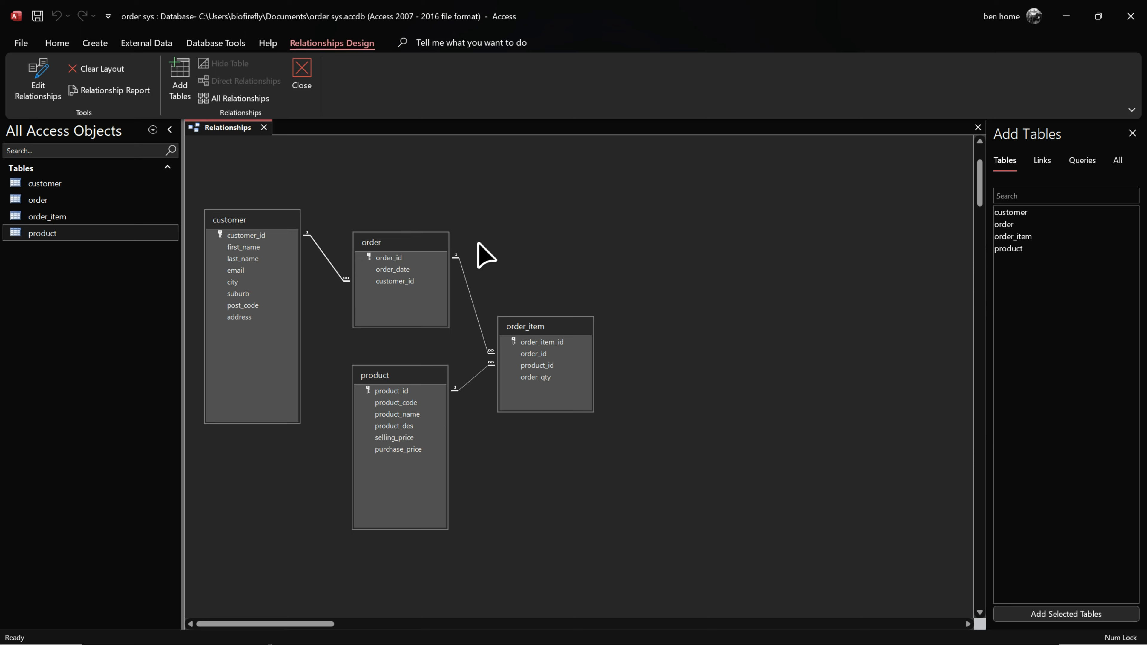
Step: Close the Relationships diagram linking the customer, order, order_item and product tables
click(264, 128)
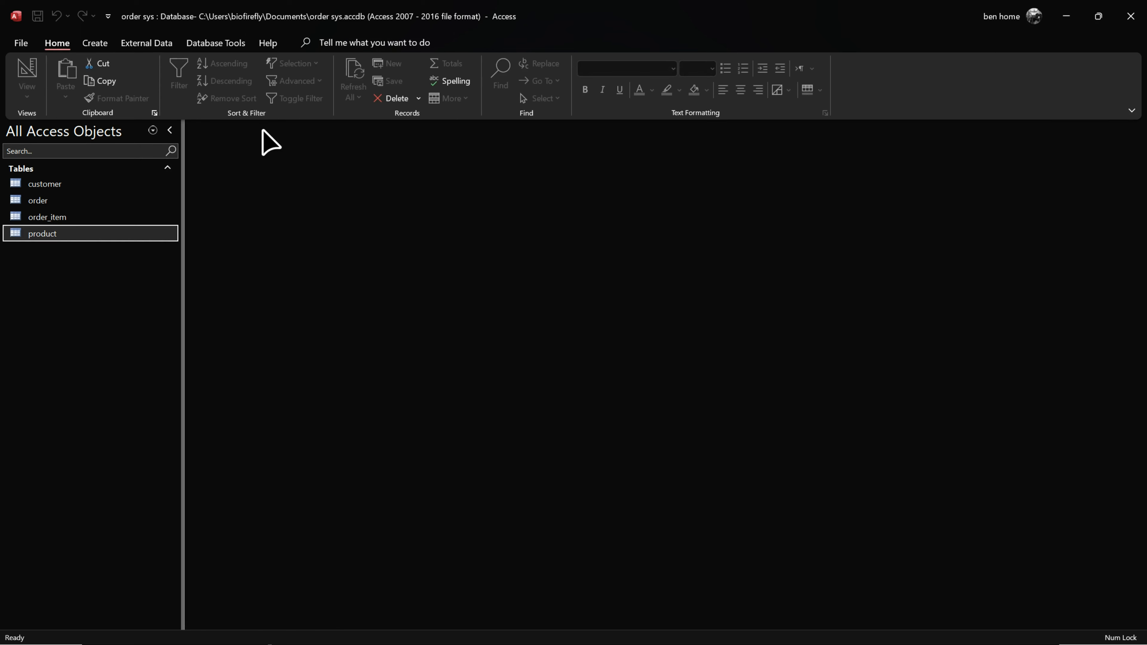
Step: Review the records in the customer and order tables, down to their new-record rows
double_click(77, 185)
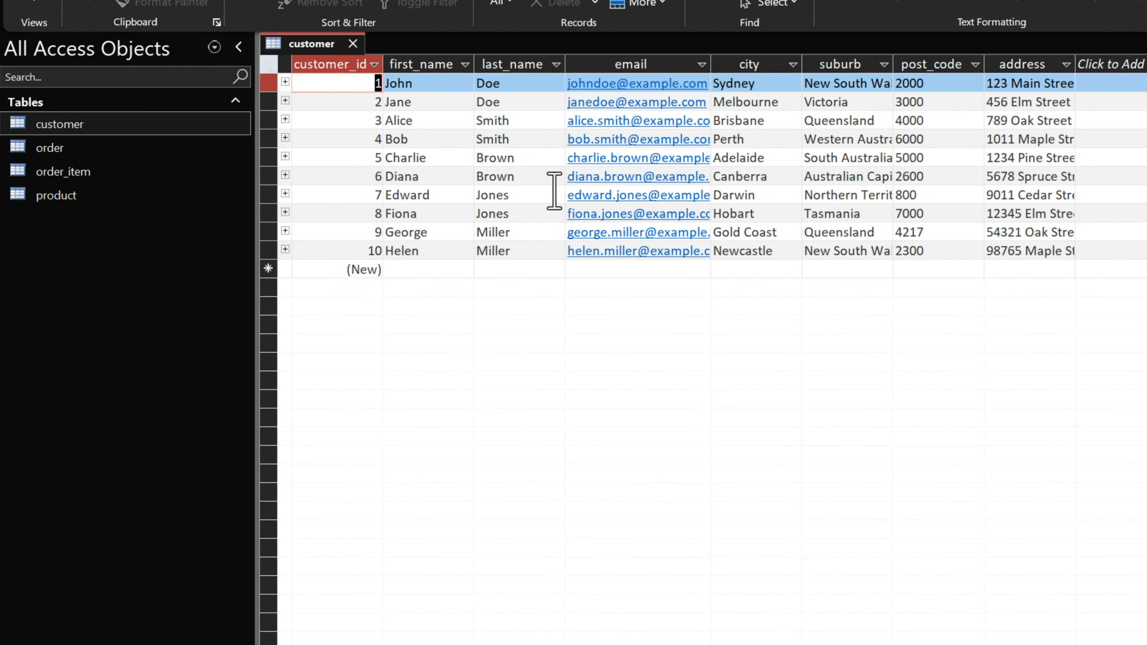
click(1102, 266)
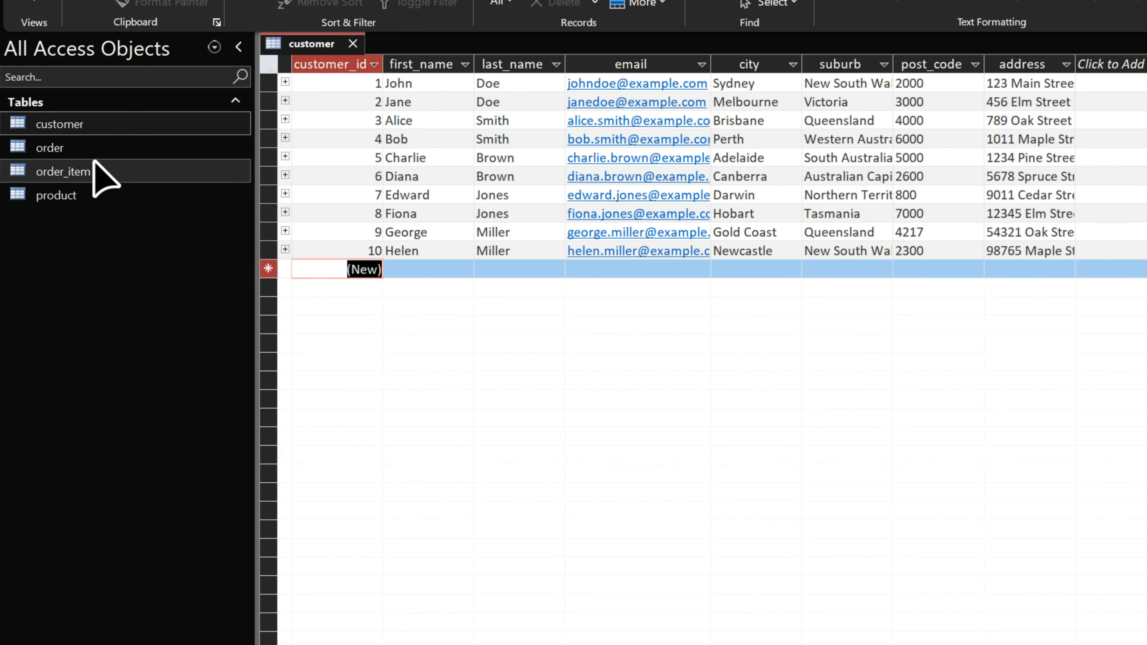
double_click(90, 151)
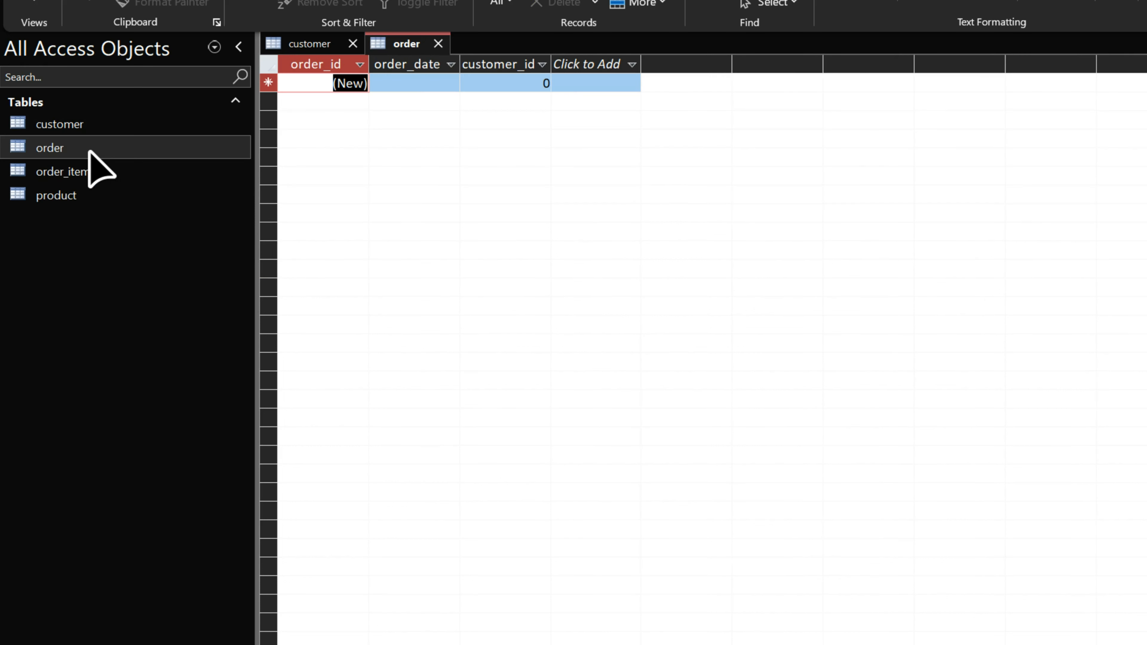
click(516, 83)
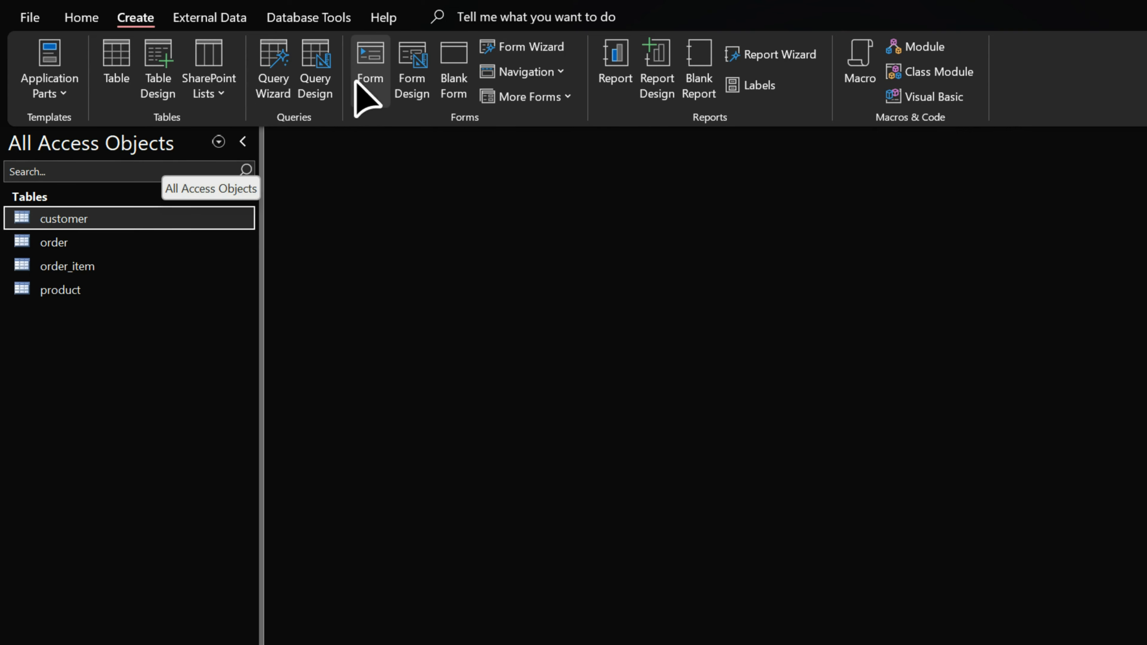
Step: Generate a form from the customer table, with the customer datasheet open alongside it
click(369, 83)
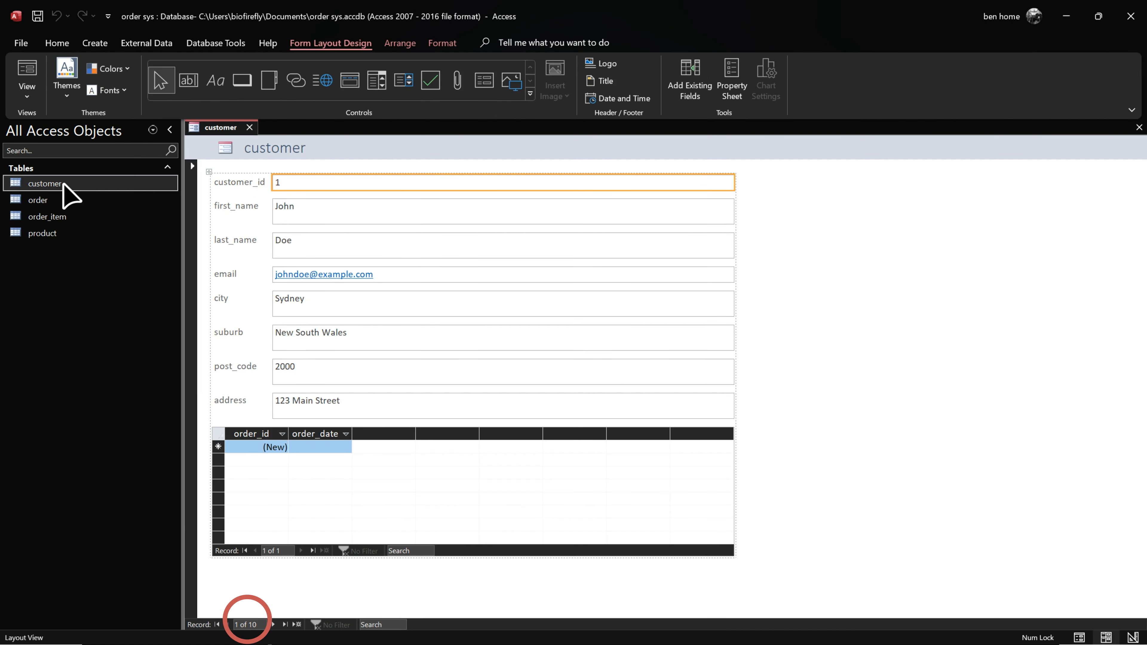
double_click(97, 218)
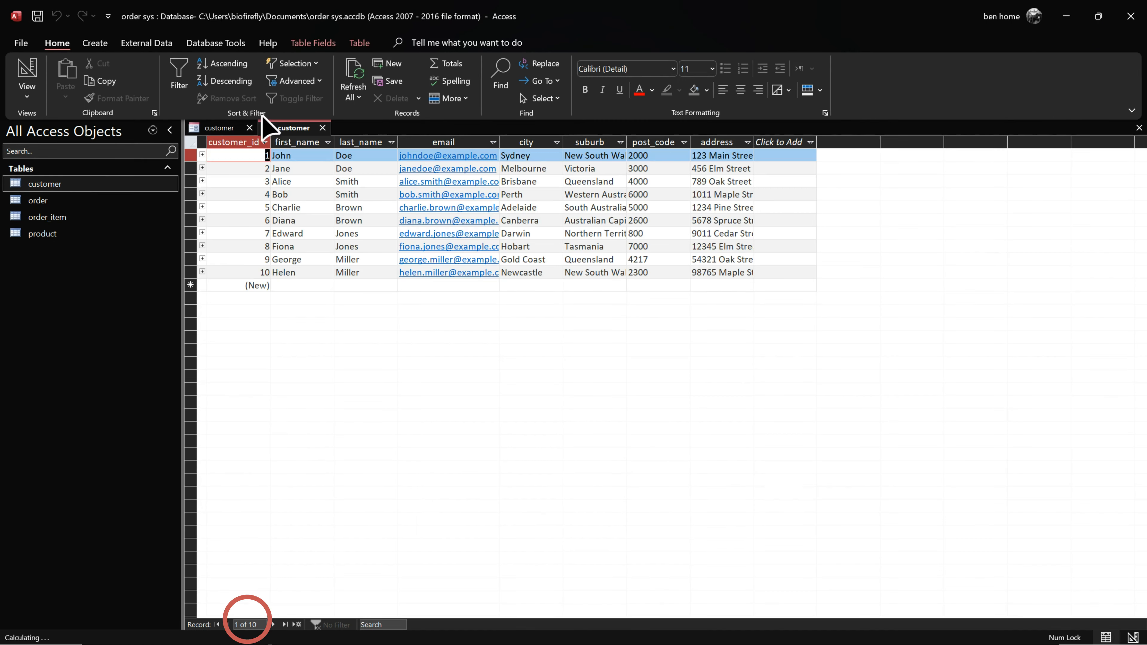
click(190, 272)
click(221, 128)
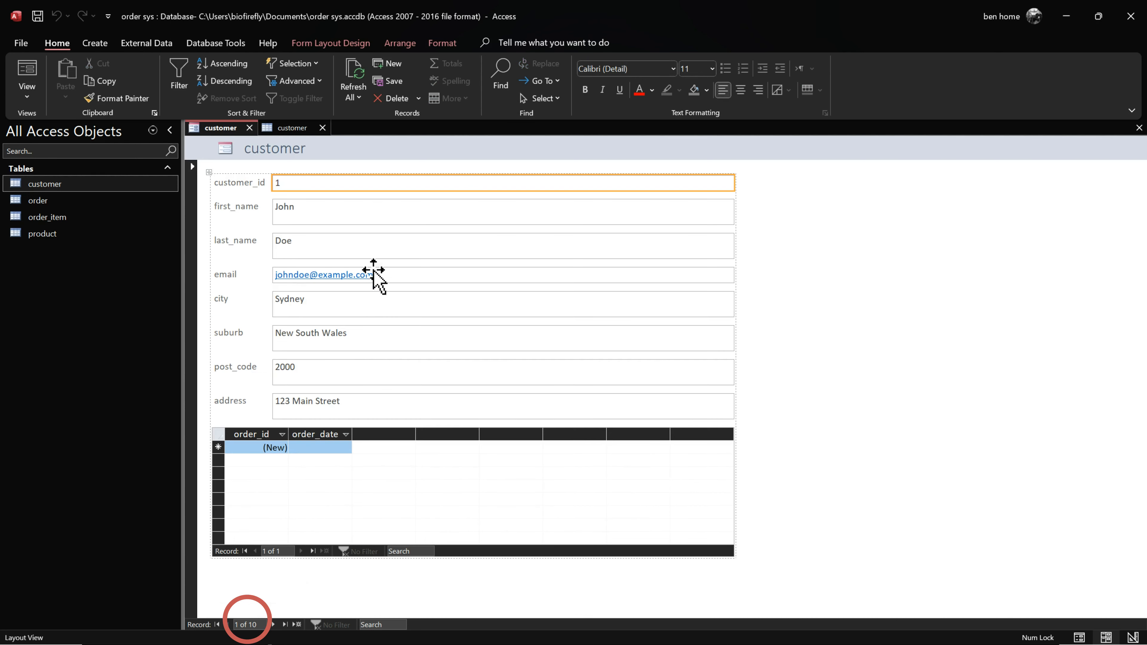
Step: Step through the customer records to the last one, then go to a new blank record
click(273, 624)
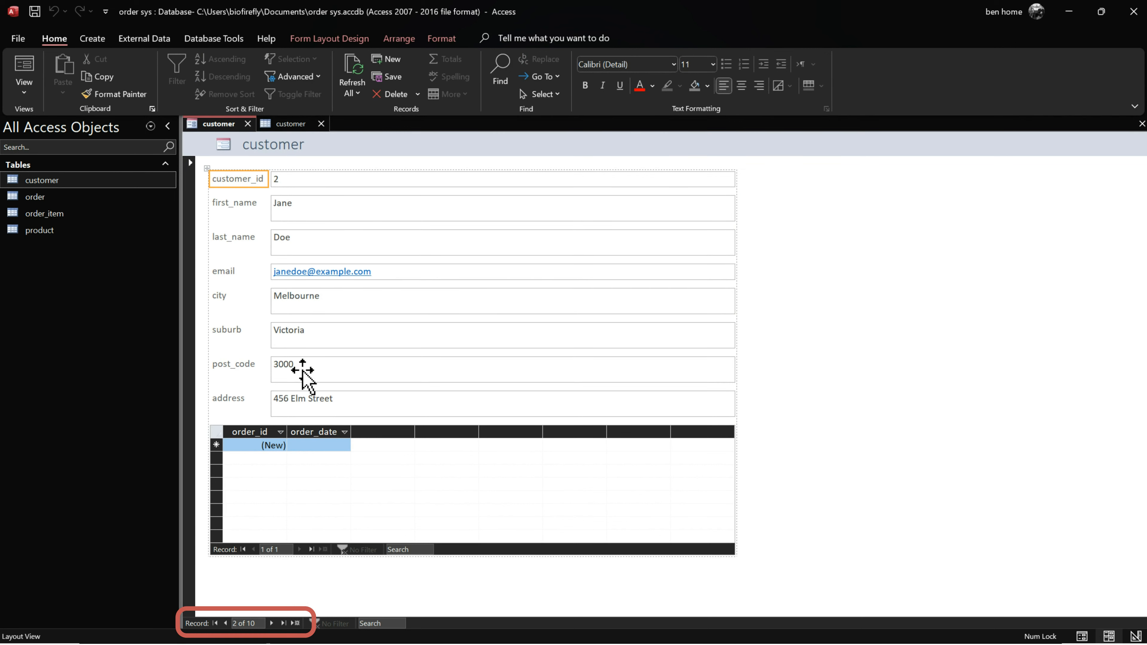
click(272, 623)
click(272, 624)
click(272, 623)
click(271, 623)
click(272, 623)
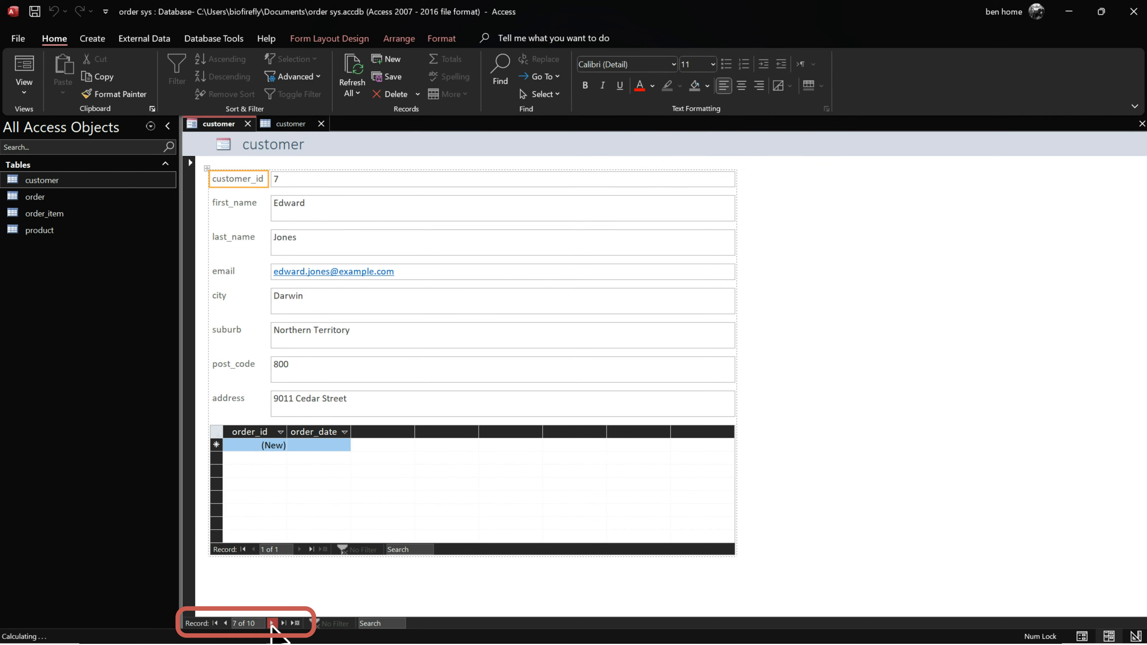
click(272, 623)
click(284, 623)
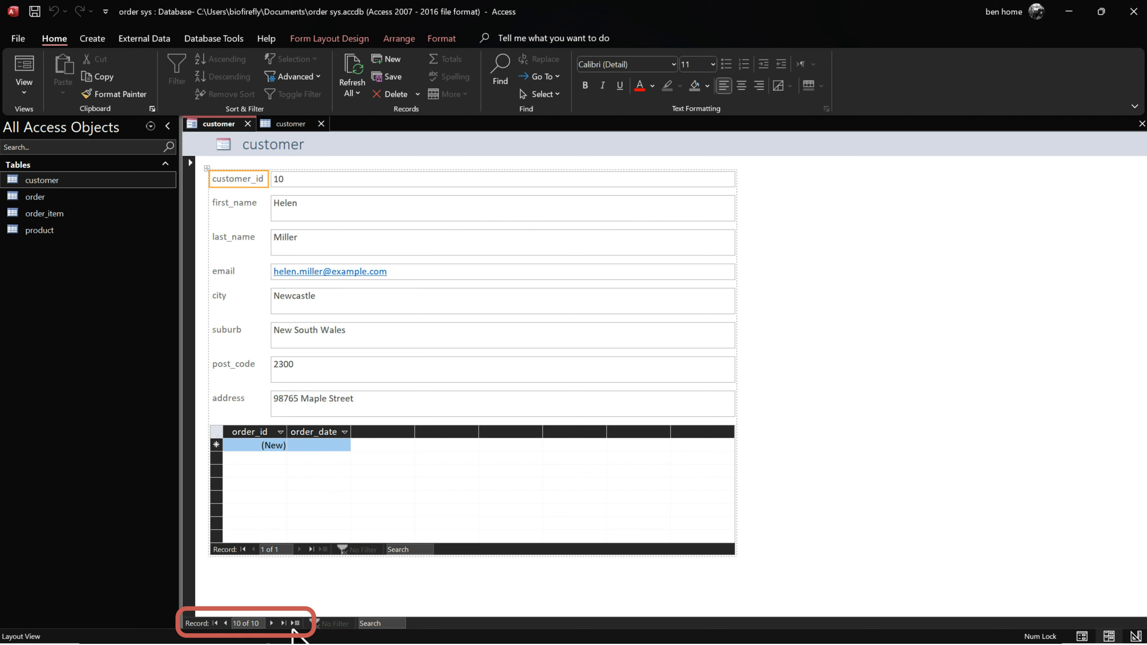
click(296, 623)
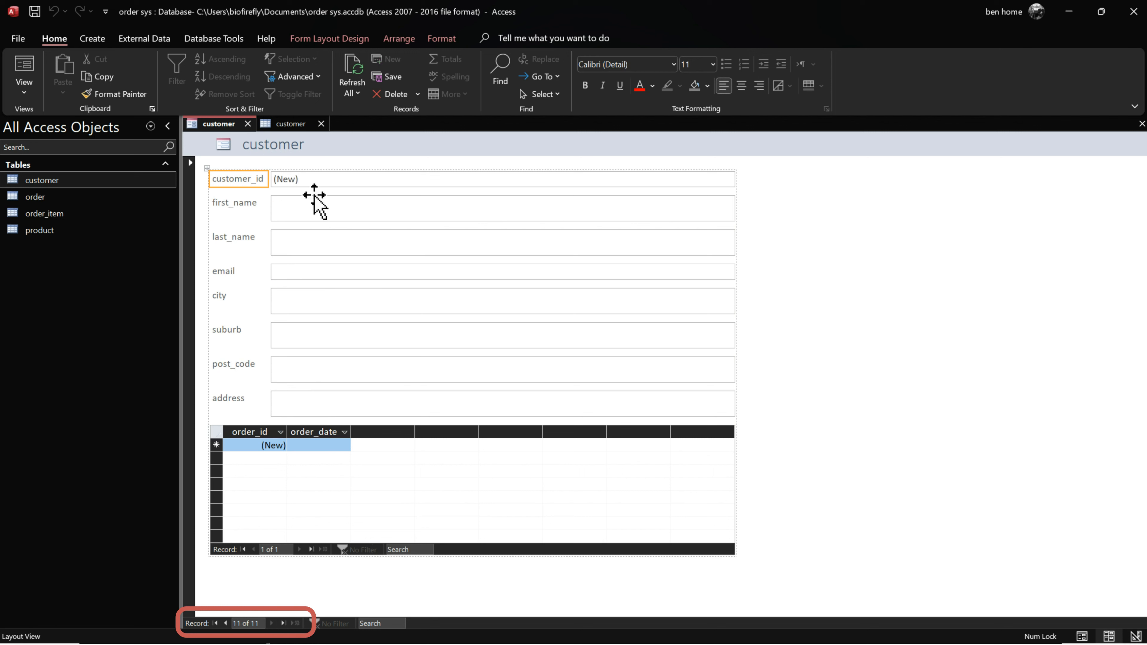
Step: Switch the customer form to Form View for data entry
click(339, 212)
right_click(216, 129)
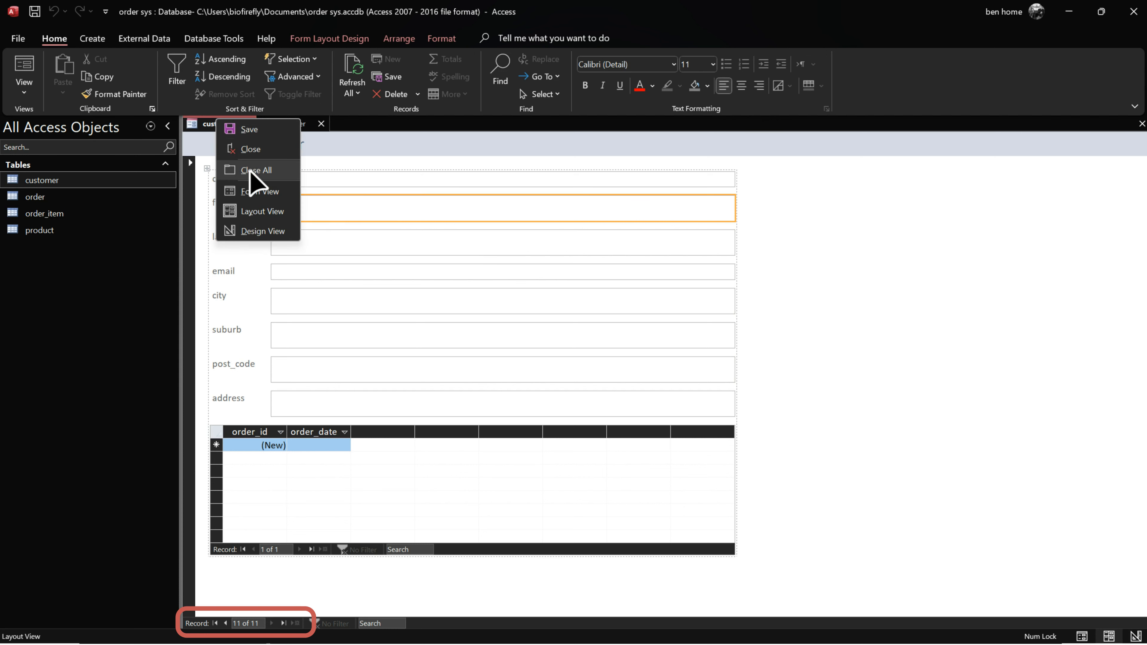
click(255, 190)
Step: Enter the new customer's name, e-mail, city, suburb, postcode and street address
text(B)
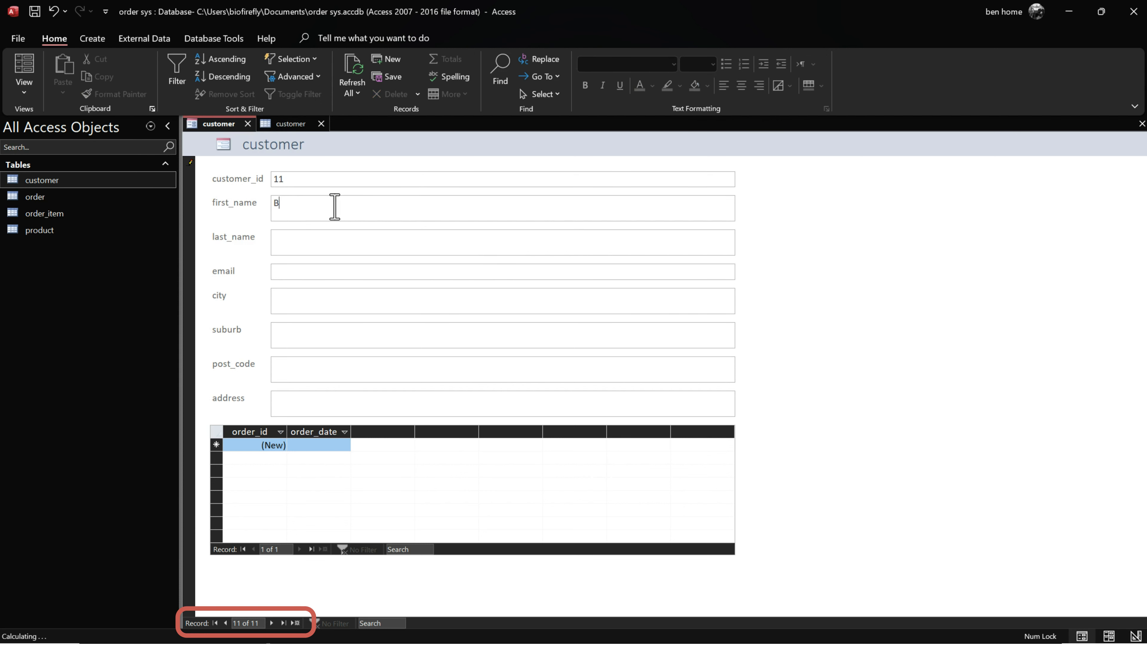
text(Bio)
key(Tab)
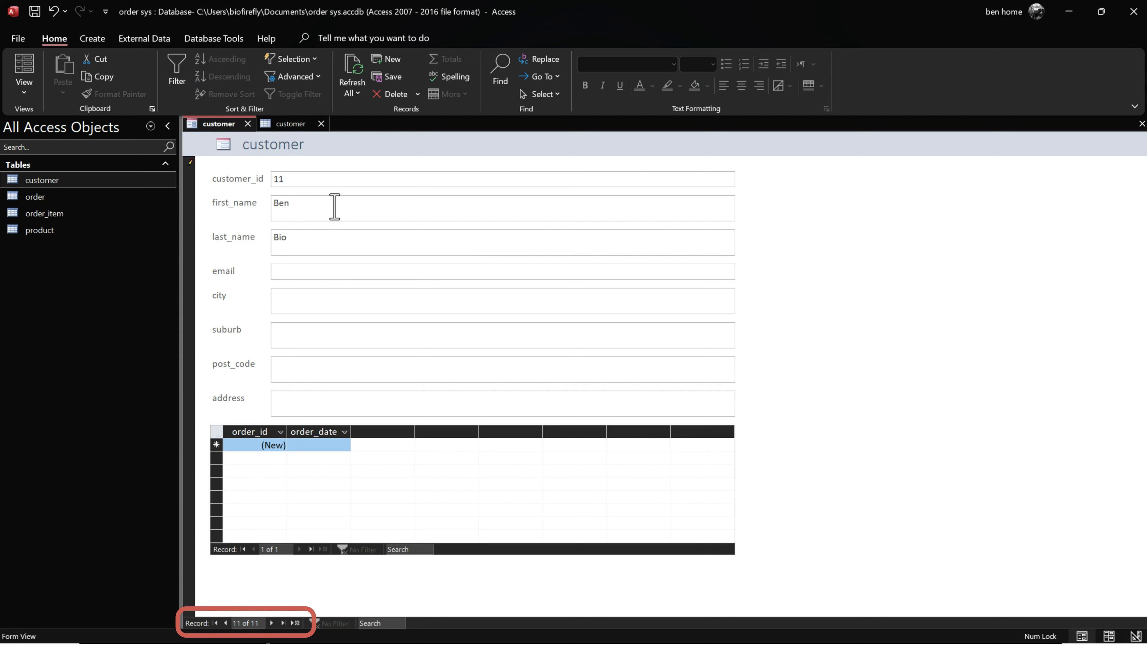
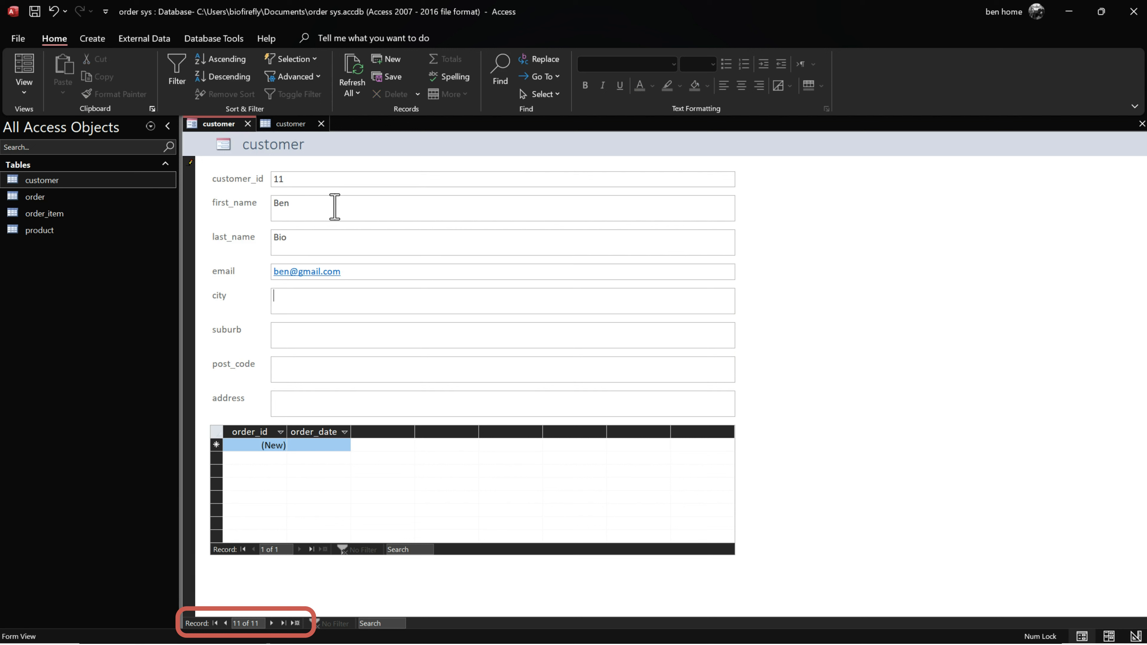
text(Sydnye)
key(Tab)
text(Lidcombe)
key(Tab)
text(2122)
key(Tab)
text(123 adddress)
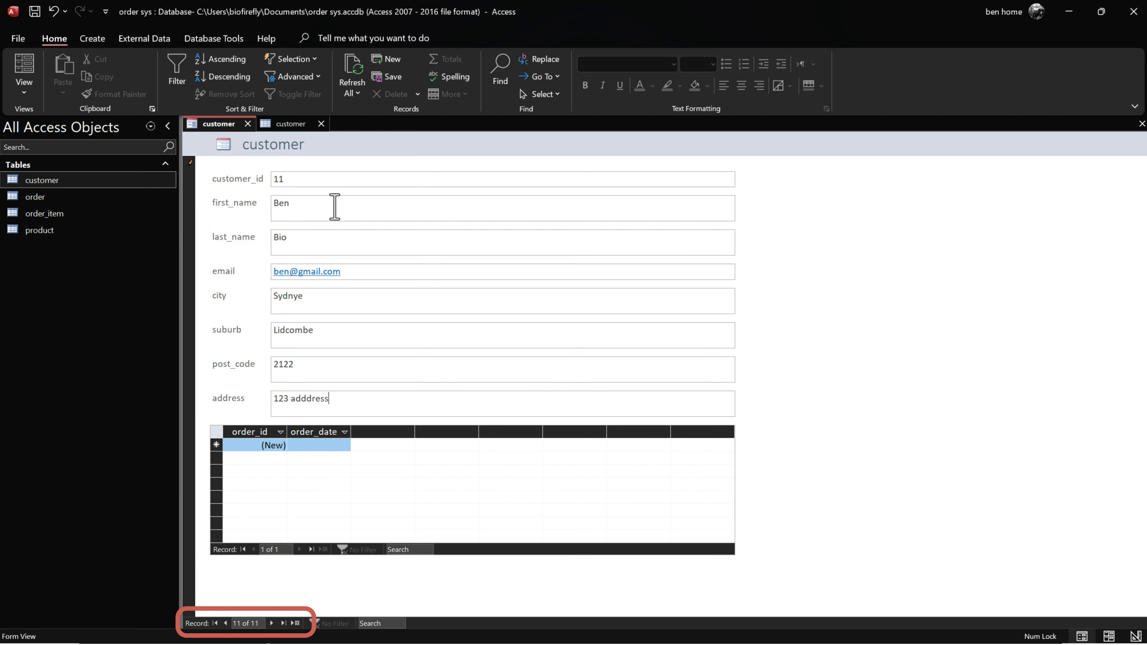
key(Tab)
Step: Save the form as 'customer' when closing it, and close the customer datasheet
click(248, 124)
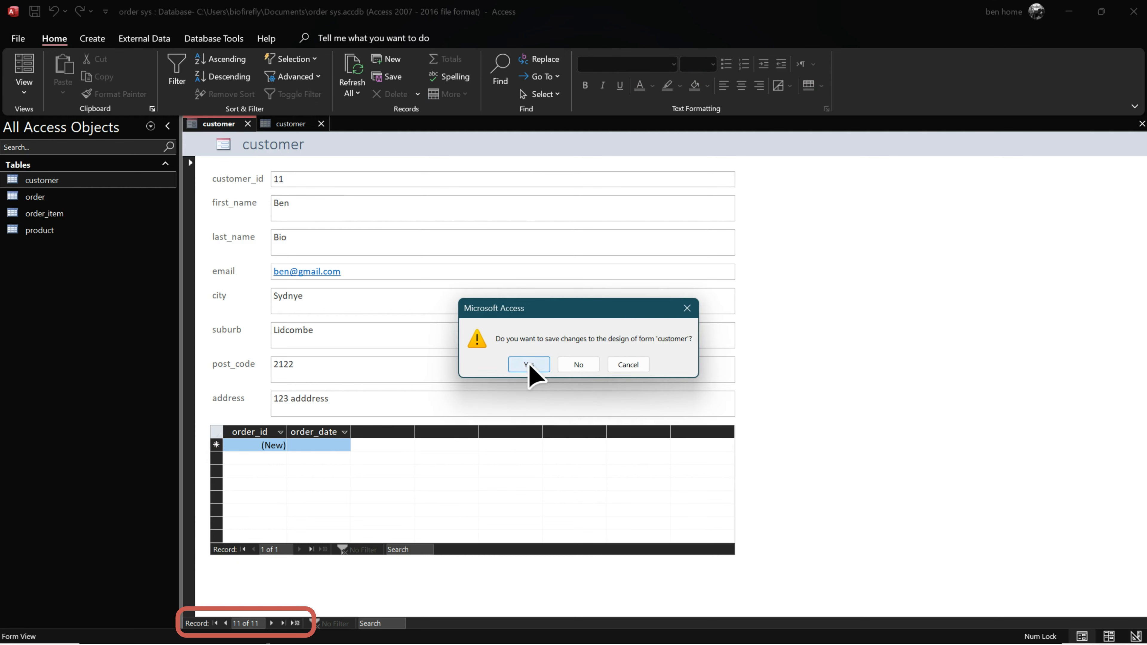
click(529, 365)
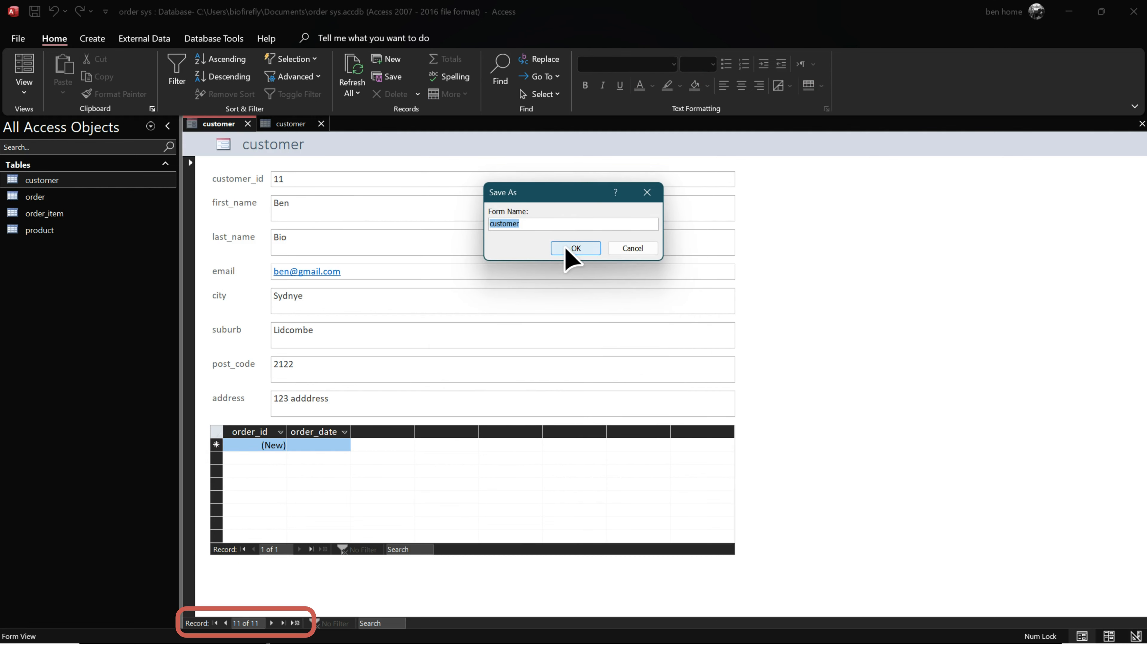
click(566, 250)
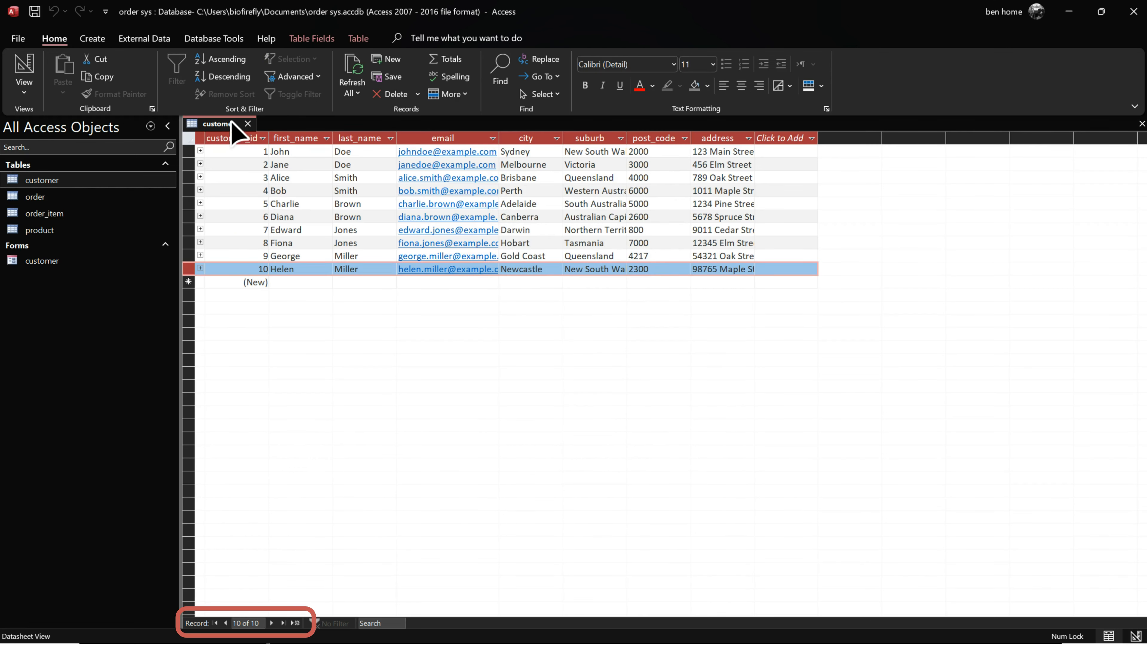
click(247, 123)
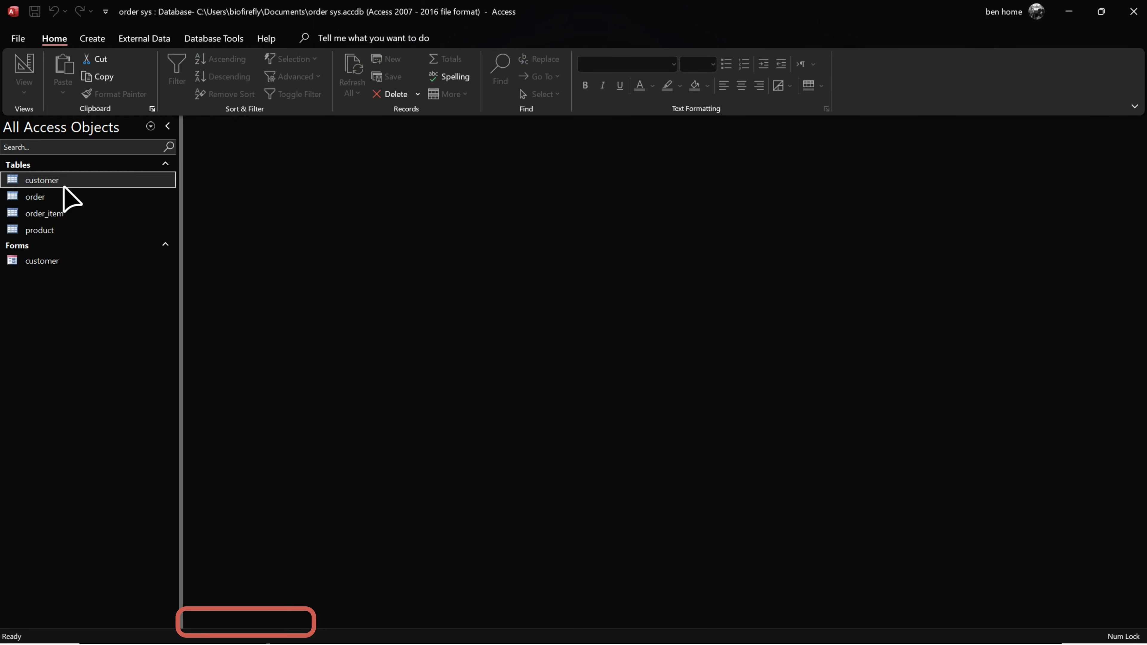
double_click(63, 184)
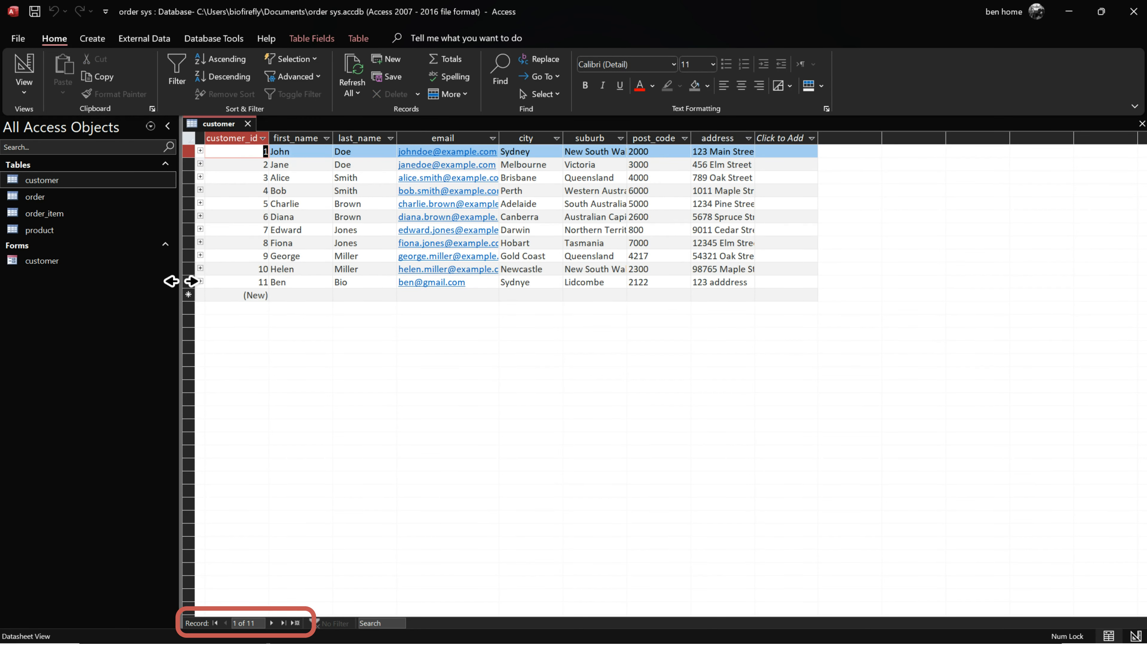
click(188, 280)
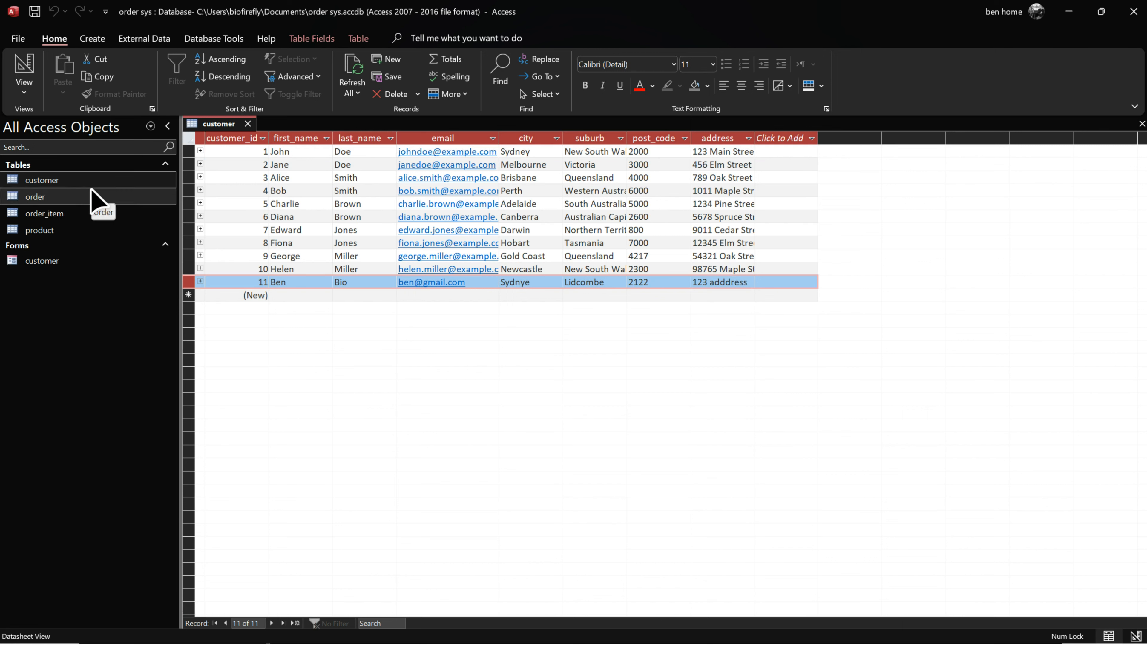
double_click(66, 257)
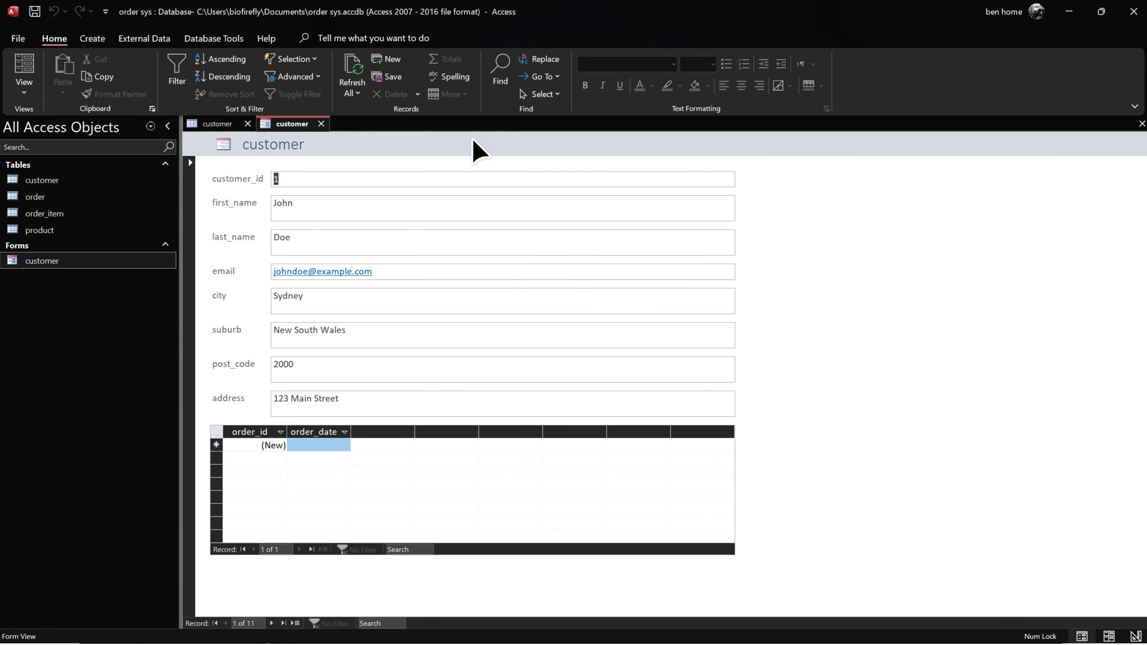
click(321, 123)
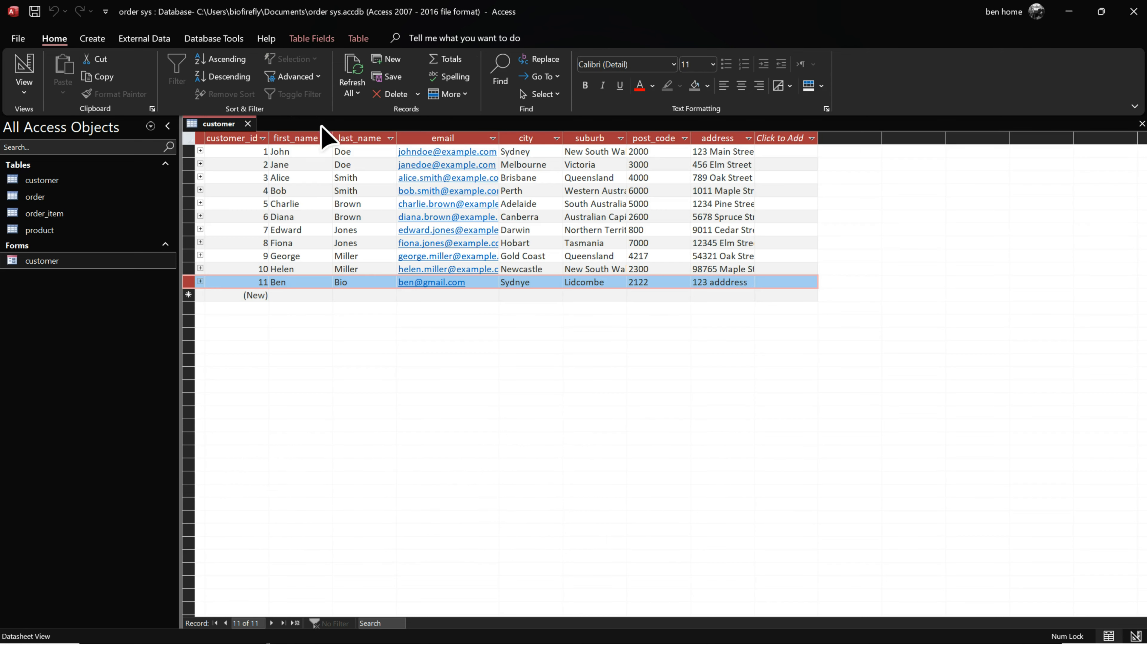
click(247, 124)
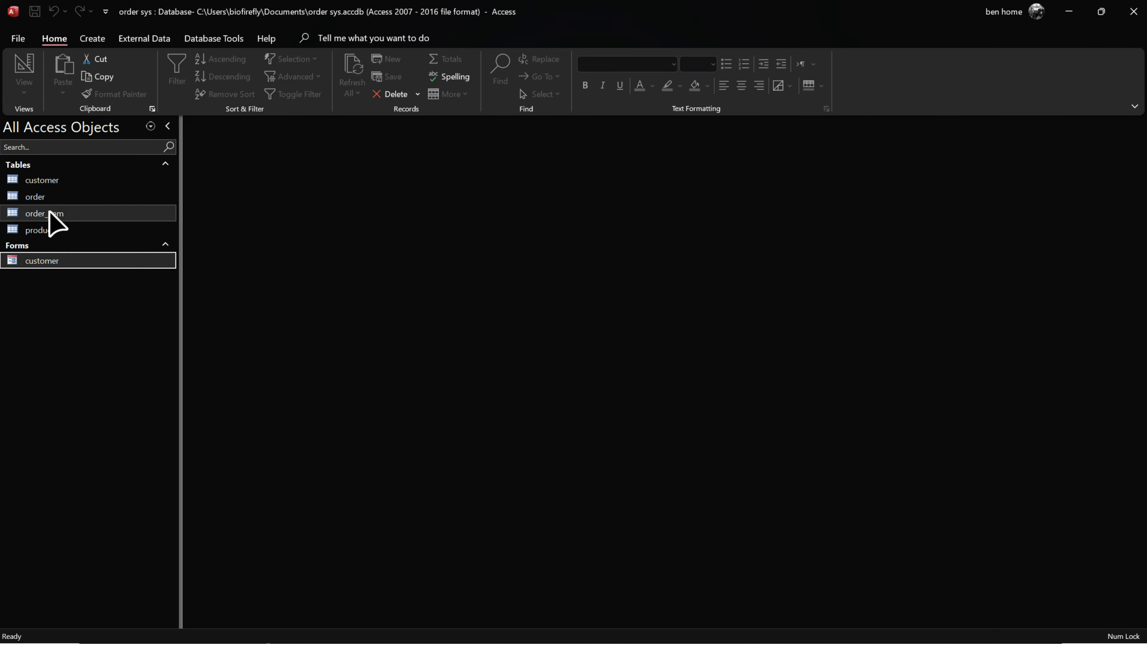
Step: Generate a form from the product table and save it as 'product'
click(52, 230)
click(93, 39)
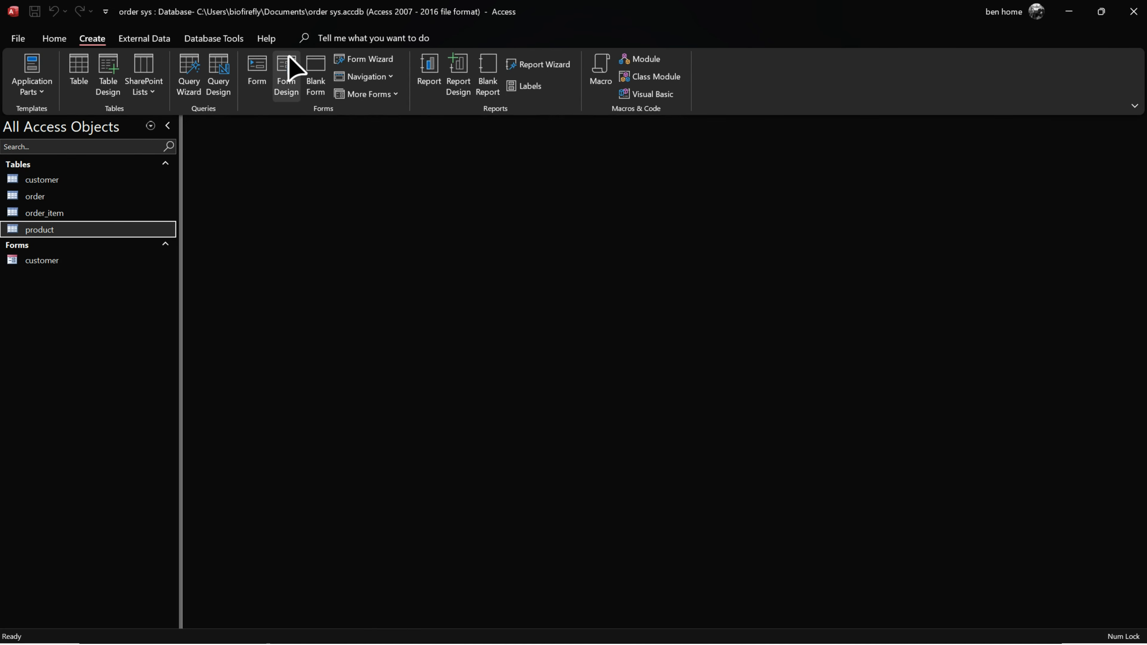
click(257, 75)
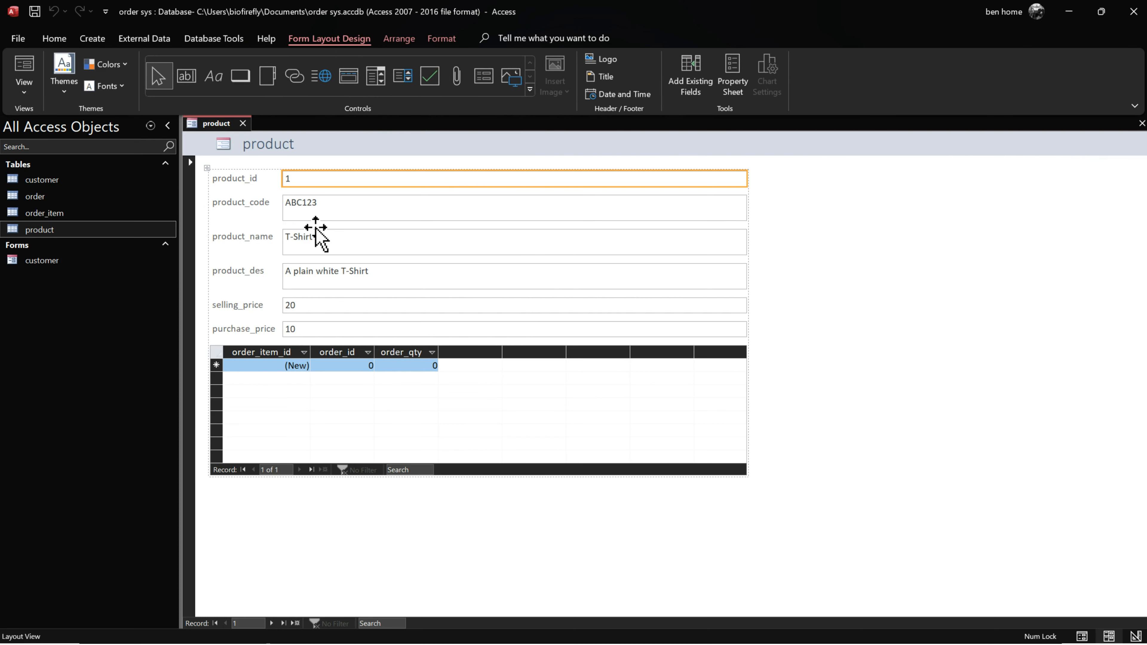
click(243, 123)
click(529, 367)
click(576, 246)
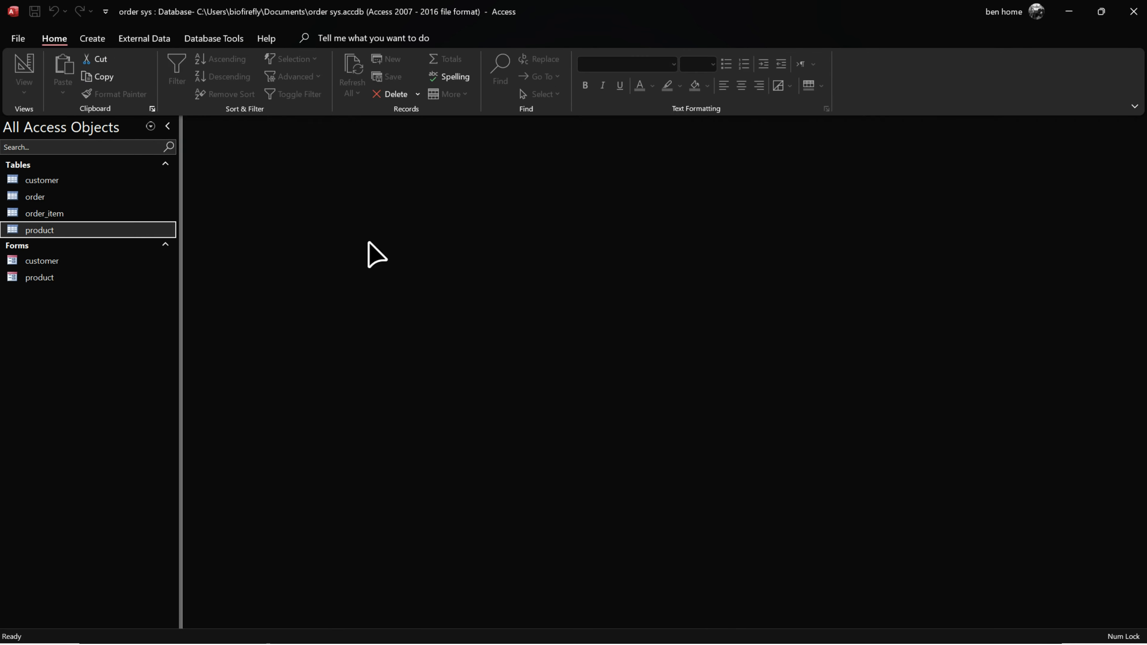
click(62, 199)
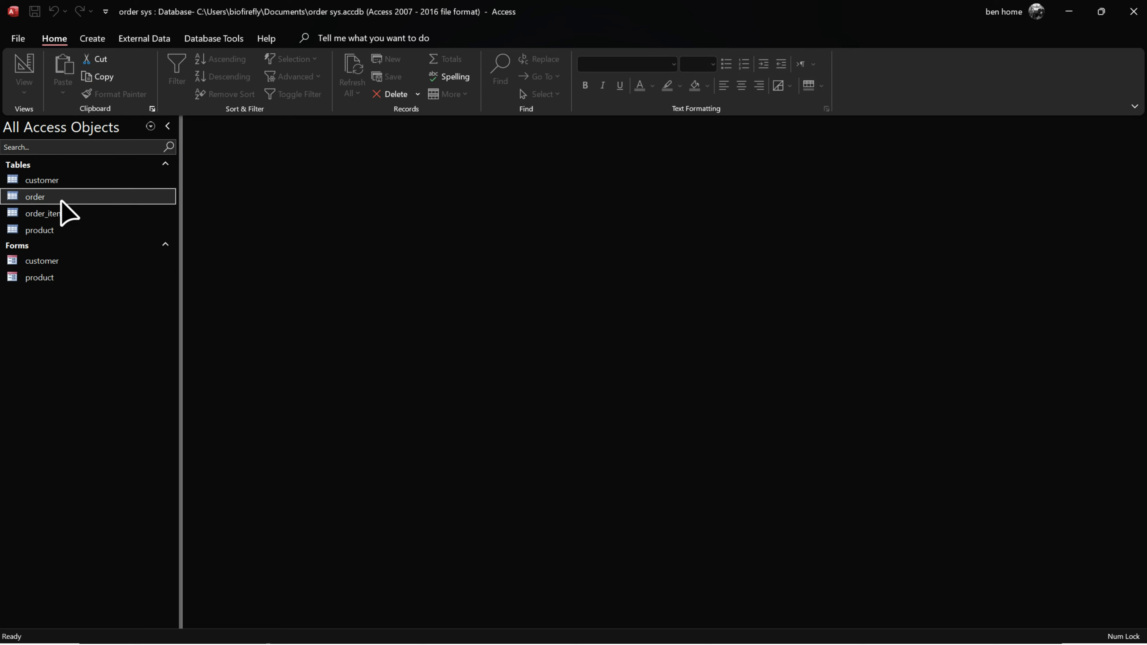
Step: Generate a form from the order table and save it as 'order'
click(92, 38)
click(255, 75)
right_click(221, 123)
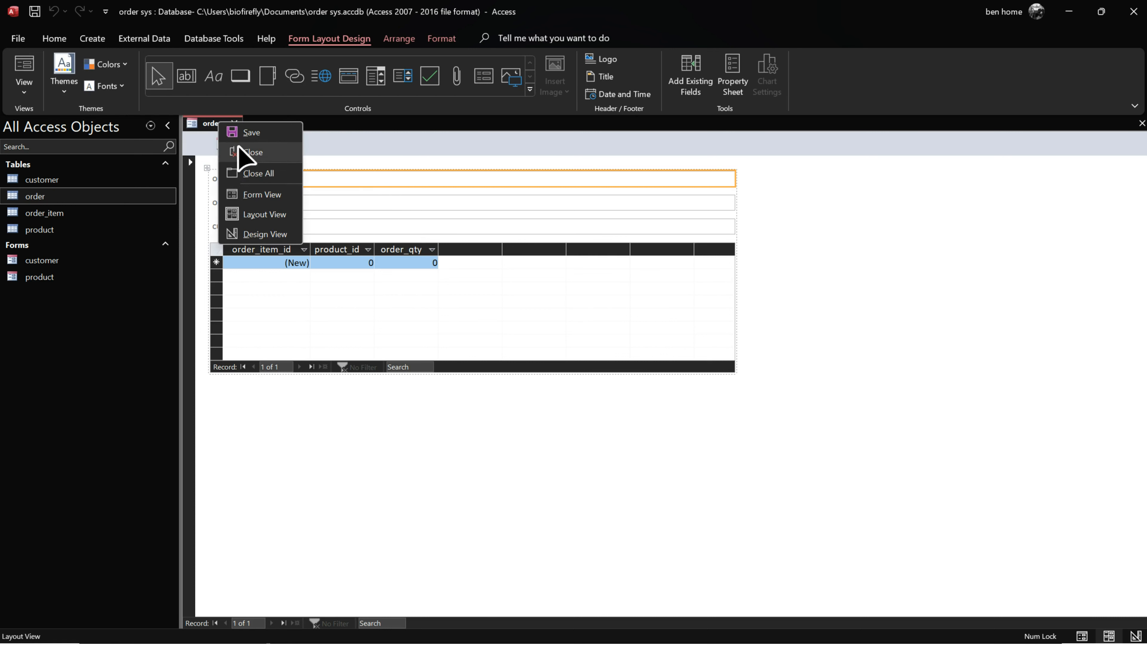
click(255, 132)
click(576, 248)
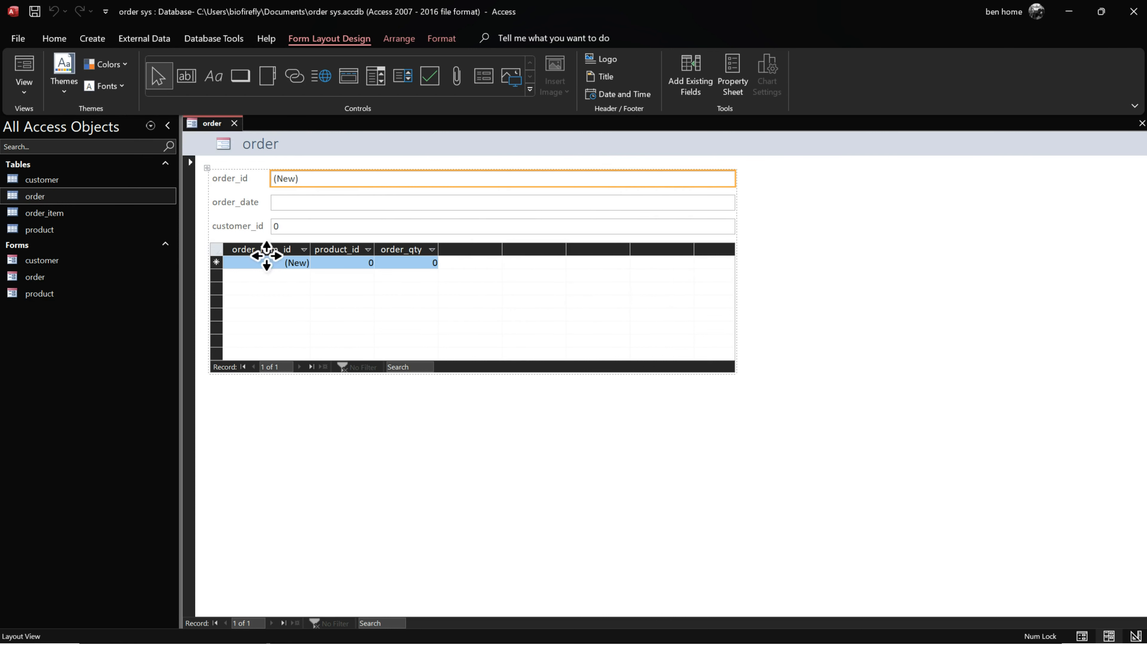
Step: Inspect the order_item subform and the order table's fields
click(250, 261)
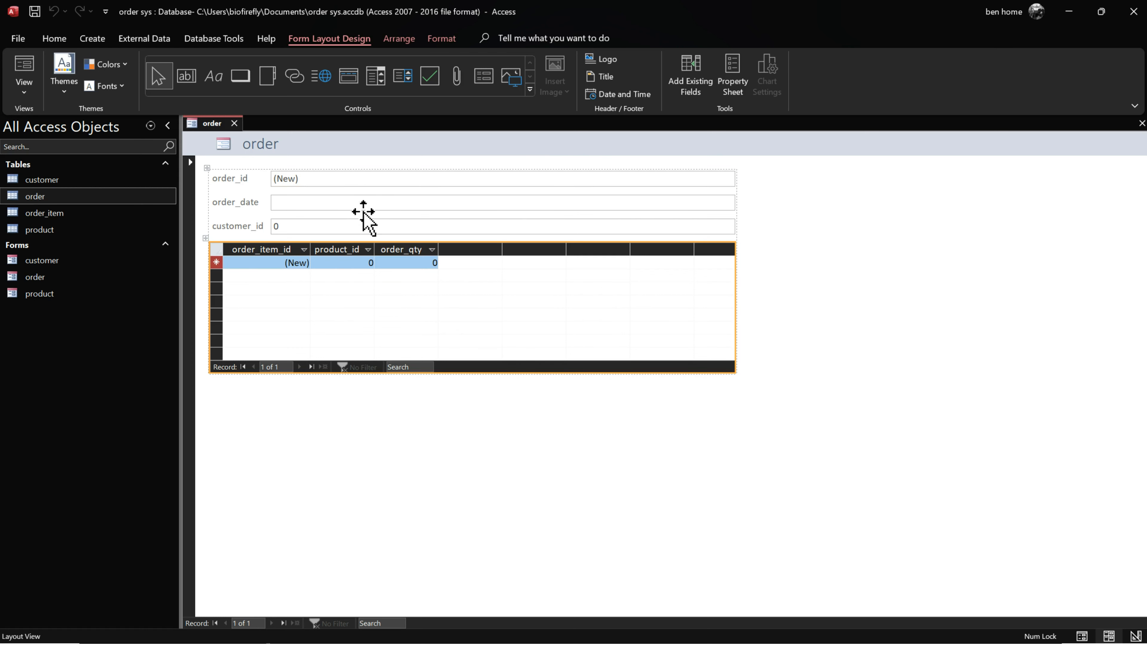
double_click(44, 197)
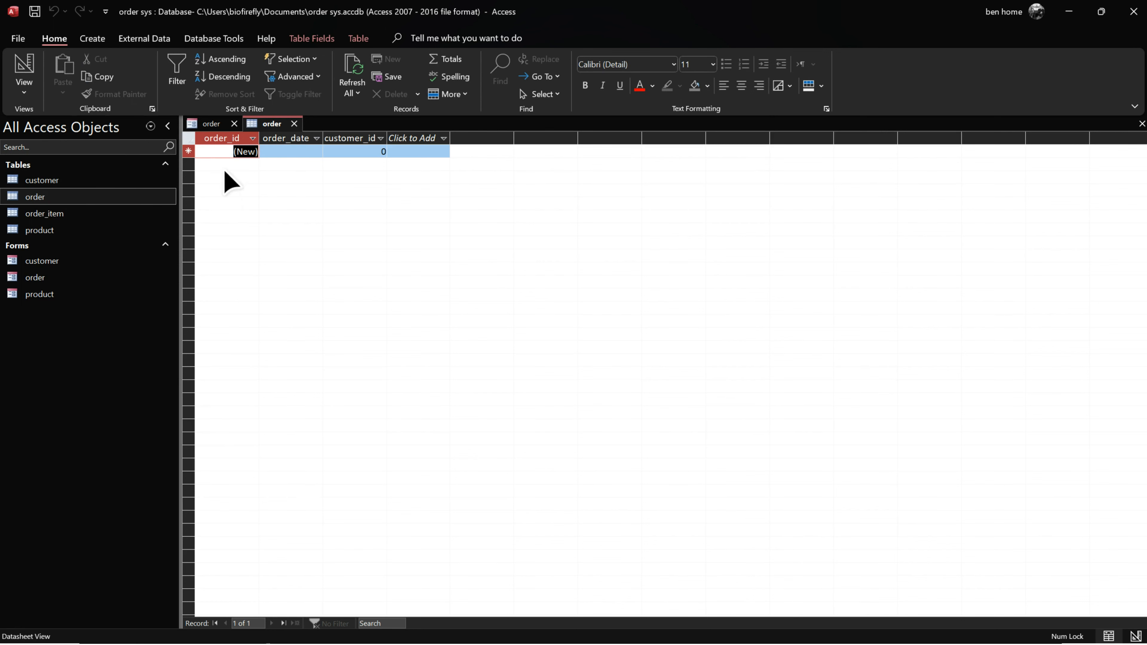
click(294, 123)
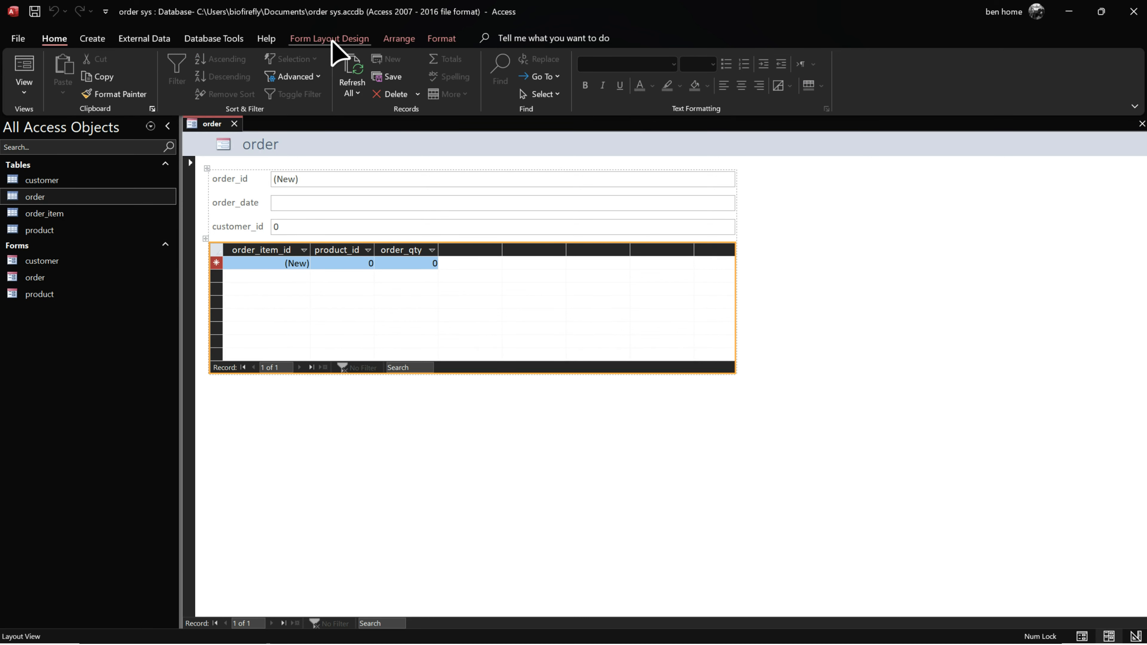
Step: Check the subform's Data properties for the order_id link, and view the order_item table
click(344, 40)
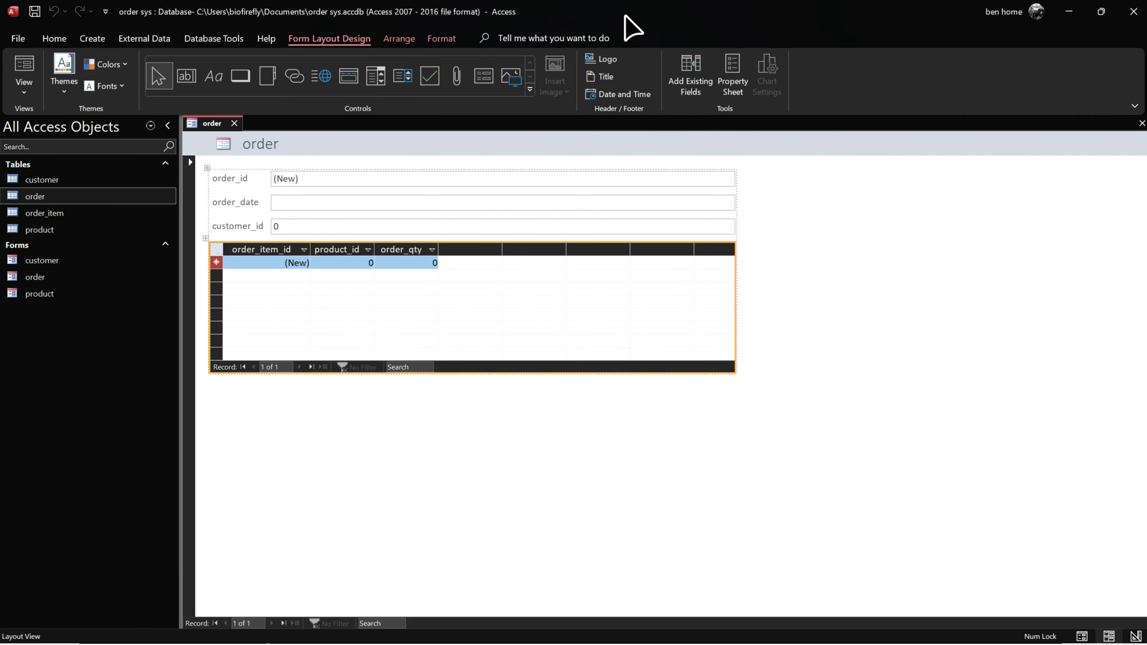
click(741, 91)
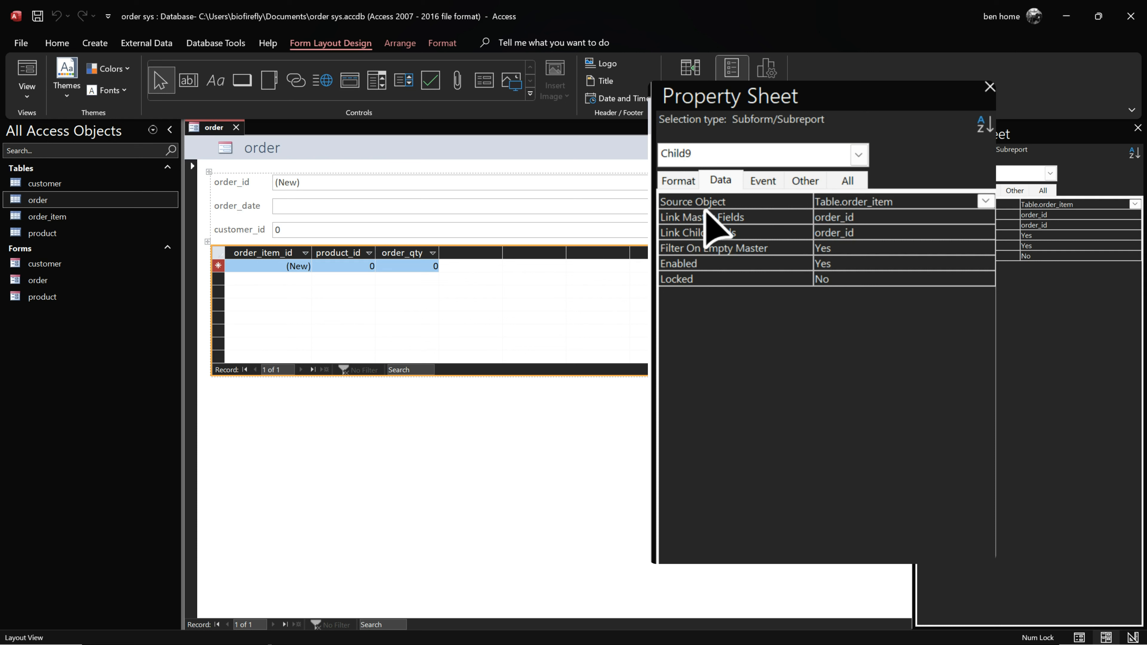
click(1086, 205)
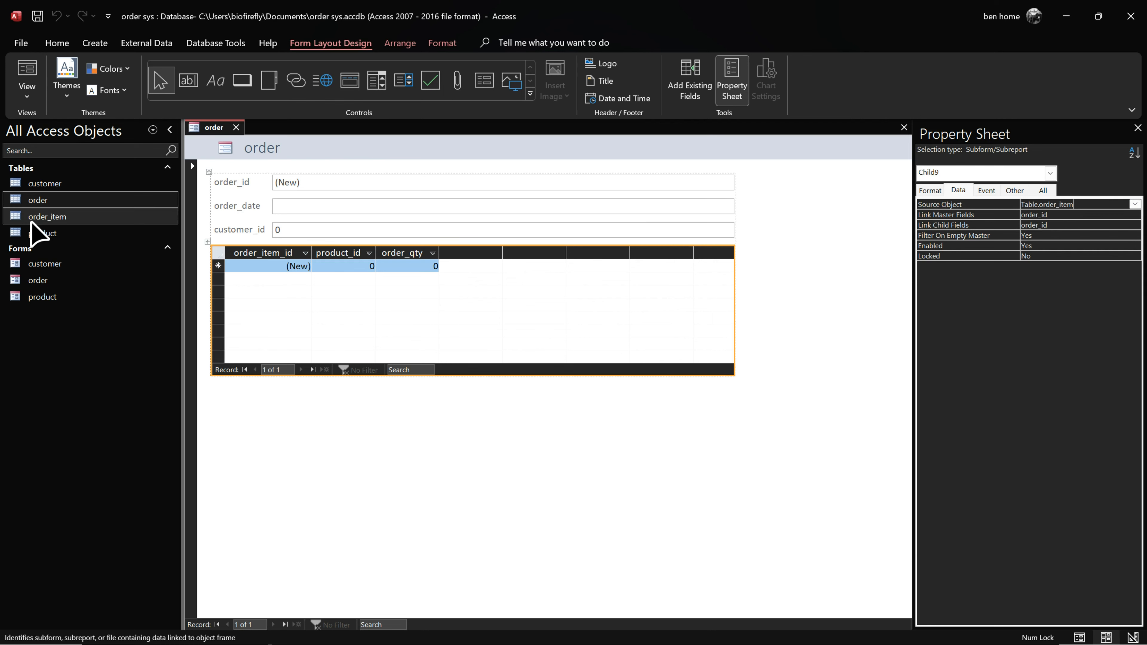
double_click(53, 219)
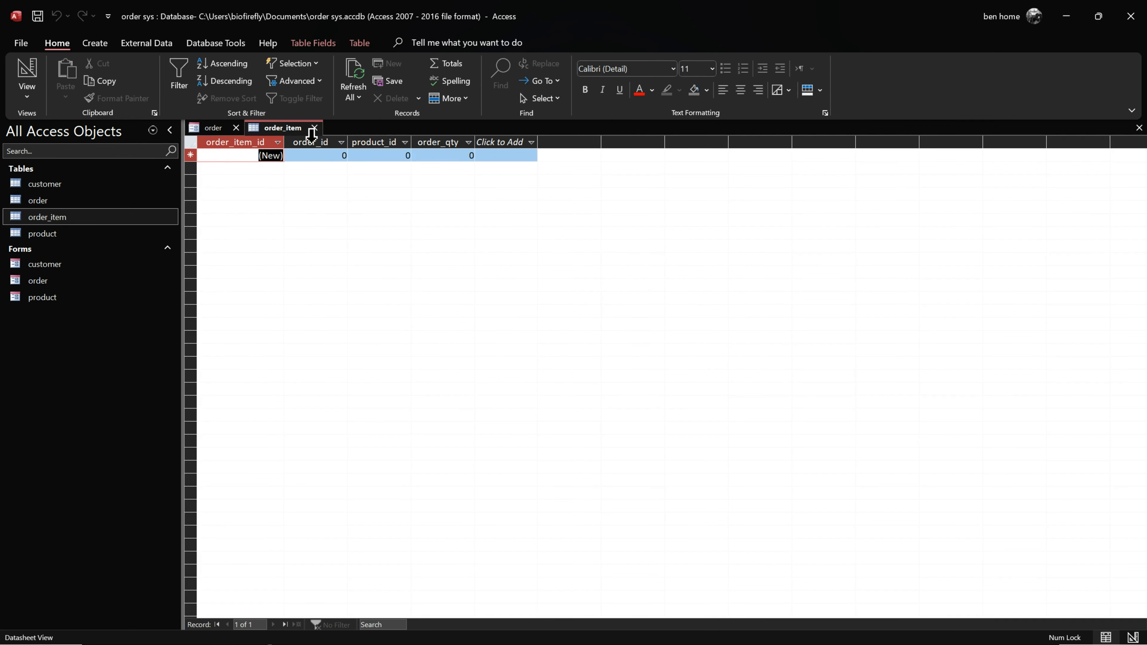
click(315, 128)
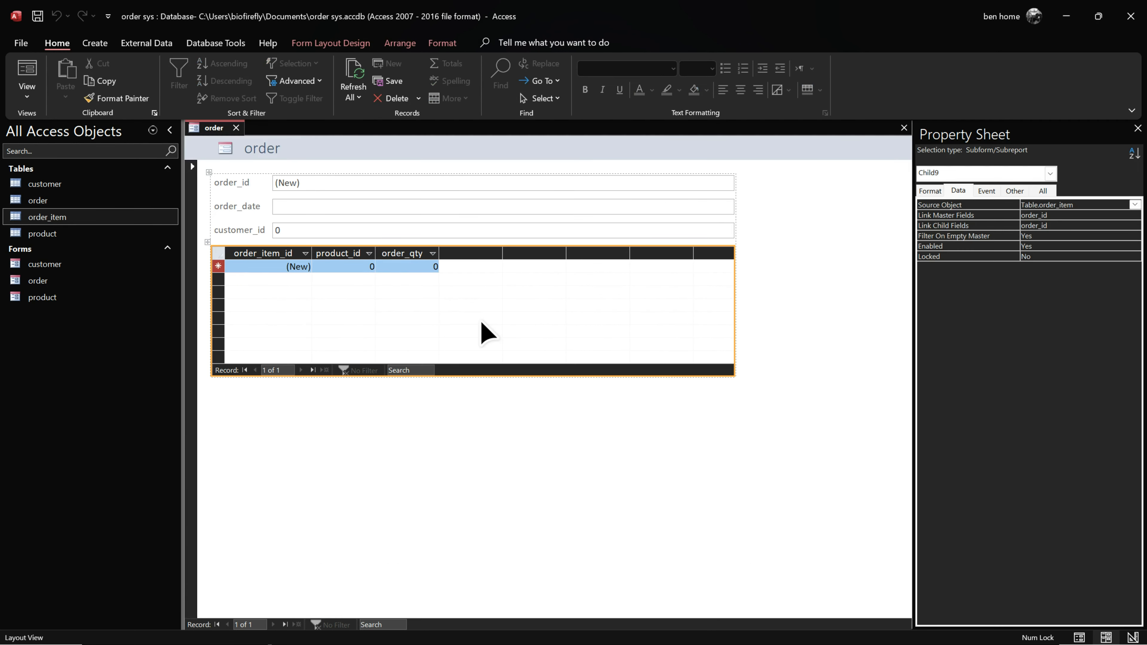
Step: Try adding a second order_item subform, undo it, and close the order form
drag(84, 220, 403, 403)
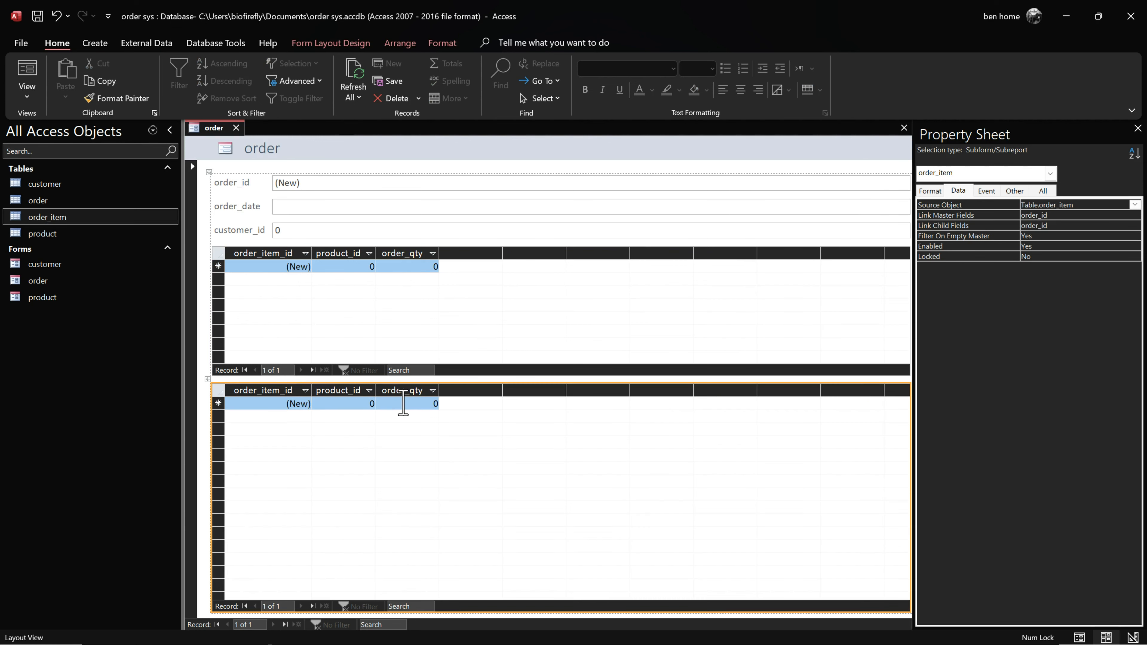
key(ctrl+z)
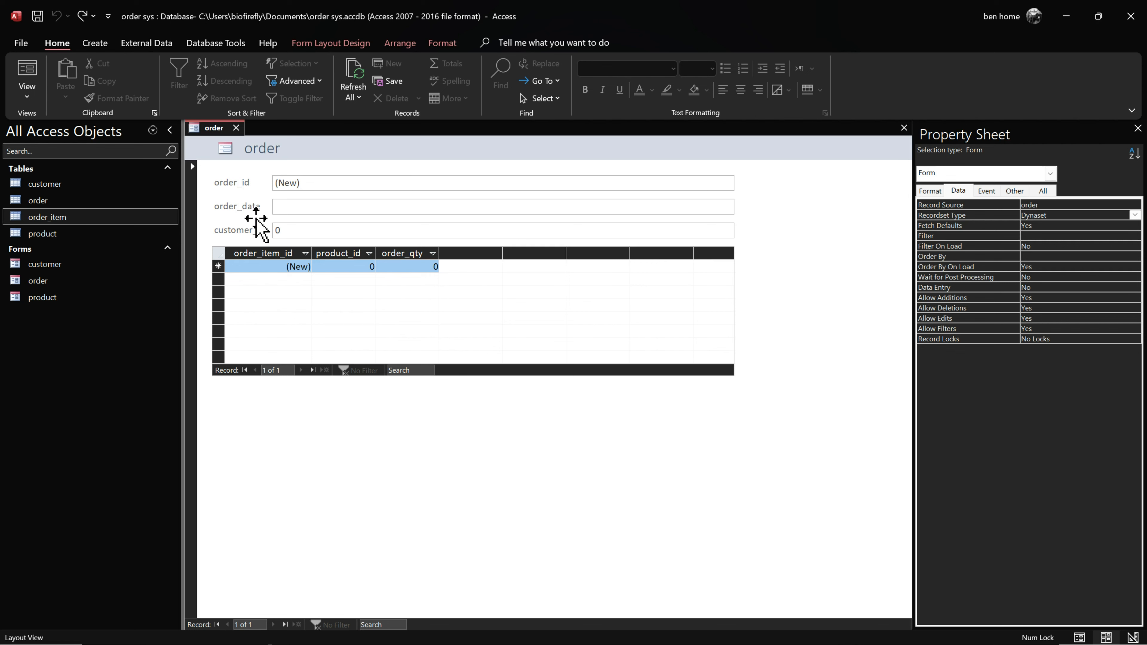
click(236, 128)
click(531, 371)
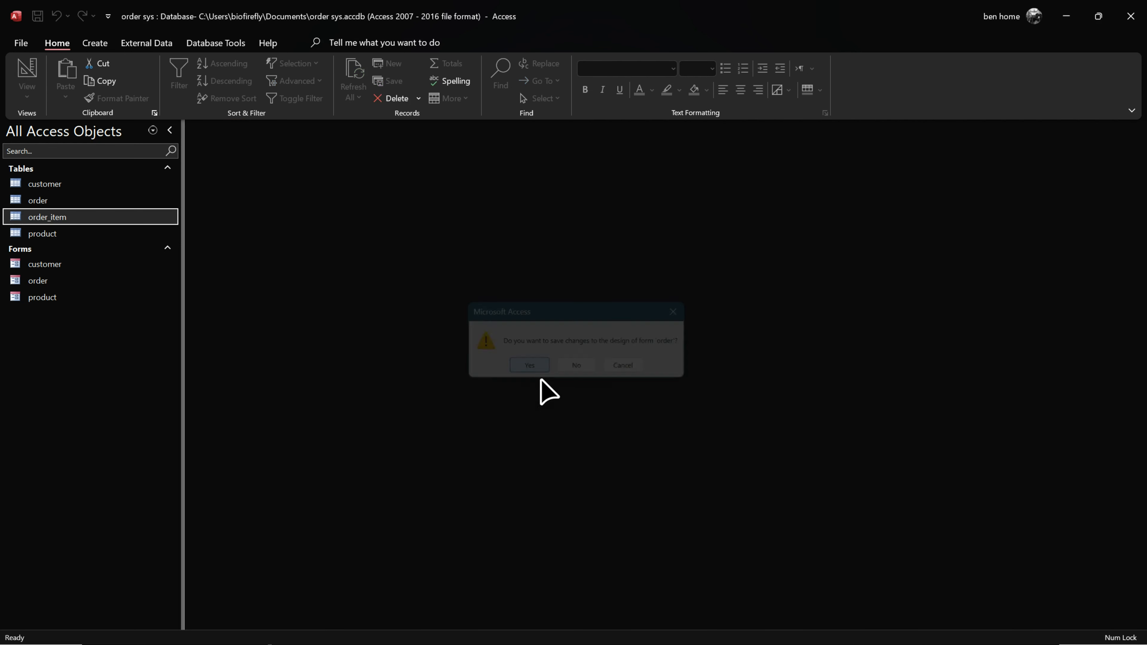
Step: Open the product form showing the ABC123 T-Shirt record
click(49, 216)
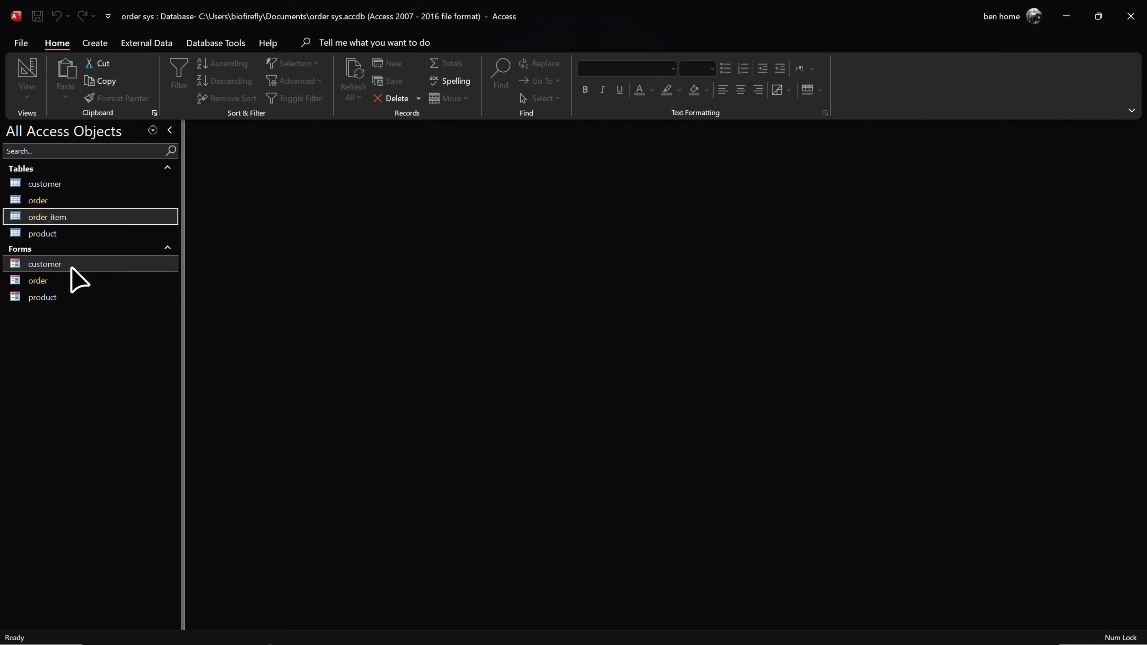
double_click(59, 298)
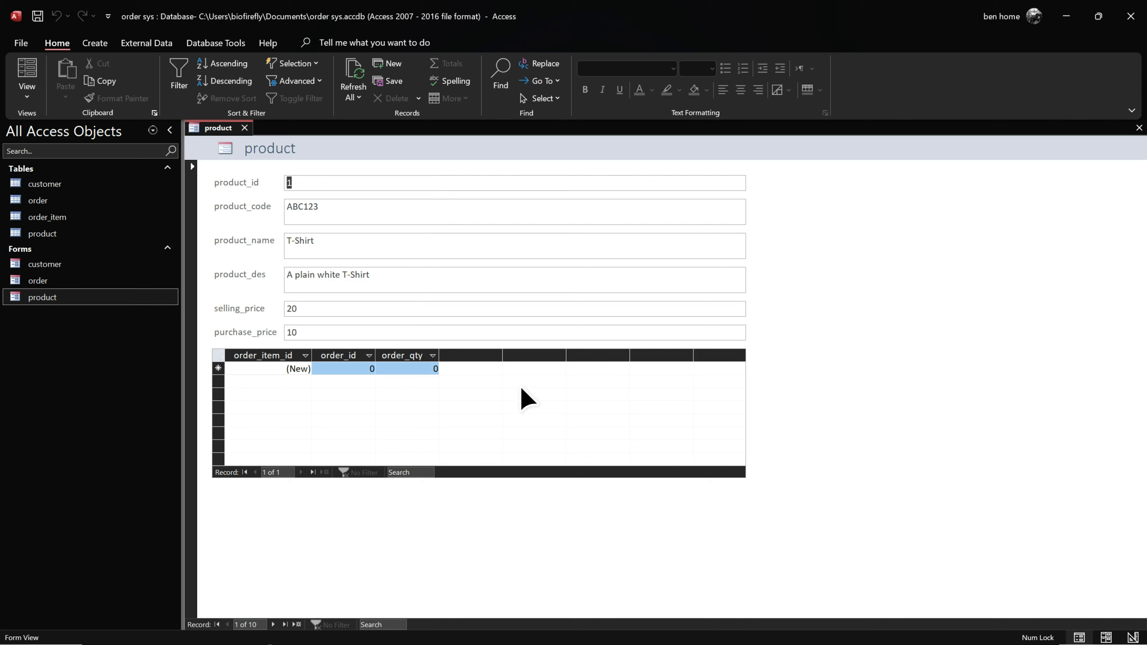
Step: Delete the order_item subform from the product form in Layout View and save the design
right_click(219, 136)
click(273, 221)
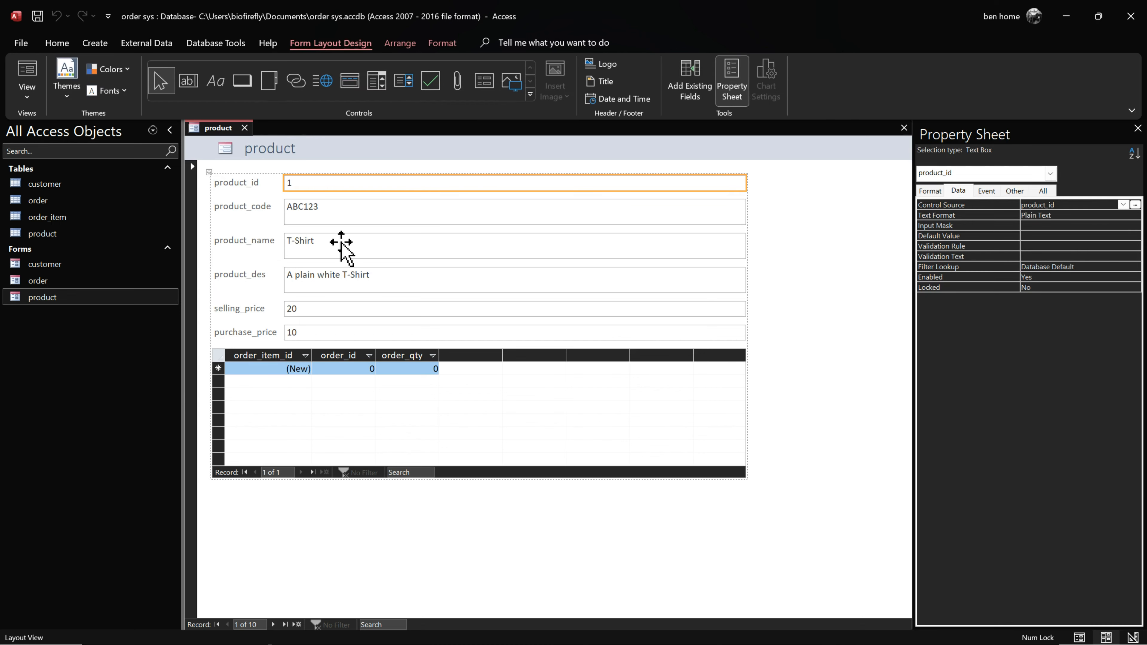
click(565, 430)
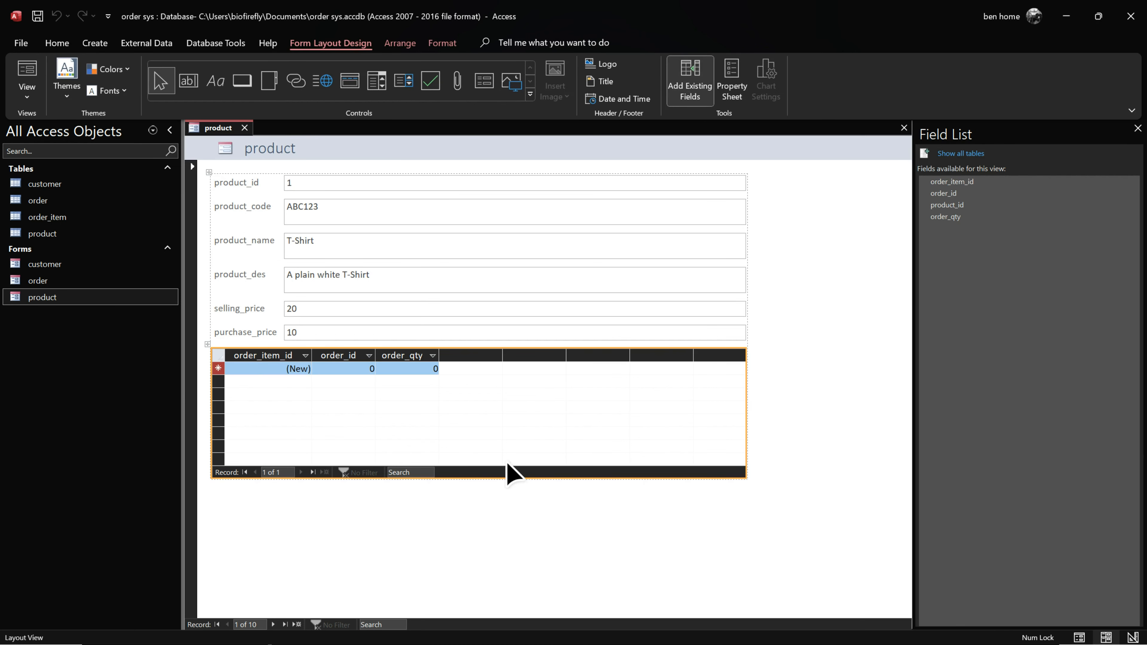
key(Delete)
click(544, 456)
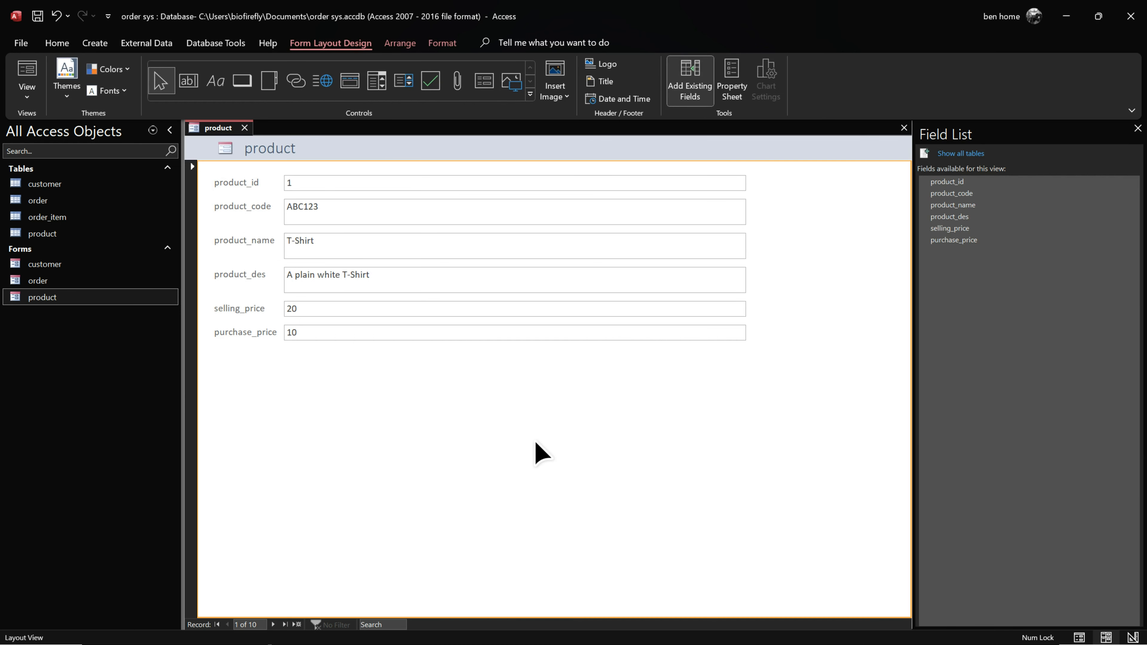
click(244, 128)
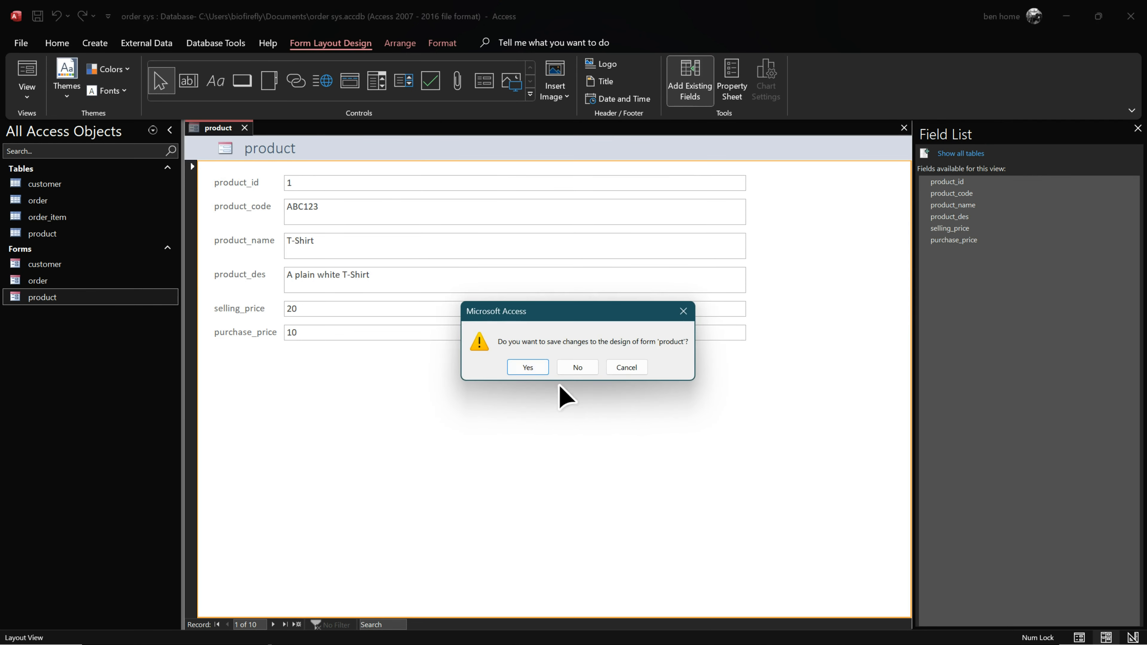
click(524, 366)
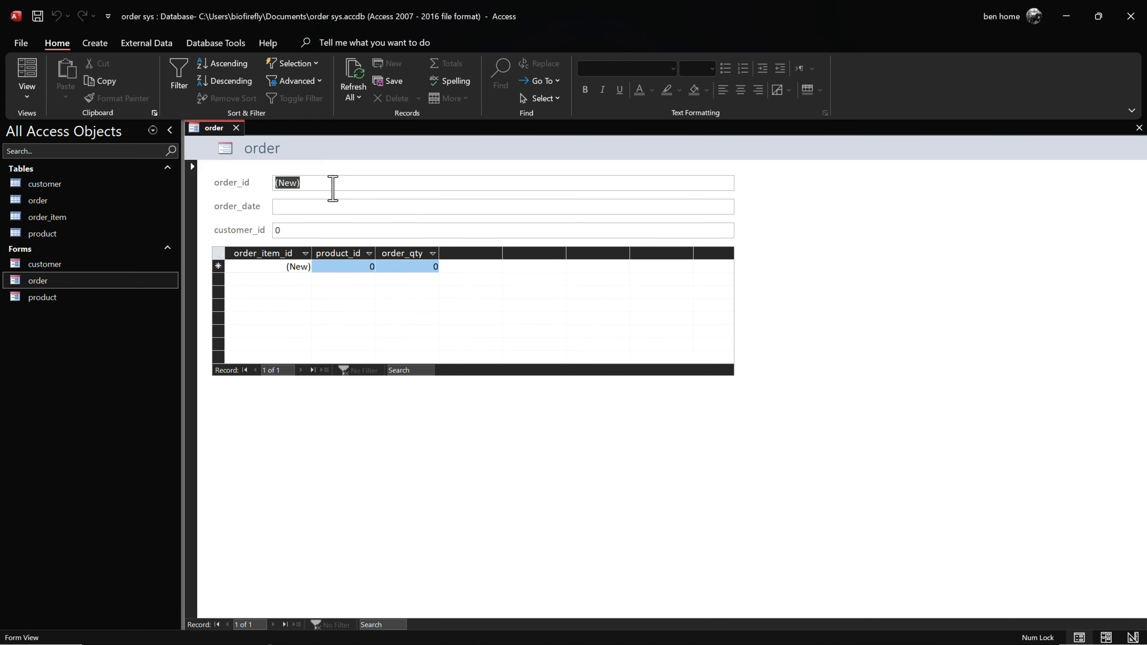
click(319, 183)
click(740, 204)
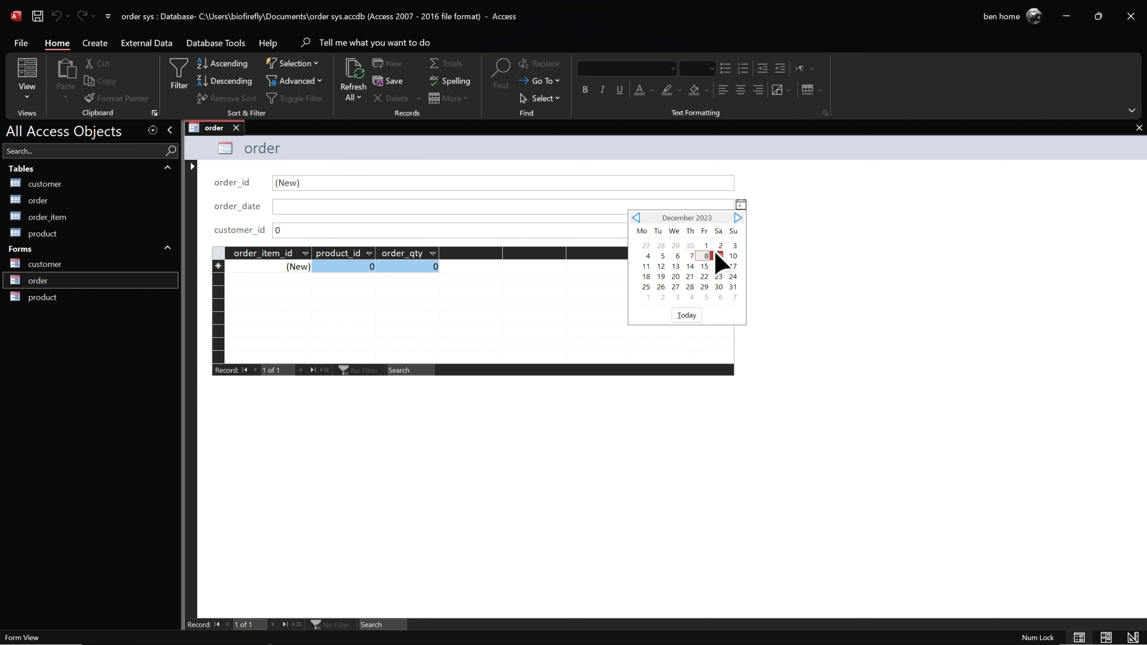
click(701, 257)
click(264, 231)
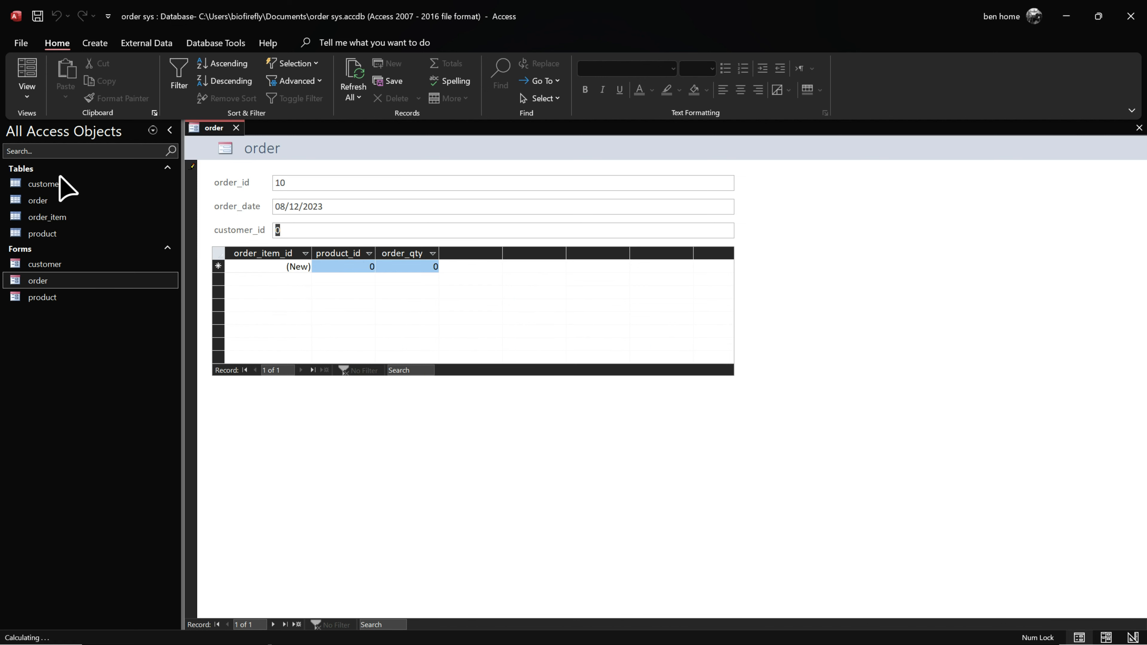
click(350, 201)
key(Escape)
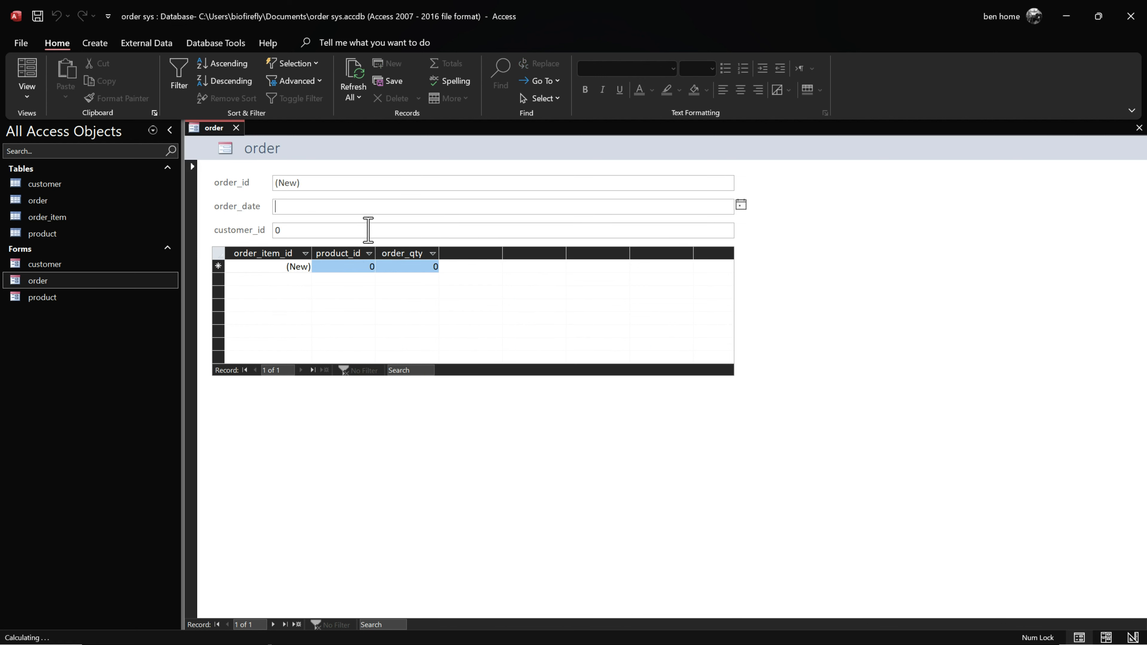
click(236, 128)
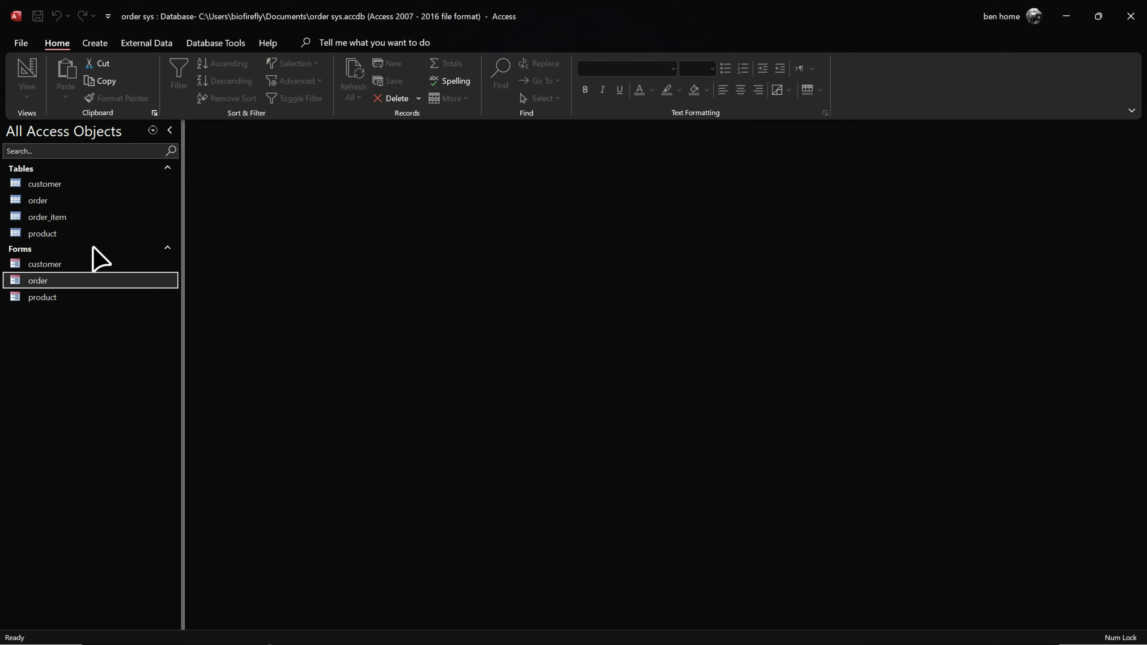
double_click(63, 281)
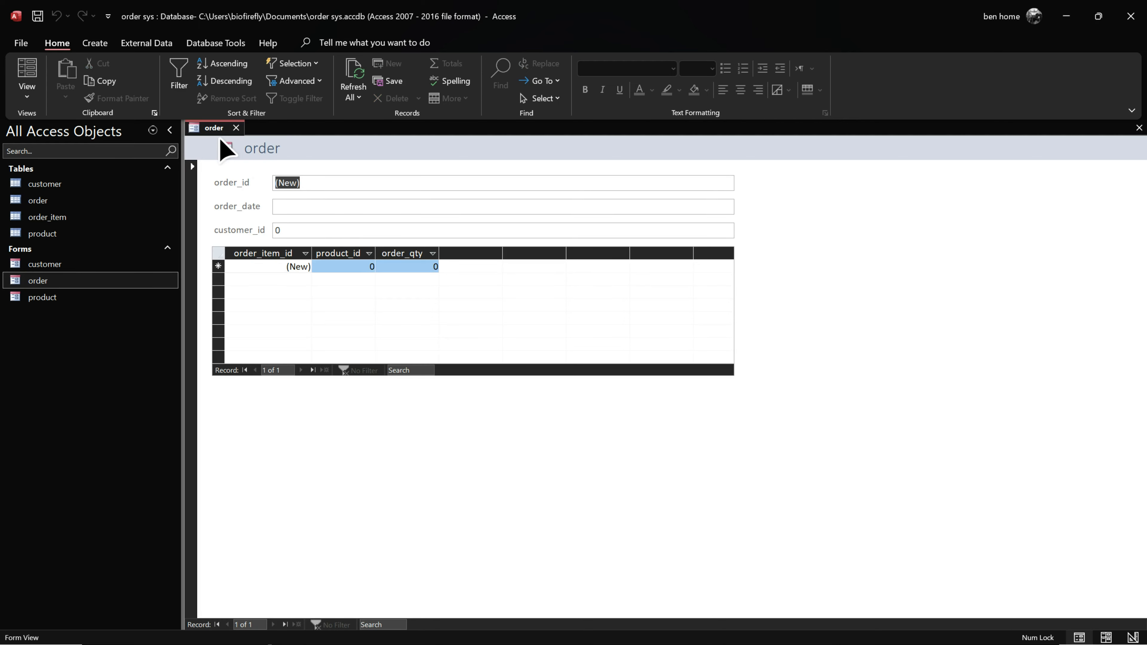
right_click(219, 128)
Step: In Design View, convert the order form's customer_id text box into a combo box
click(255, 242)
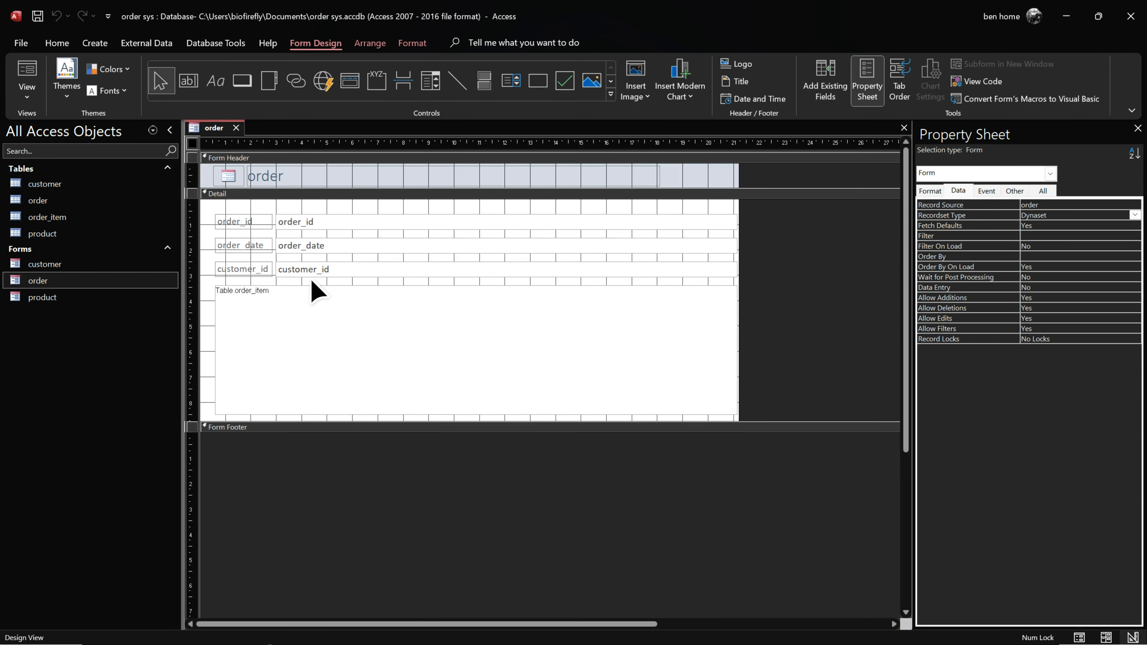
click(313, 269)
right_click(333, 269)
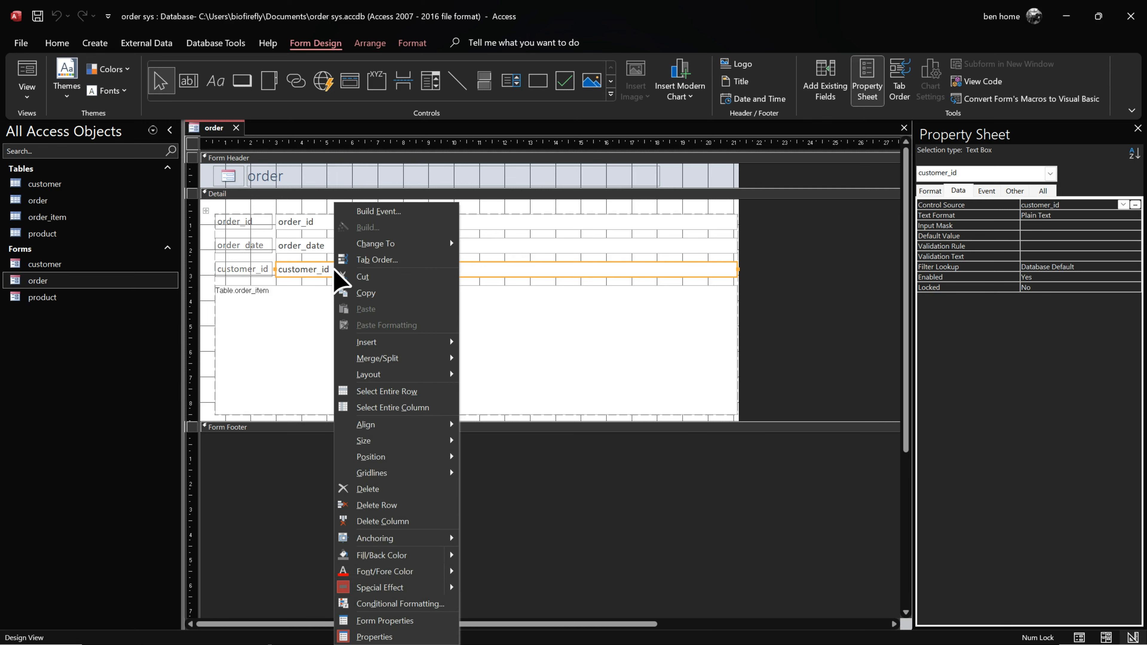
mouse_move(399, 246)
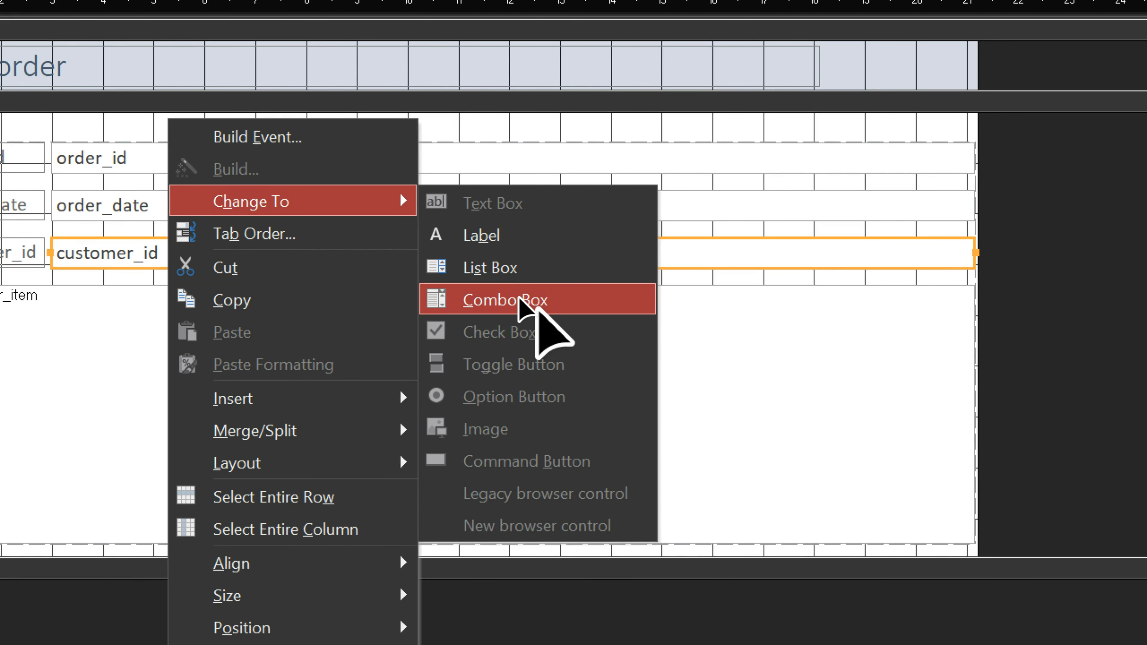
click(518, 298)
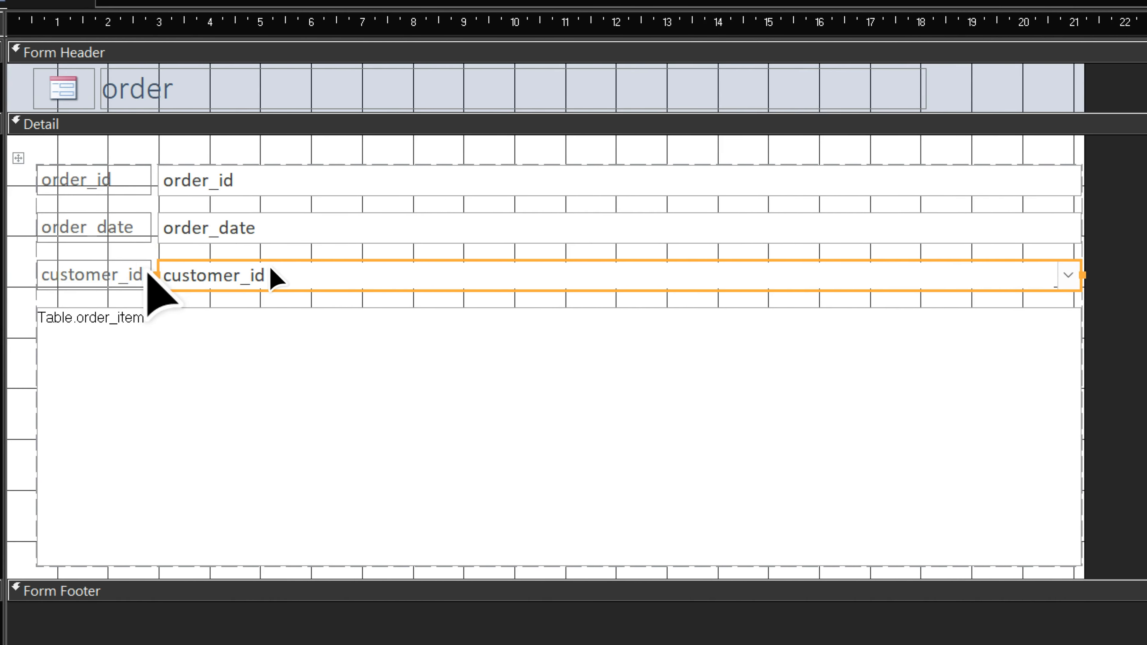
drag(166, 252, 231, 250)
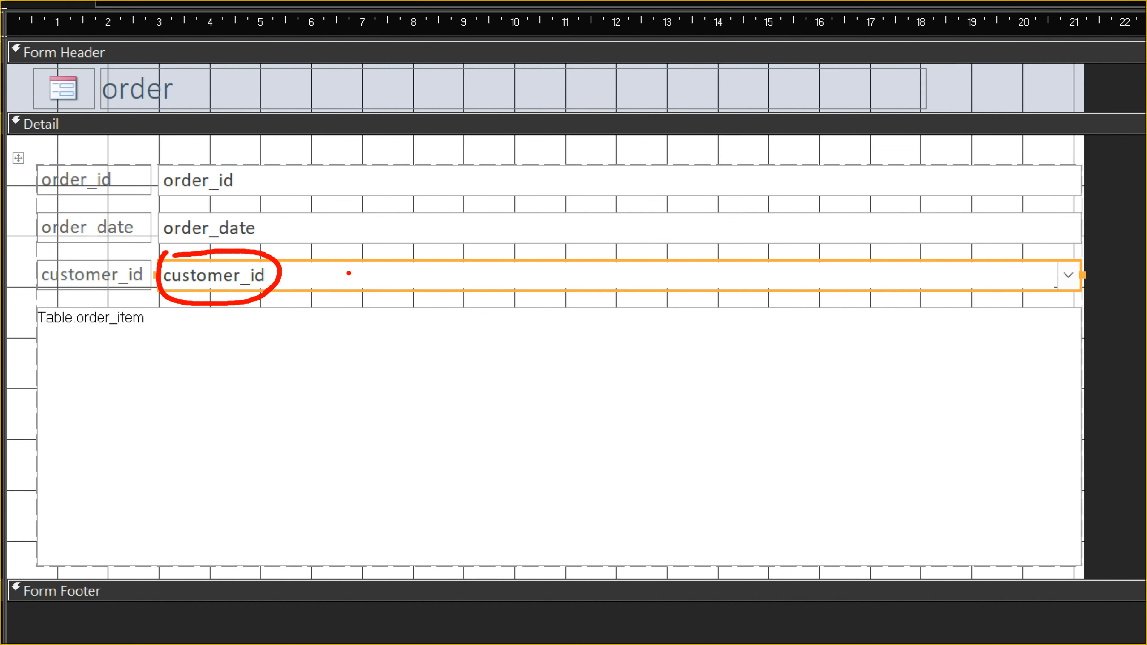
key(Escape)
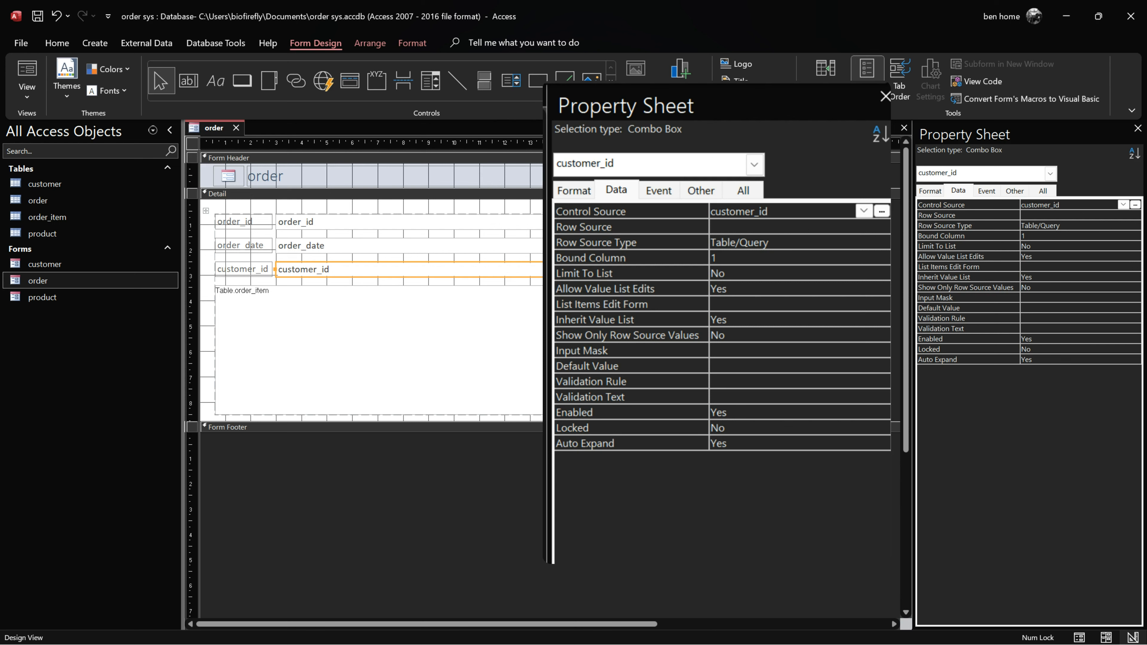
Step: Build the customer_id row source query from the customer table with customer_id, first_name, last_name and email
click(1059, 215)
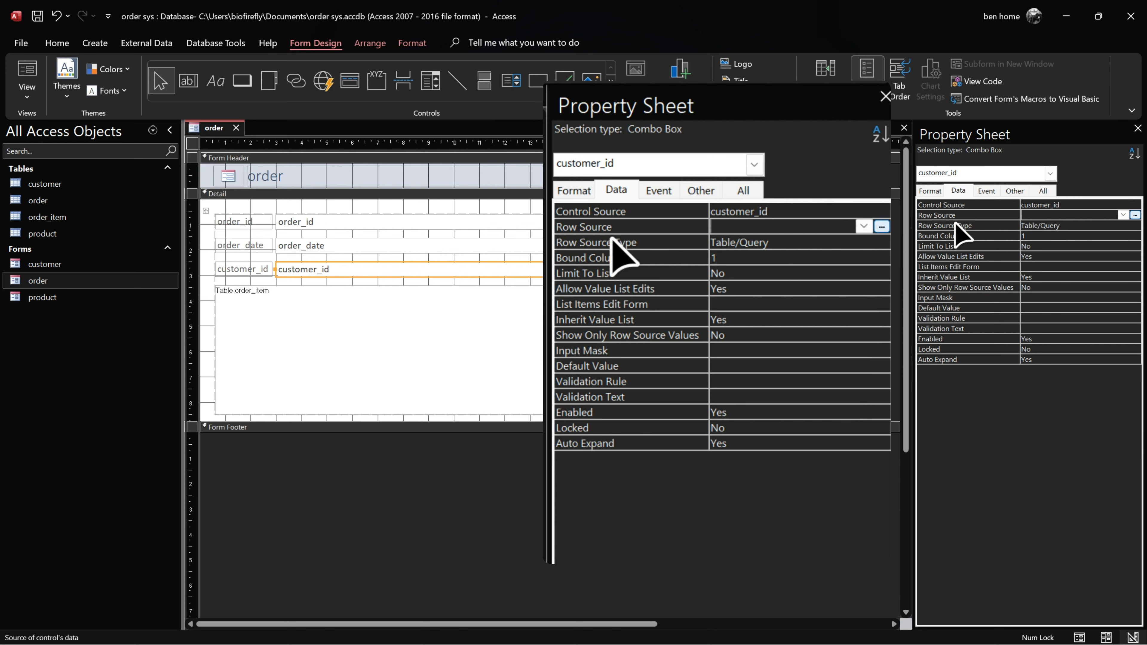
click(1134, 215)
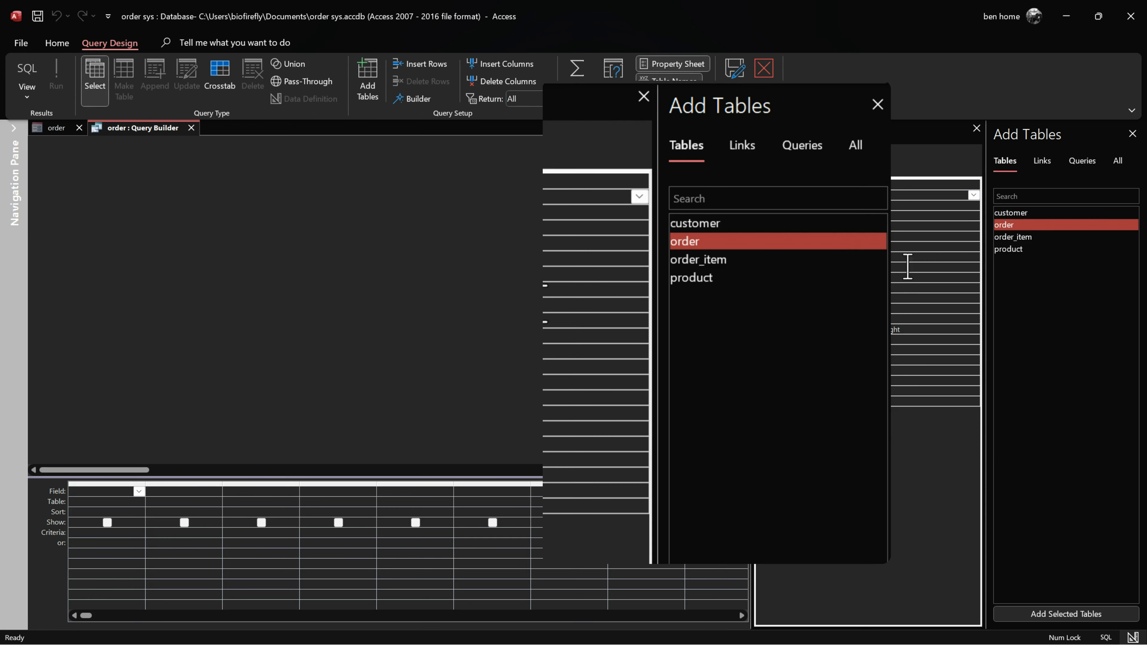
drag(1025, 213, 201, 257)
double_click(226, 257)
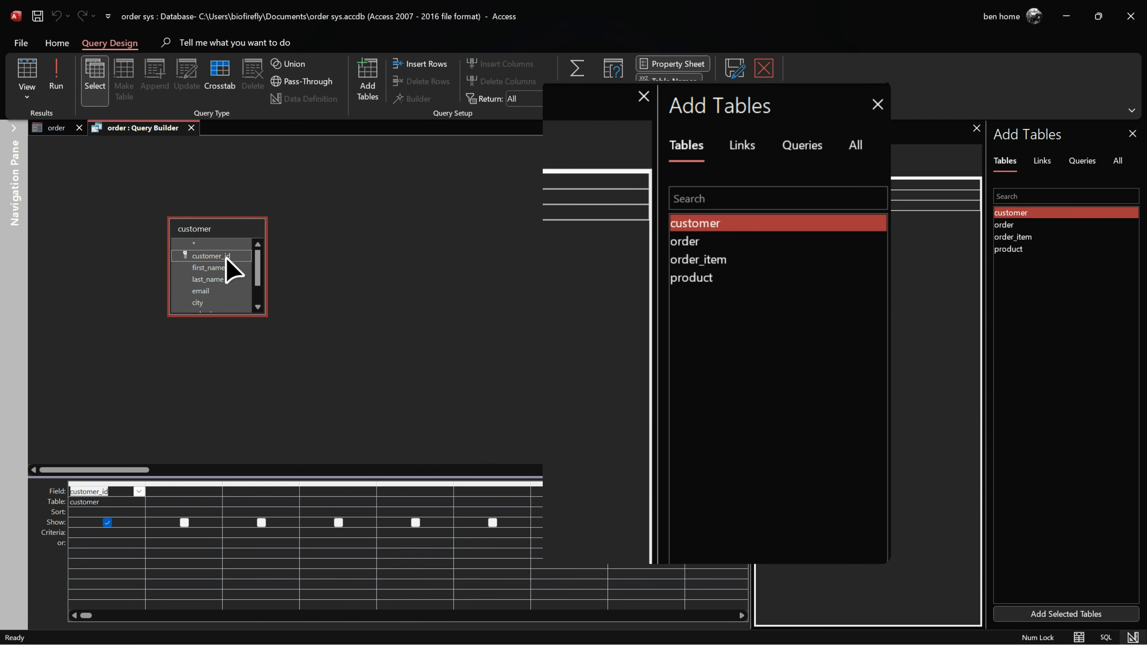
click(210, 267)
double_click(209, 268)
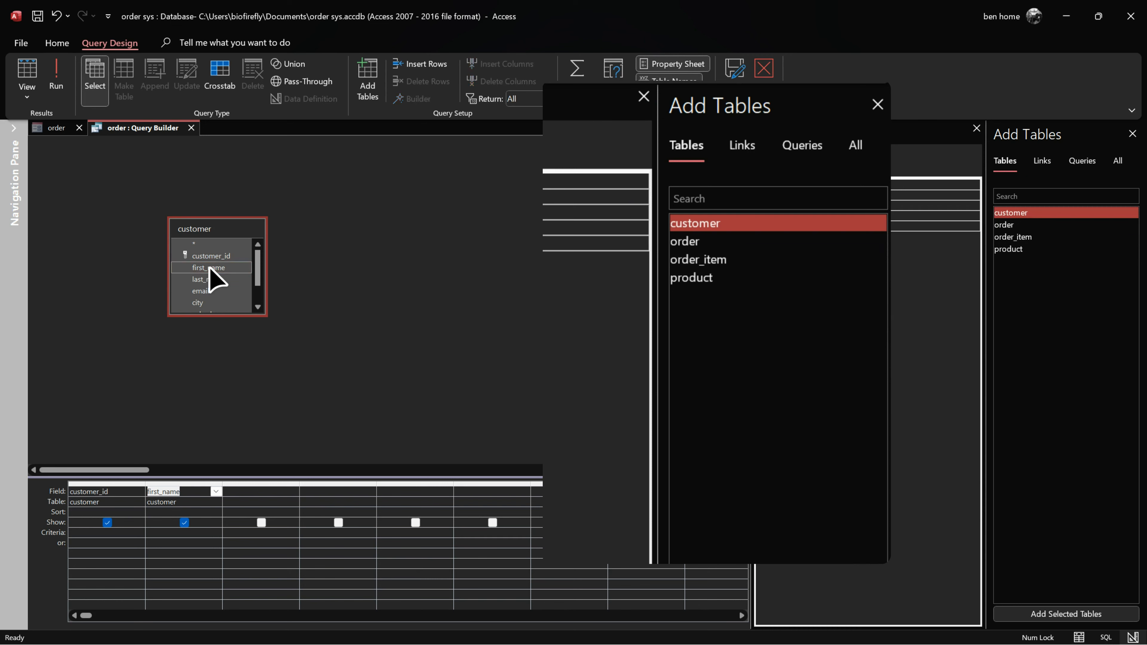
double_click(208, 279)
double_click(208, 292)
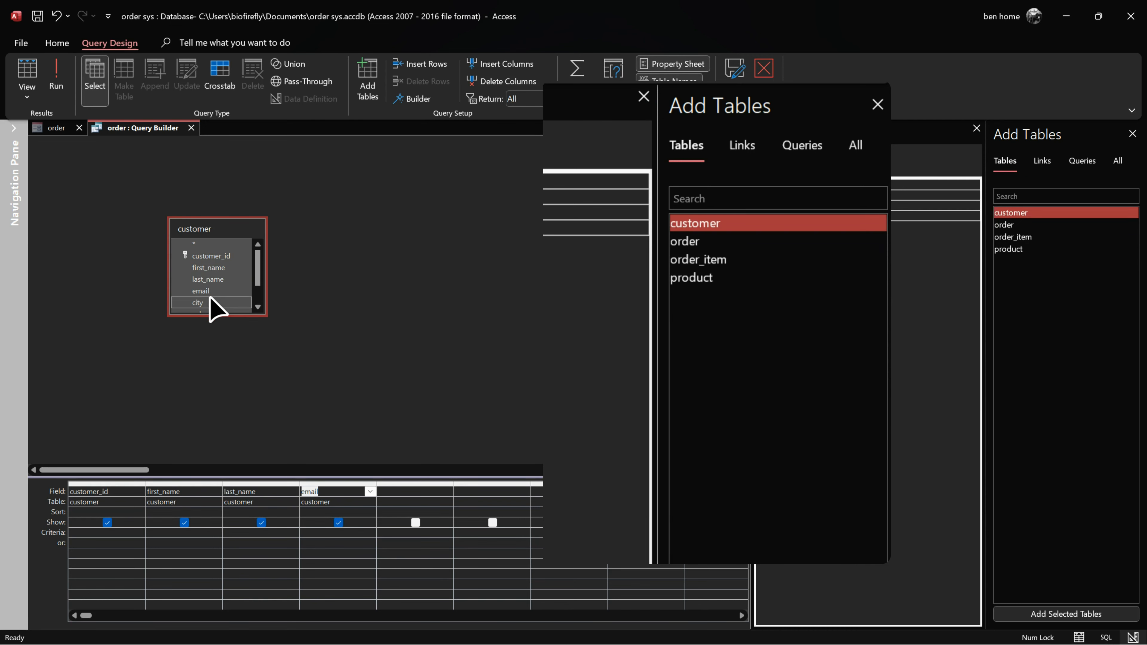
right_click(159, 130)
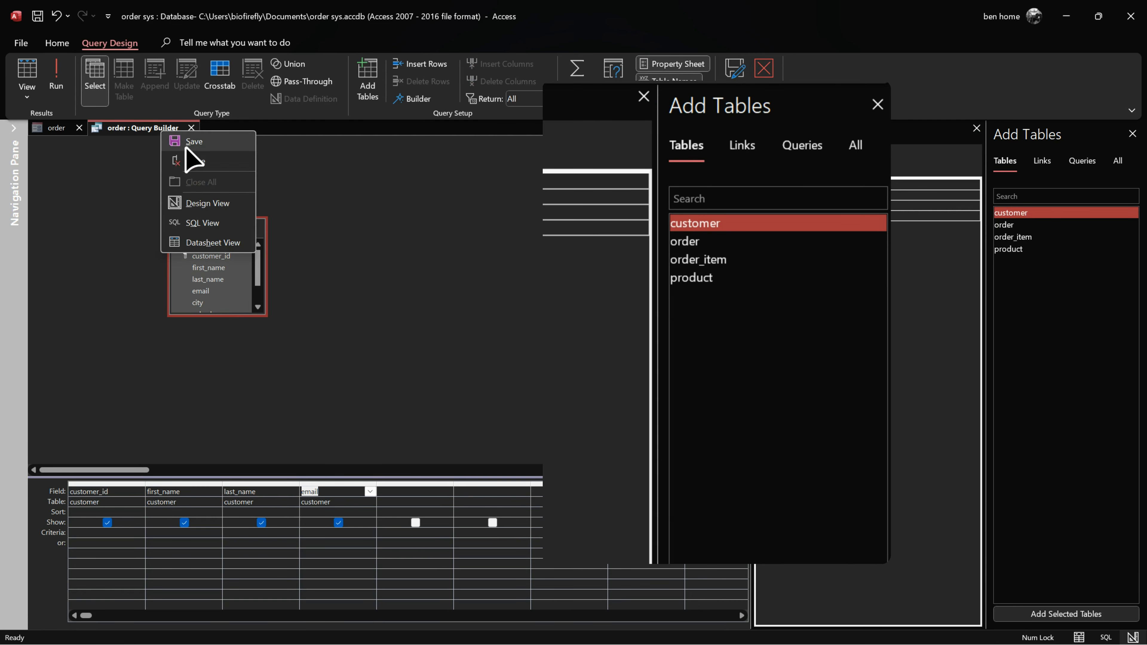
click(185, 144)
click(192, 128)
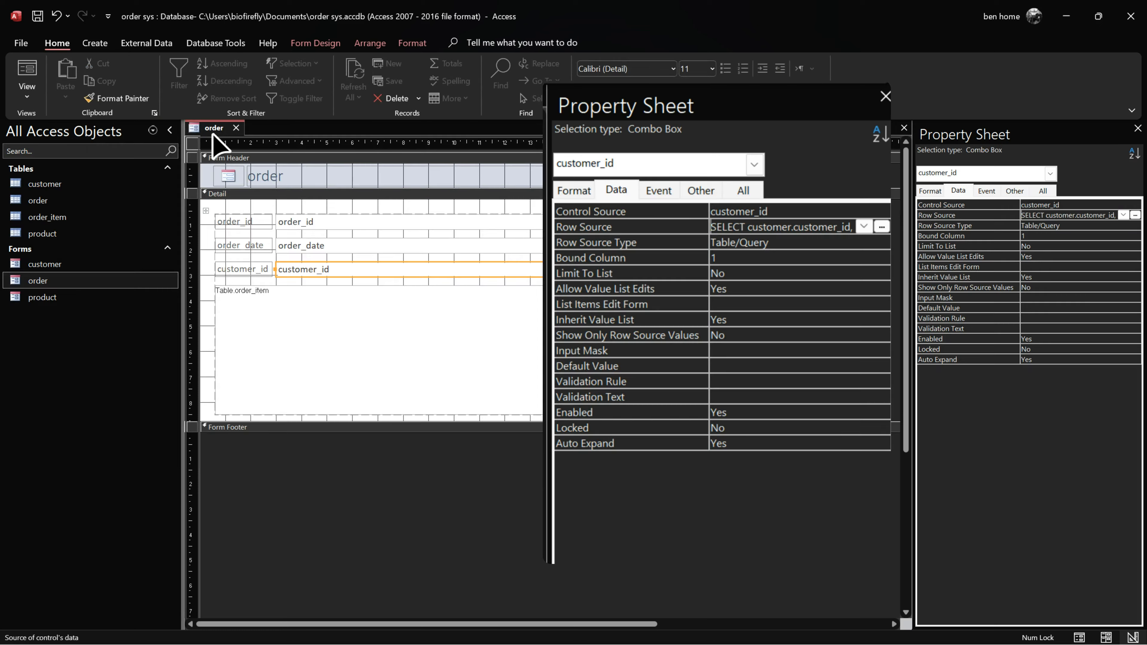
Step: Reopen the row source query builder to verify the customer fields
click(930, 190)
click(1056, 236)
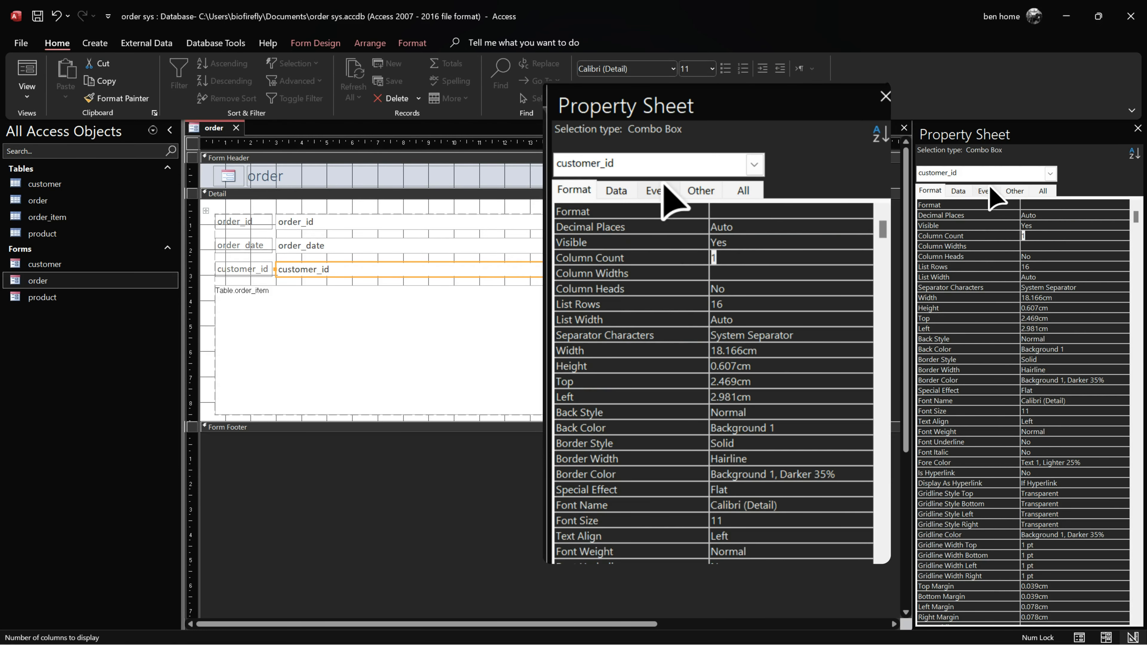
click(957, 190)
click(1122, 215)
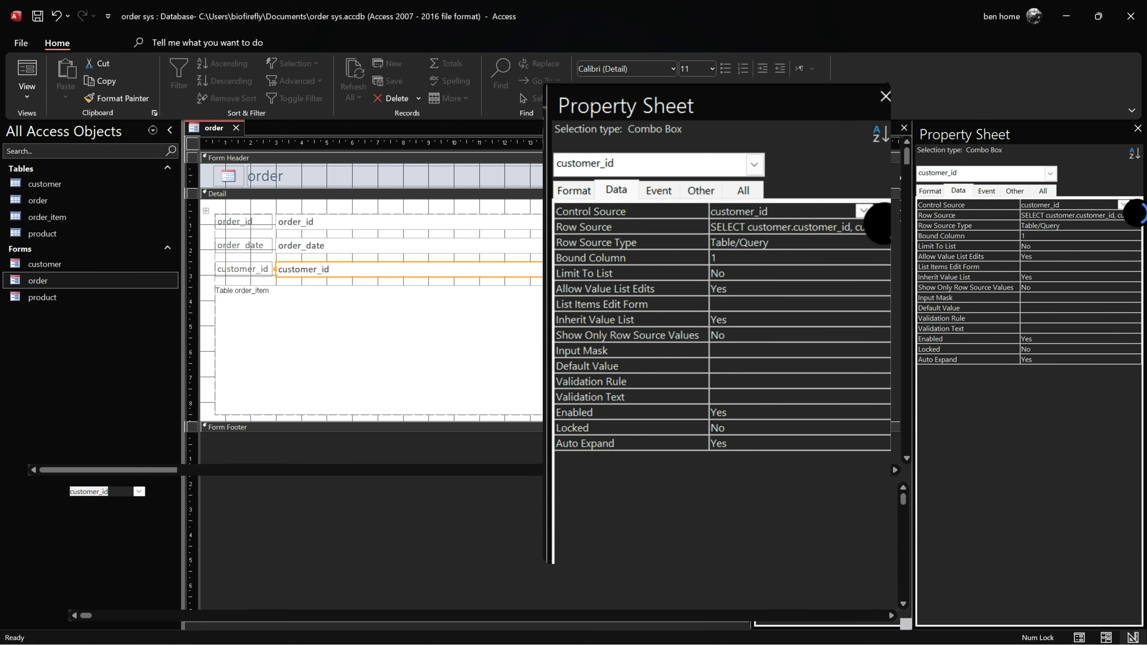
click(1134, 215)
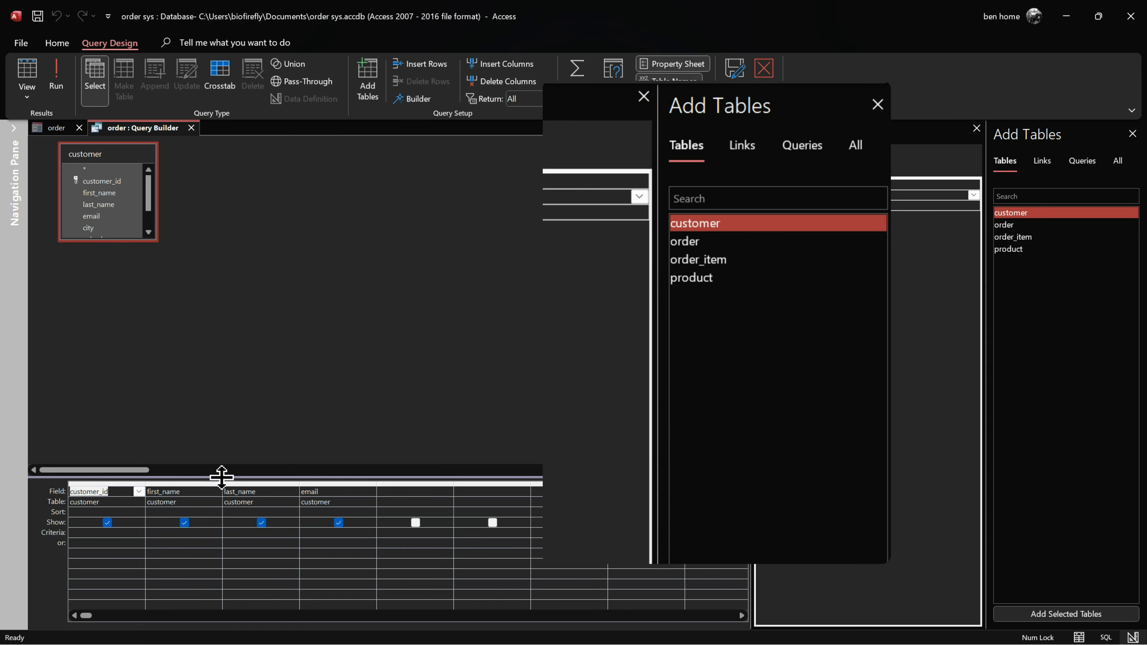
click(192, 128)
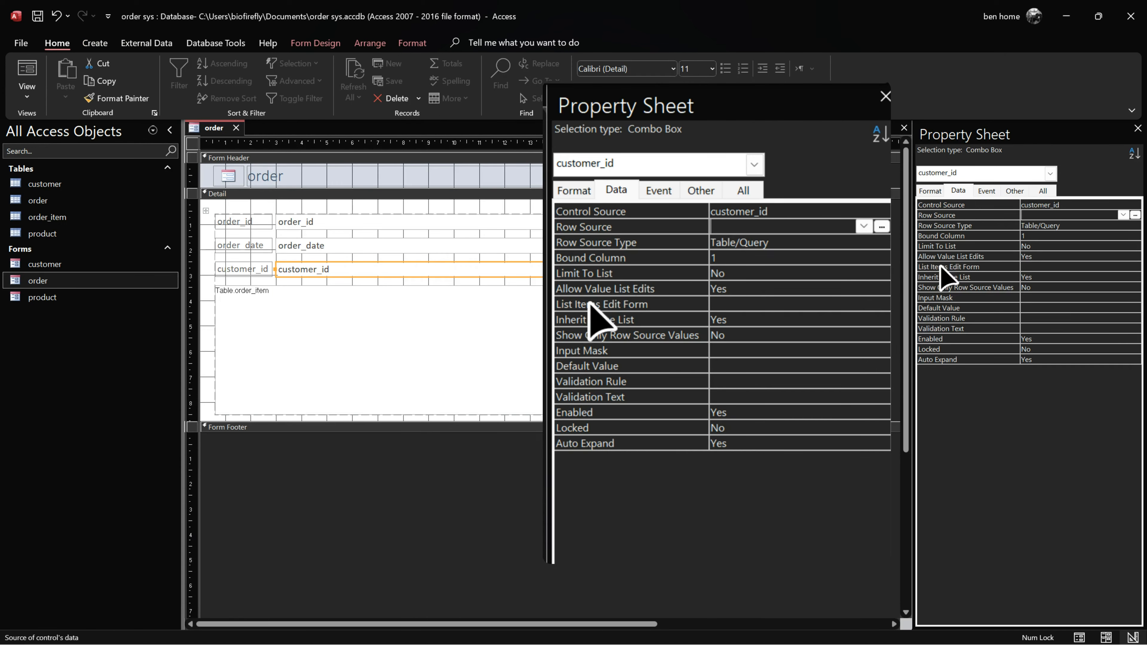
Step: Set the customer_id combo's Column Count to 4 and List Width to 15cm
click(930, 190)
click(1055, 236)
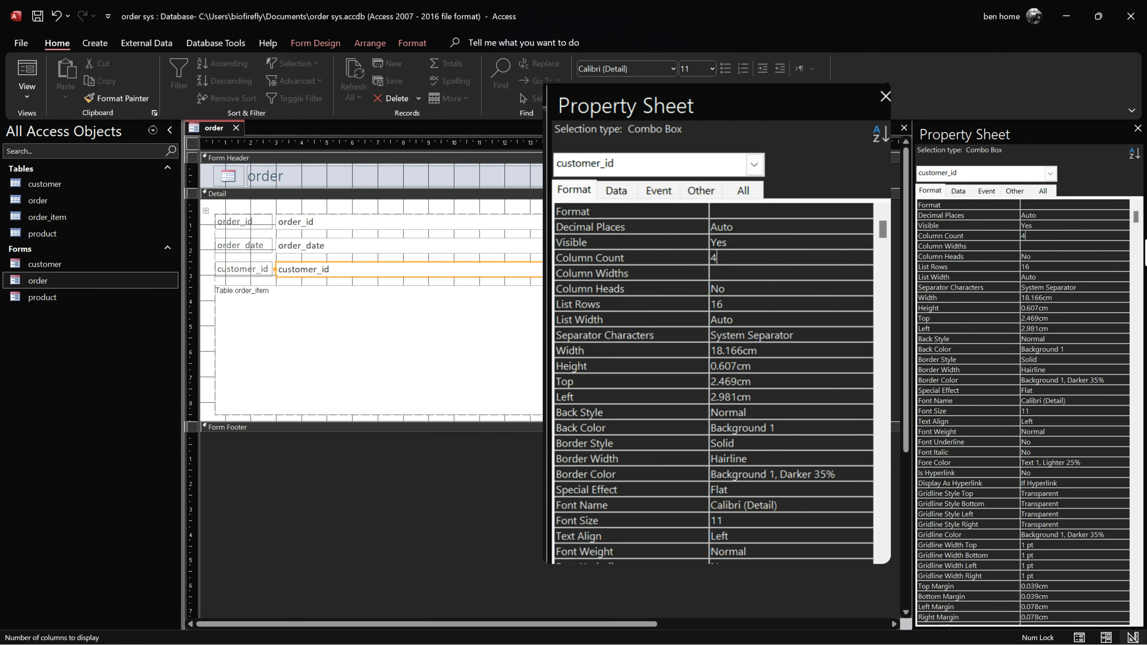
text(4)
key(Down)
key(Down)
key(Down)
key(Down)
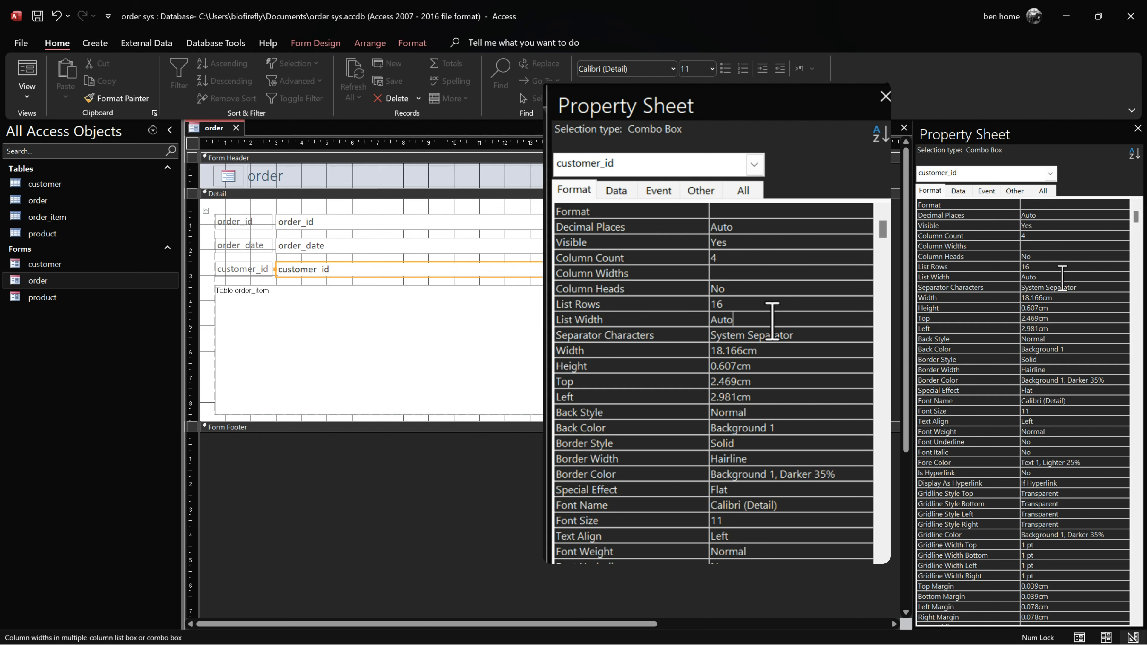
text(15)
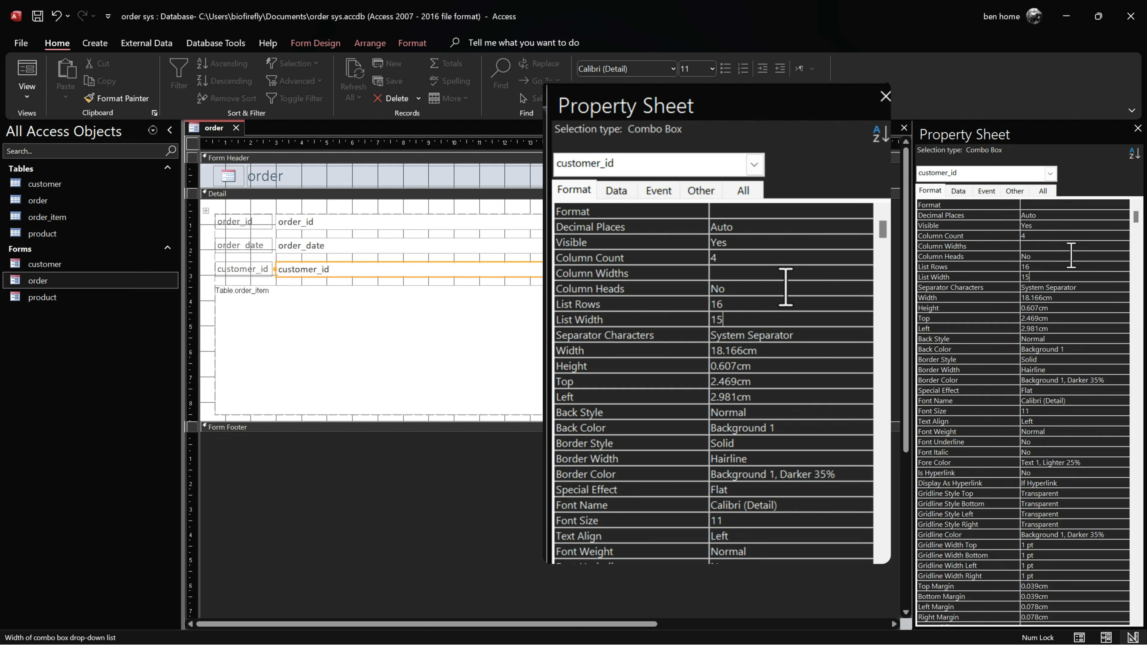
key(Return)
Step: Switch the order form to Form view and check the four-column customer list
right_click(214, 130)
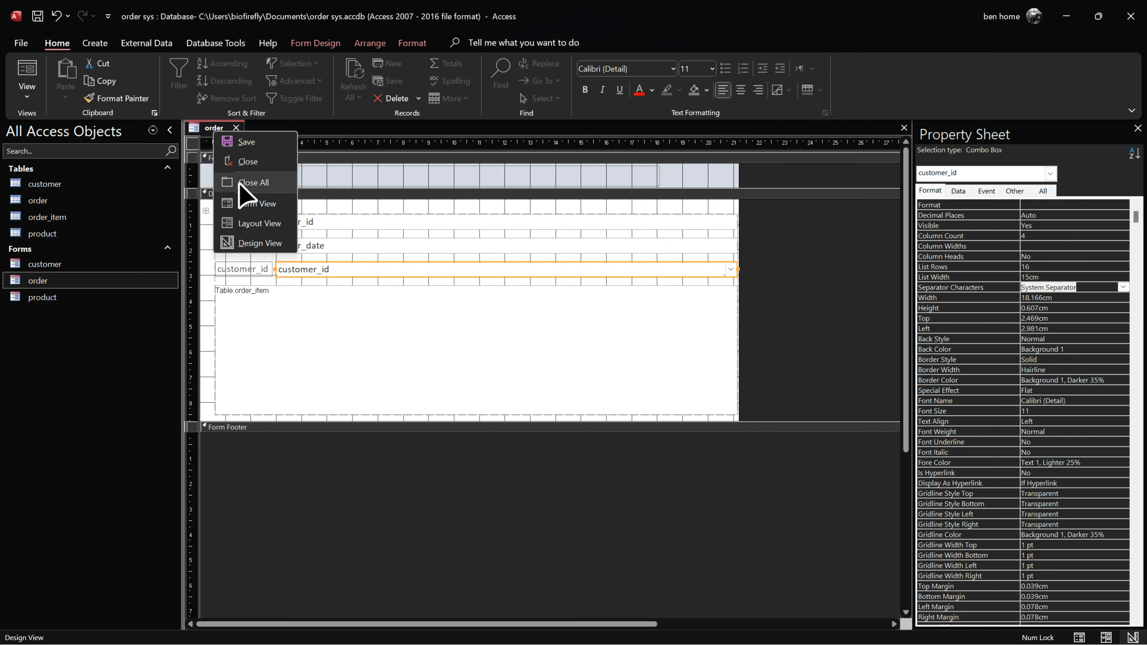
click(250, 205)
click(727, 231)
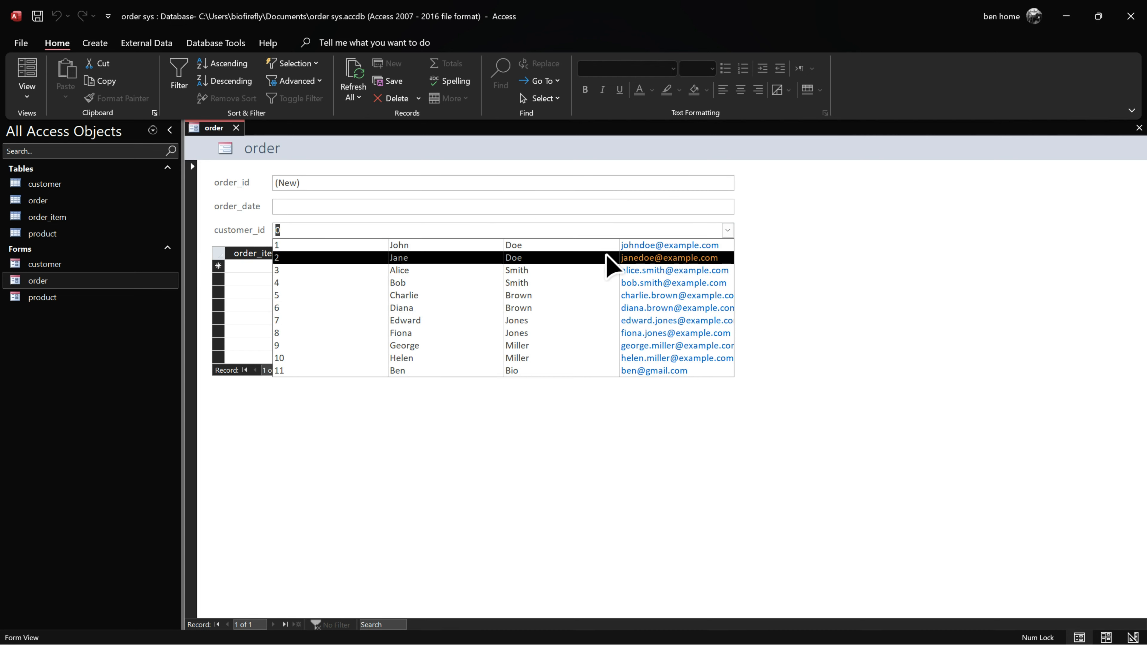
Step: In Design view, set the customer_id combo's Column Heads to Yes, then return to Form view
right_click(220, 129)
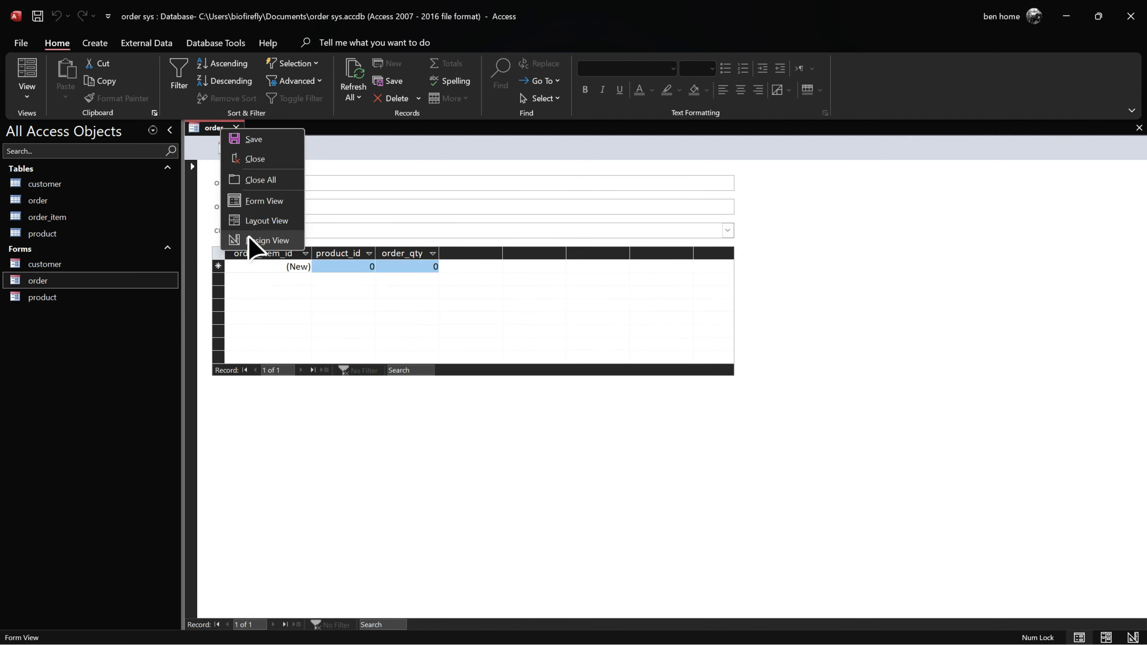
click(259, 239)
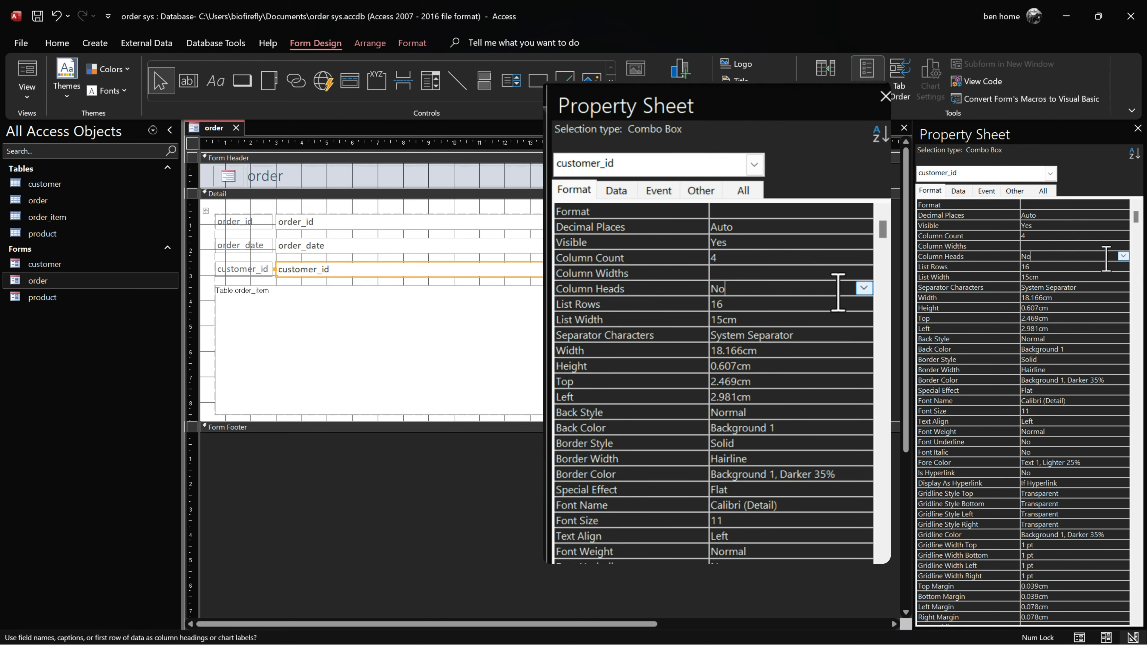
scroll(1046, 258, down, 5)
scroll(1056, 259, up, 4)
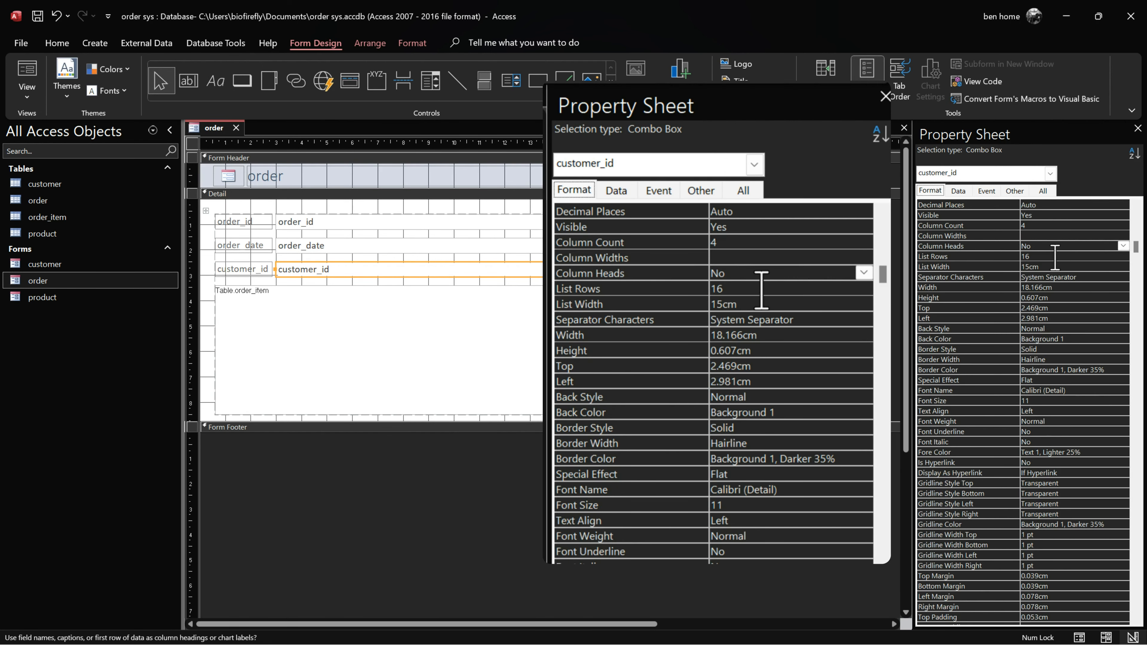
click(1067, 245)
click(1066, 266)
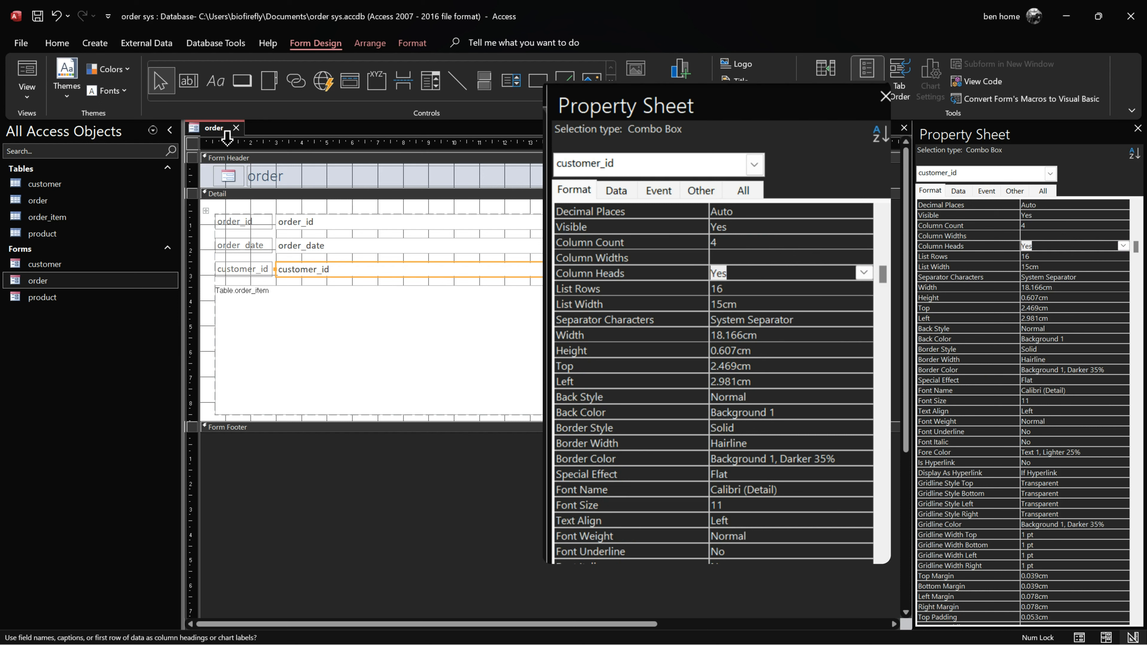
right_click(215, 129)
click(256, 202)
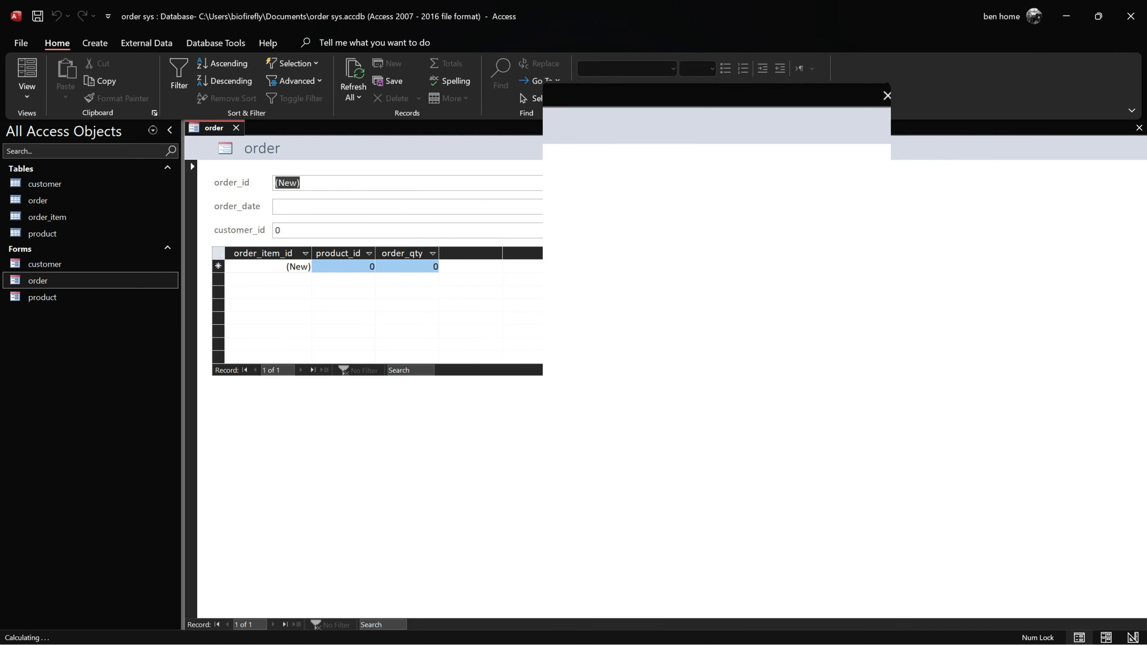
click(727, 230)
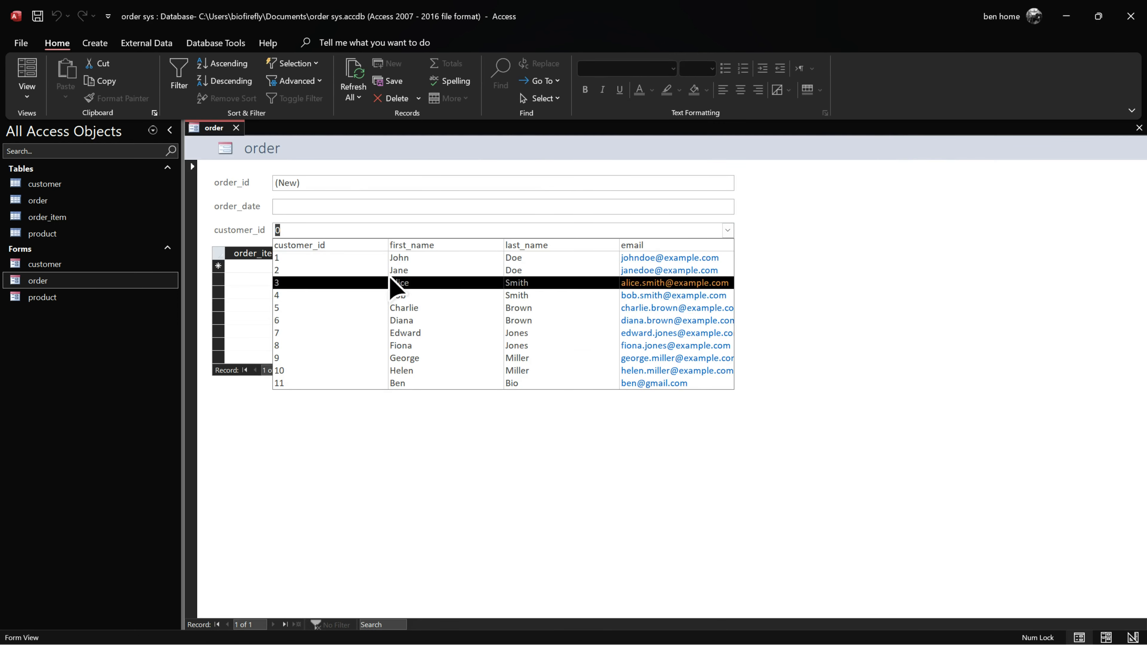
click(776, 222)
right_click(211, 126)
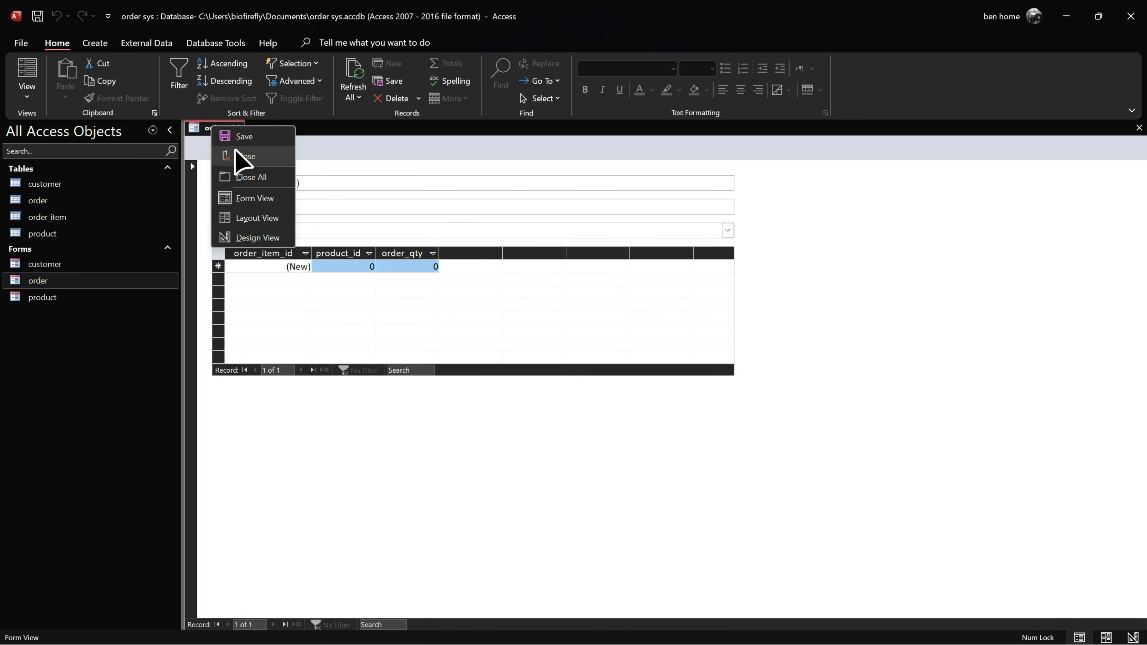
click(240, 138)
click(374, 208)
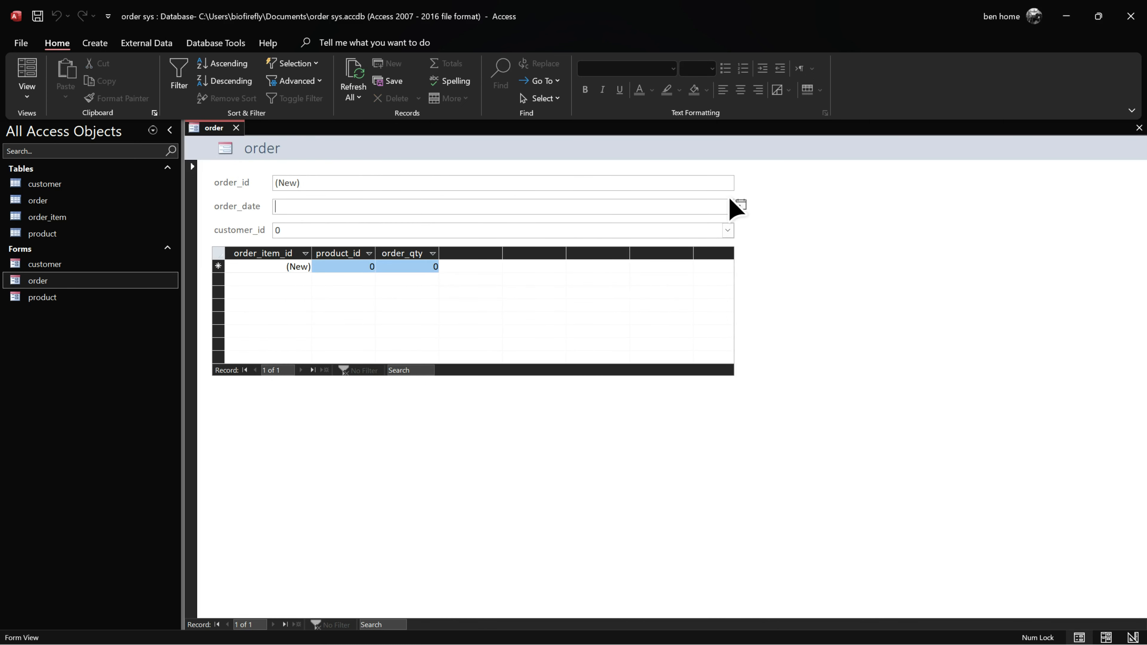
click(740, 204)
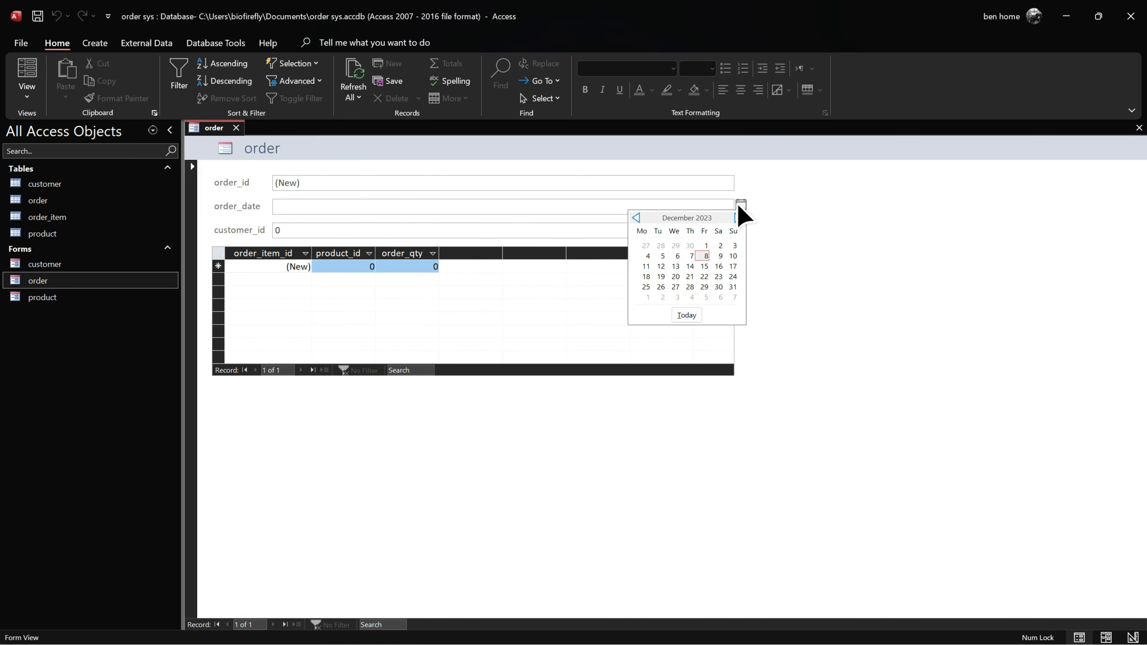
click(705, 255)
click(696, 276)
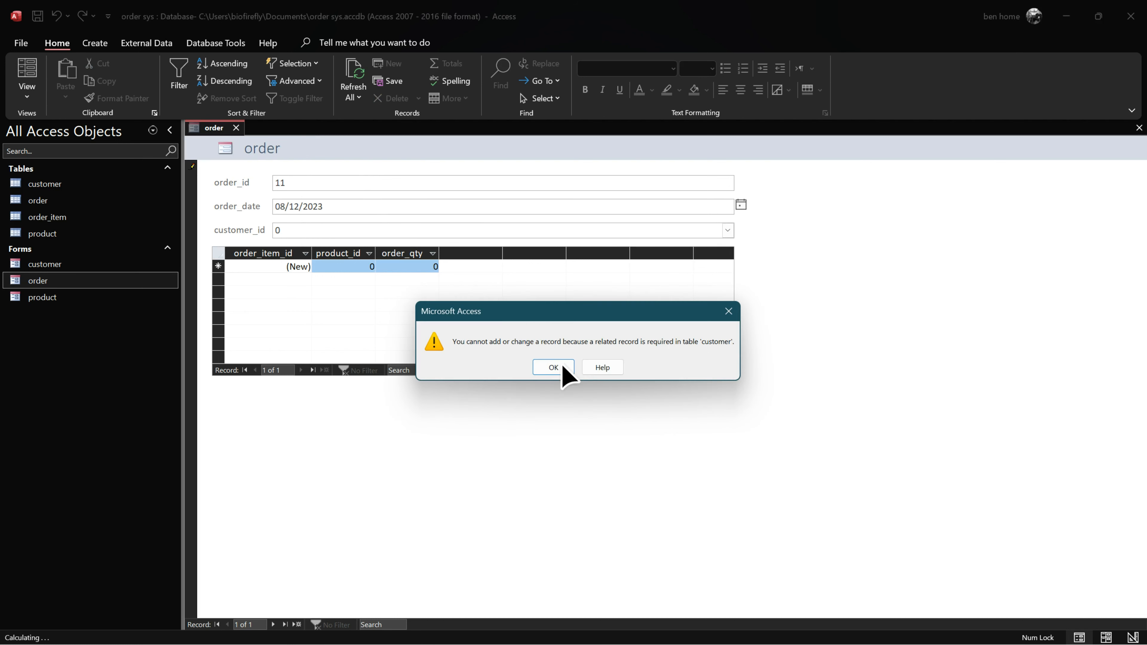
click(566, 373)
key(alt+Down)
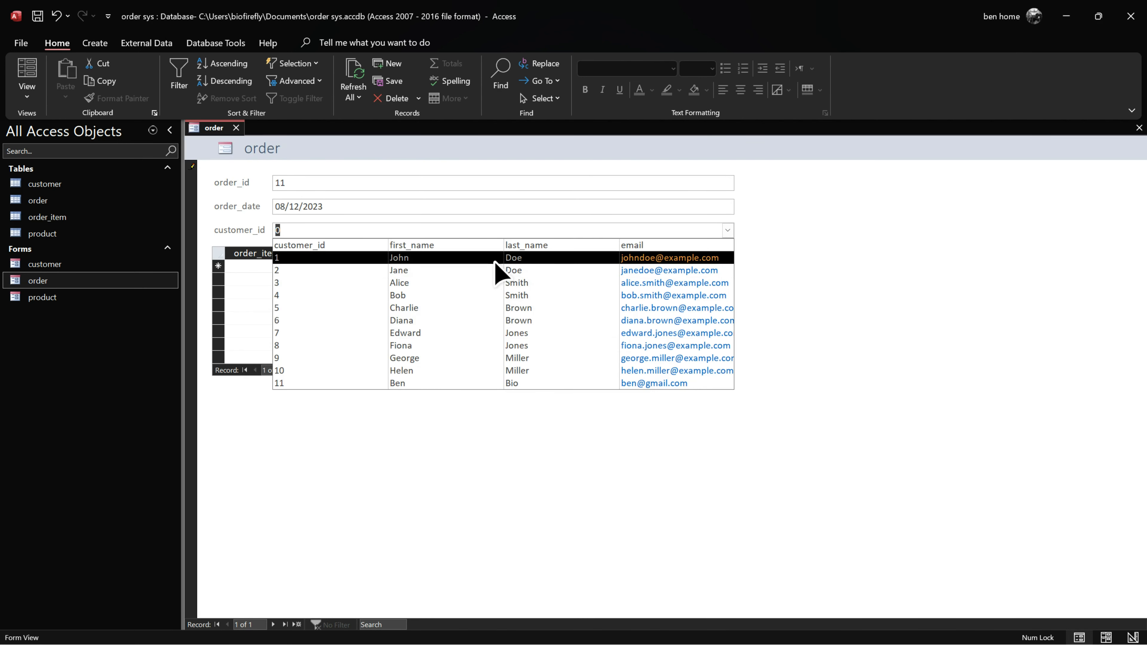
click(496, 267)
key(Tab)
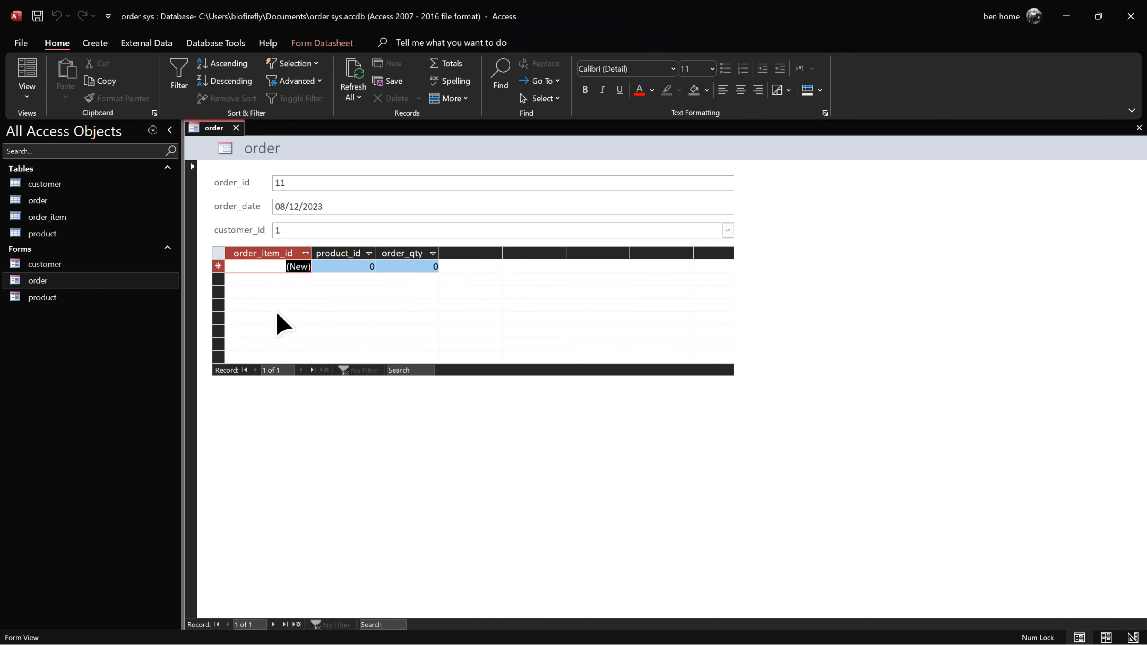
click(342, 271)
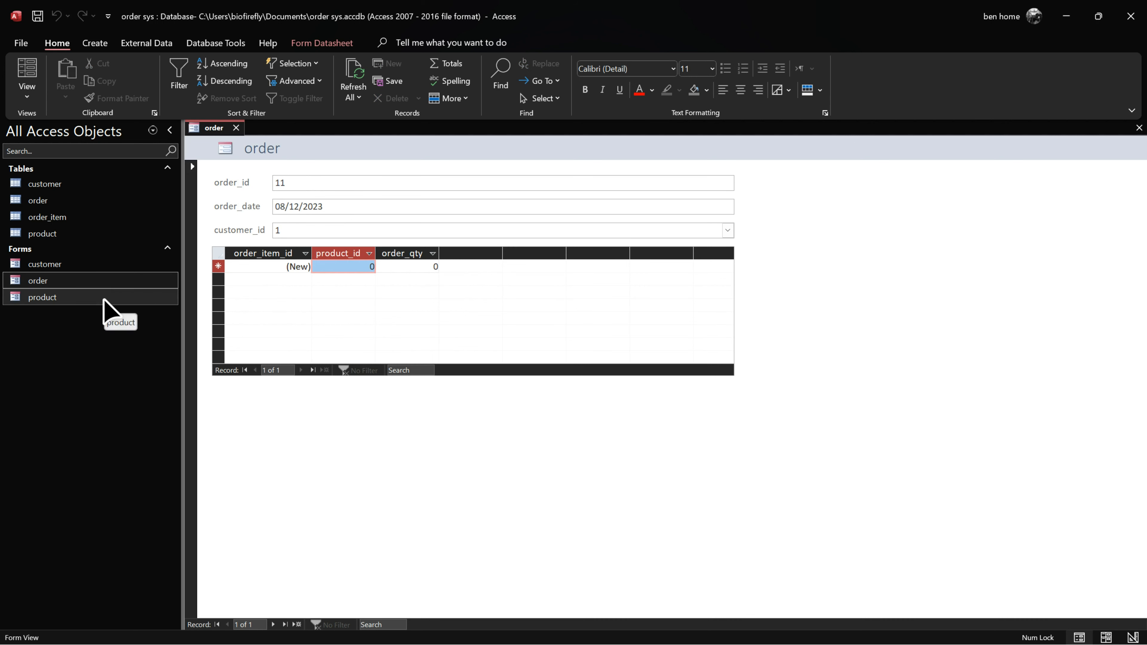
click(727, 230)
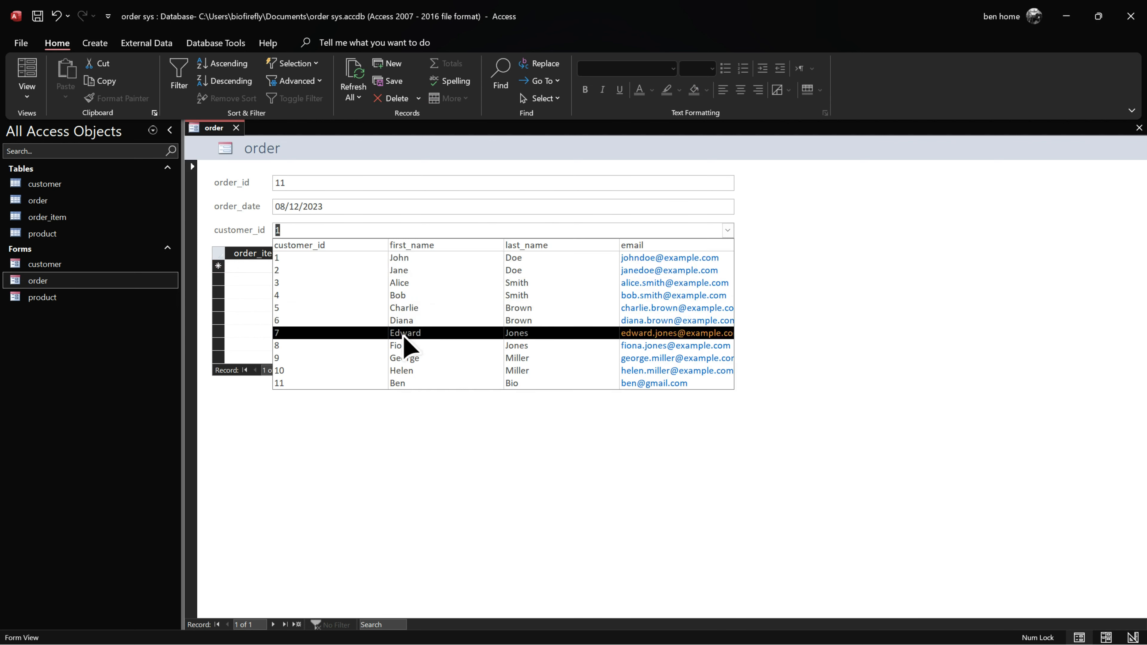
click(785, 288)
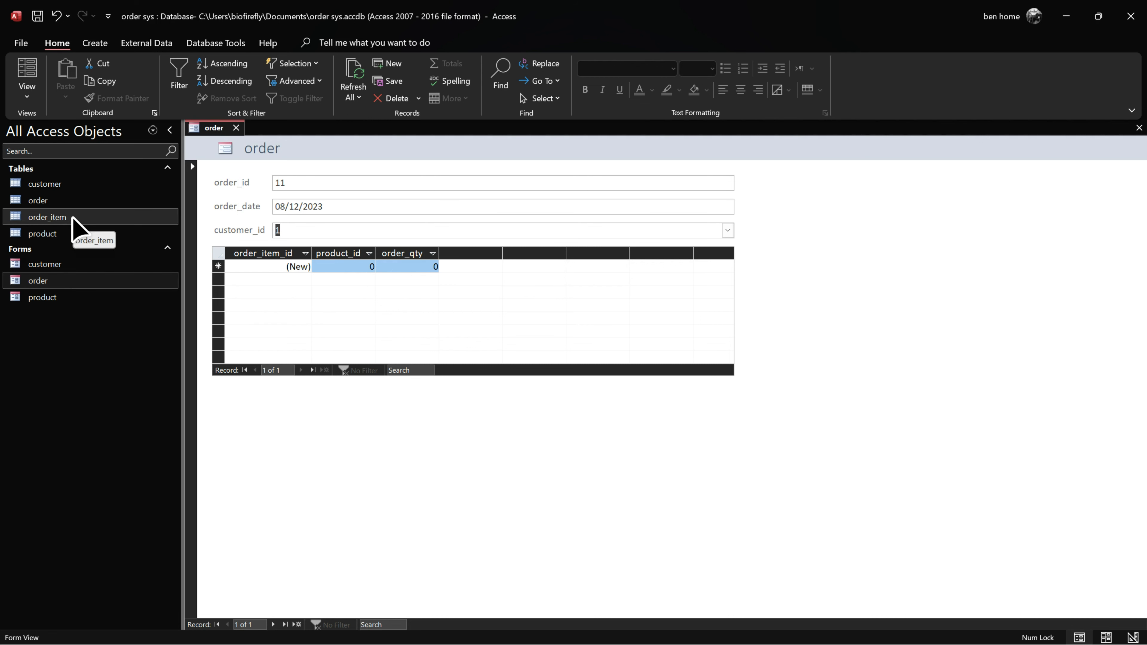
Step: Switch the order form to Layout view
right_click(200, 134)
click(255, 225)
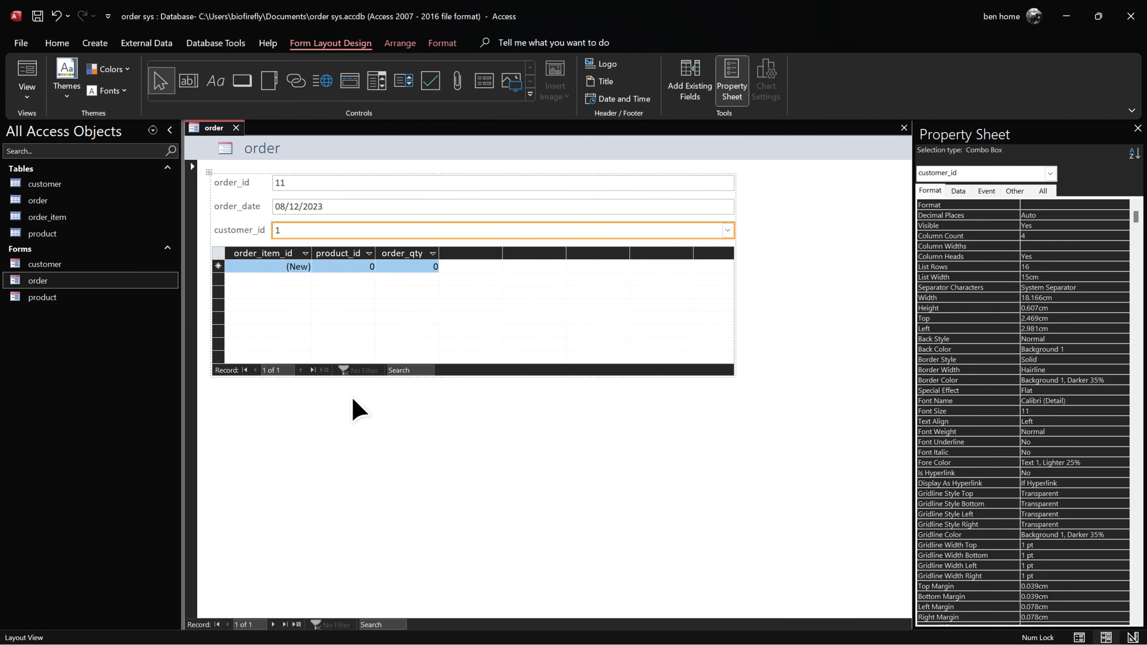
click(329, 434)
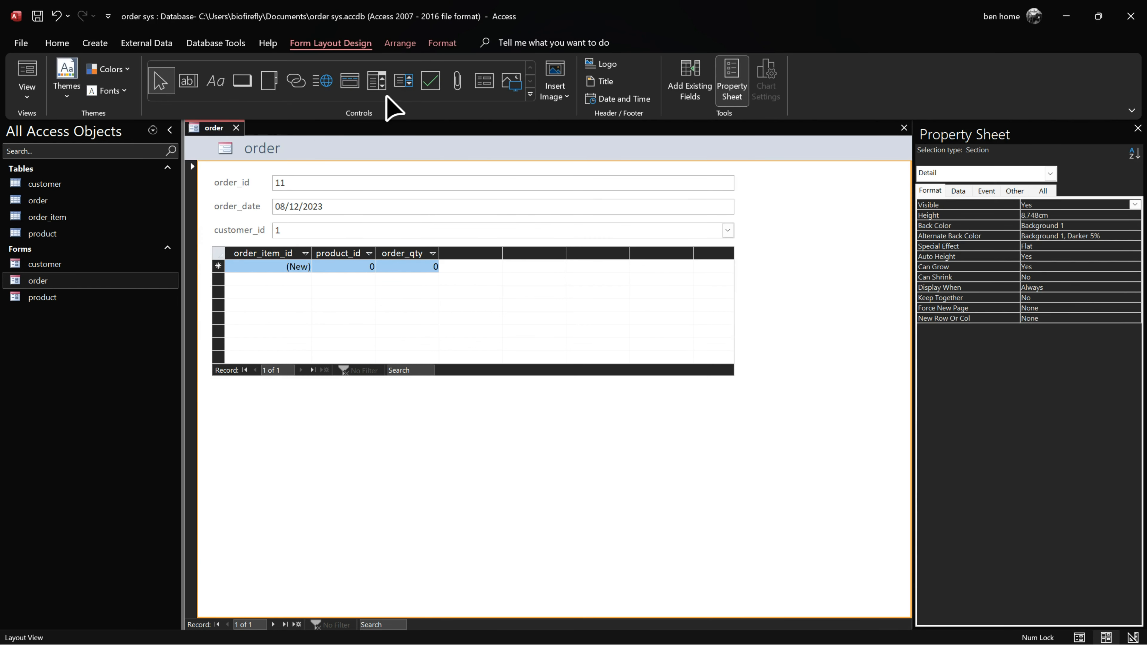
Step: Place a new Subform/Subreport control, Child17, below the datasheet, leaving its source object empty
click(530, 94)
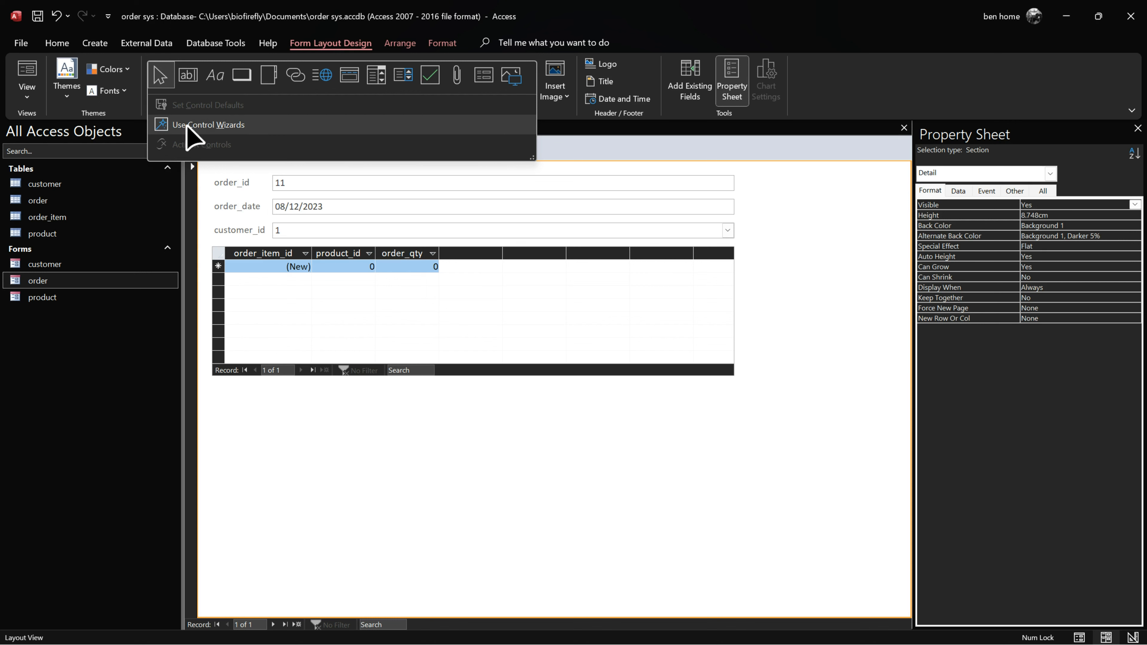
click(483, 76)
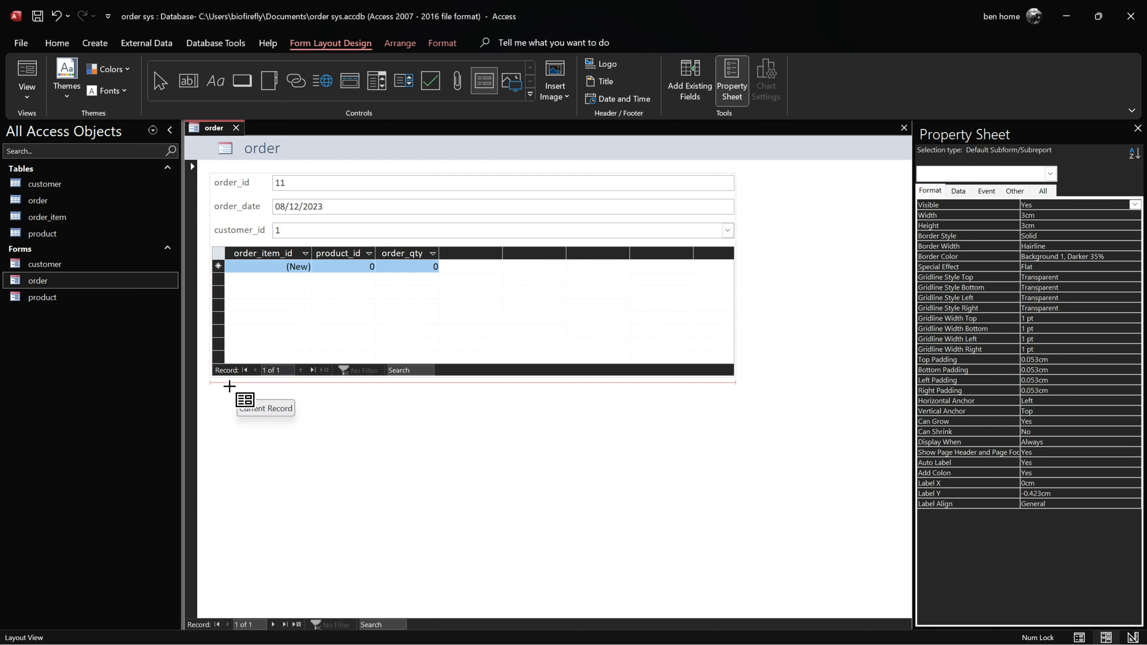
click(236, 387)
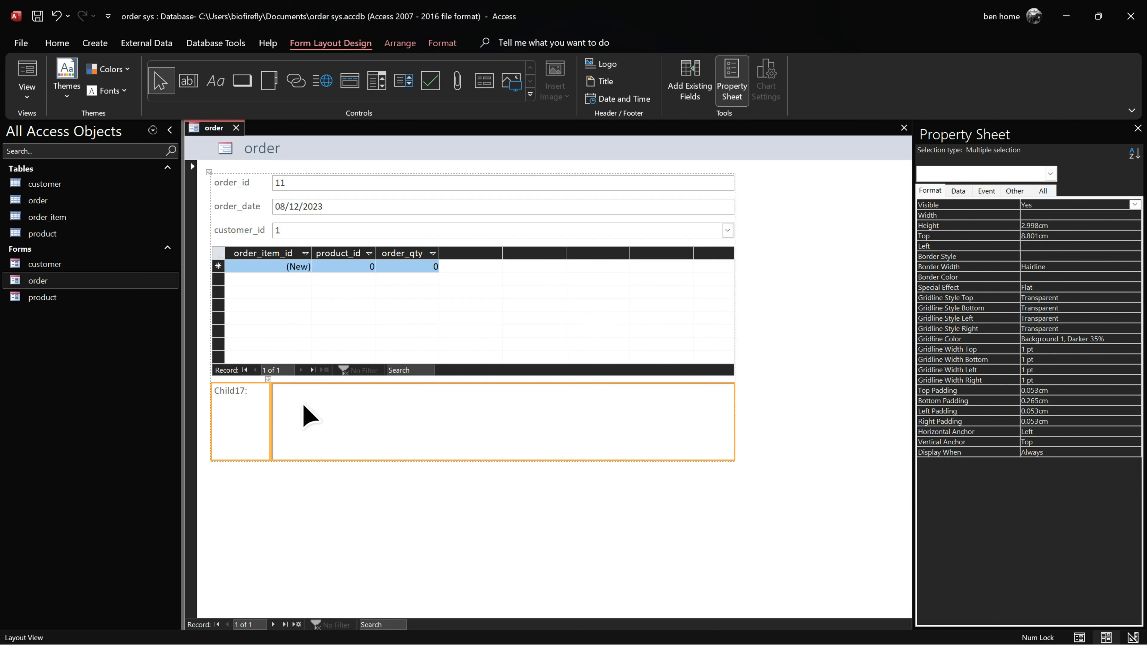
click(374, 431)
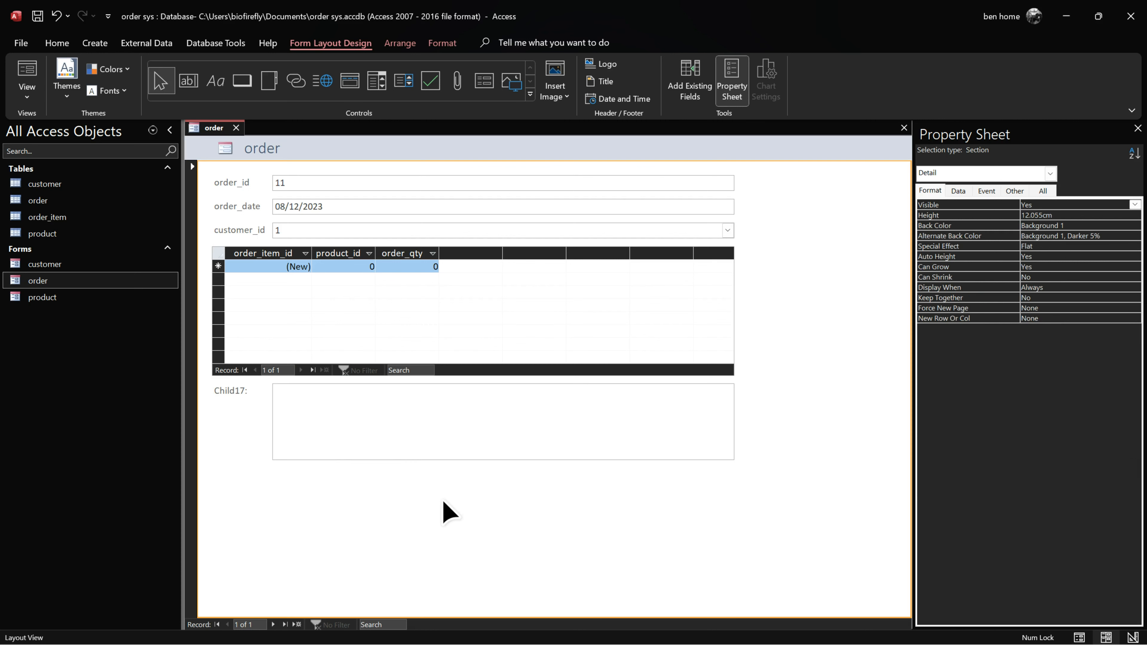
click(959, 191)
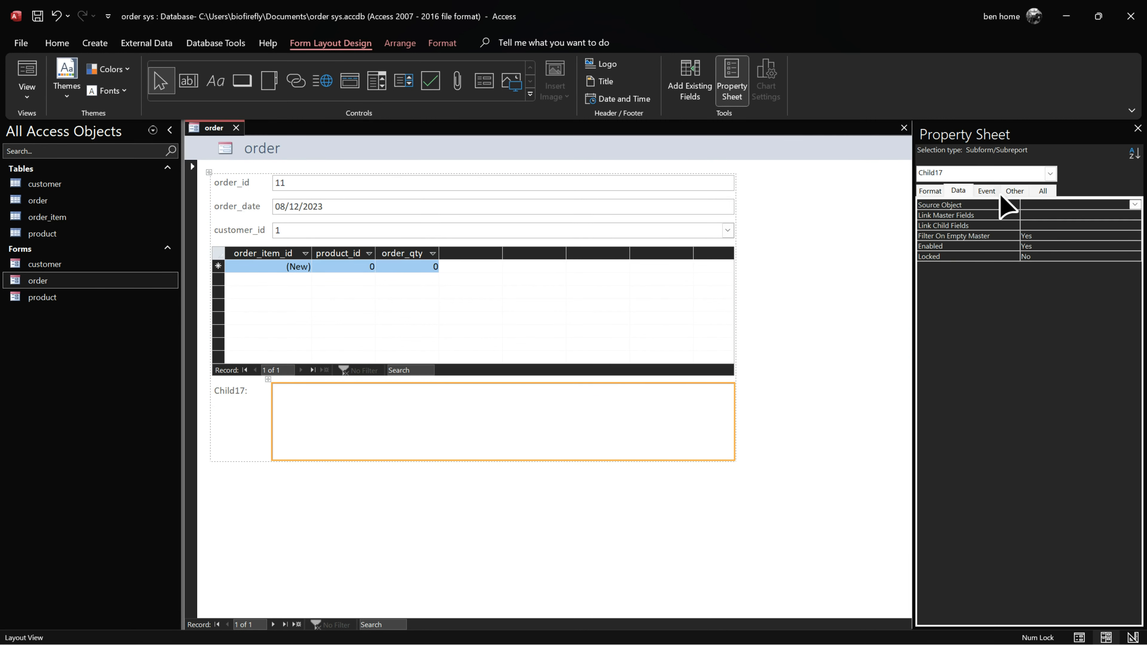
click(1134, 205)
click(345, 524)
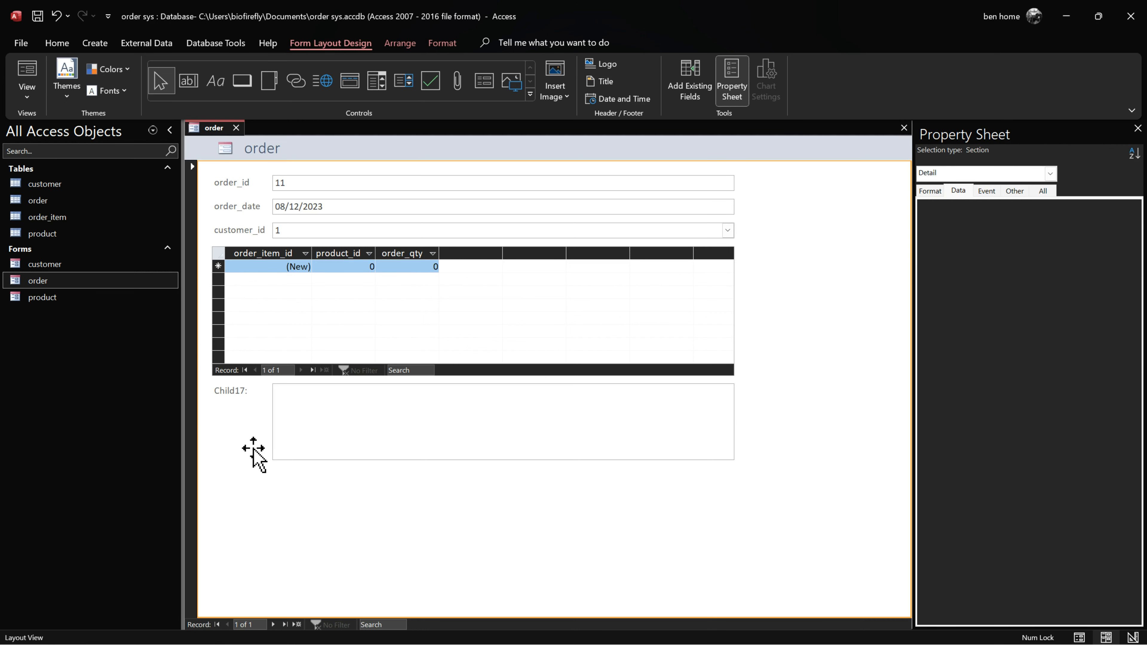
Step: Generate a form from the order_item table and save it as order_item
click(64, 217)
click(95, 43)
click(261, 76)
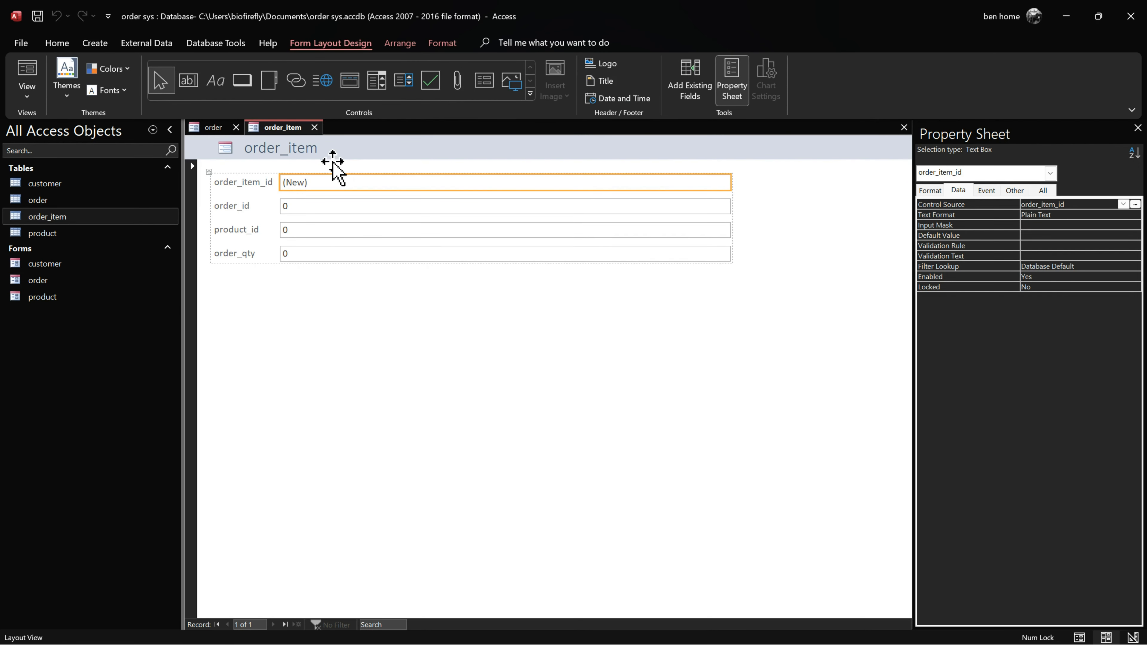
click(314, 127)
click(577, 256)
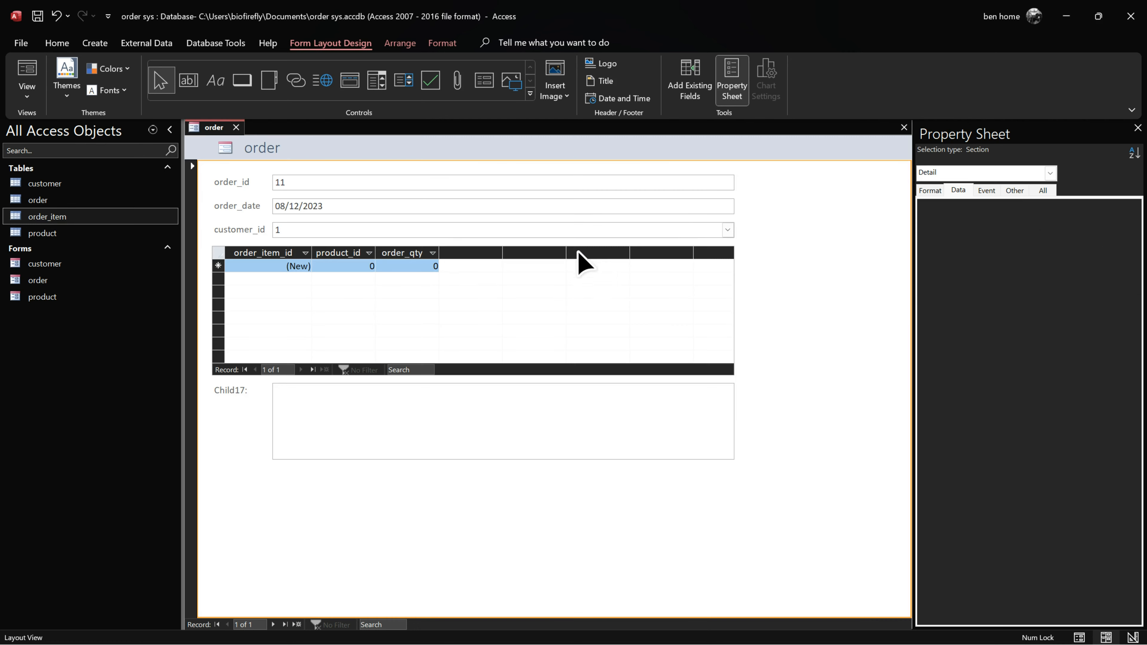
Step: Set Child17's Source Object to Form.order_item, linked on order_id, and make it taller
click(397, 422)
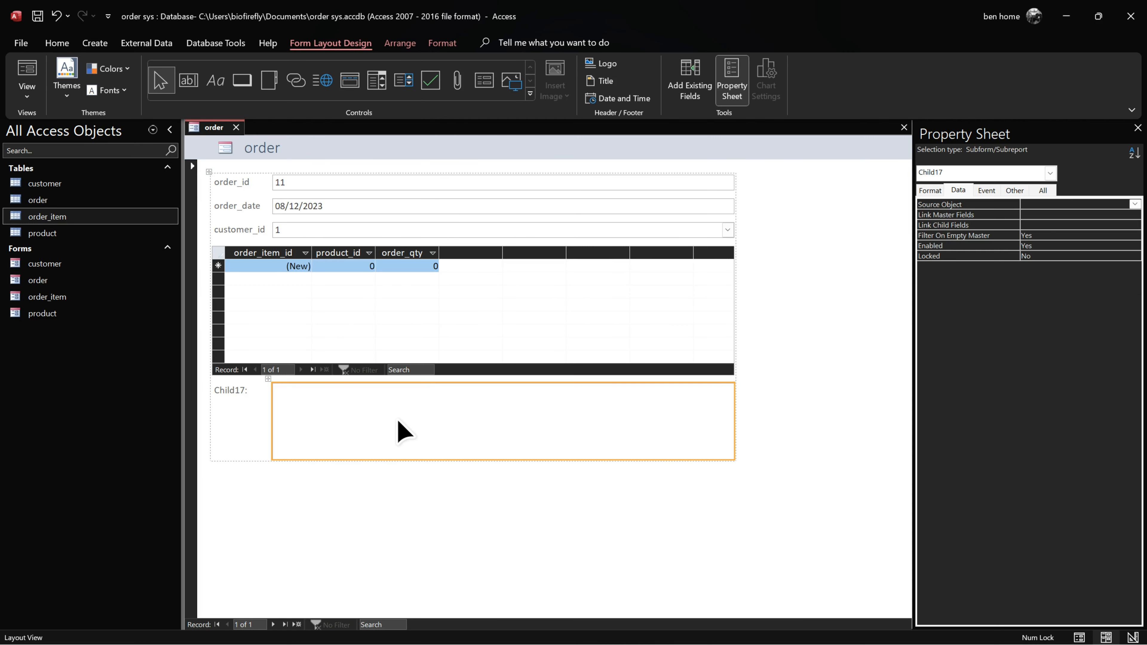
click(1134, 203)
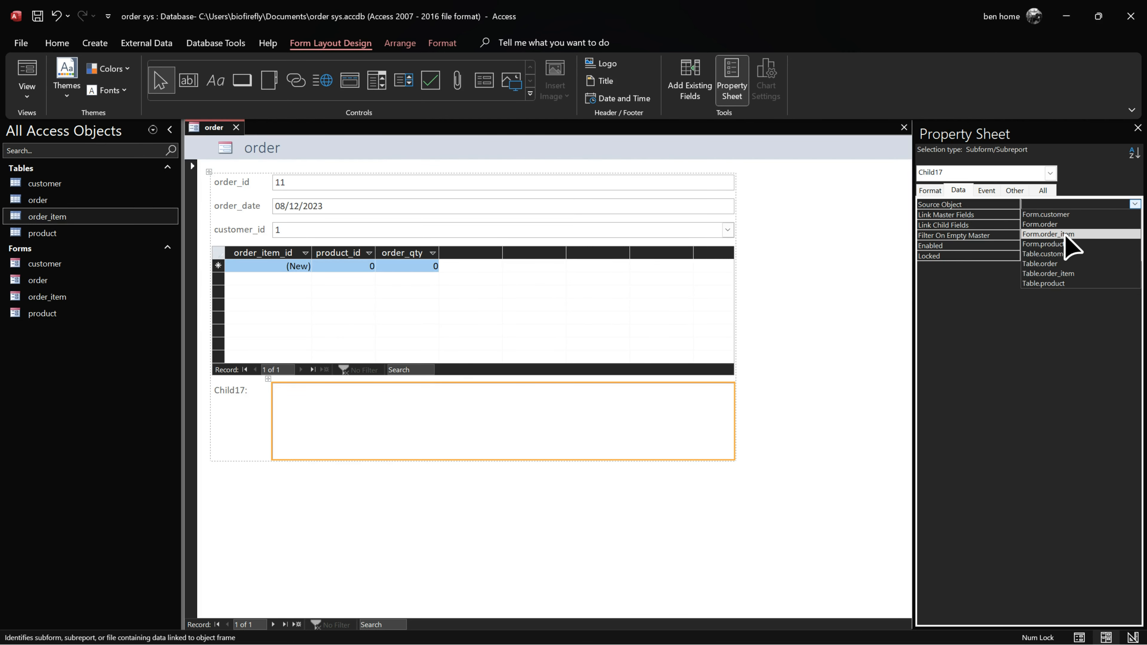
click(1054, 235)
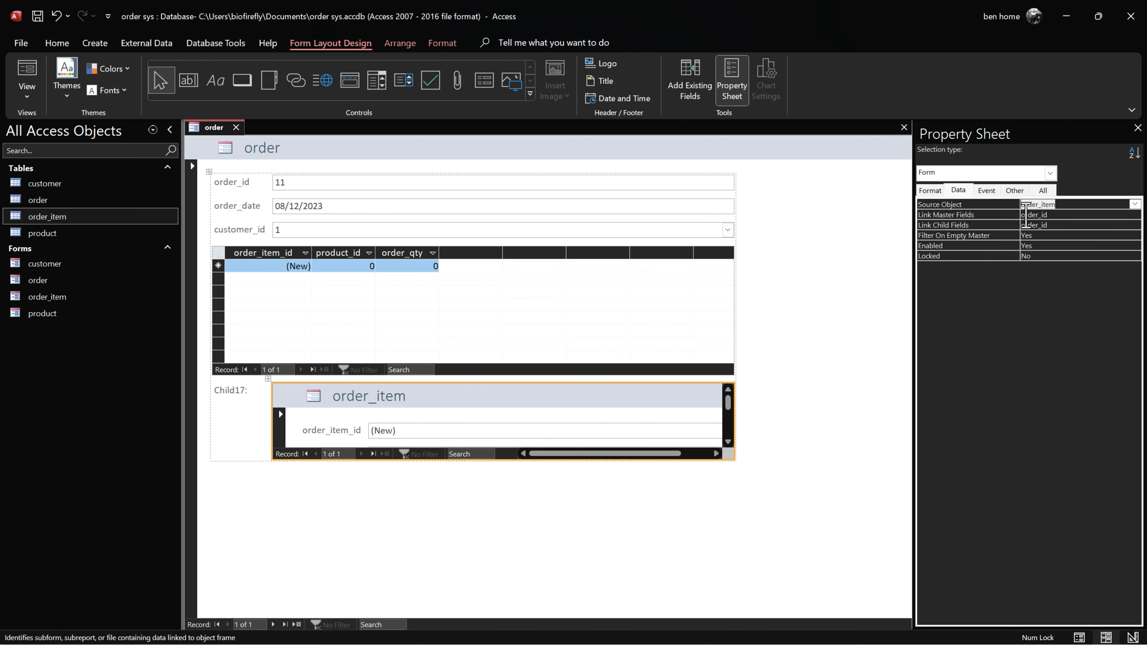
click(1059, 225)
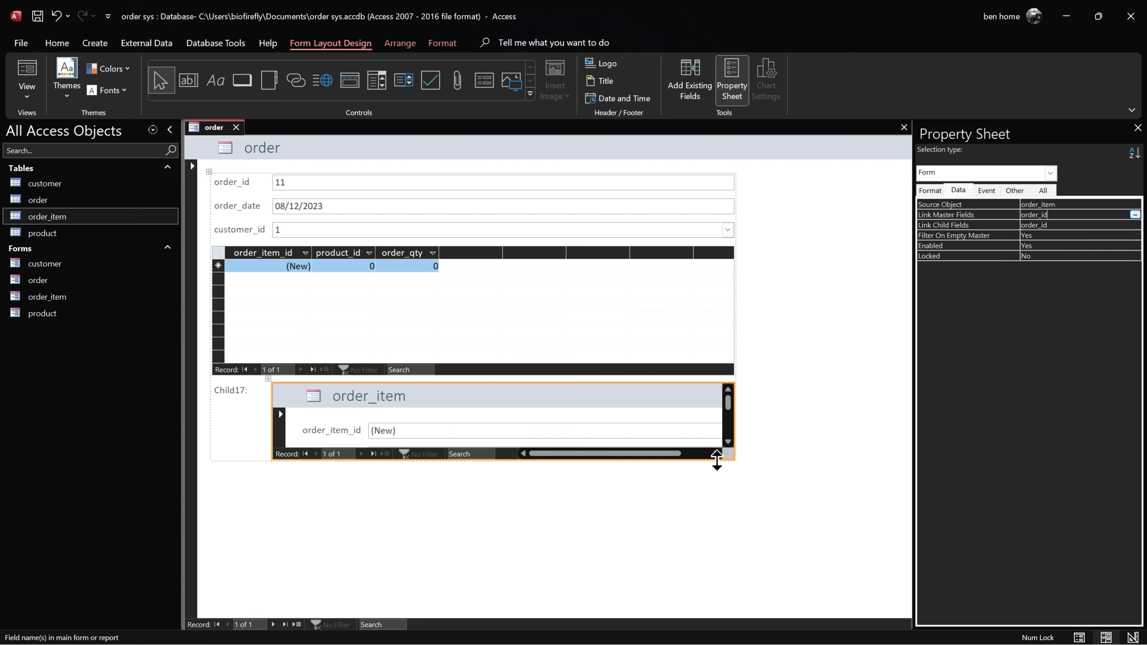
drag(717, 460, 711, 509)
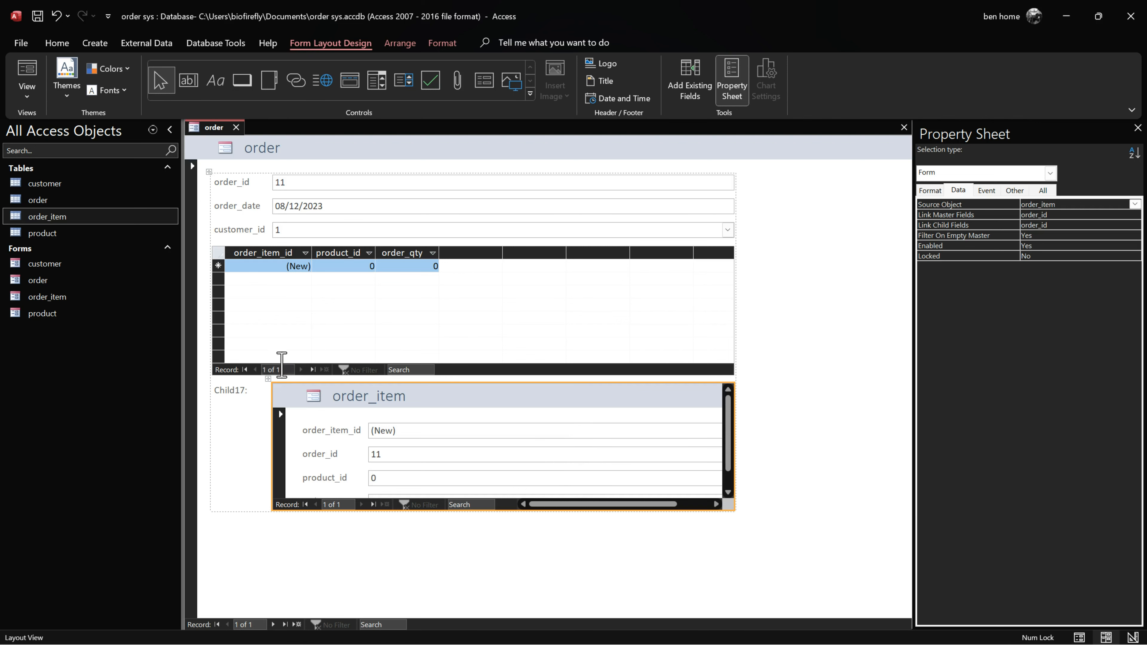
Step: Save the order form and open the order_item form
right_click(223, 130)
click(255, 144)
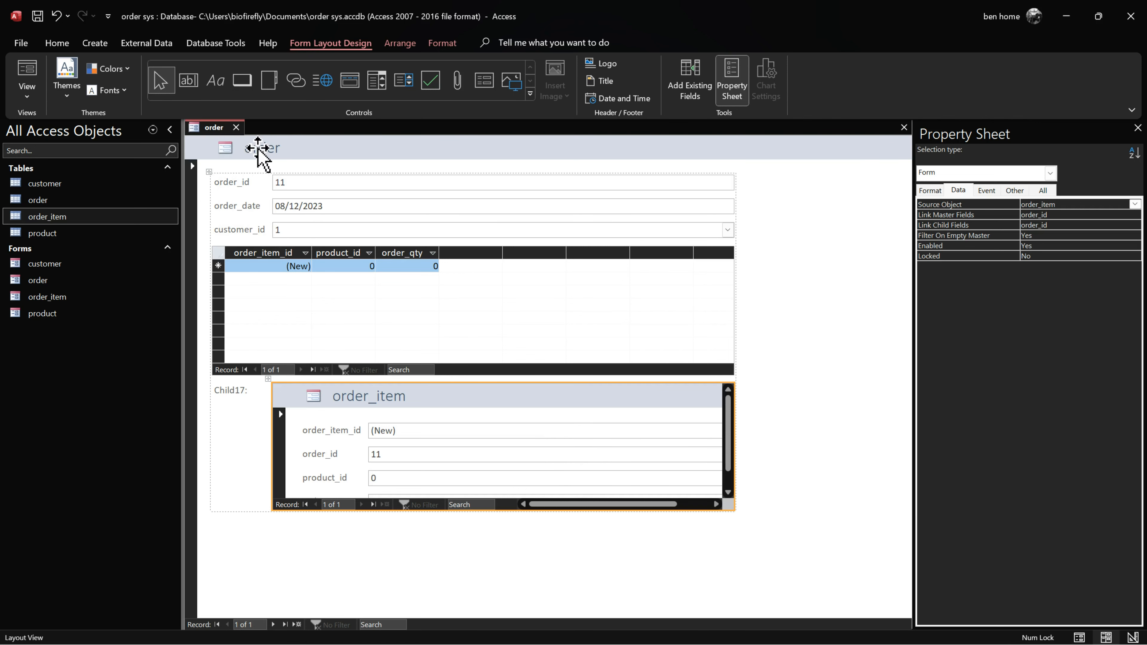
double_click(61, 298)
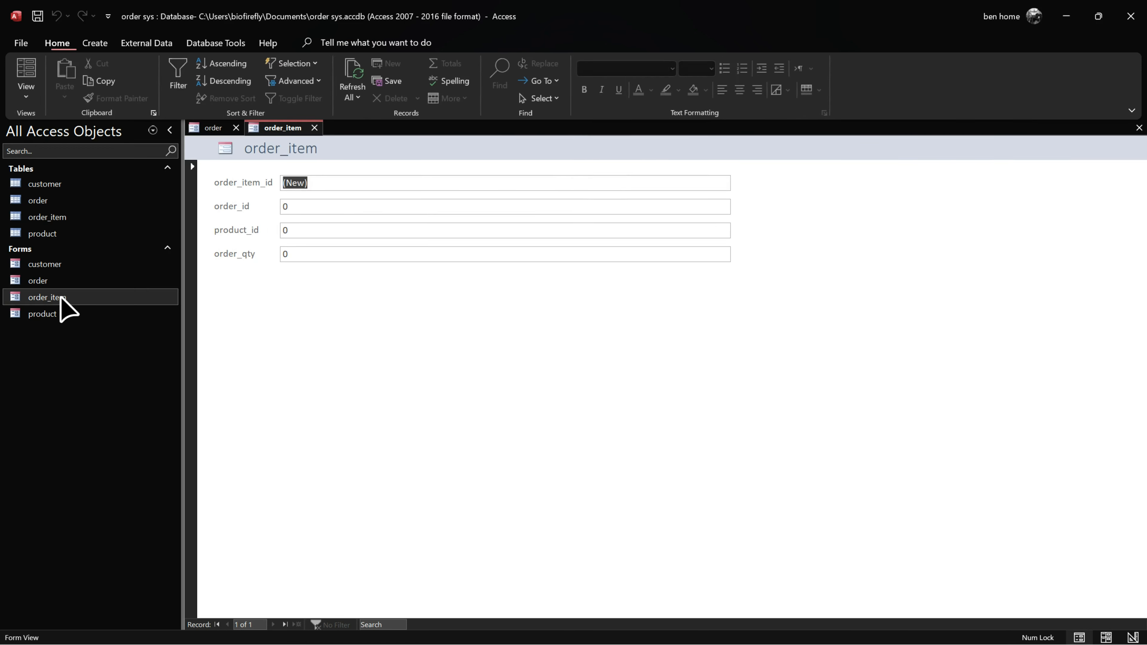
Step: In Design view, delete the order_item form's header title and logo
right_click(283, 130)
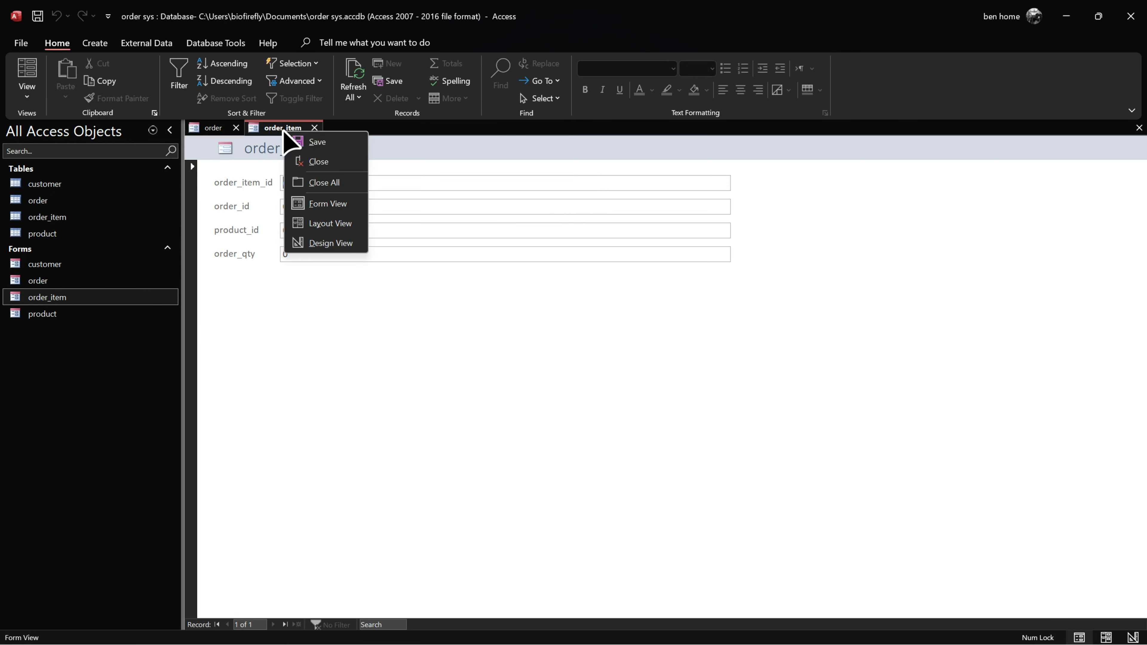
click(331, 243)
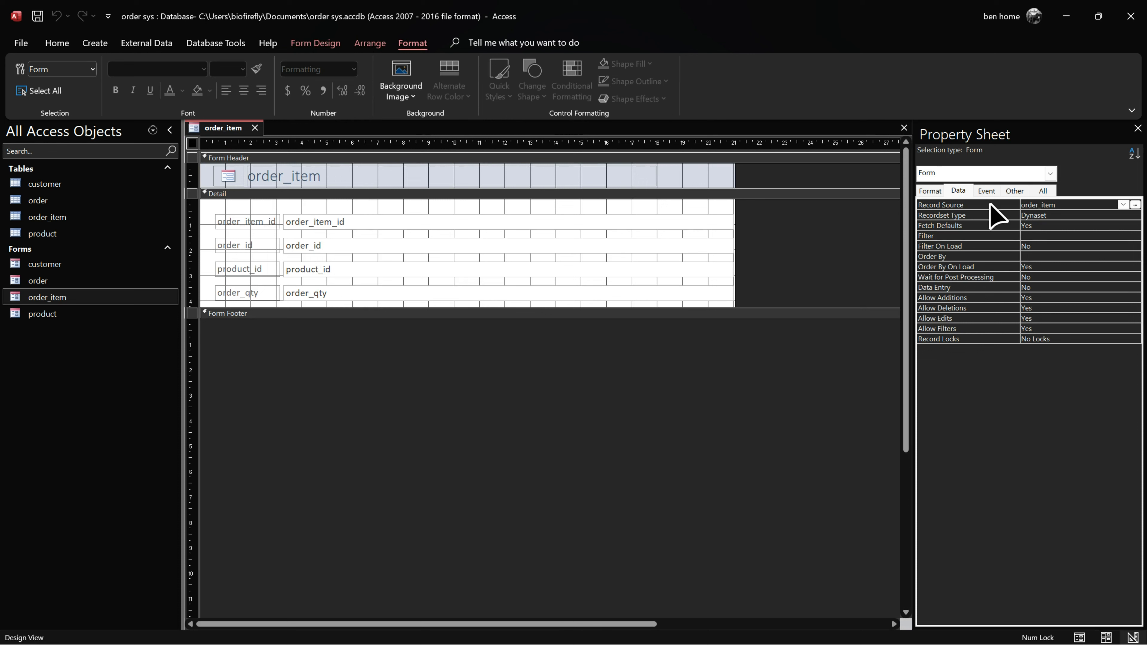
click(442, 185)
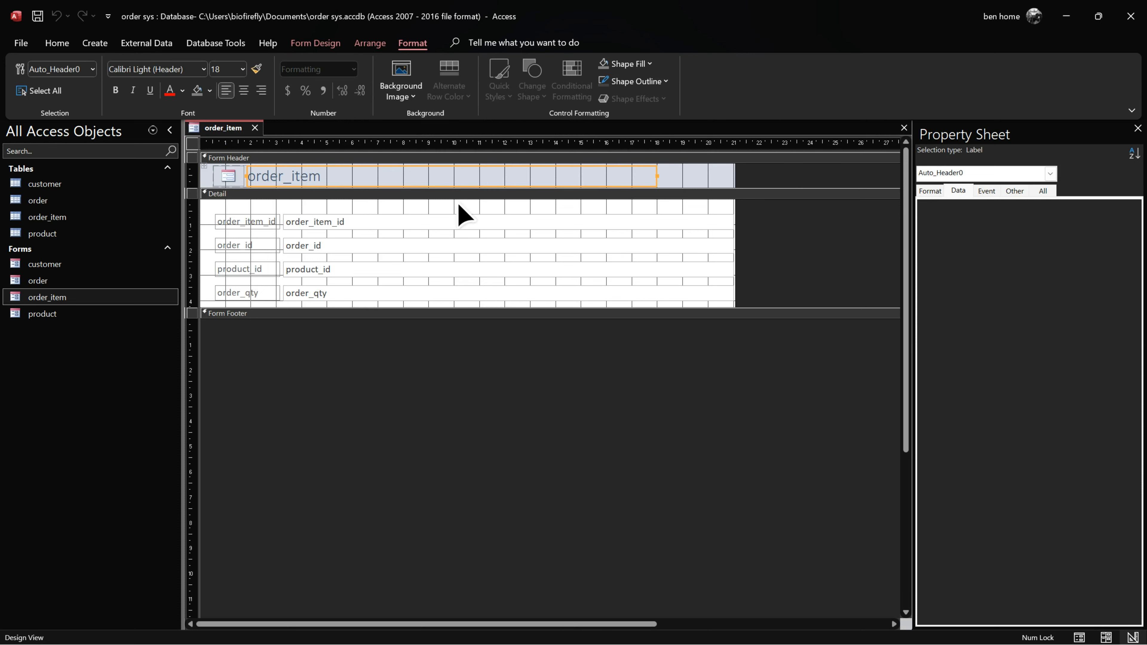
key(Delete)
click(233, 176)
key(Delete)
click(227, 217)
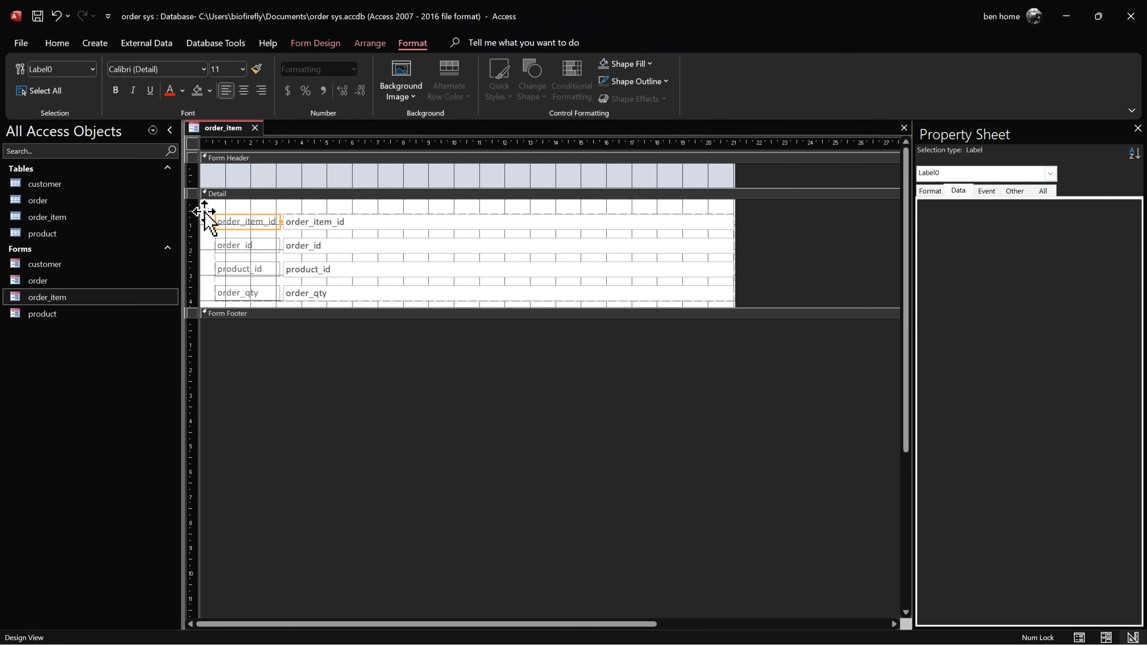
Step: Arrange the order_item fields in a tabular layout at the top and shrink the Detail section
click(204, 212)
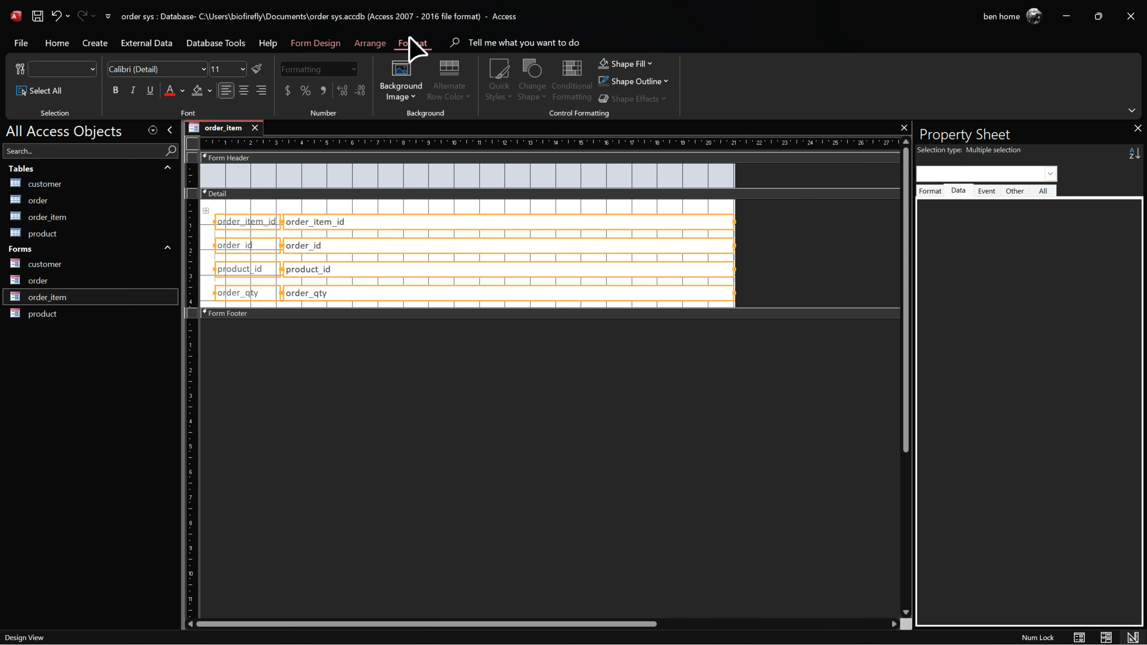
click(369, 43)
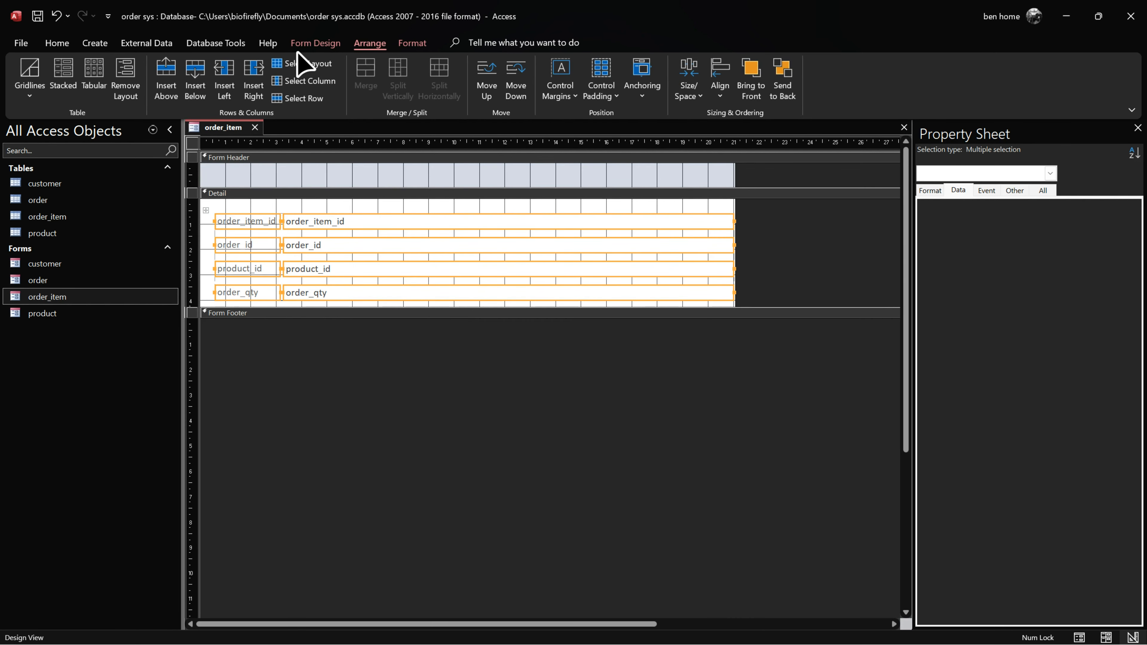
click(94, 79)
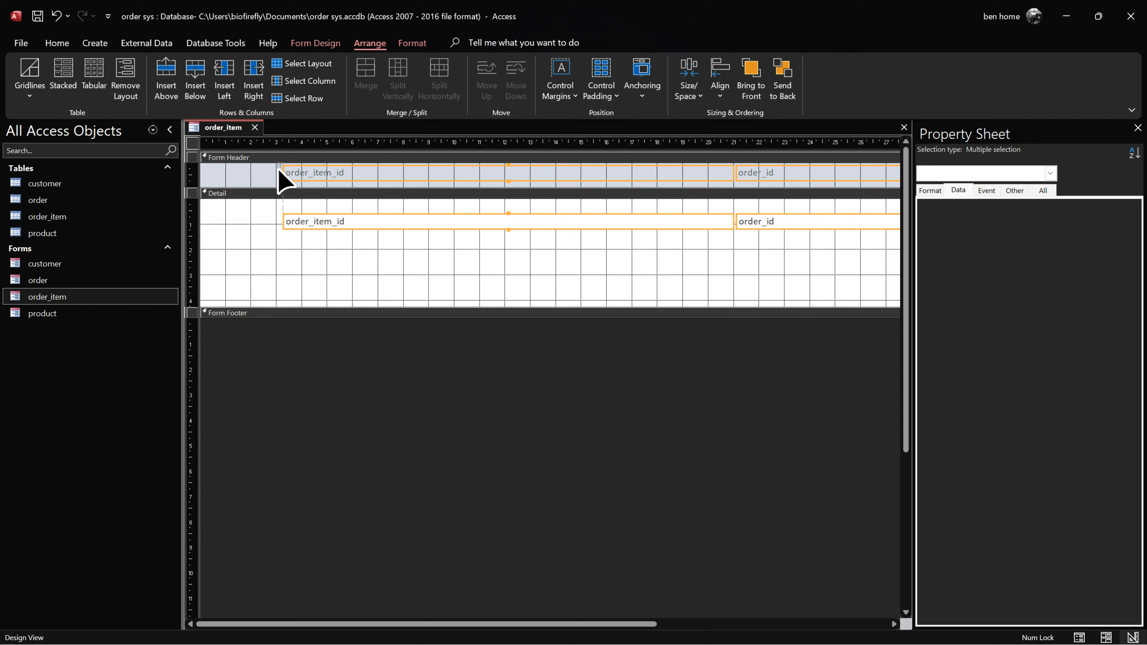
drag(278, 167, 207, 168)
drag(253, 221, 283, 202)
drag(323, 308, 321, 219)
Step: Set all layout columns to 5 cm wide
click(640, 178)
click(208, 166)
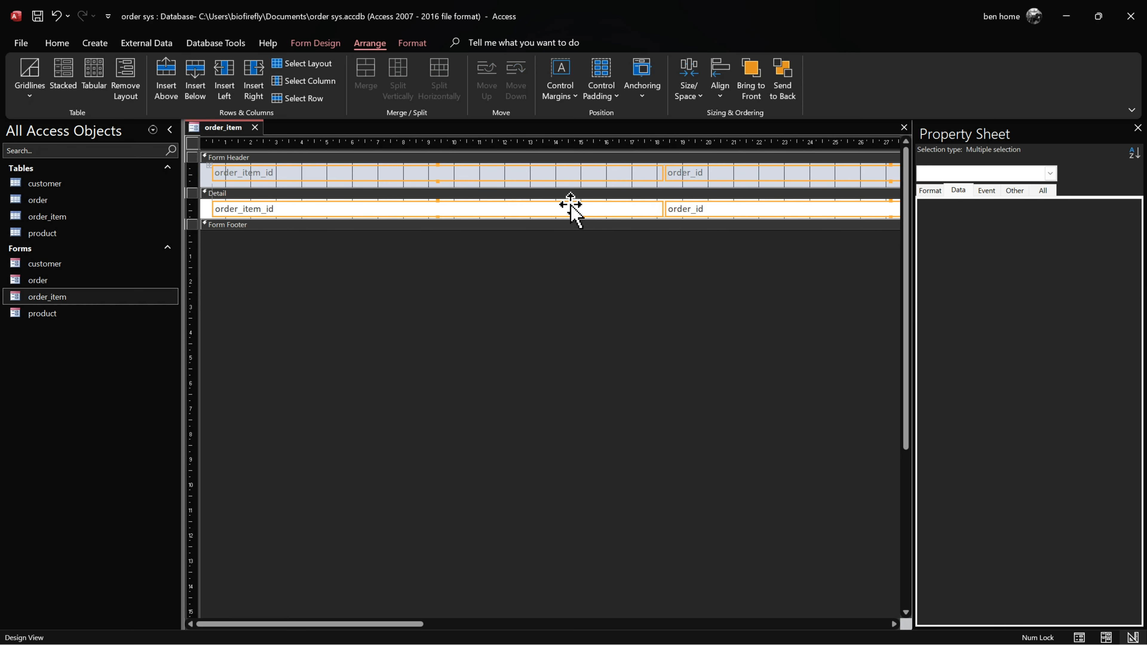
click(933, 192)
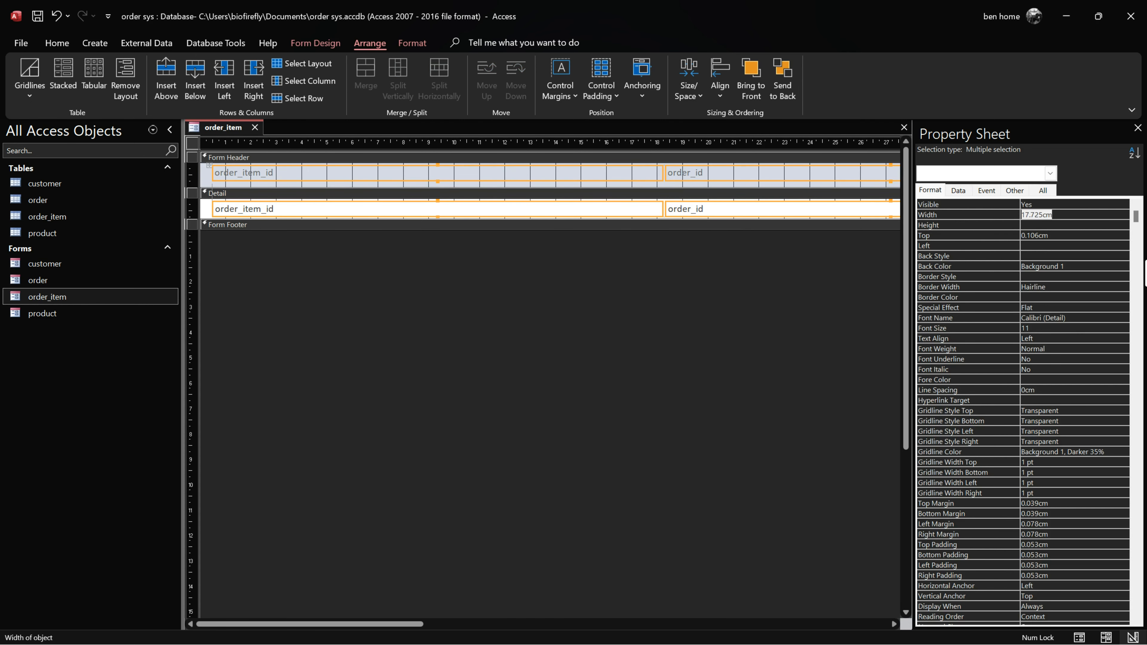
text(5)
key(Return)
click(755, 266)
Step: Narrow the order_item form to 21.797 cm and tighten the Form Header
drag(378, 631, 860, 641)
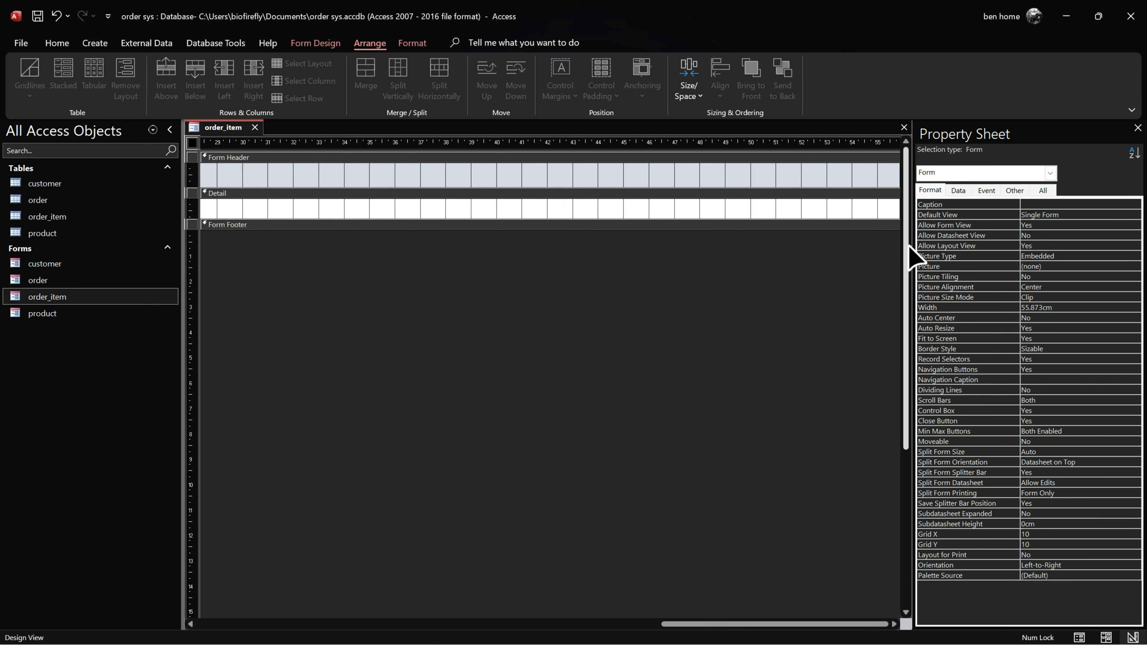
drag(898, 209, 455, 209)
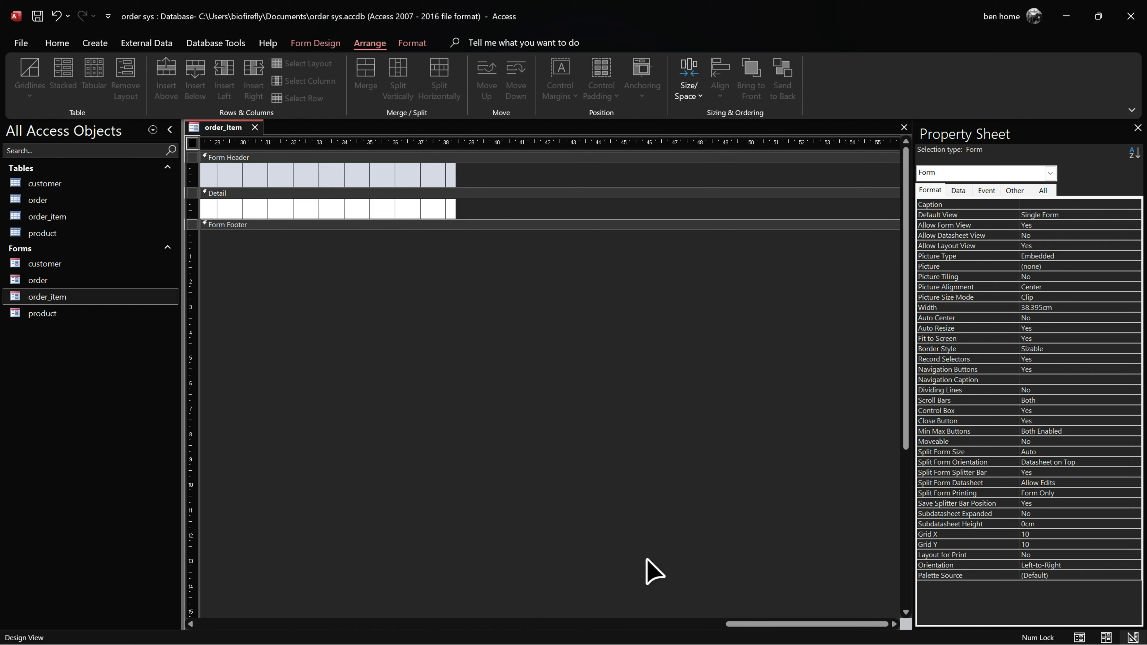
click(742, 630)
drag(663, 209, 243, 212)
drag(622, 628, 223, 625)
drag(420, 185, 417, 180)
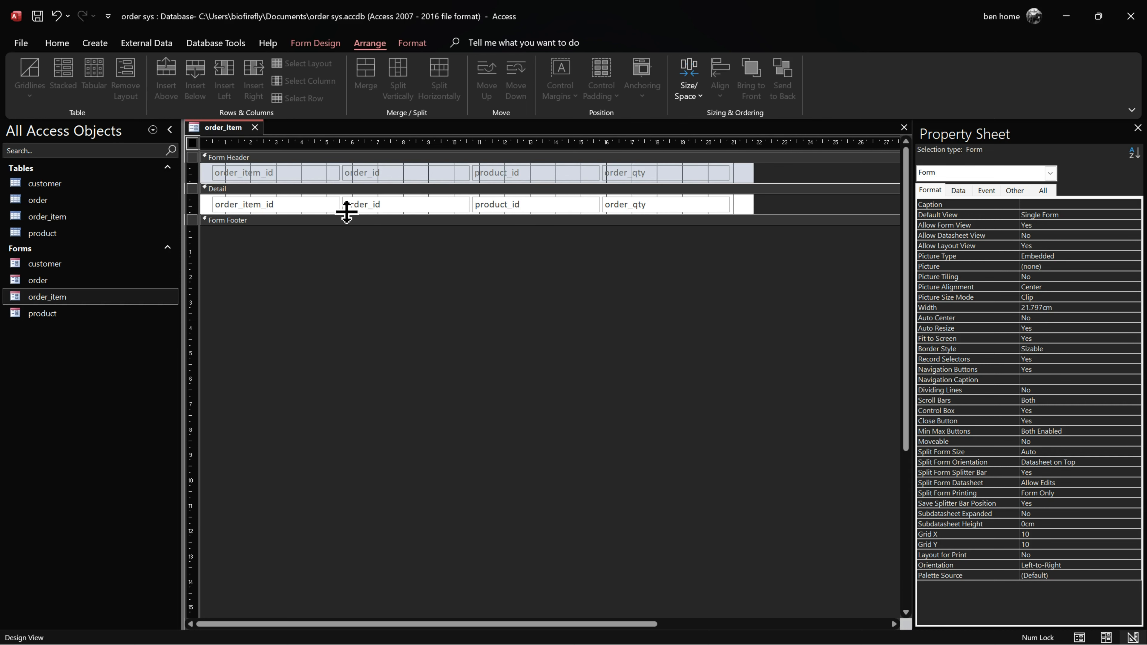
Step: Save and close the order_item form design
right_click(223, 127)
click(255, 137)
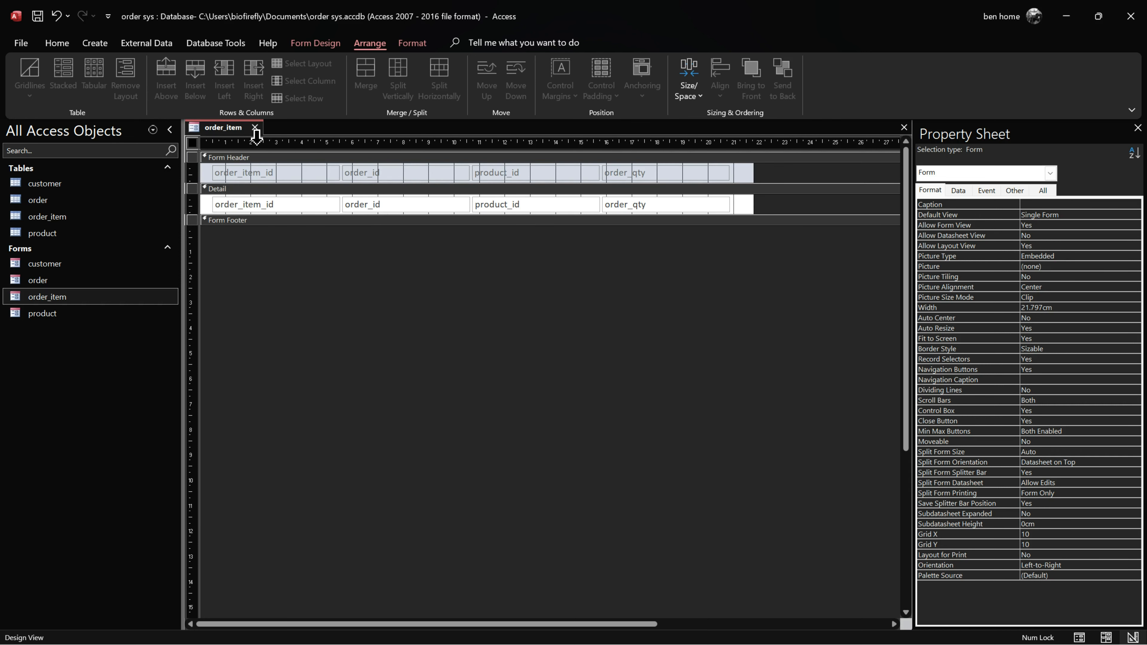
click(256, 127)
Step: Open the order form, check the subform's carried order id, and switch to Layout view
double_click(79, 280)
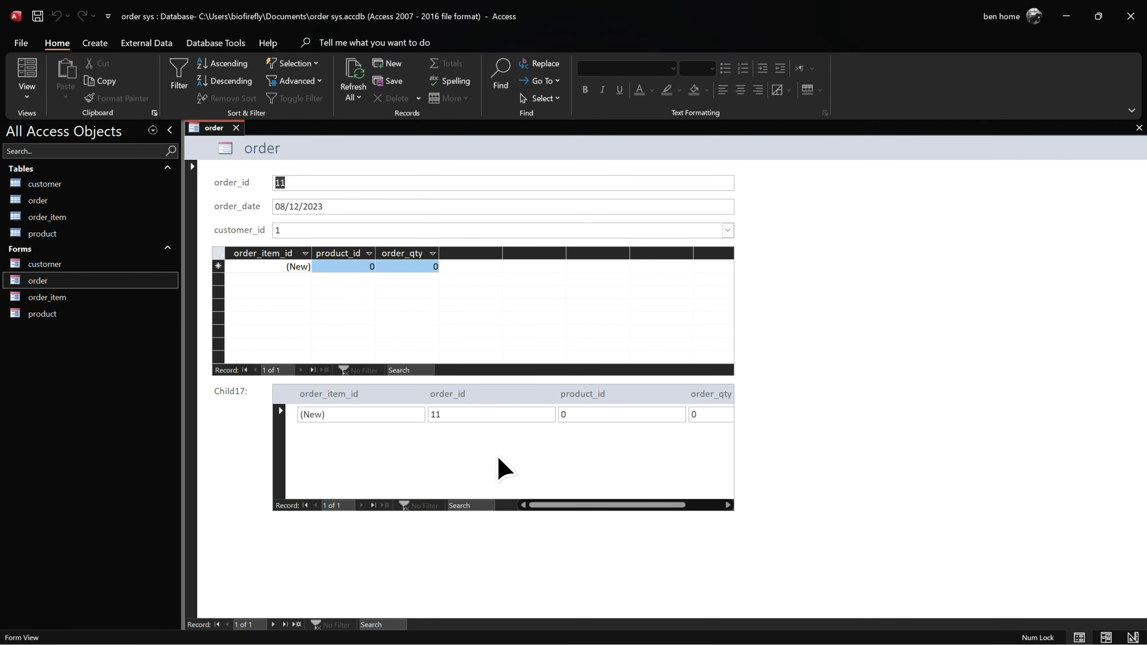
click(443, 415)
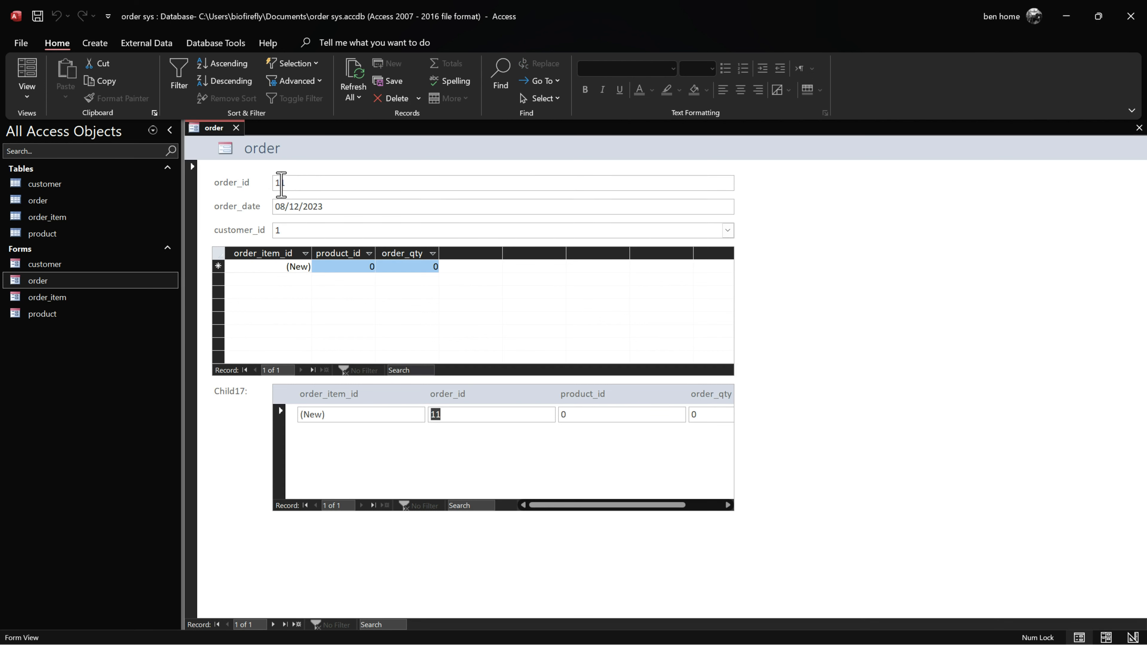
click(355, 297)
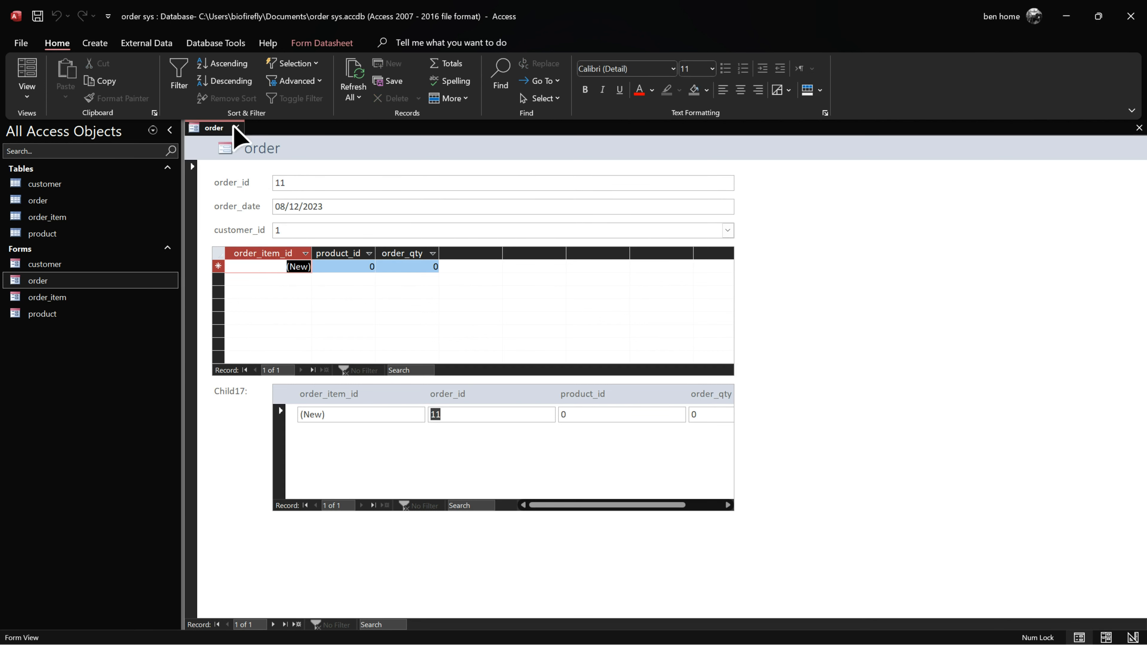
right_click(221, 128)
click(244, 218)
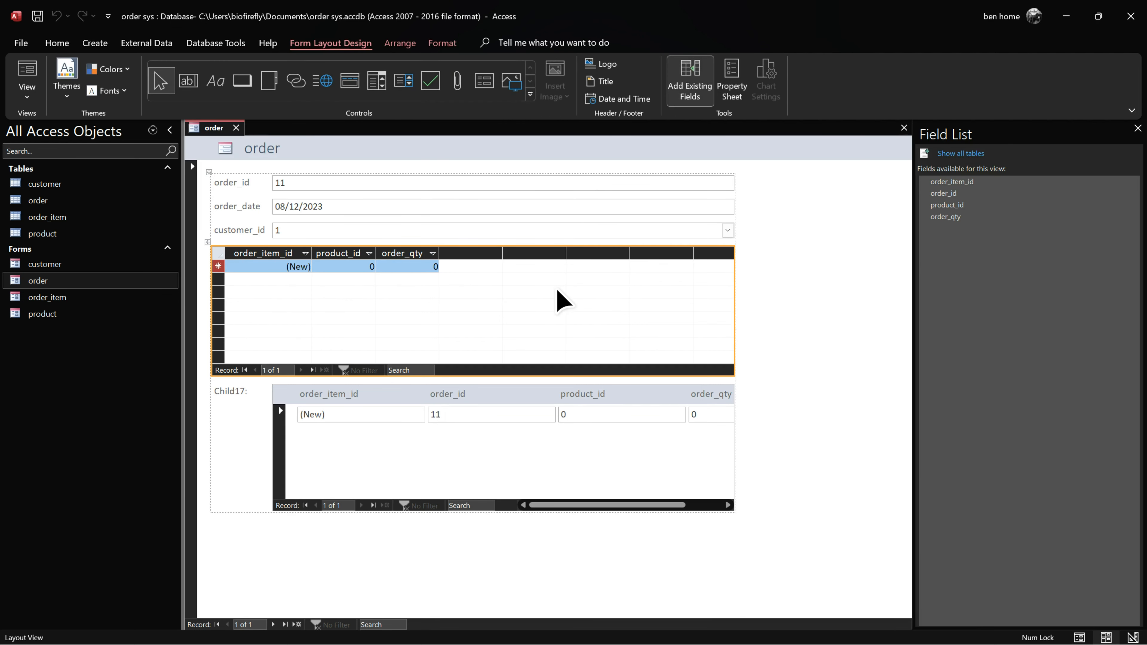
Step: Delete the duplicate top datasheet subform and the Child17 label
key(Delete)
click(289, 281)
click(235, 271)
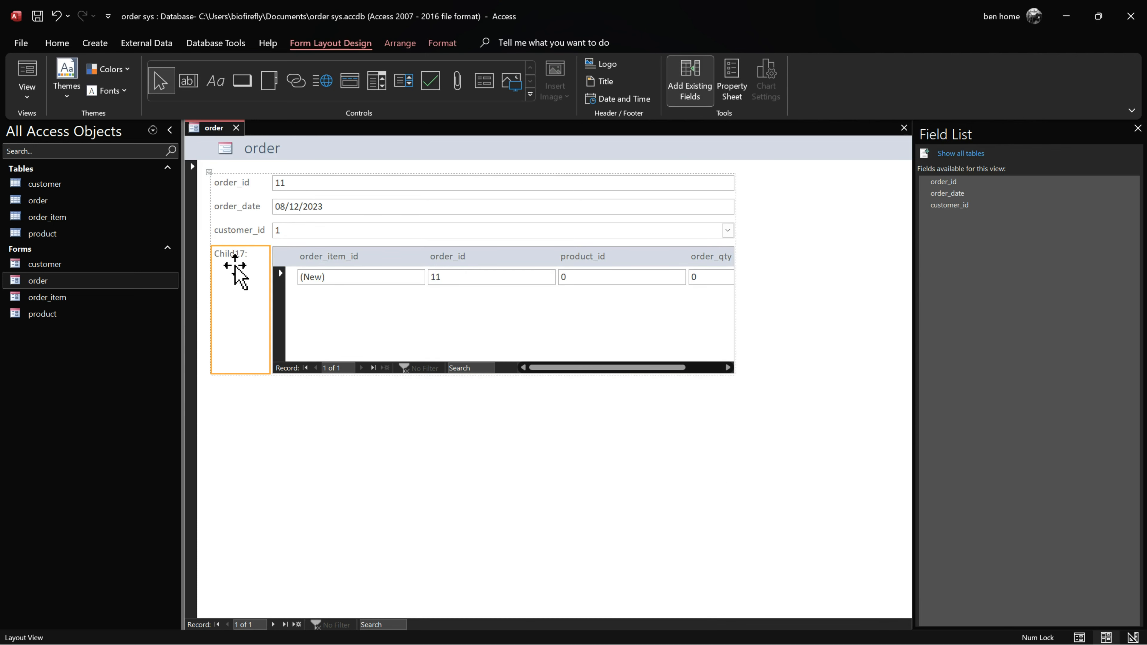
key(Delete)
Step: Merge the empty cell into the order-item subform and widen it to the form's right edge
click(309, 302)
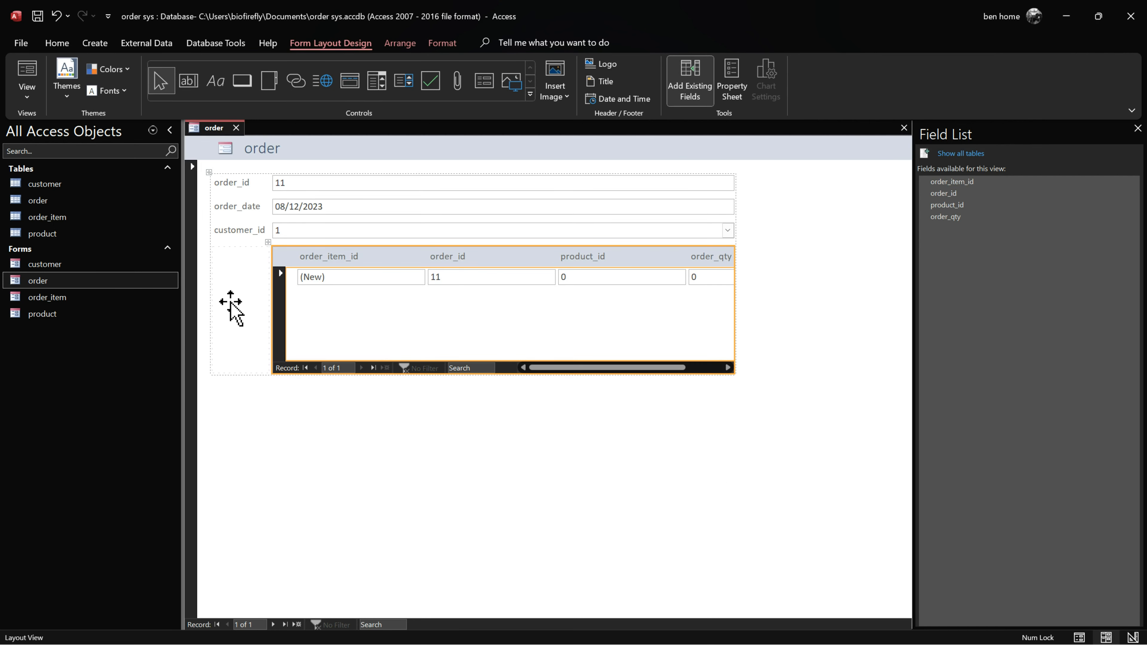
right_click(245, 301)
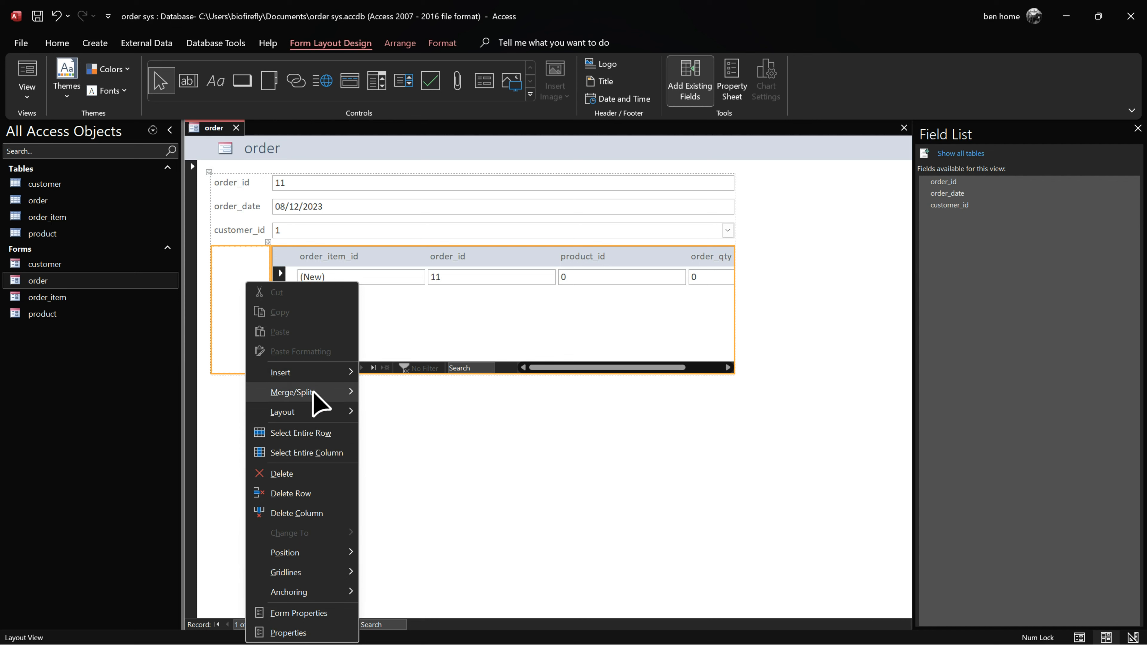
mouse_move(312, 392)
click(391, 393)
drag(736, 321, 769, 312)
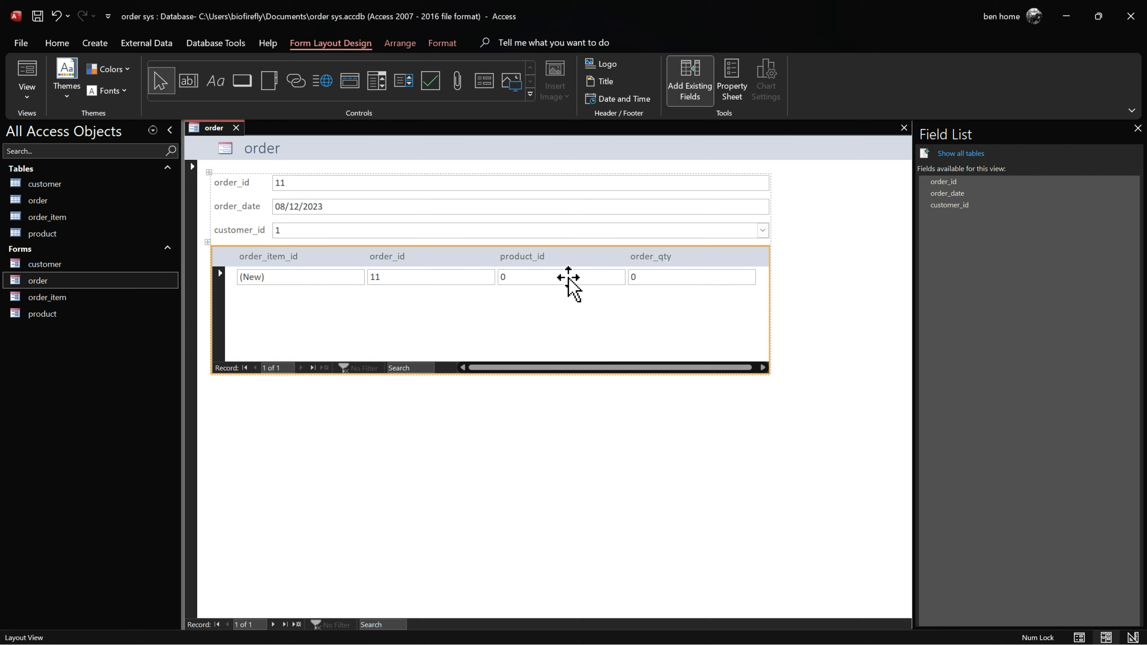
Step: Switch to Design view and select the subform's product_id text box for conversion
click(526, 274)
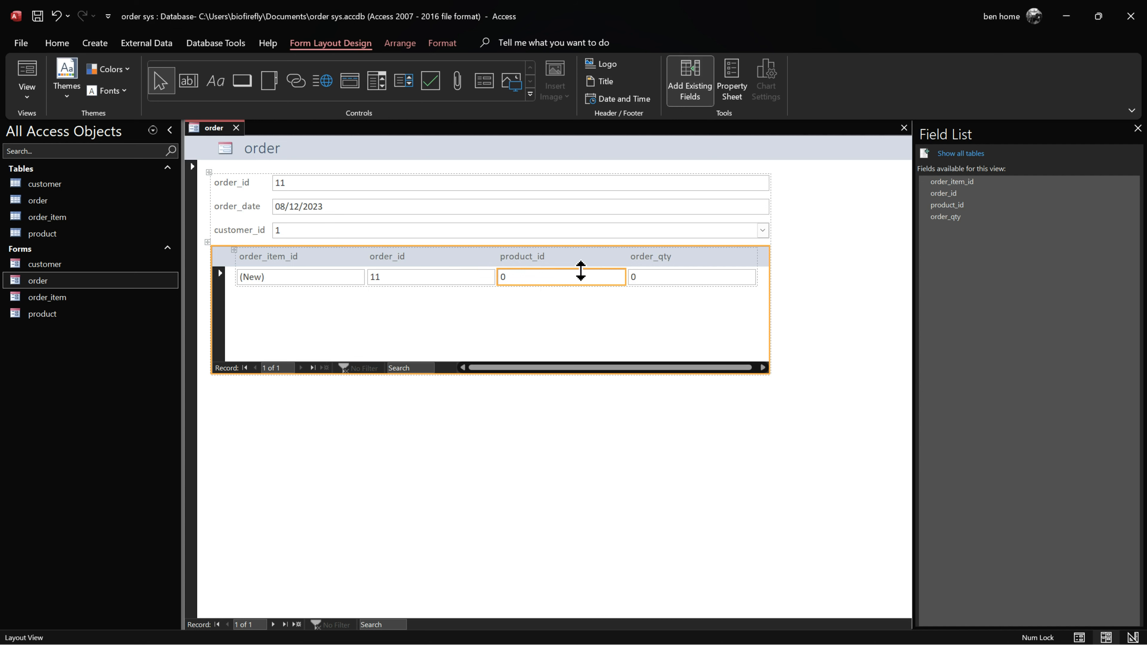
right_click(522, 277)
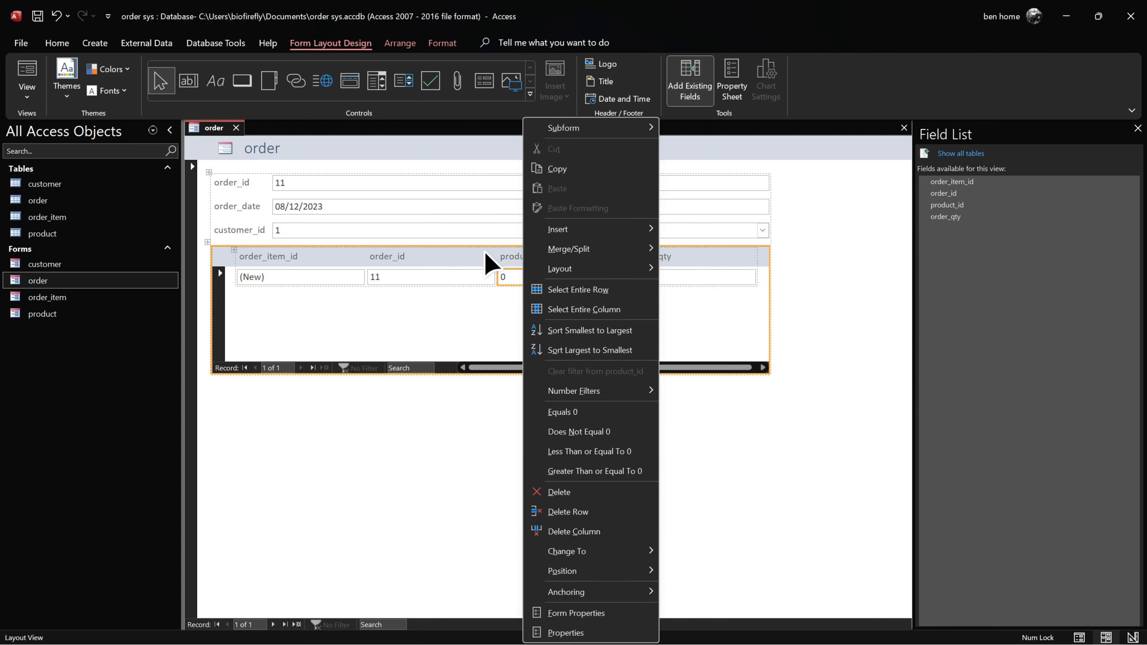
click(480, 416)
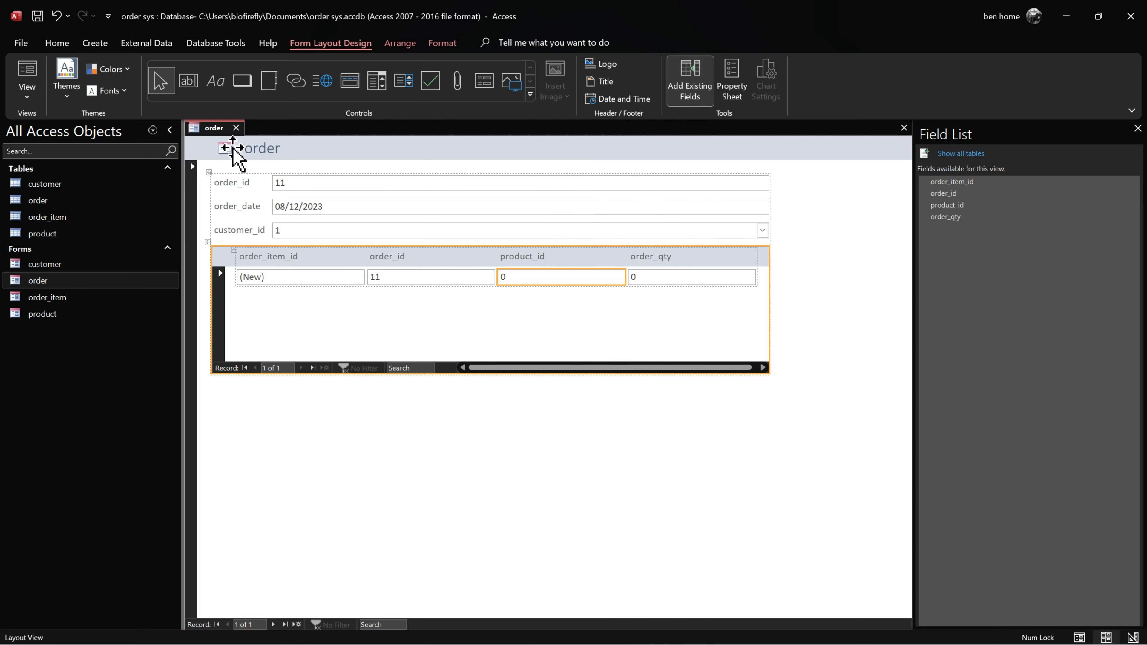
right_click(215, 128)
click(256, 245)
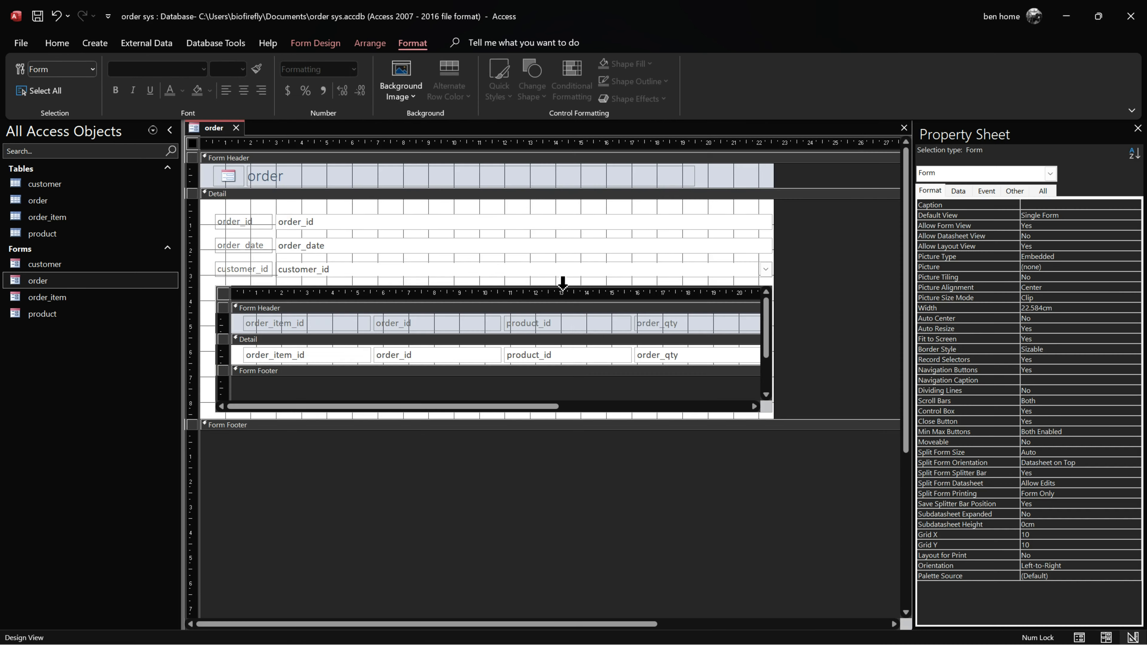
click(562, 356)
right_click(575, 355)
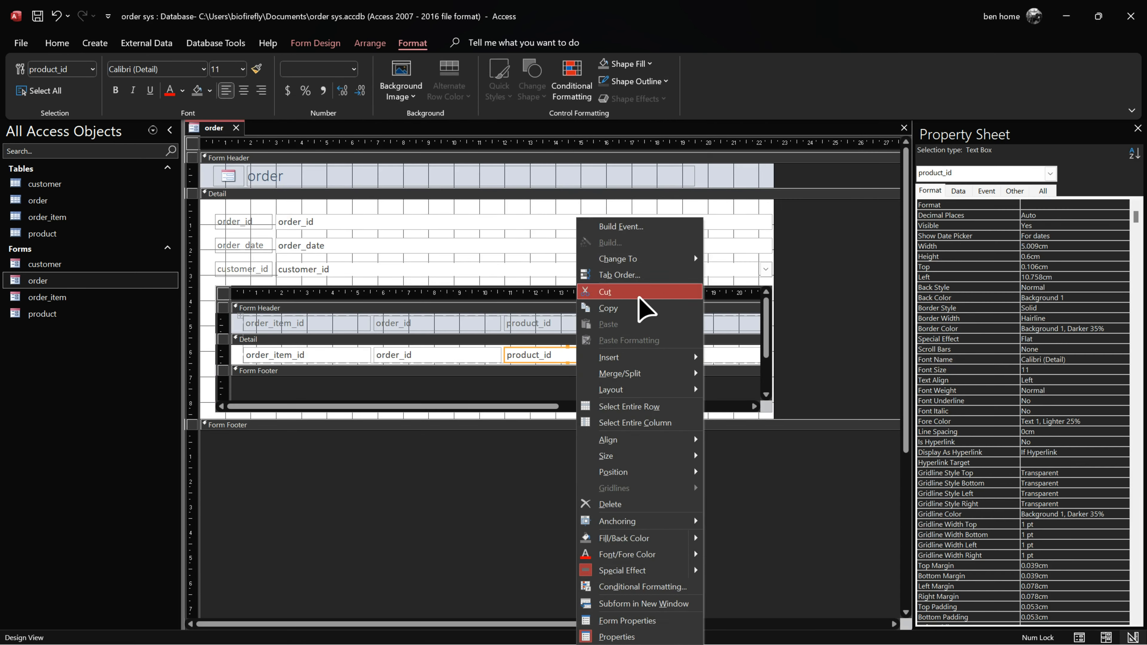
Step: Change product_id to a combo box and start building its Row Source
mouse_move(659, 261)
click(746, 308)
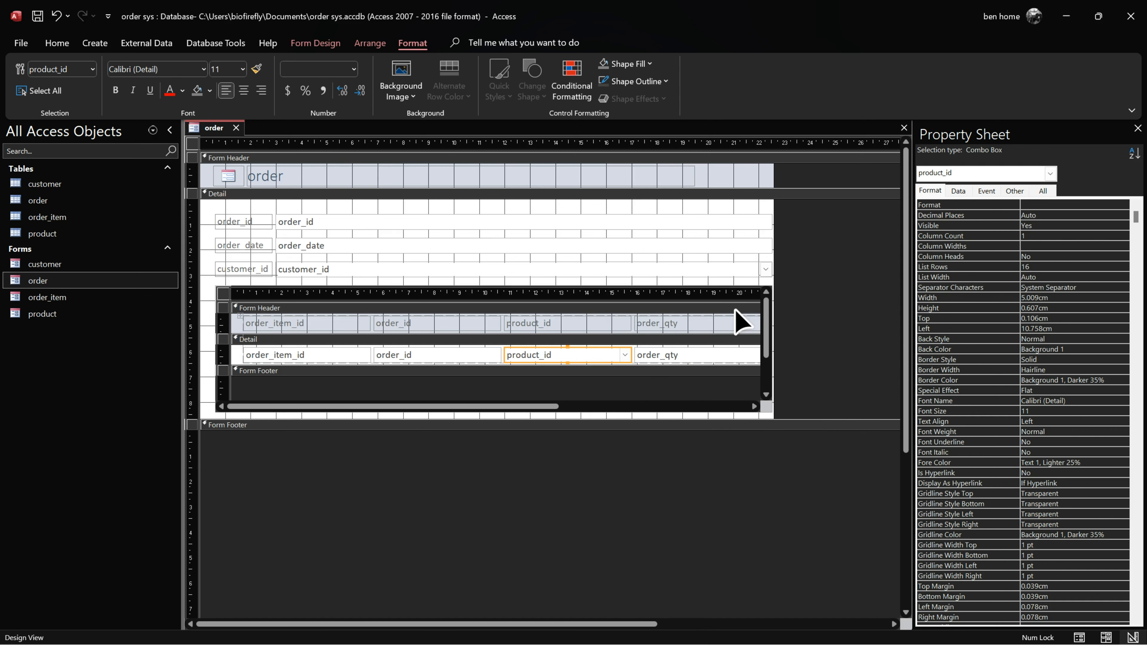
click(958, 191)
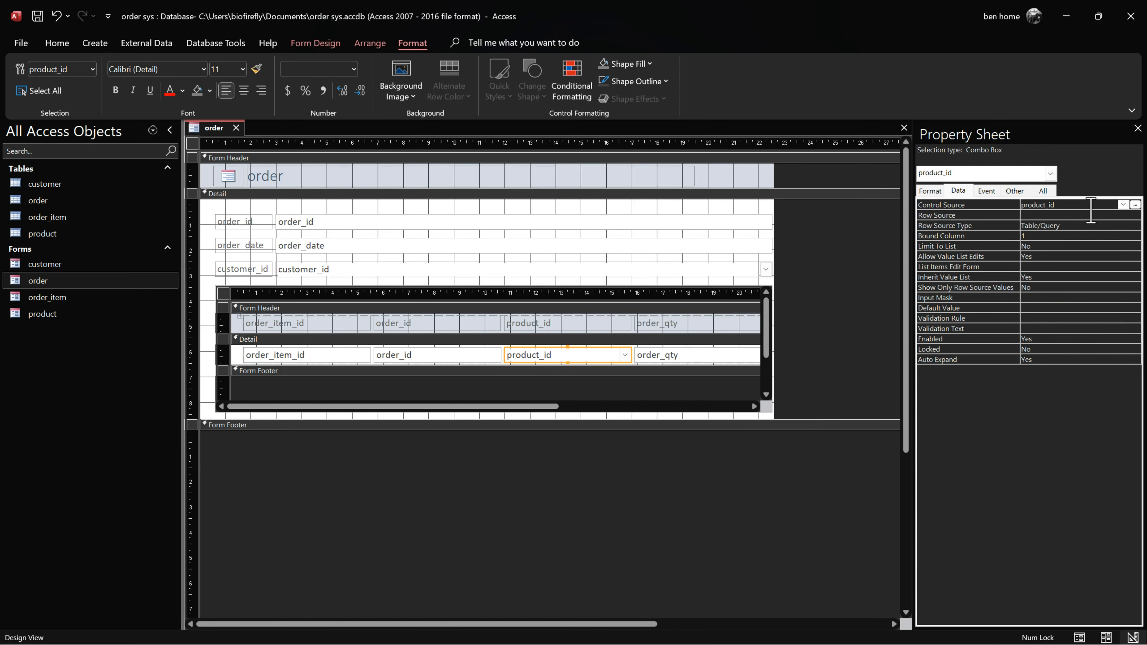
click(1078, 215)
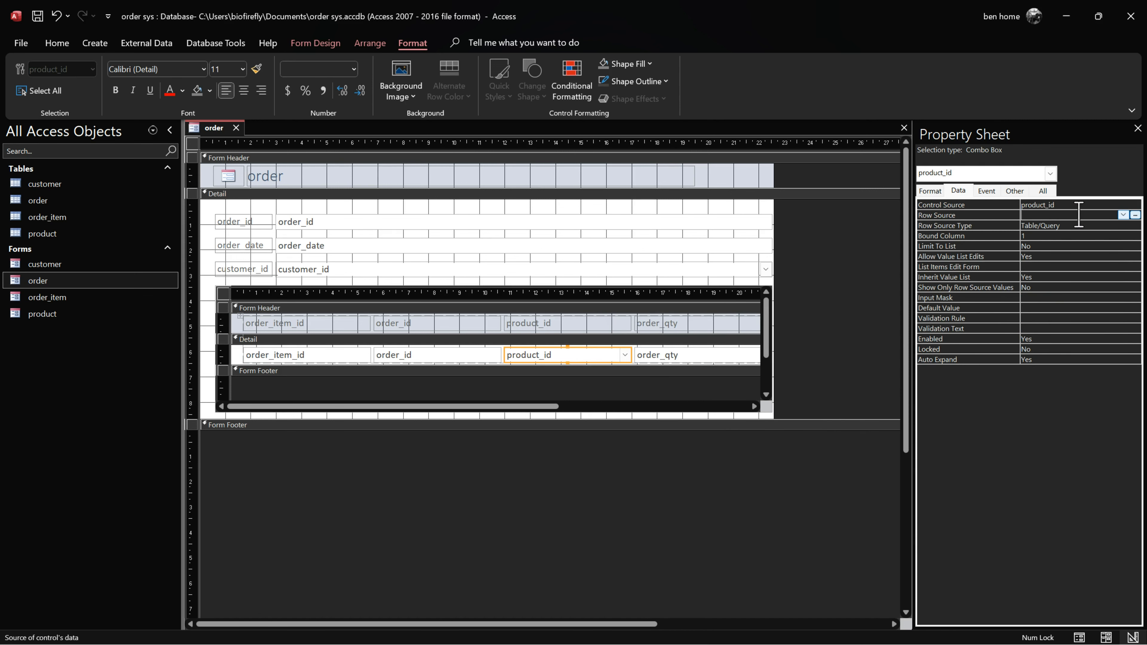
click(1135, 215)
Step: Build a product query with product_id, product_code, product_name, product_des and selling_price, then save and close it
drag(1013, 249, 177, 246)
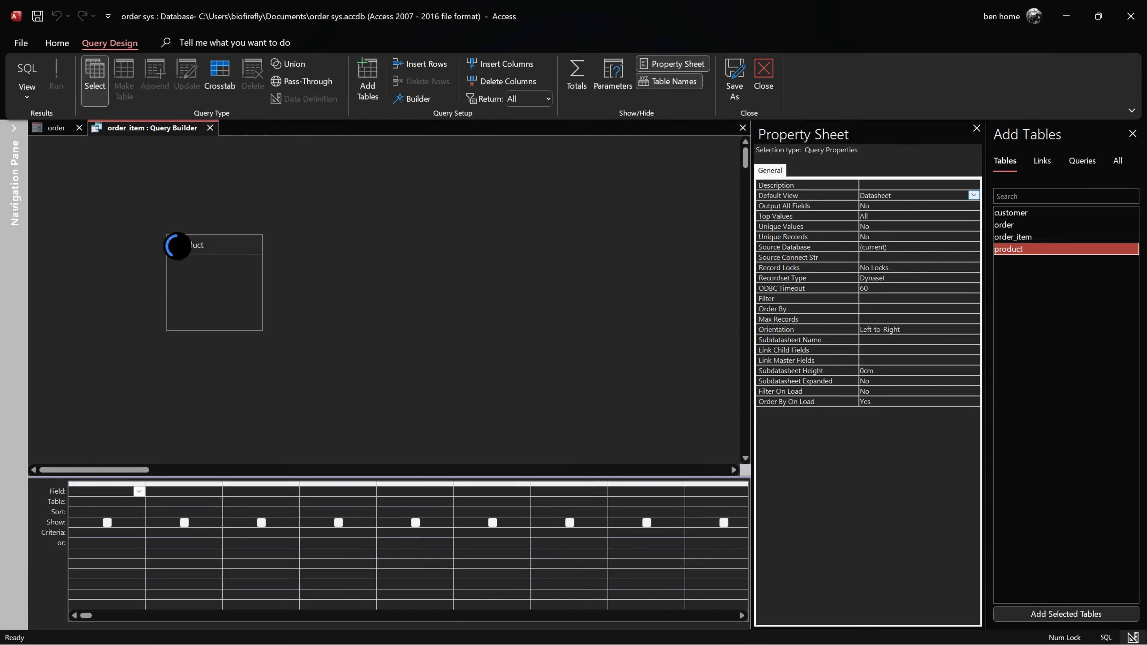
double_click(218, 275)
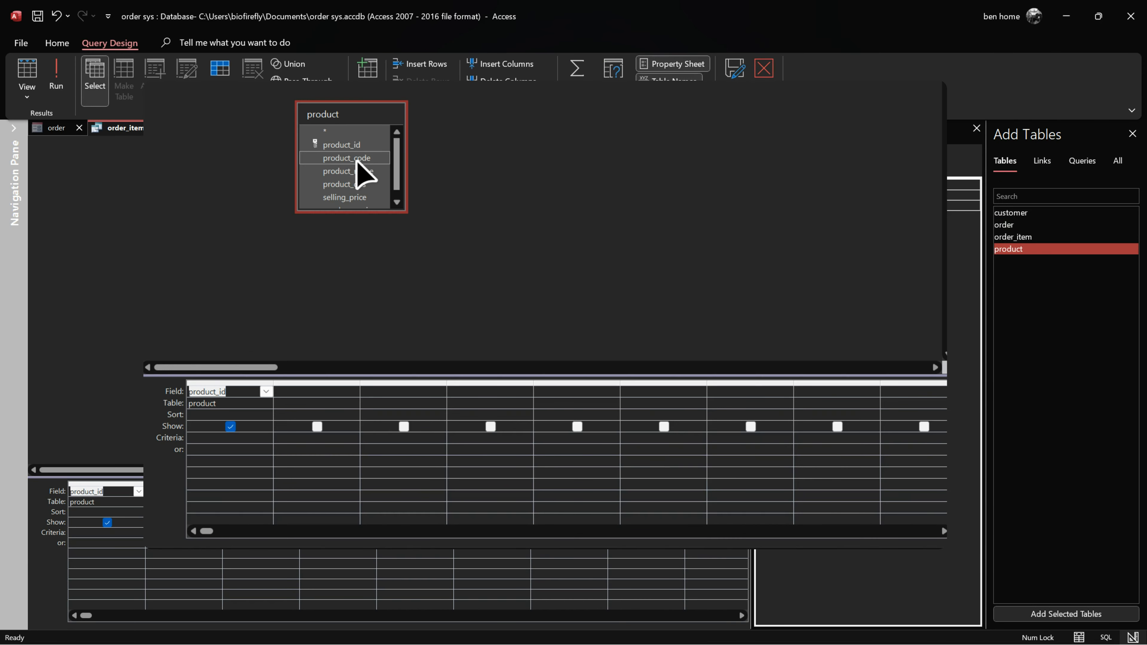
double_click(359, 159)
double_click(361, 172)
double_click(364, 184)
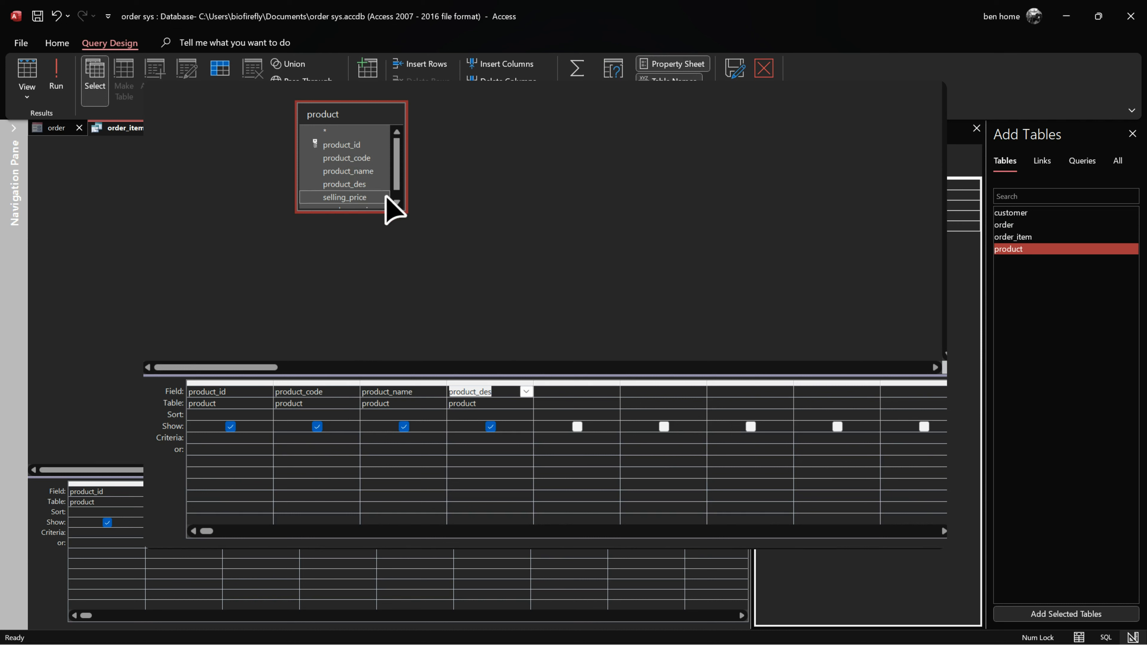
click(397, 199)
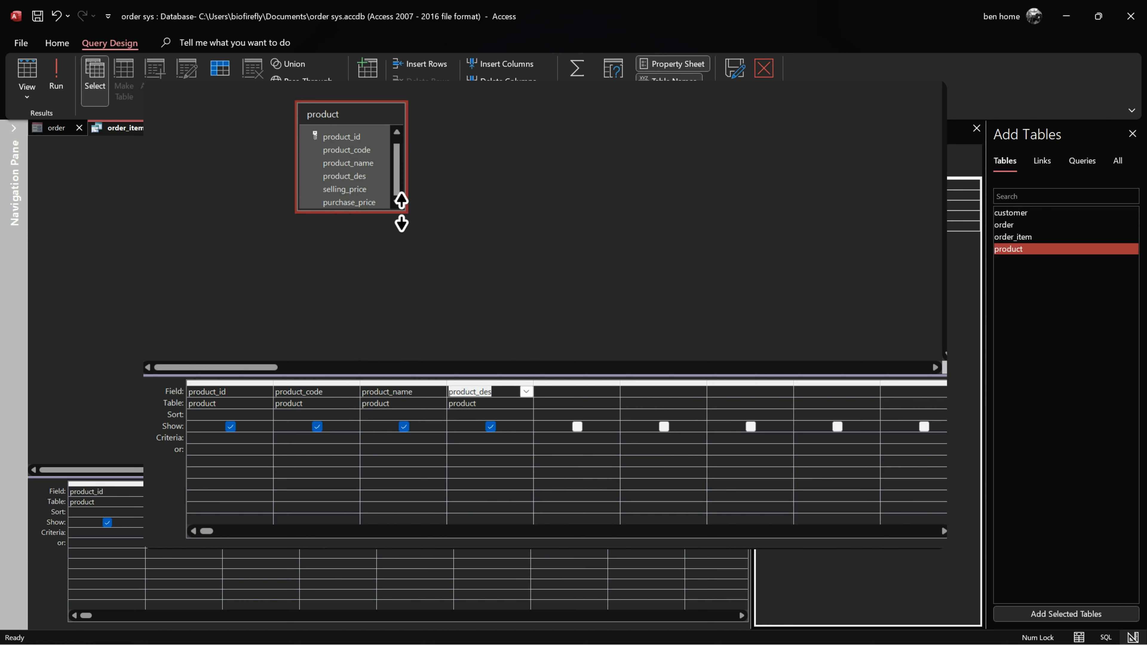
drag(402, 212, 487, 249)
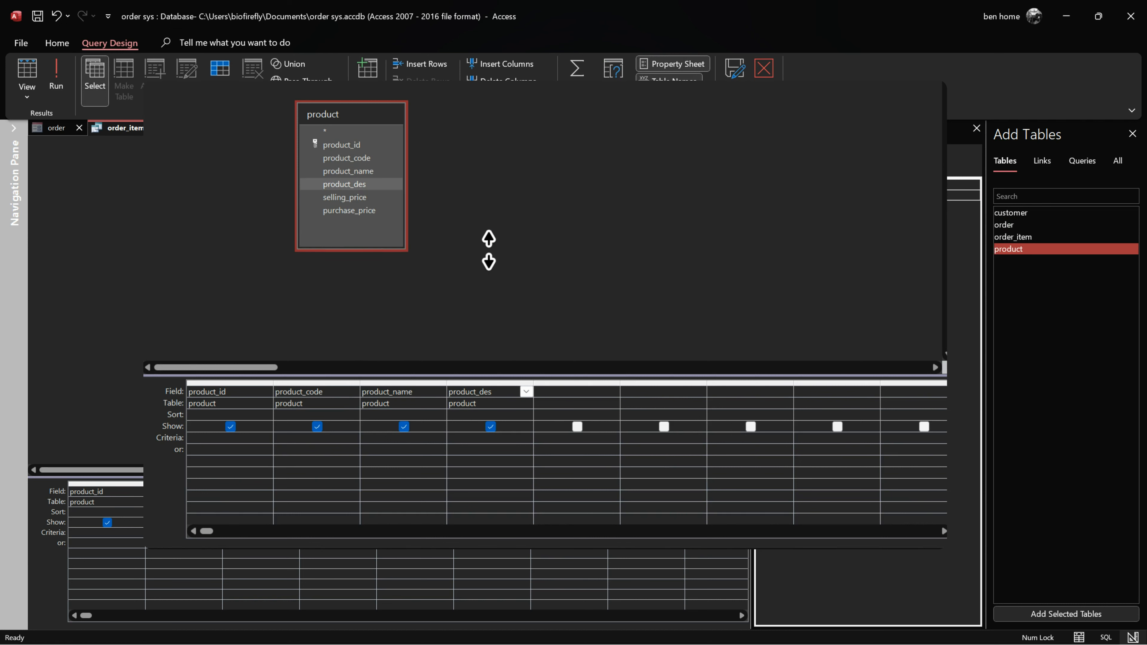
double_click(360, 198)
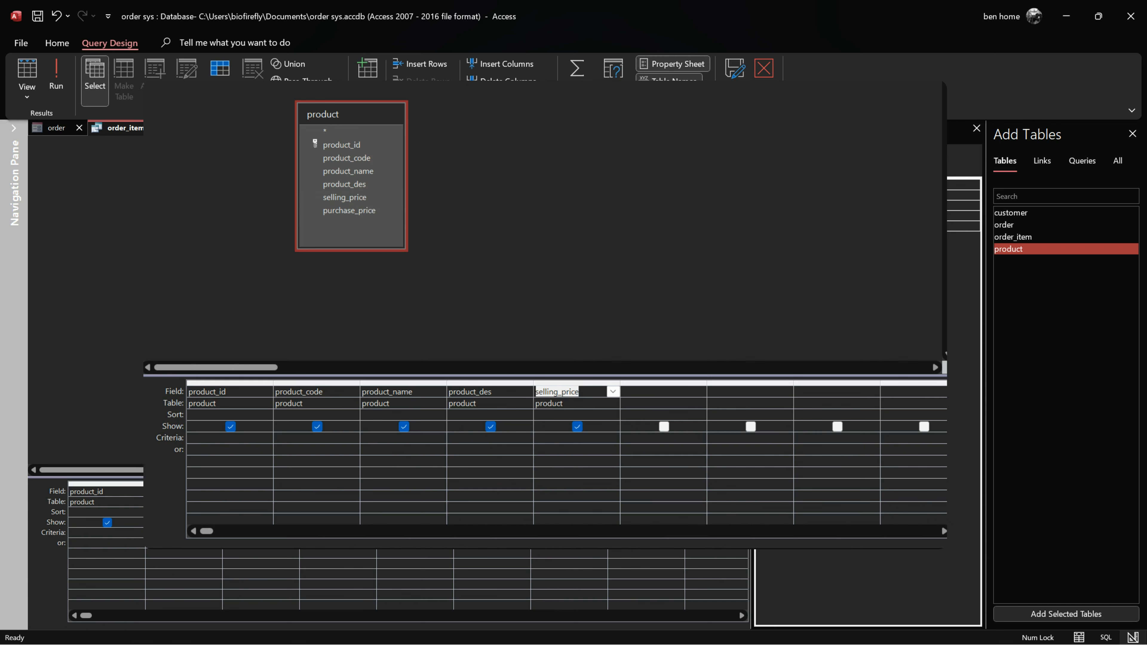
right_click(161, 133)
click(197, 143)
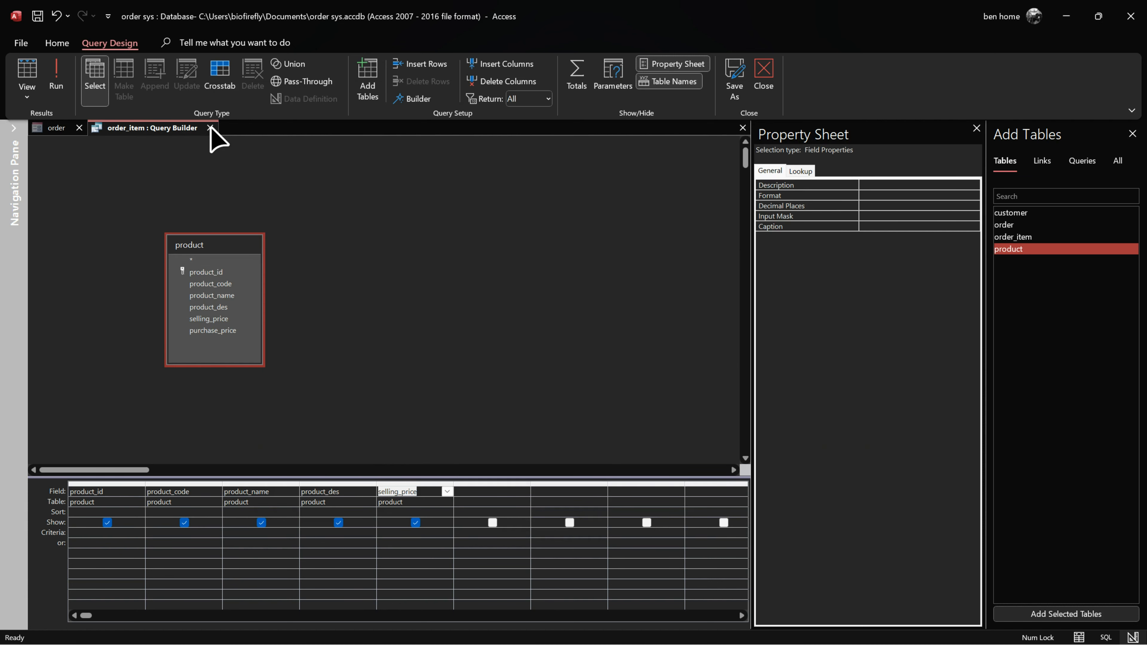
click(210, 128)
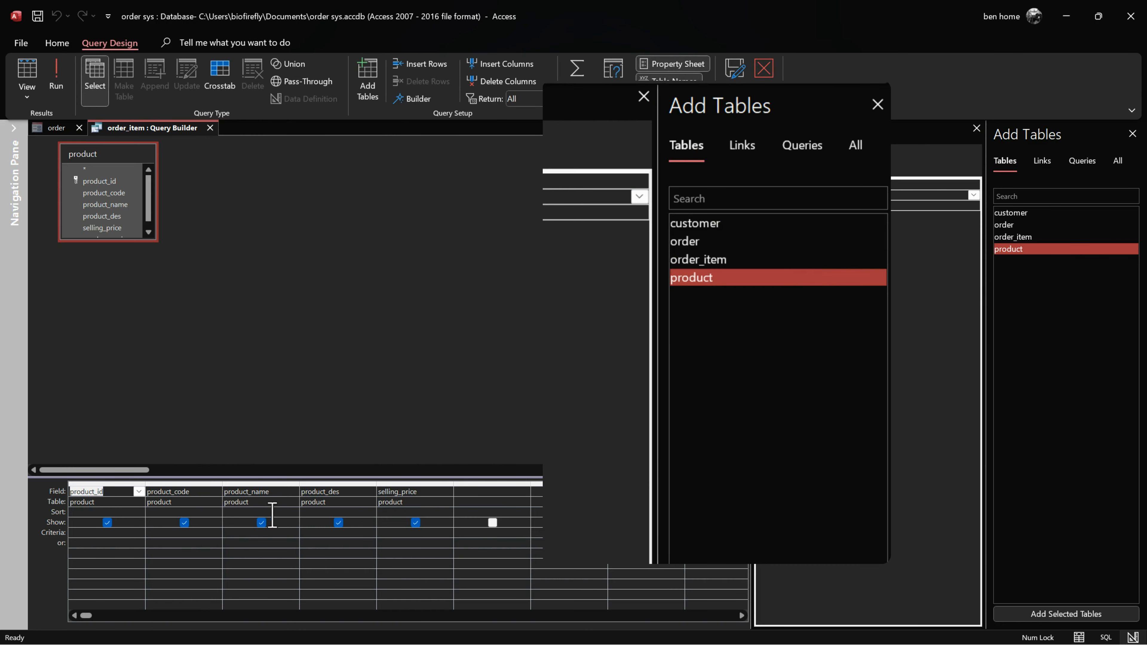
click(210, 128)
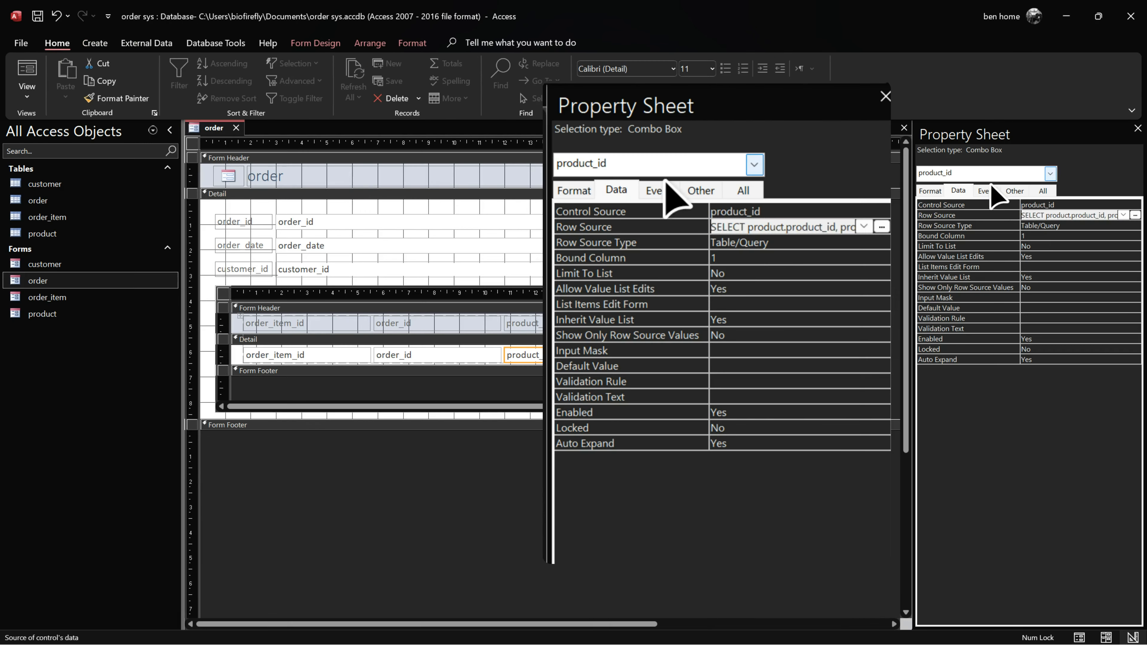
Step: Set the product_id combo's Column Count to 5 and List Width to 15cm
click(929, 190)
click(1016, 235)
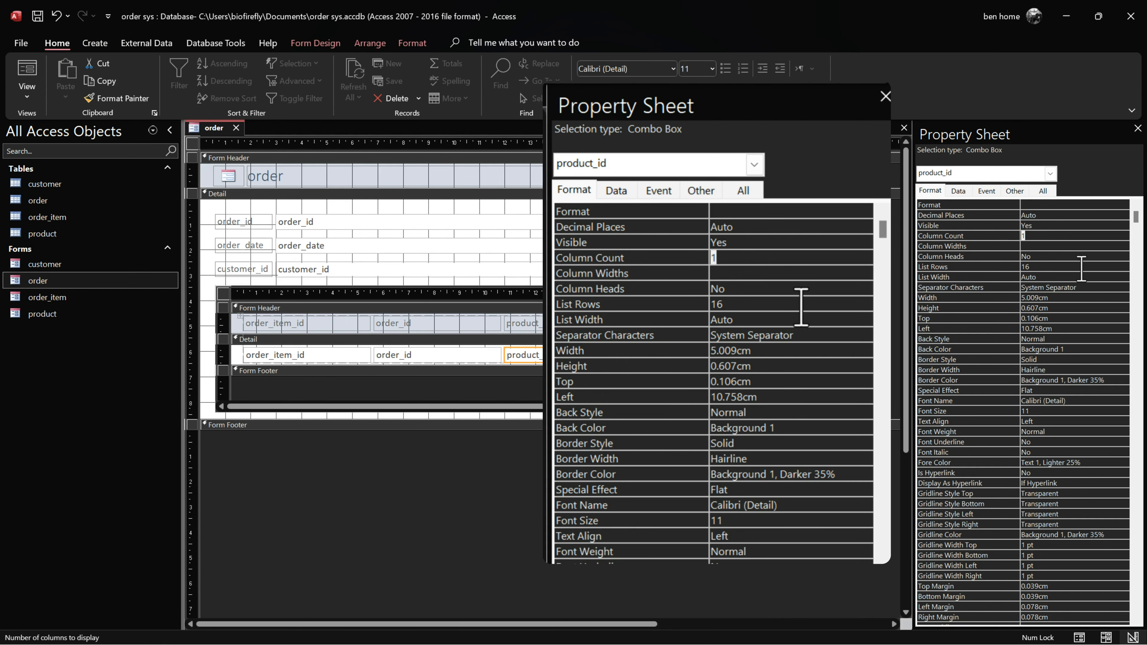
key(Return)
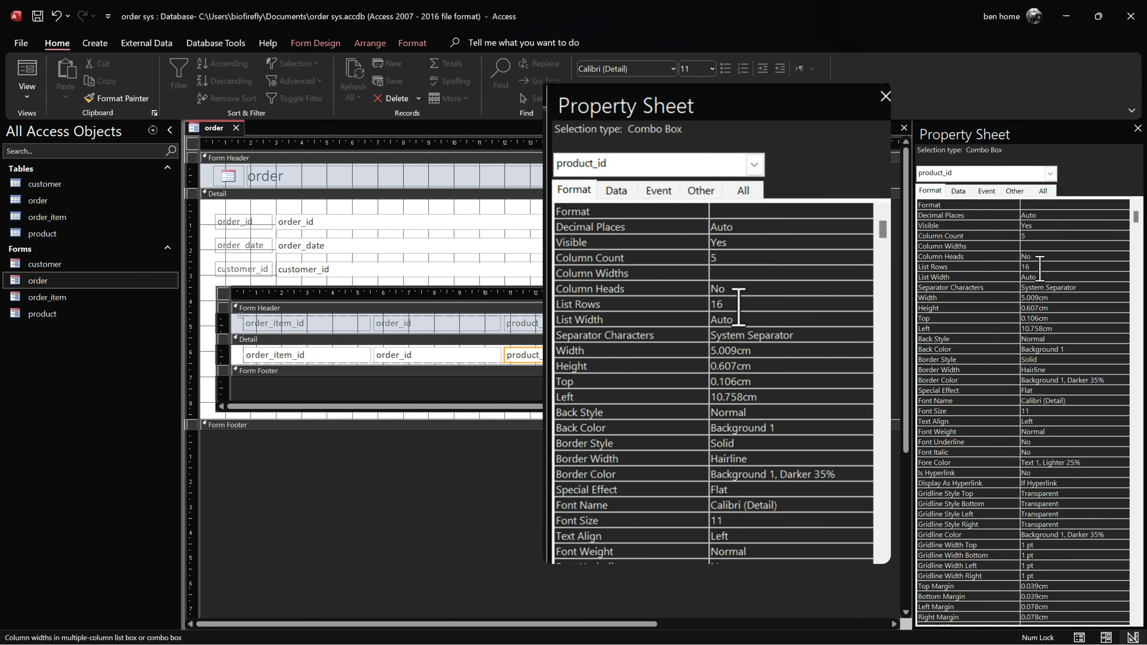
key(Down)
key(Down)
key(Down)
key(Return)
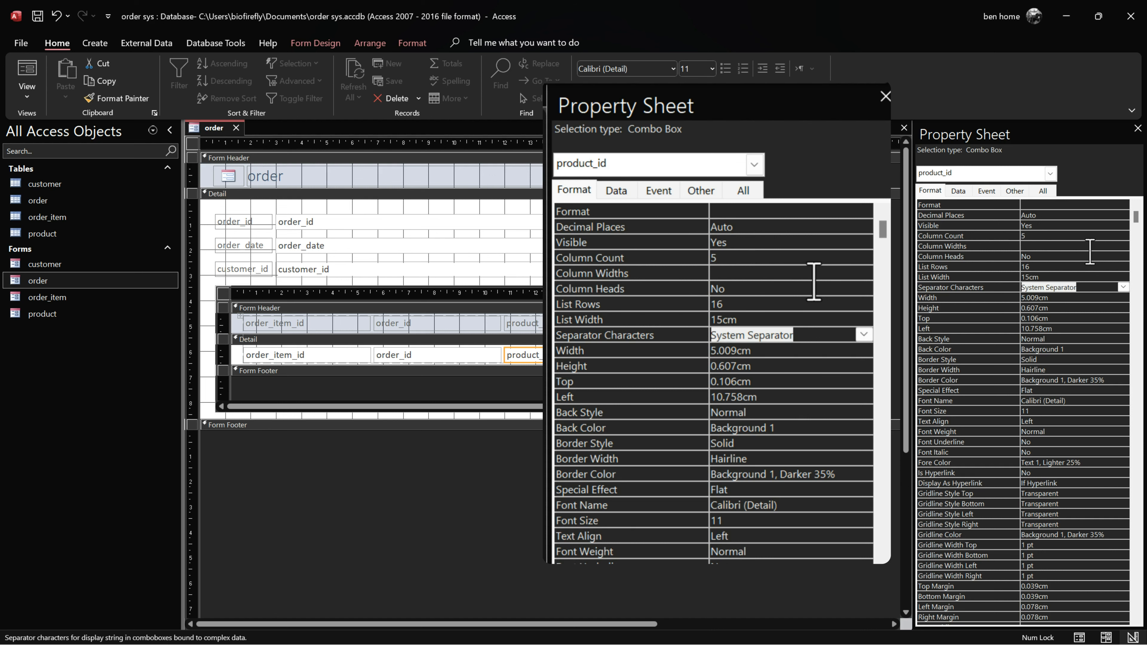
Step: In Form view, open and close the product_id and customer_id lookup lists, keeping customer 1
right_click(220, 129)
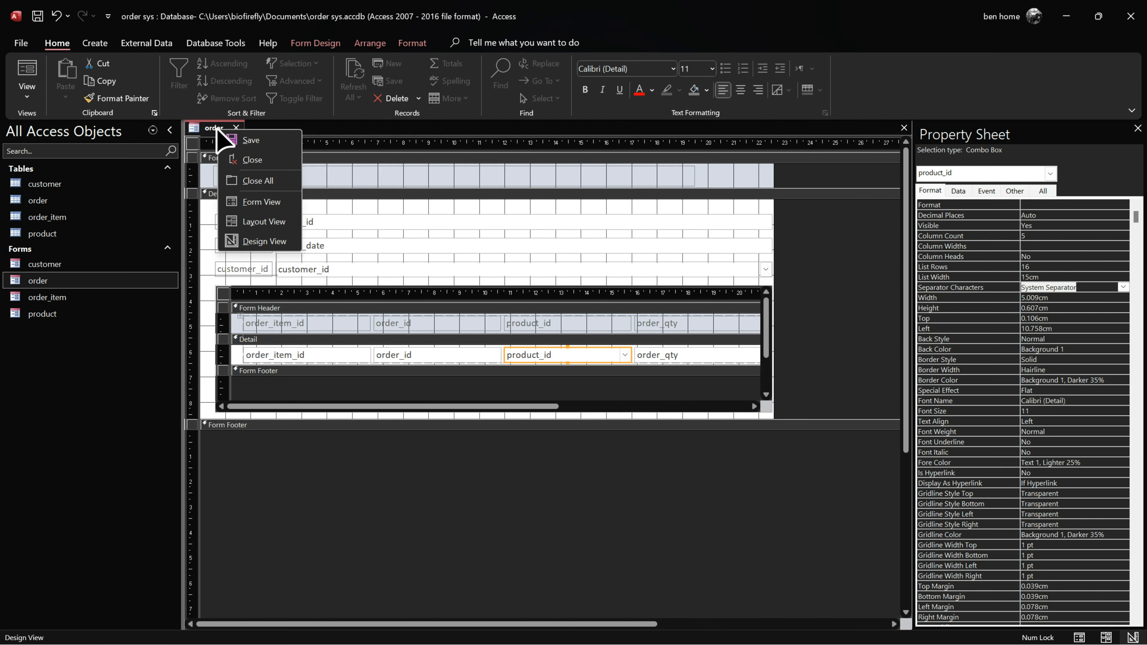
click(264, 203)
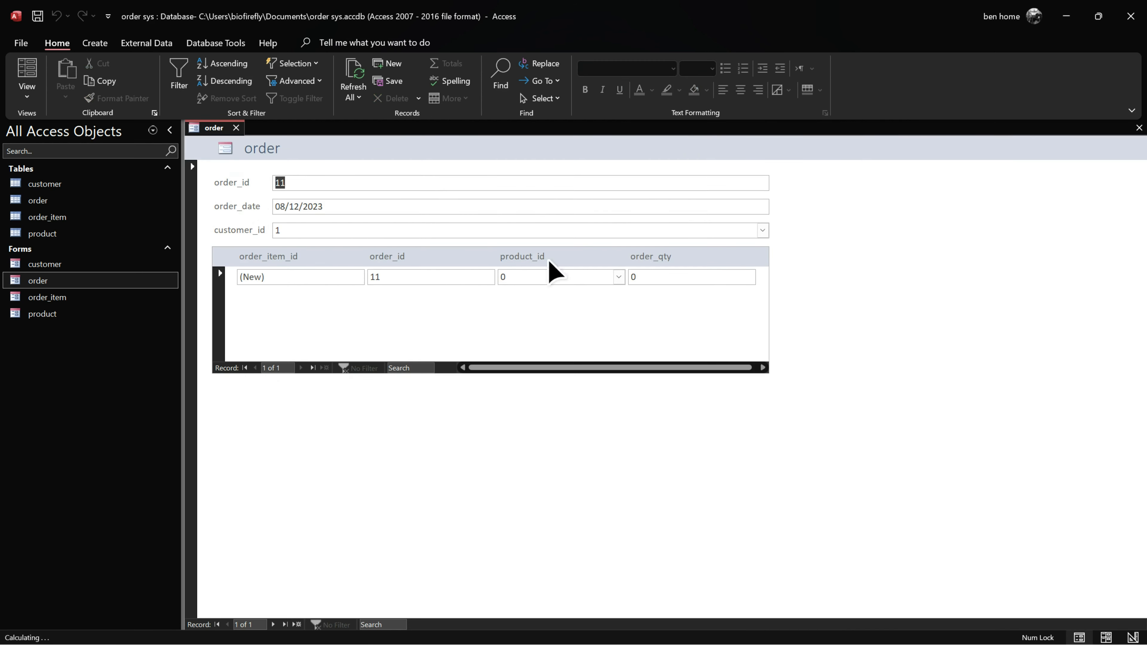
click(619, 276)
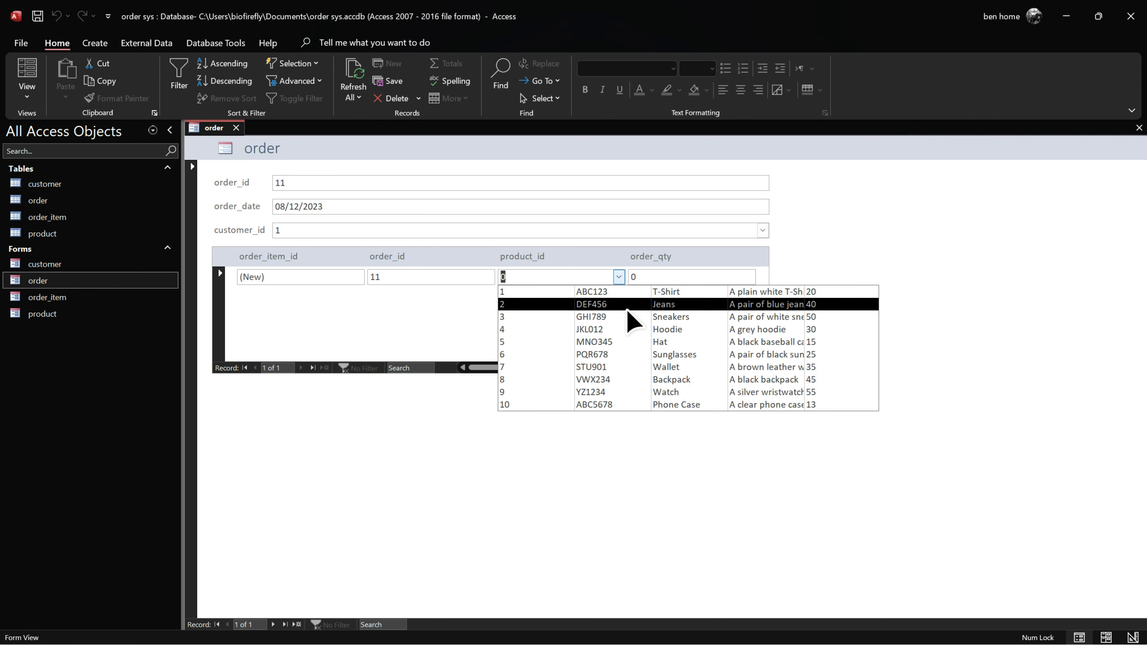
click(397, 471)
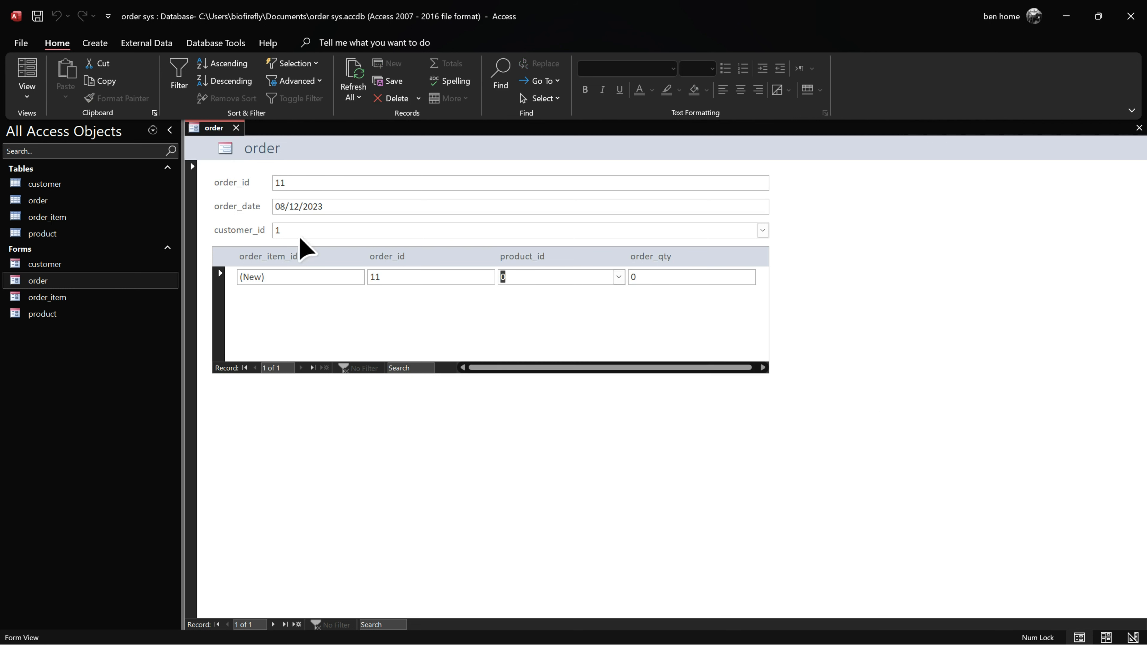
click(763, 231)
click(457, 259)
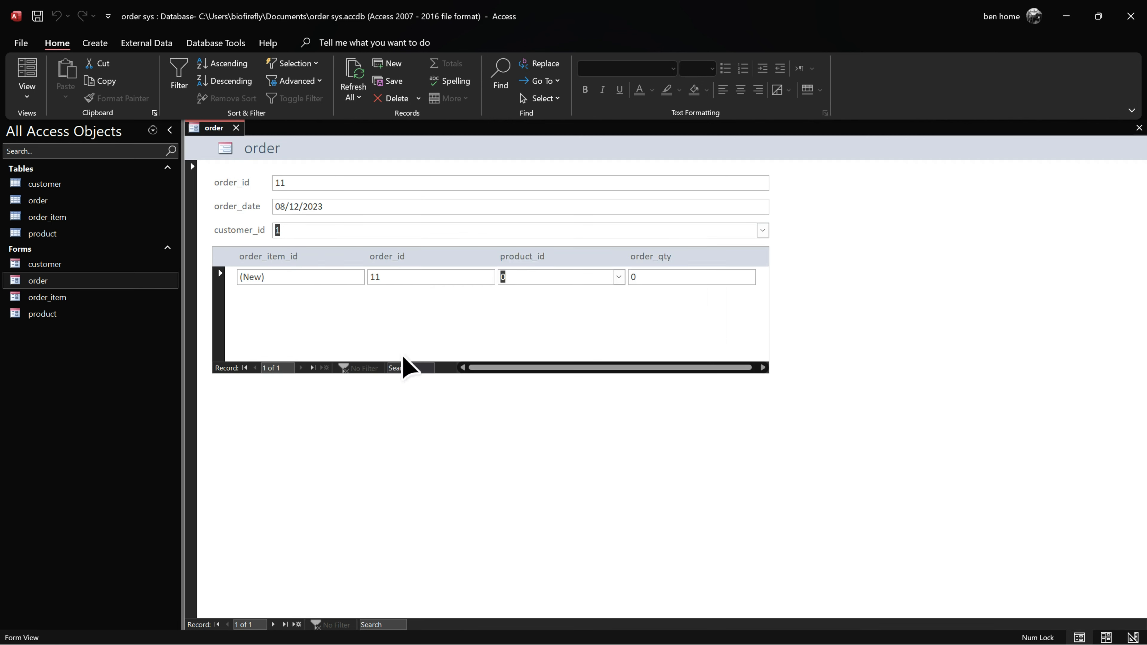
click(763, 230)
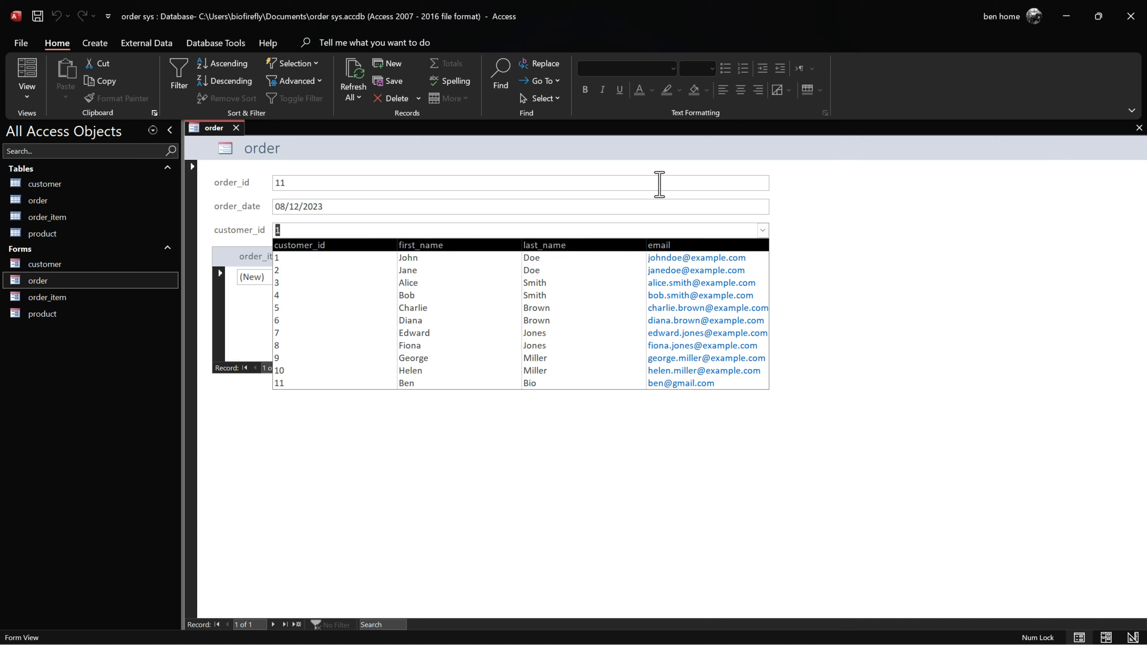
click(351, 229)
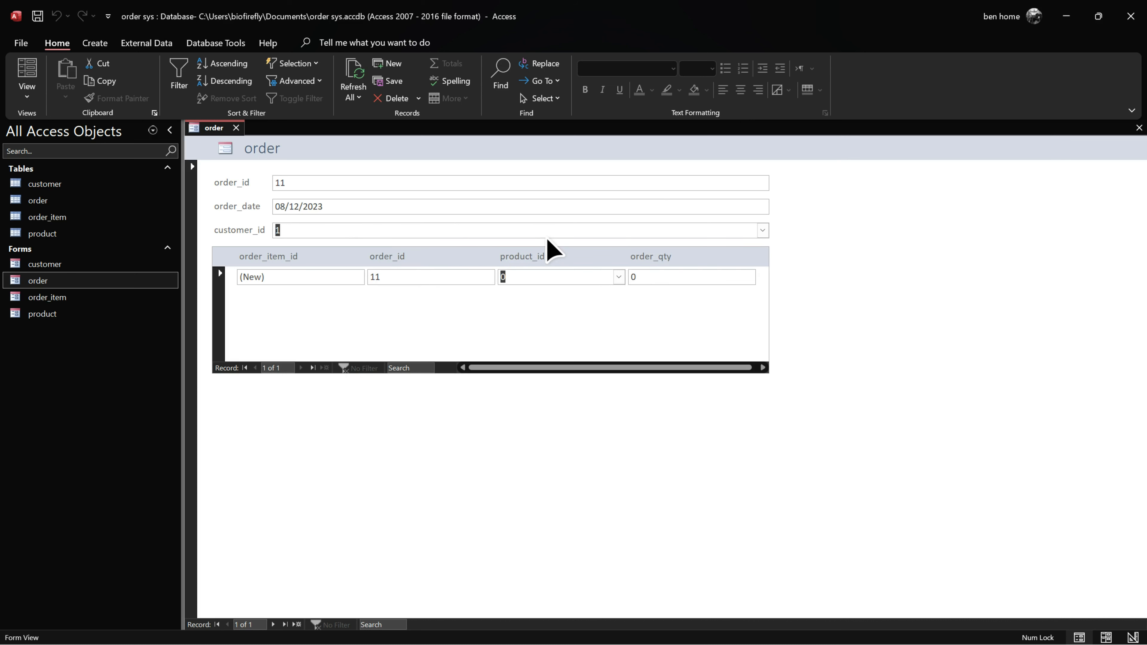
right_click(210, 128)
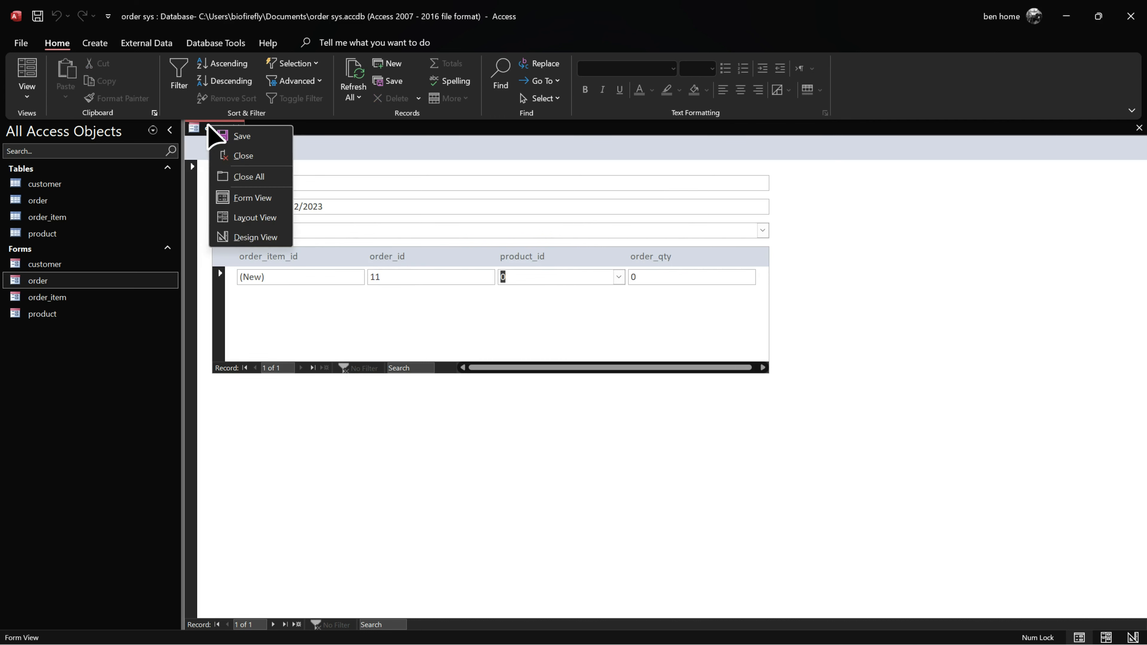
Step: In Layout View, add the customer table's first_name, last_name and email from the Field List to the order form
click(246, 216)
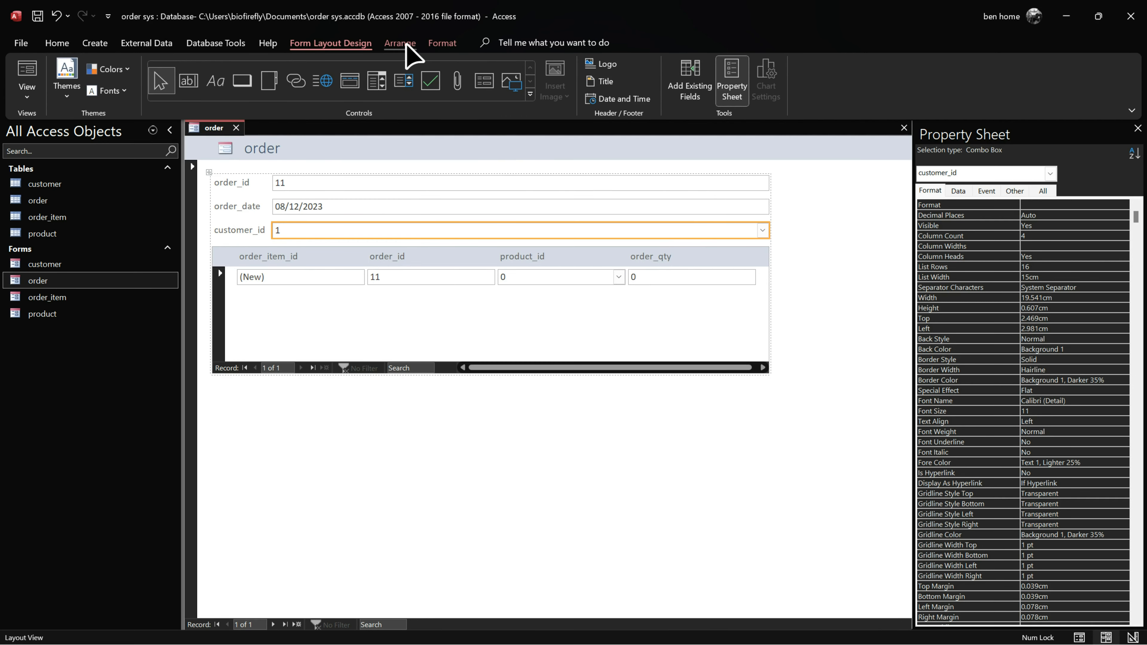
click(698, 91)
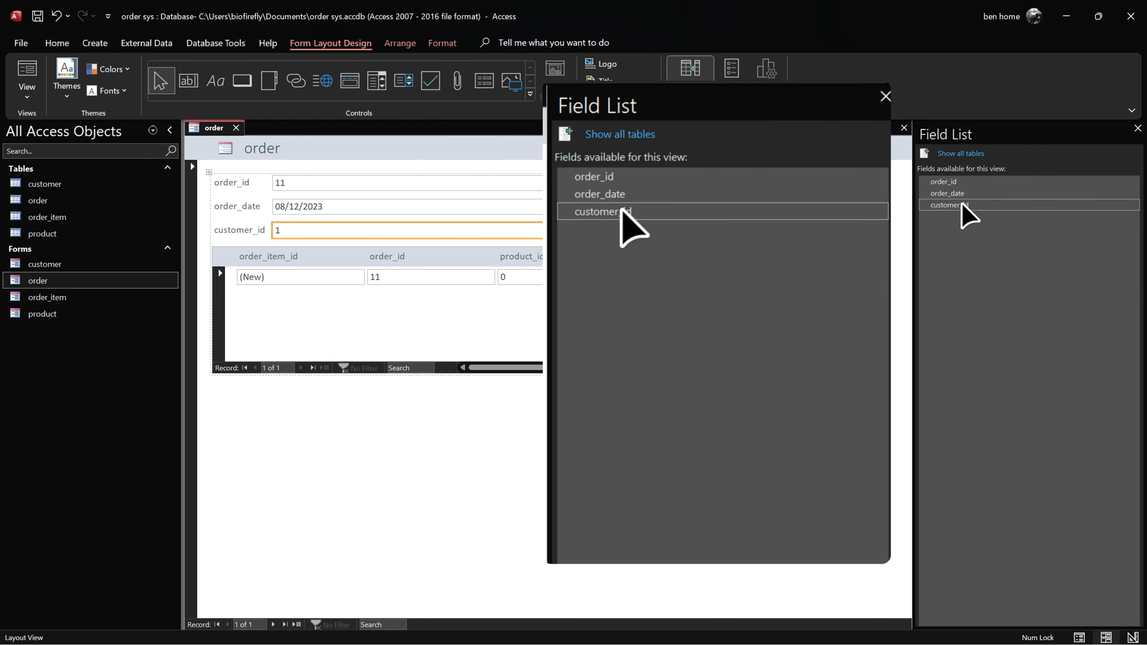
click(961, 153)
click(924, 456)
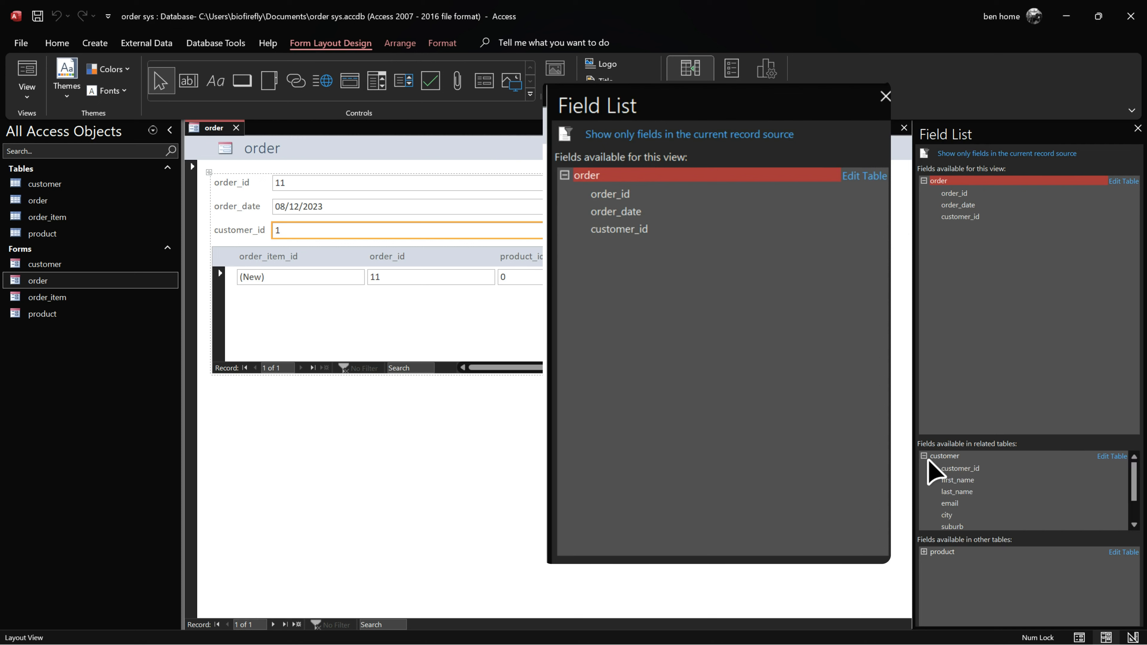
double_click(962, 481)
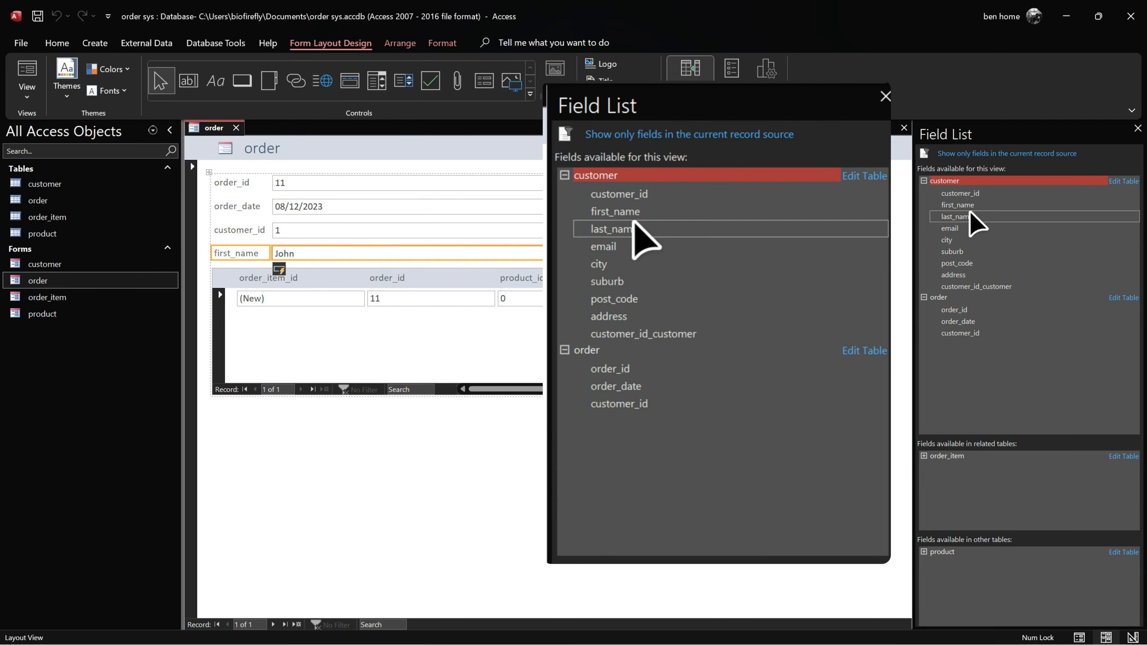
double_click(956, 216)
double_click(951, 229)
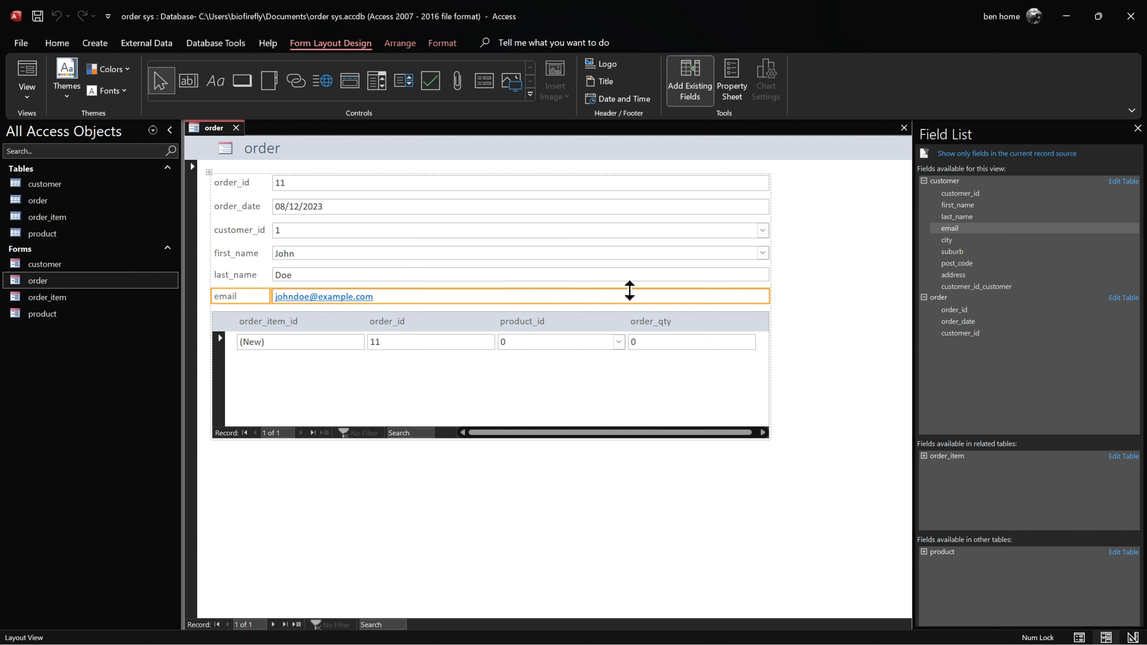
click(542, 342)
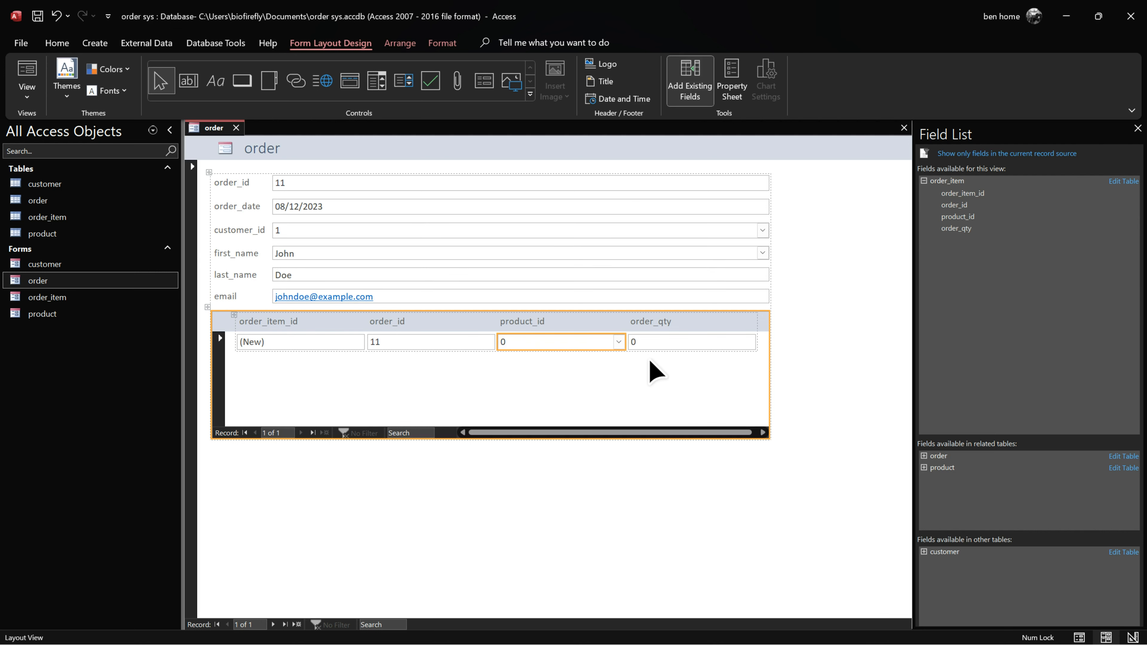
Step: Add product_code, product_name, product_des and selling_price from the product table to the subform
click(924, 468)
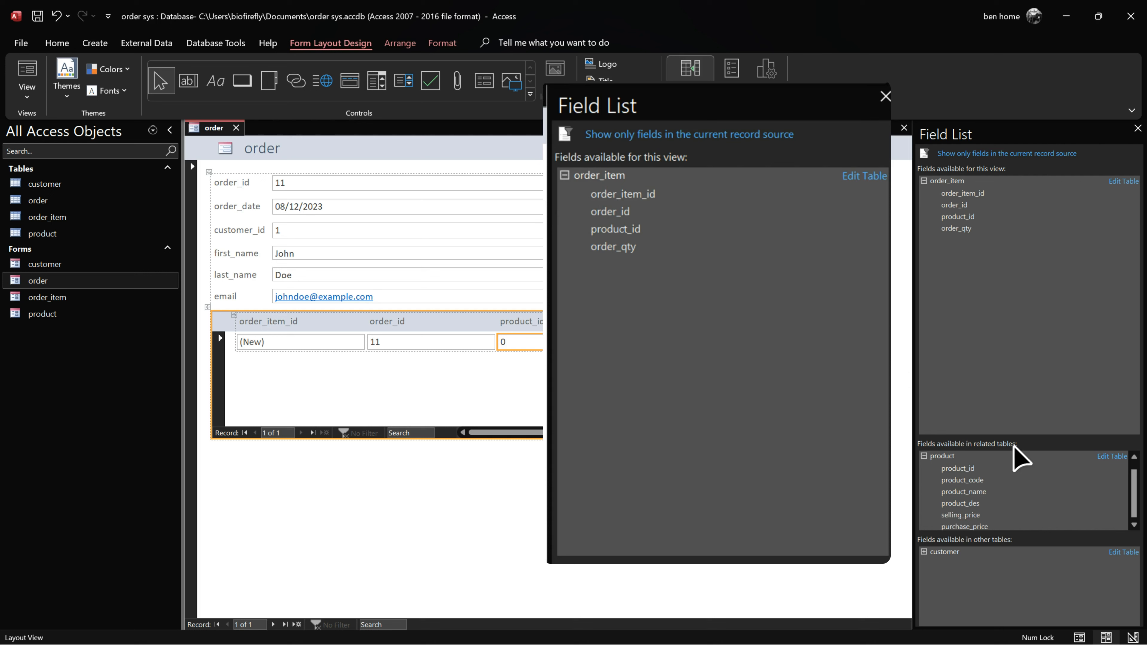
double_click(975, 480)
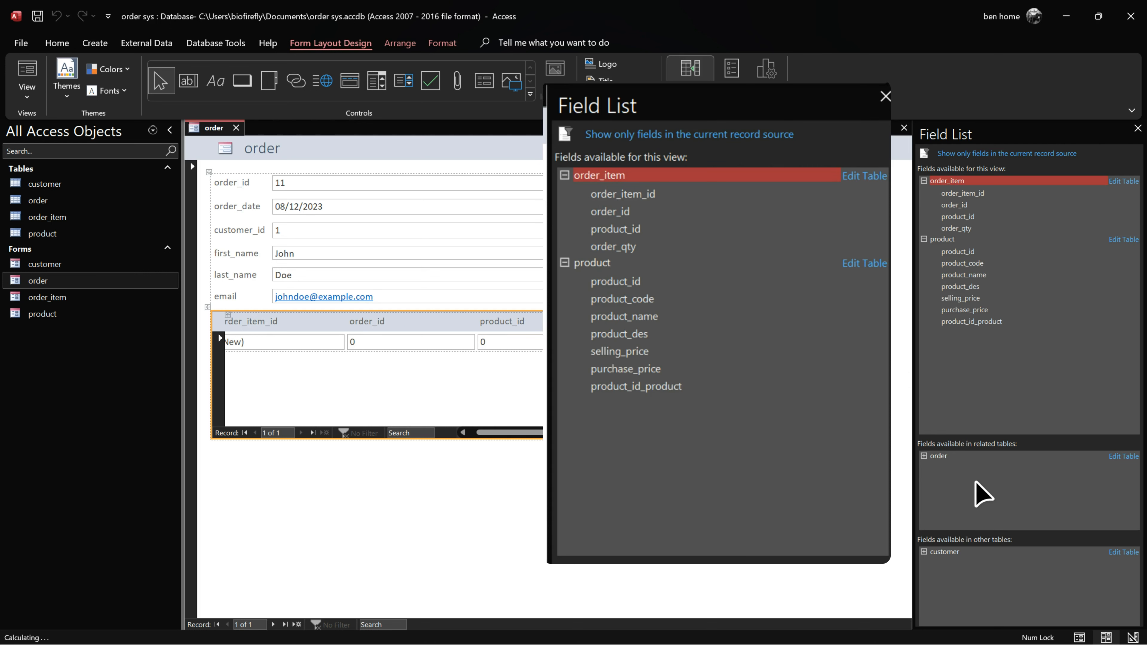
double_click(989, 275)
double_click(983, 288)
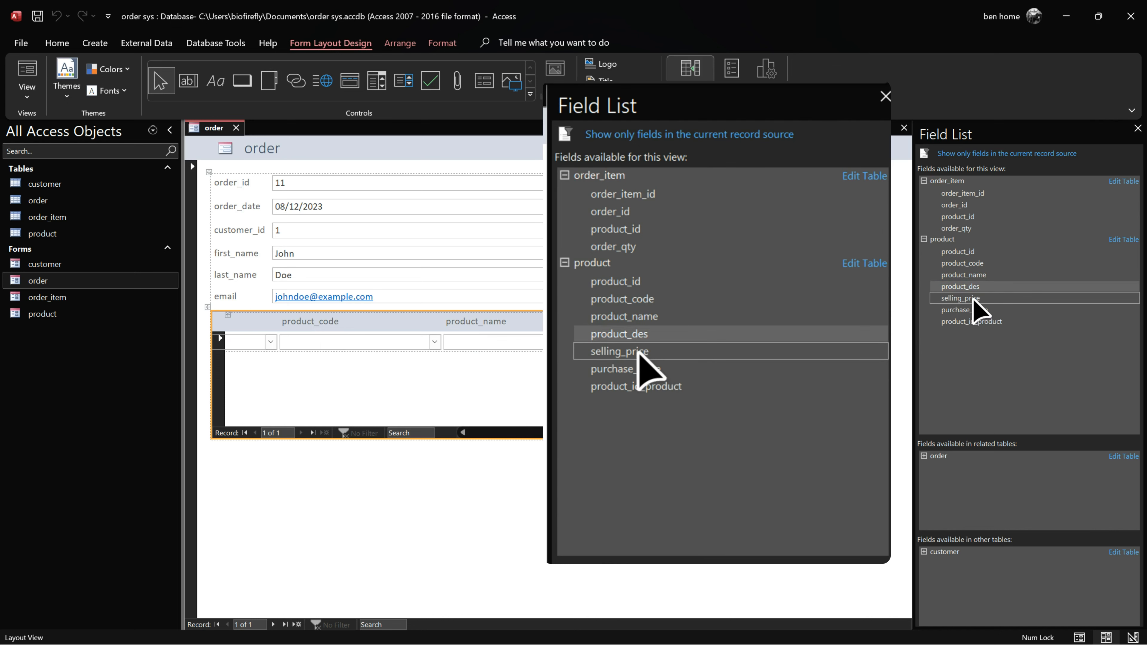
double_click(973, 298)
Step: Narrow the subform's order_item_id, order_id, product_id and product_code columns
drag(610, 433, 423, 436)
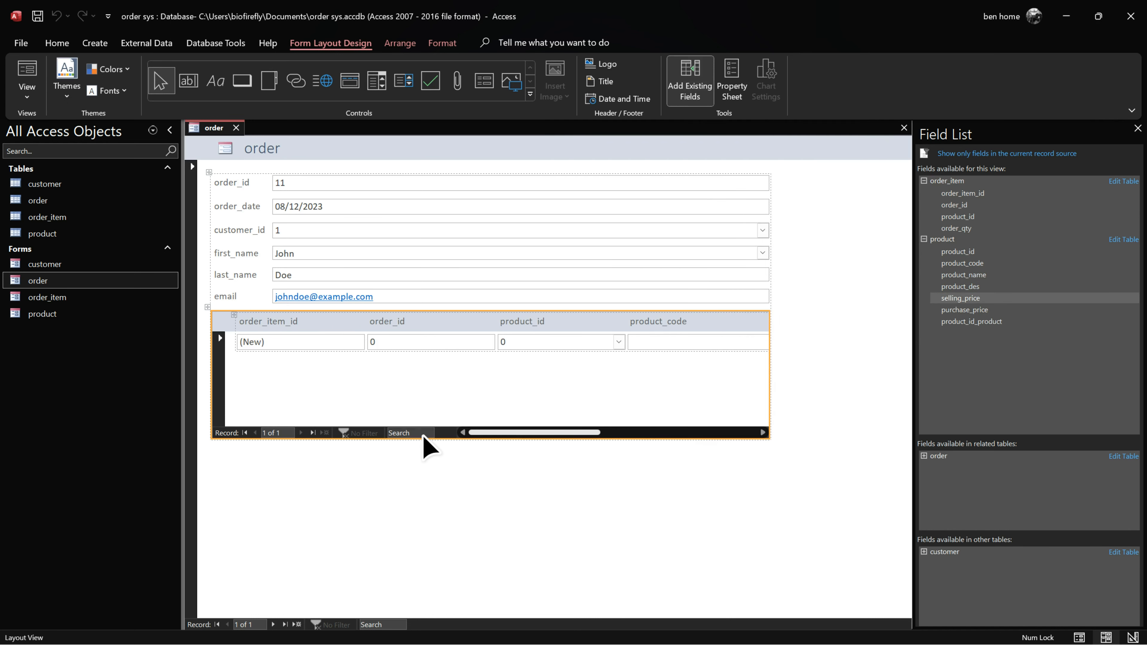
click(359, 323)
drag(364, 326, 303, 325)
click(376, 323)
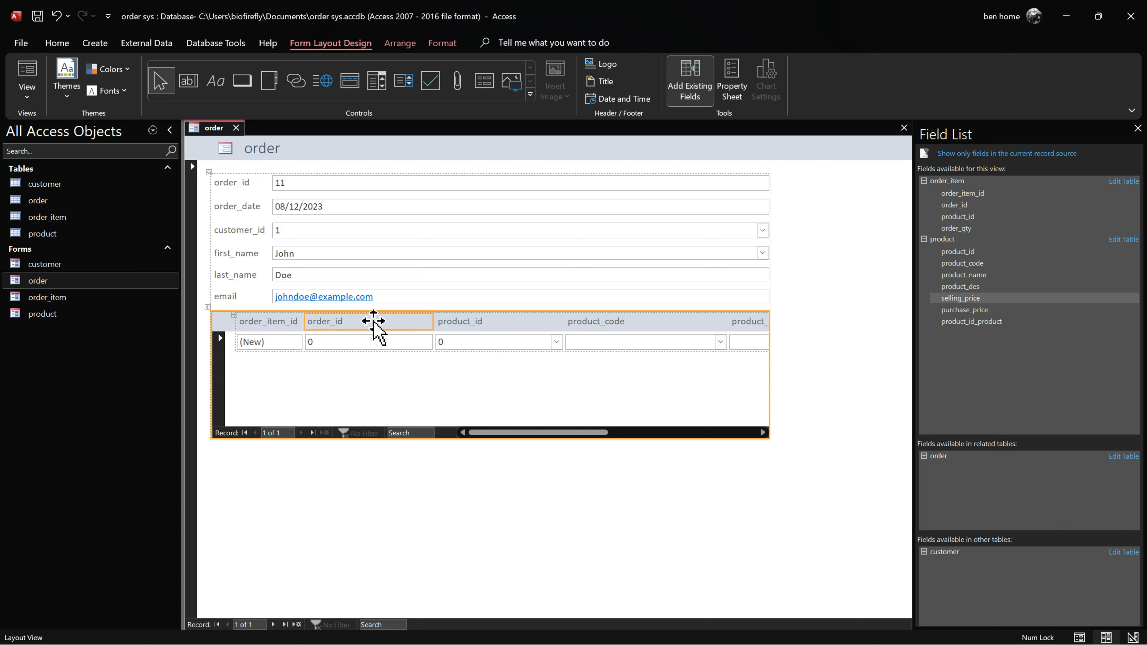
drag(432, 320, 348, 321)
click(460, 322)
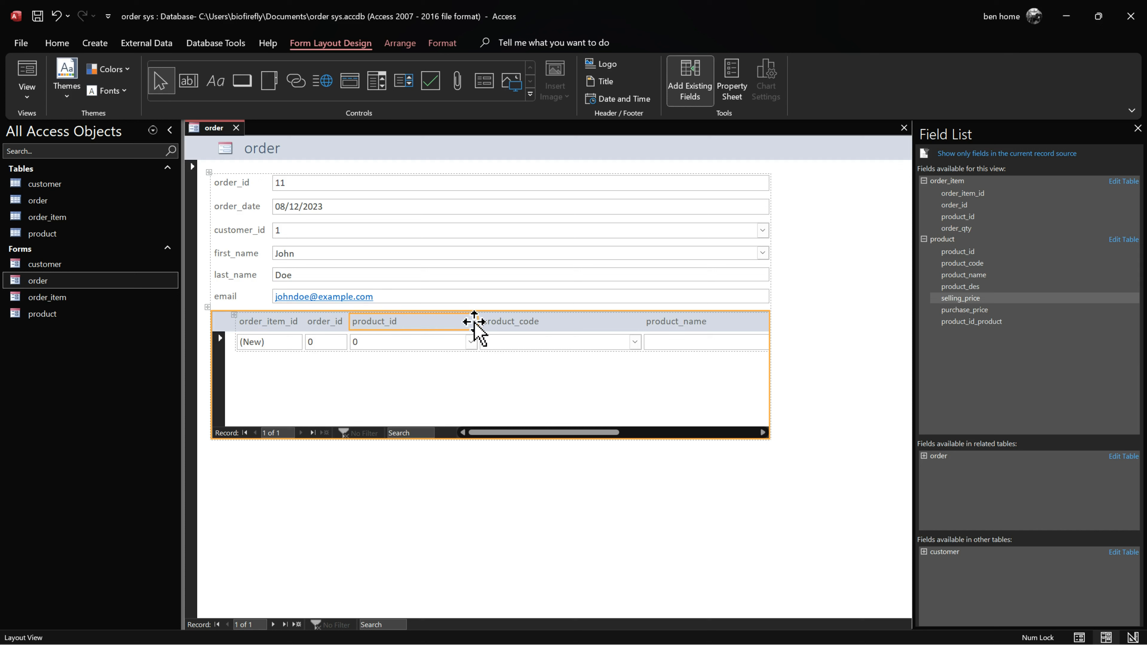
drag(477, 322, 402, 322)
click(447, 321)
drag(563, 323, 468, 323)
Step: Narrow the product_name, product_des and selling_price columns to fit
click(544, 324)
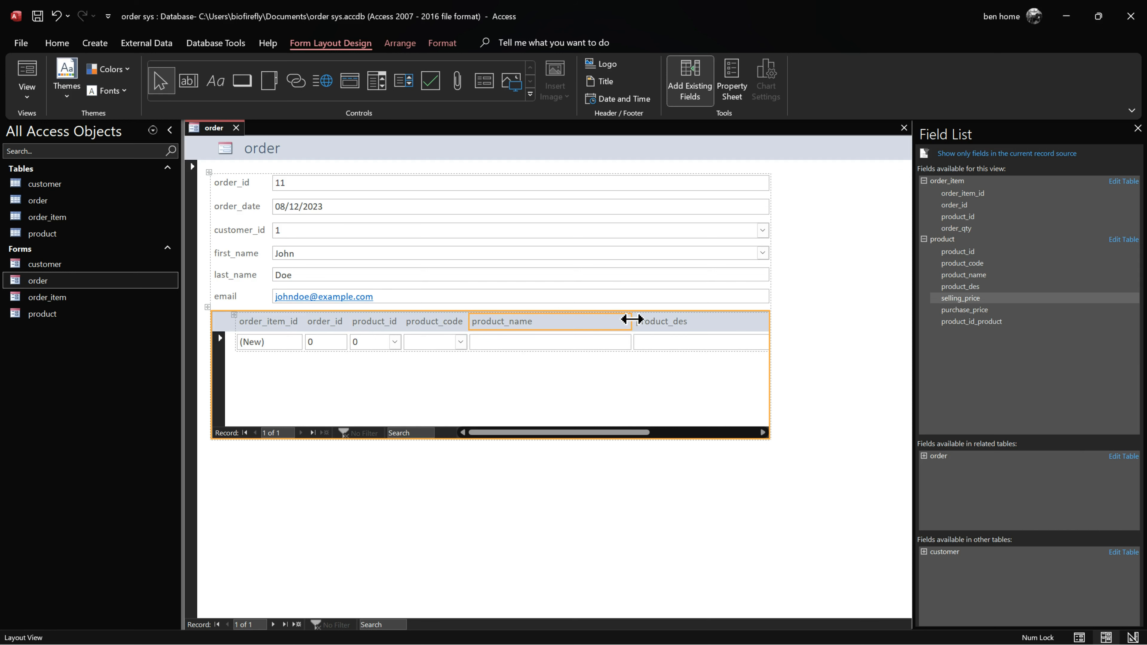
drag(631, 319, 537, 321)
click(642, 326)
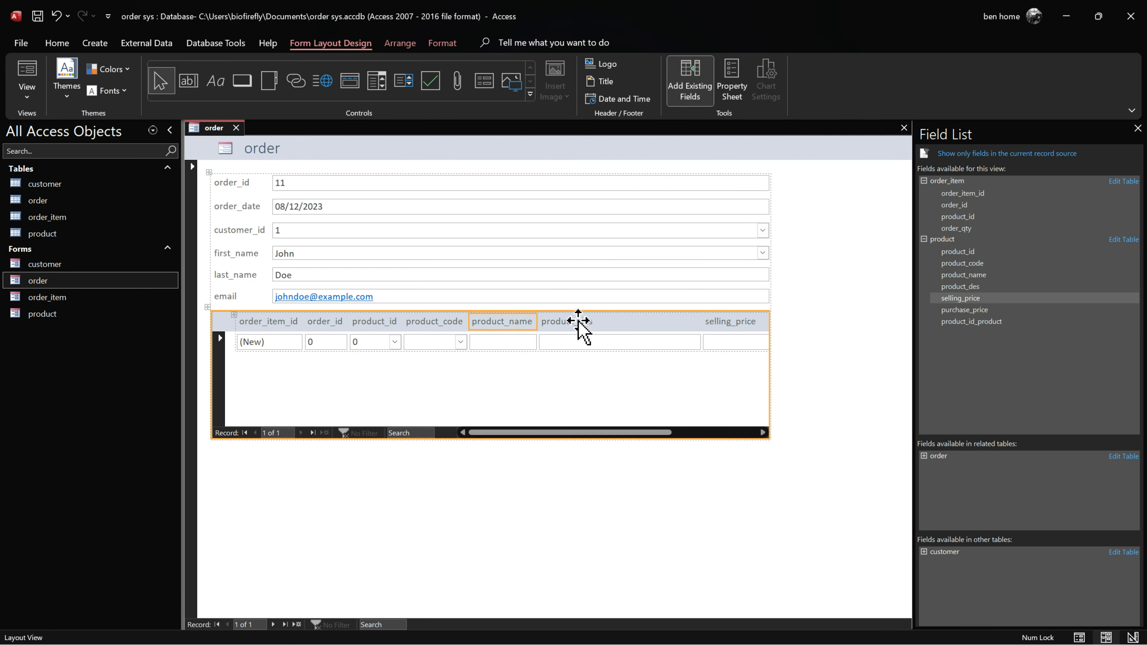
drag(702, 320, 614, 321)
click(691, 325)
drag(694, 432, 757, 432)
drag(637, 322, 533, 322)
click(650, 322)
drag(662, 322, 496, 324)
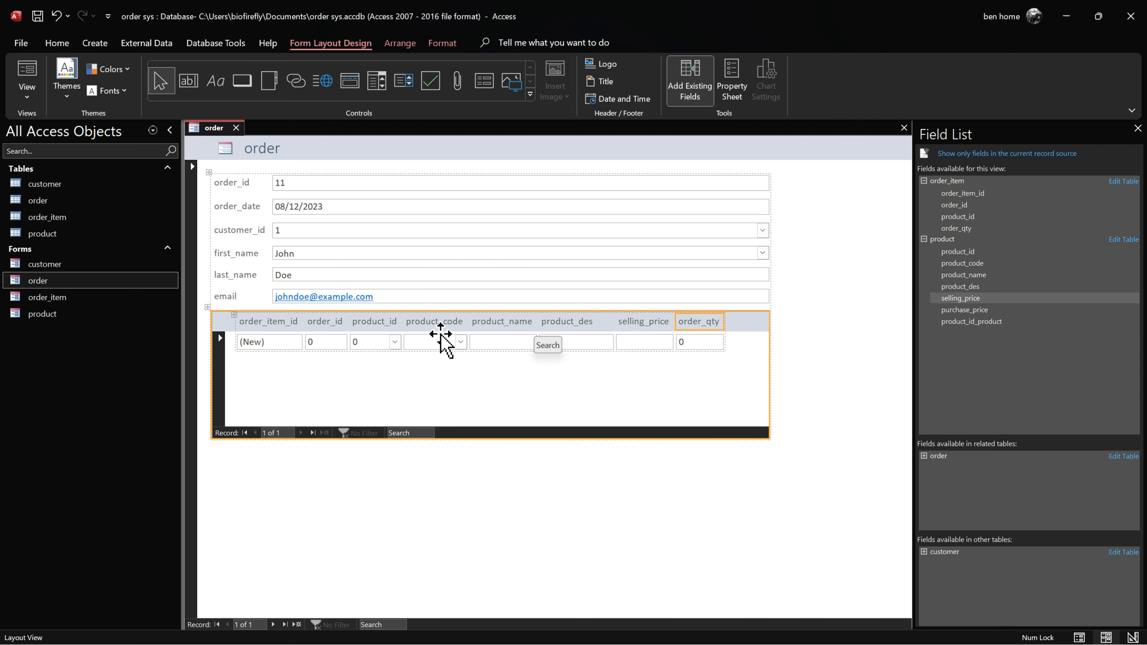
Step: Save the order form's new layout and close the Field List pane
right_click(215, 130)
click(239, 141)
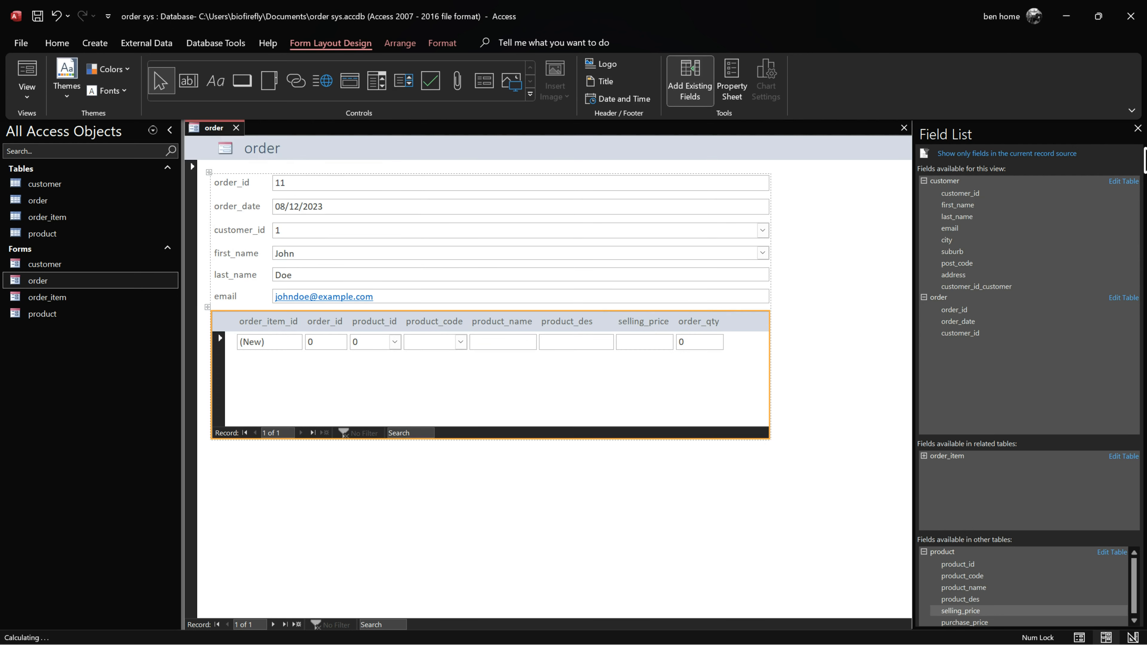
click(1137, 128)
click(871, 488)
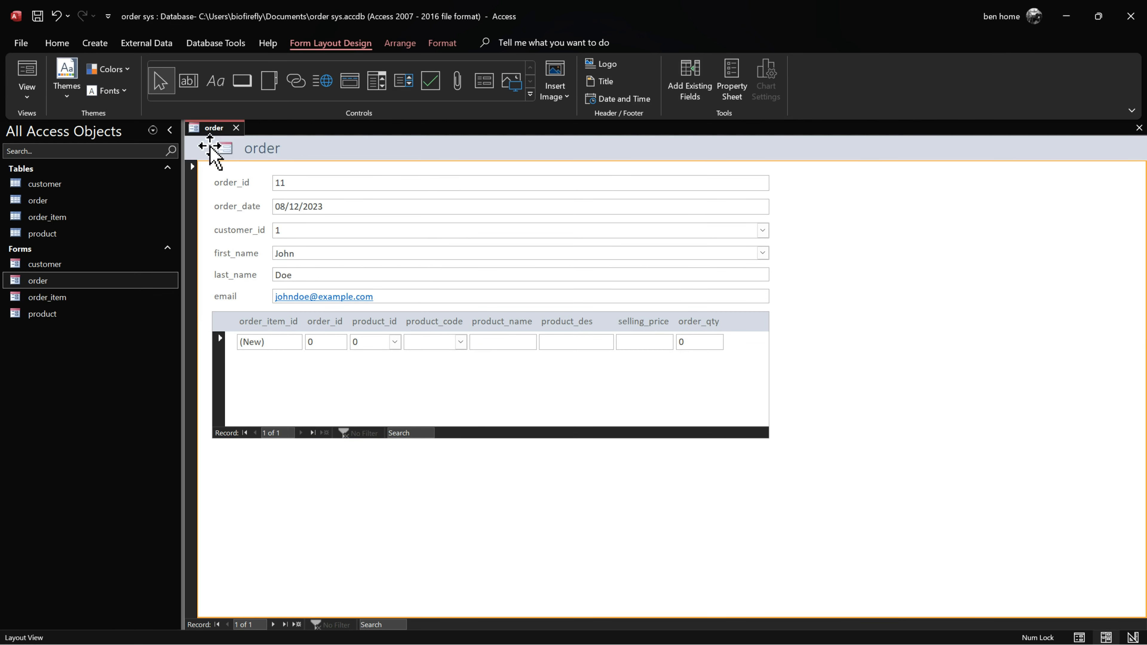
Step: Switch the order form to Form View and check the saved records in the order table
right_click(203, 136)
click(255, 199)
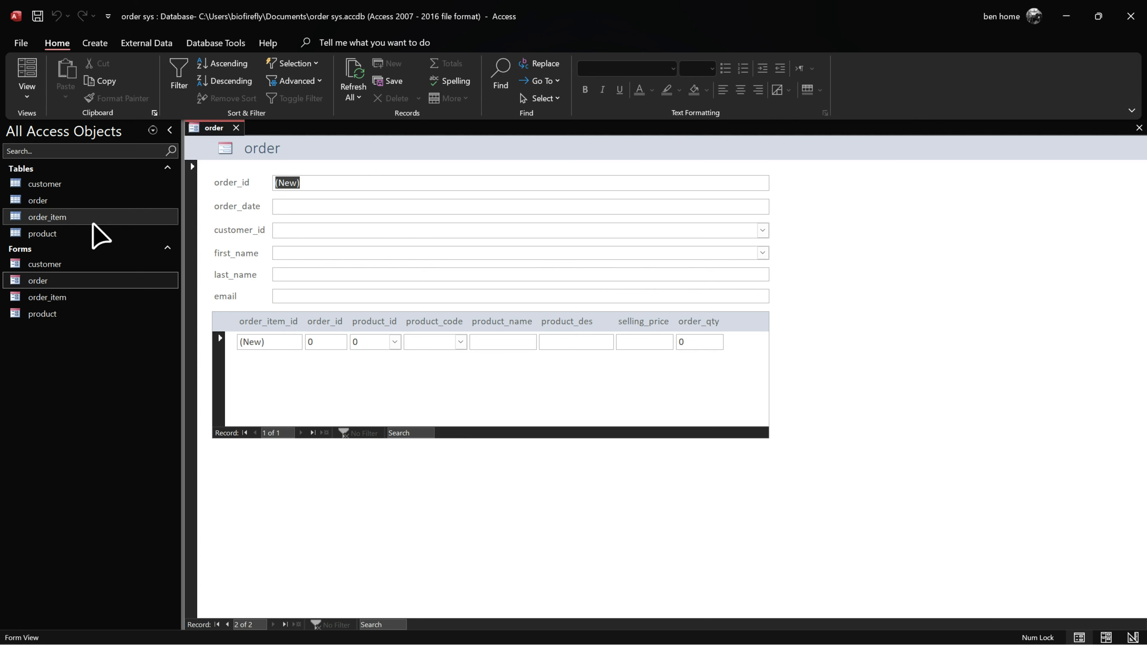
double_click(56, 202)
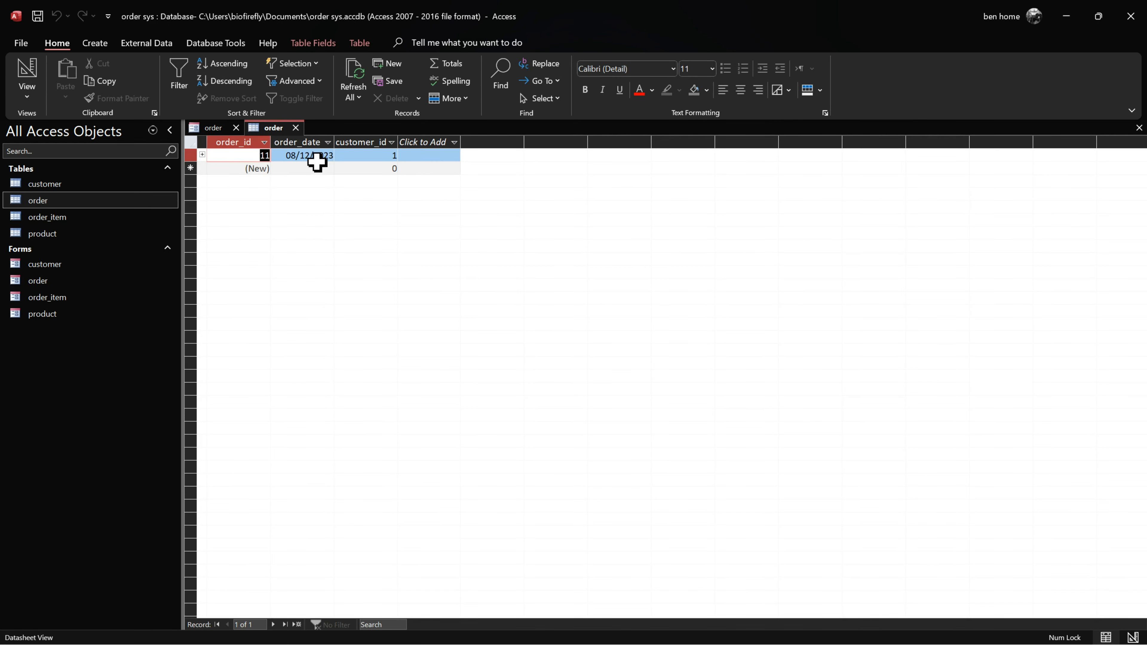
click(295, 127)
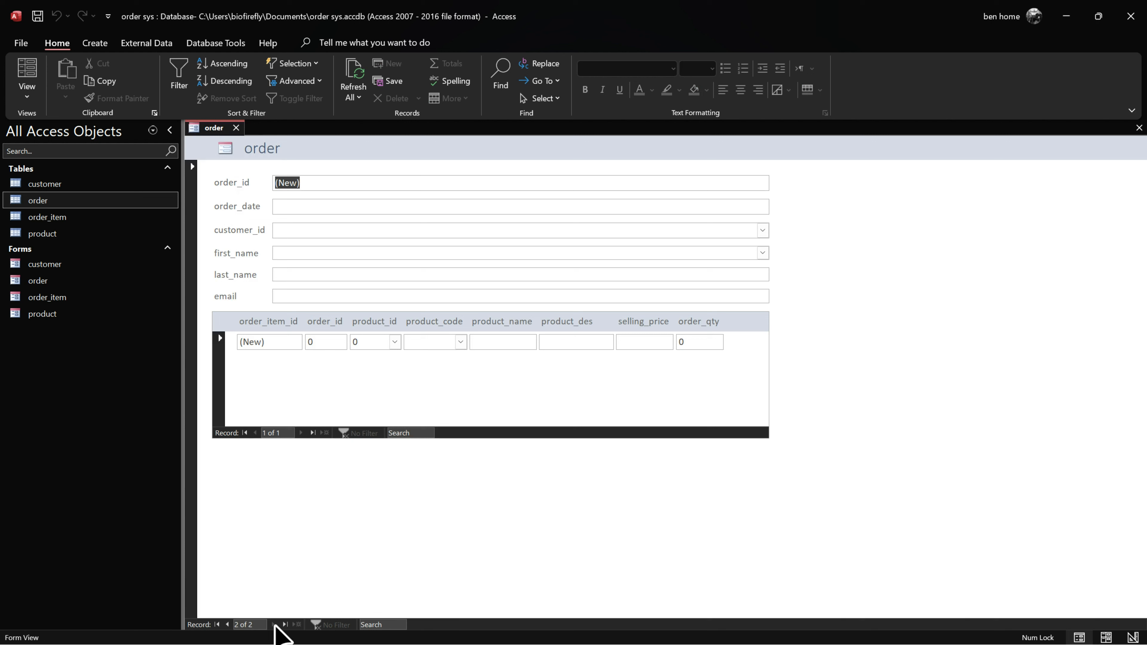
Step: Go back to order 11 and test editing its email and last_name fields
click(227, 625)
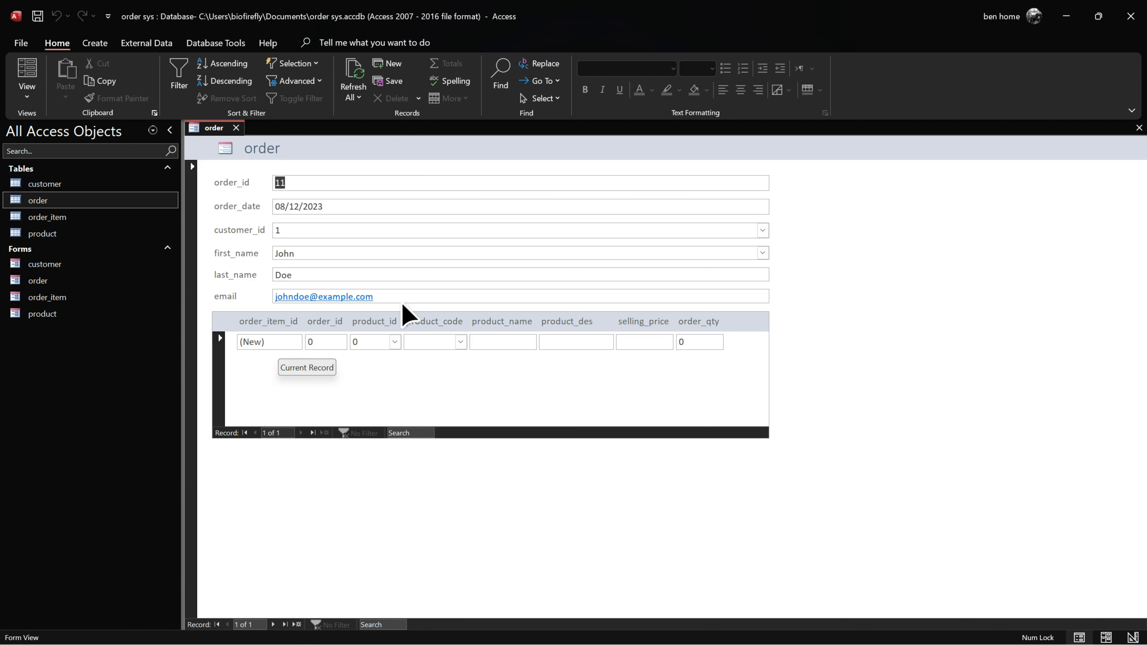
click(415, 296)
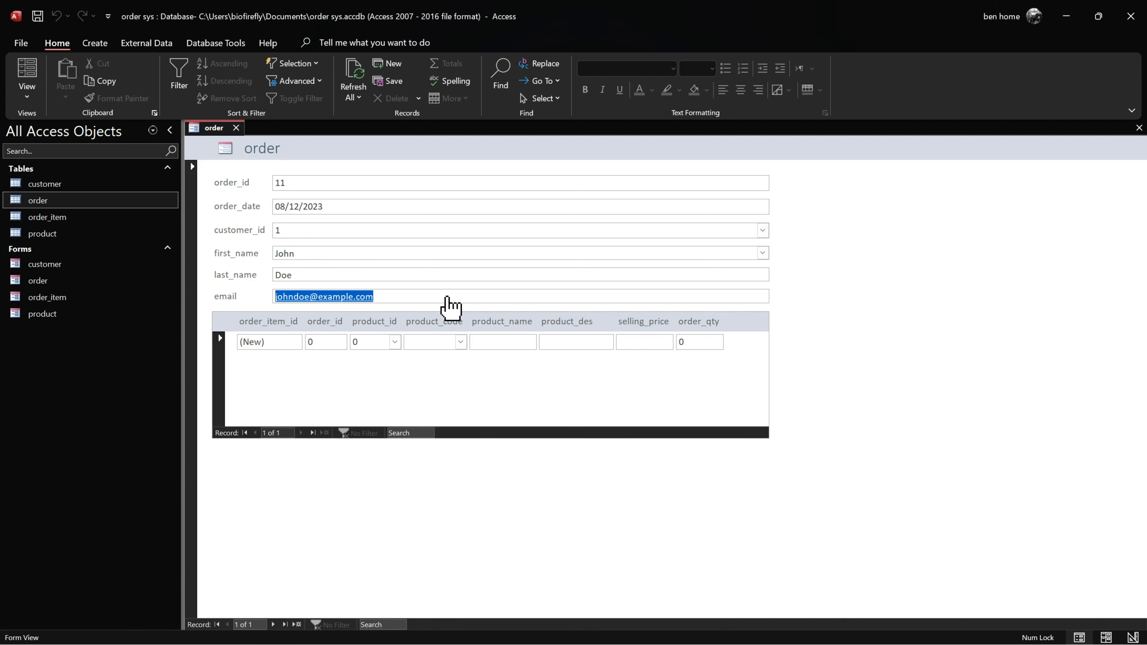
click(485, 273)
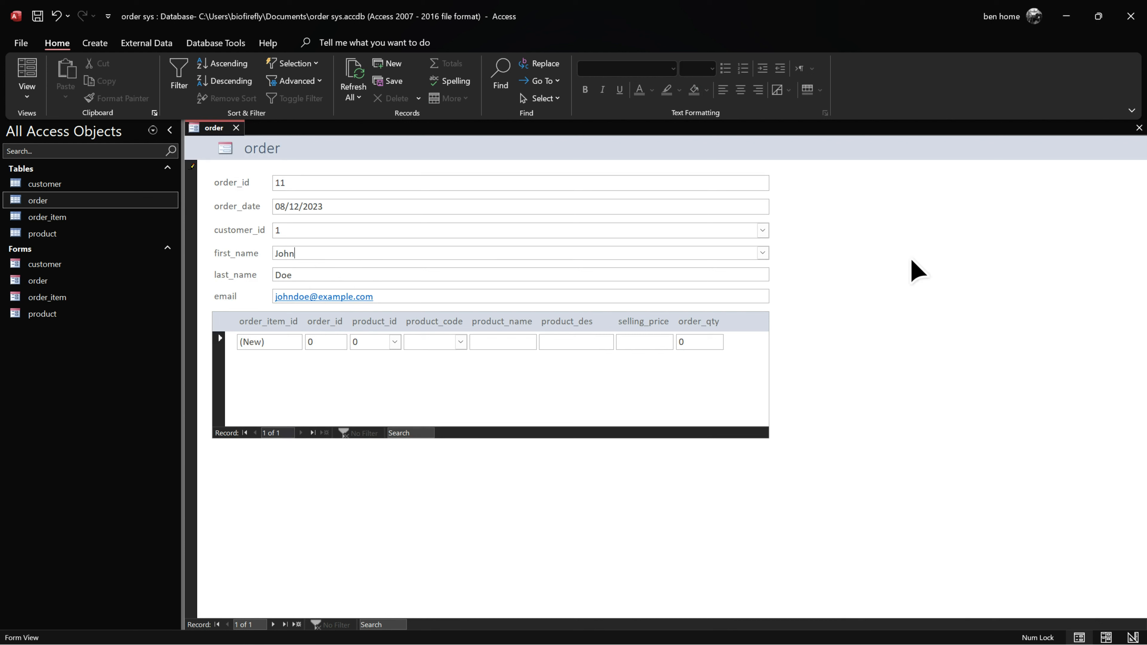
Step: In Design View, discarding order_item subform changes, change the first_name dropdown into a text box
right_click(217, 128)
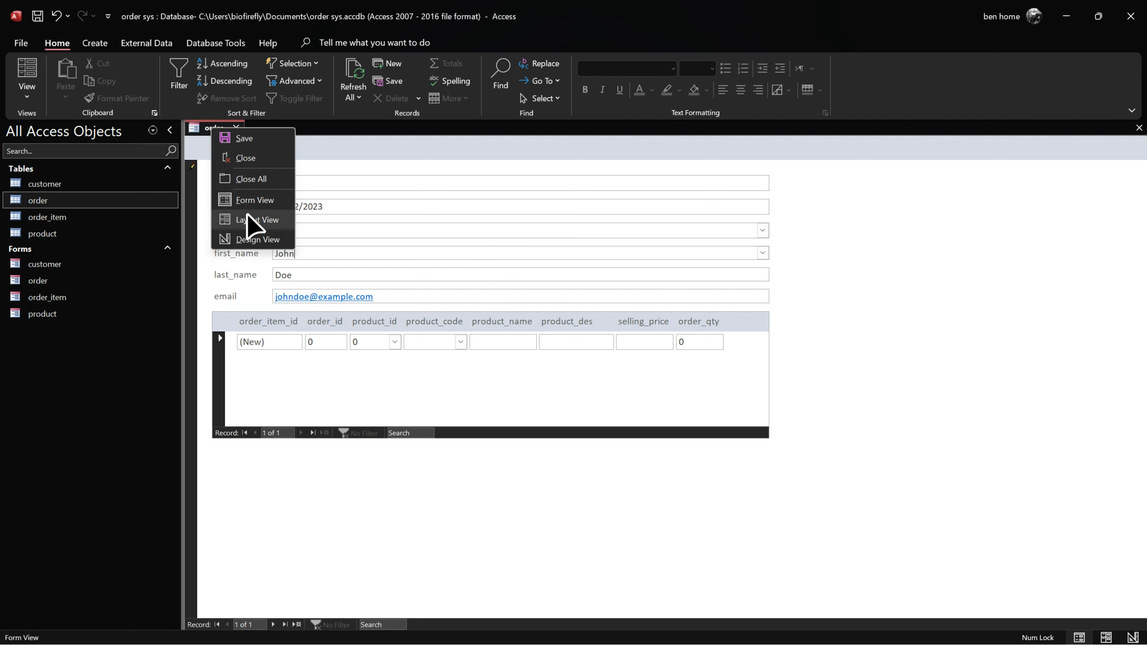
click(253, 221)
right_click(496, 253)
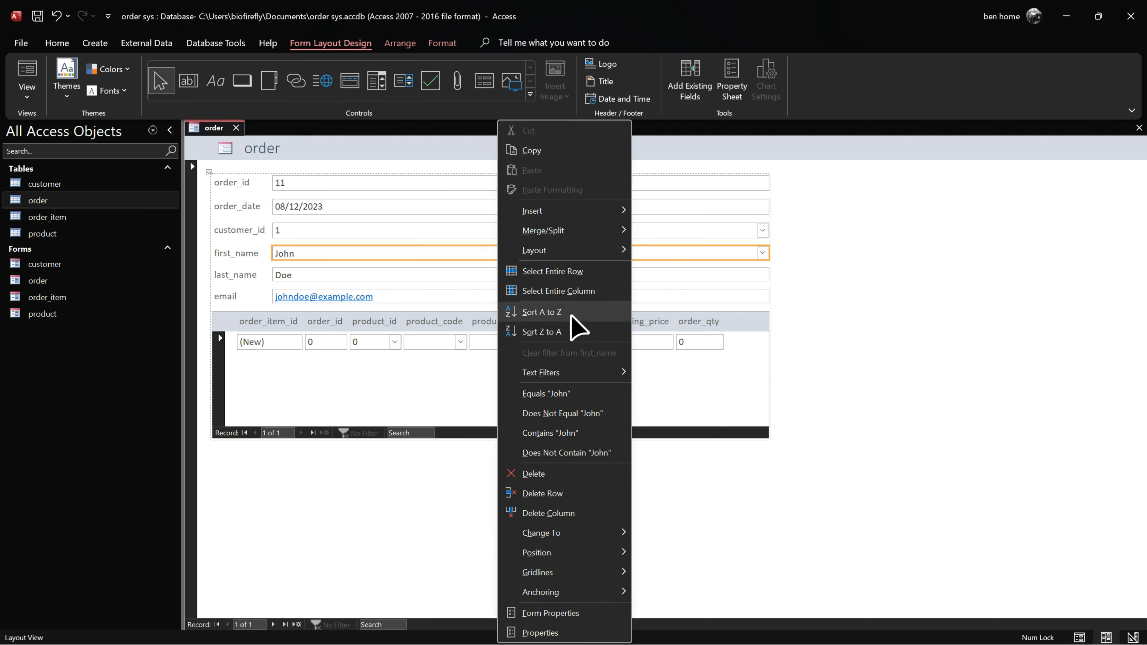
right_click(221, 131)
click(260, 242)
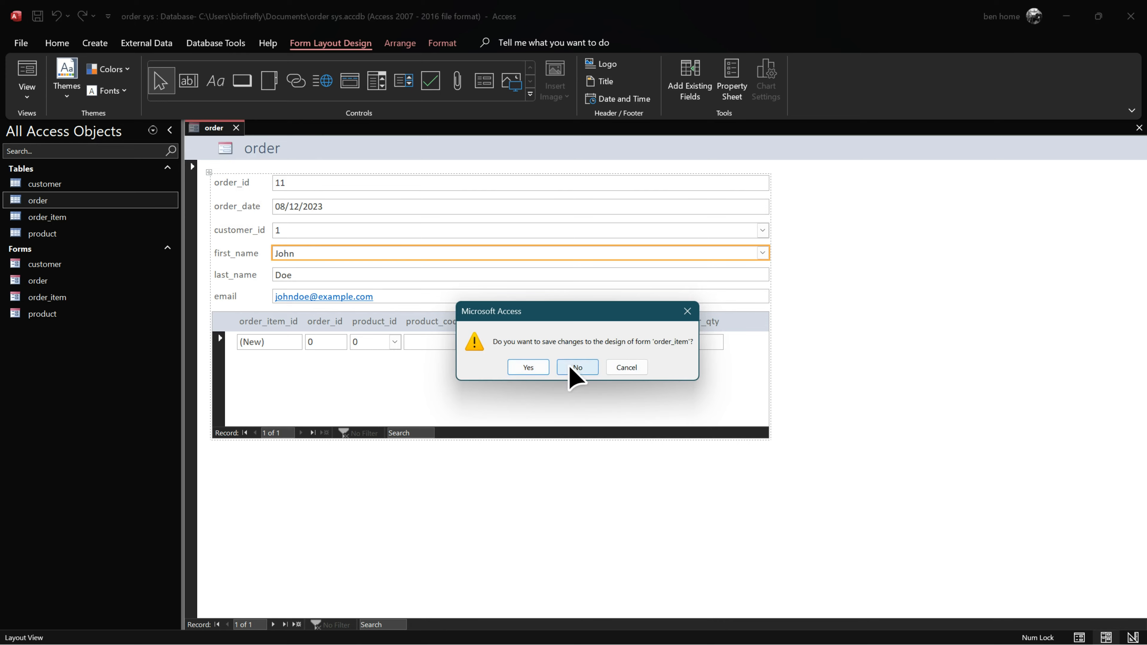
click(576, 367)
click(409, 291)
right_click(409, 292)
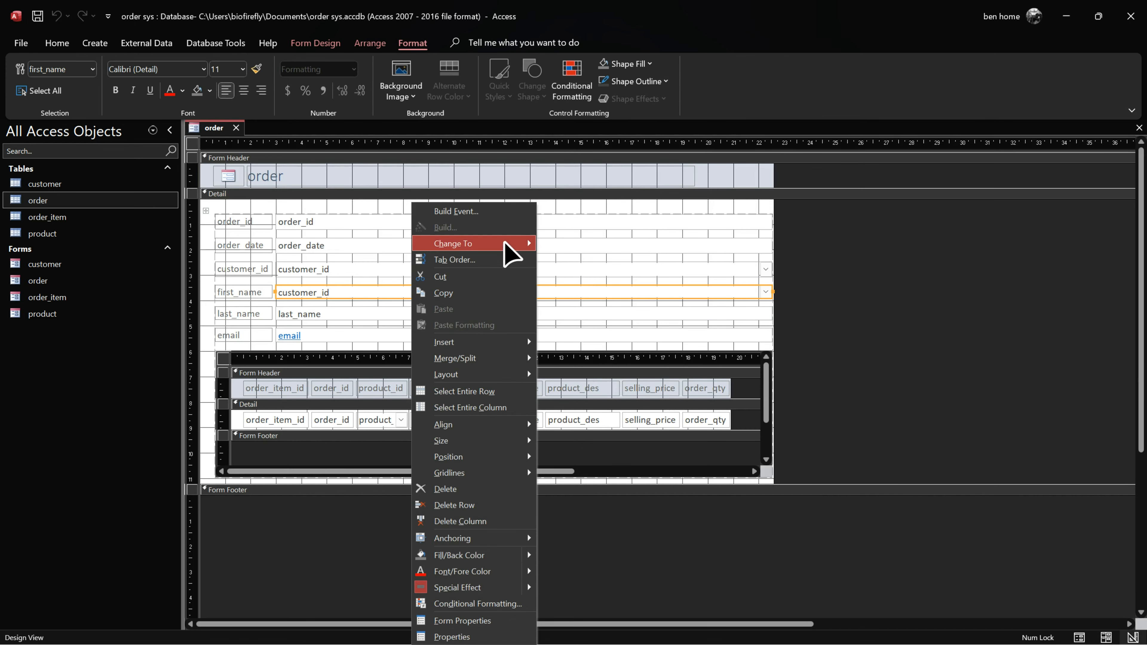
click(384, 316)
Step: Look over the last_name and email controls' options, then return the form to Layout View
right_click(383, 316)
mouse_move(486, 253)
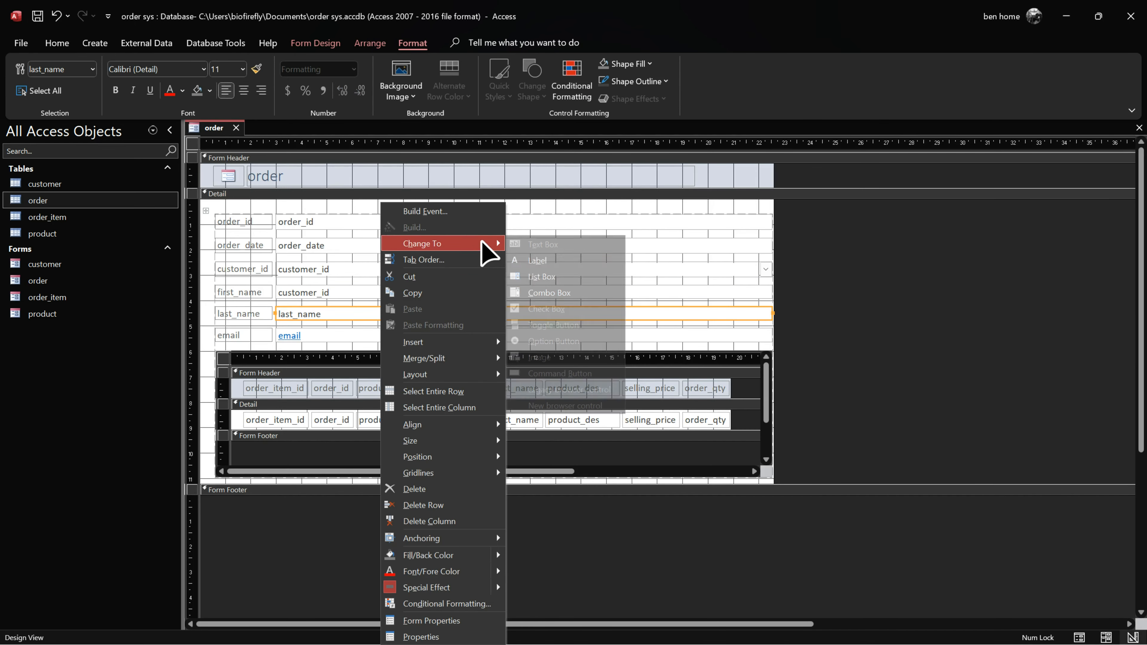
click(334, 337)
right_click(334, 336)
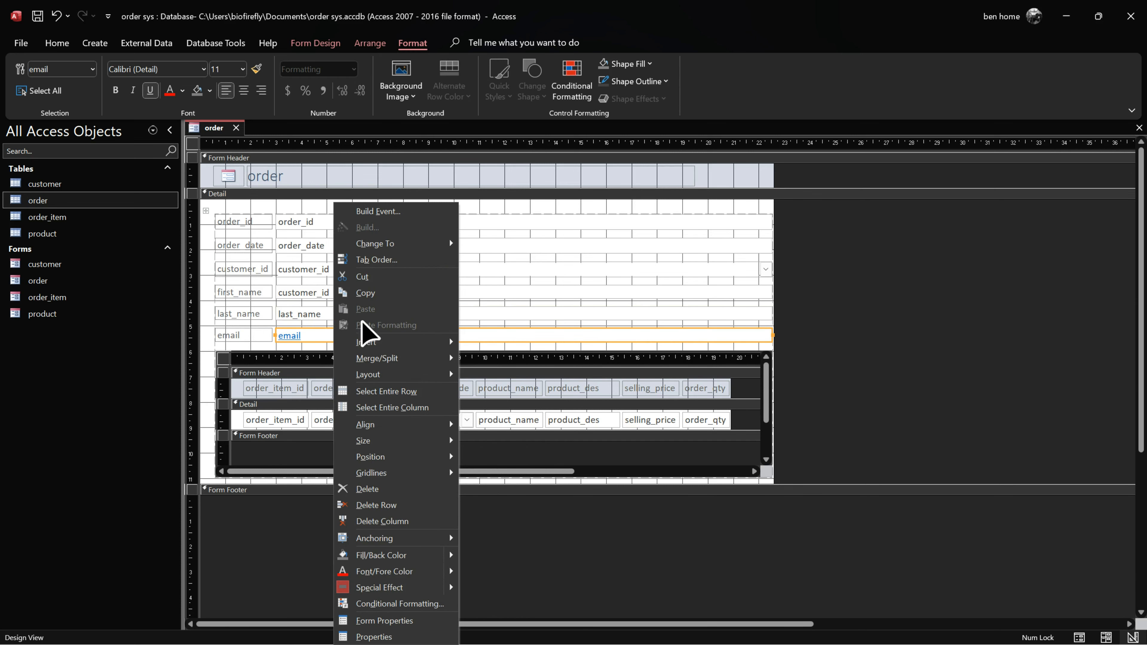
key(Escape)
right_click(219, 128)
click(251, 218)
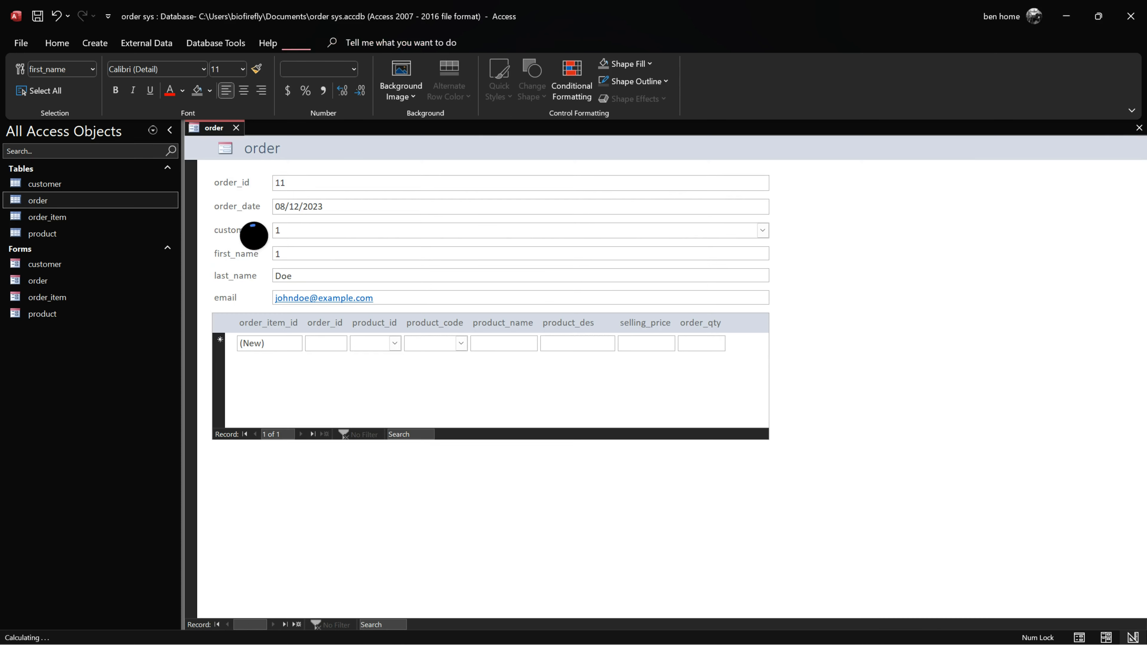
Step: Select the first_name, last_name and email boxes and open their Property Sheet
click(342, 253)
shift+click(414, 298)
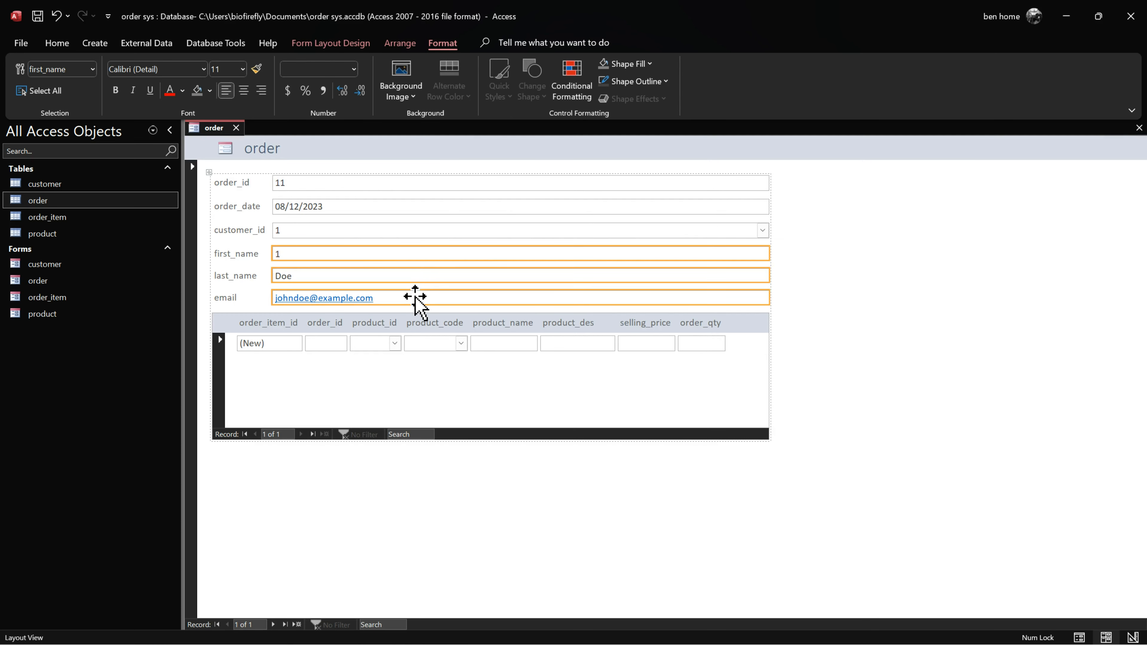
shift+click(246, 254)
shift+click(238, 276)
shift+click(234, 297)
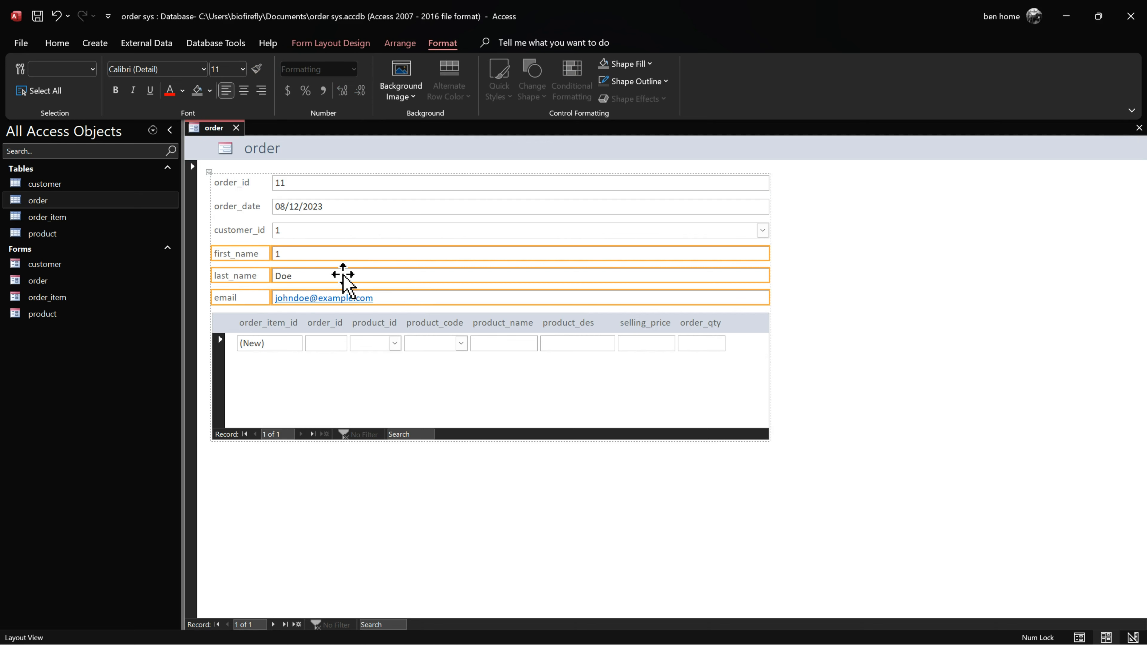
click(361, 45)
click(731, 74)
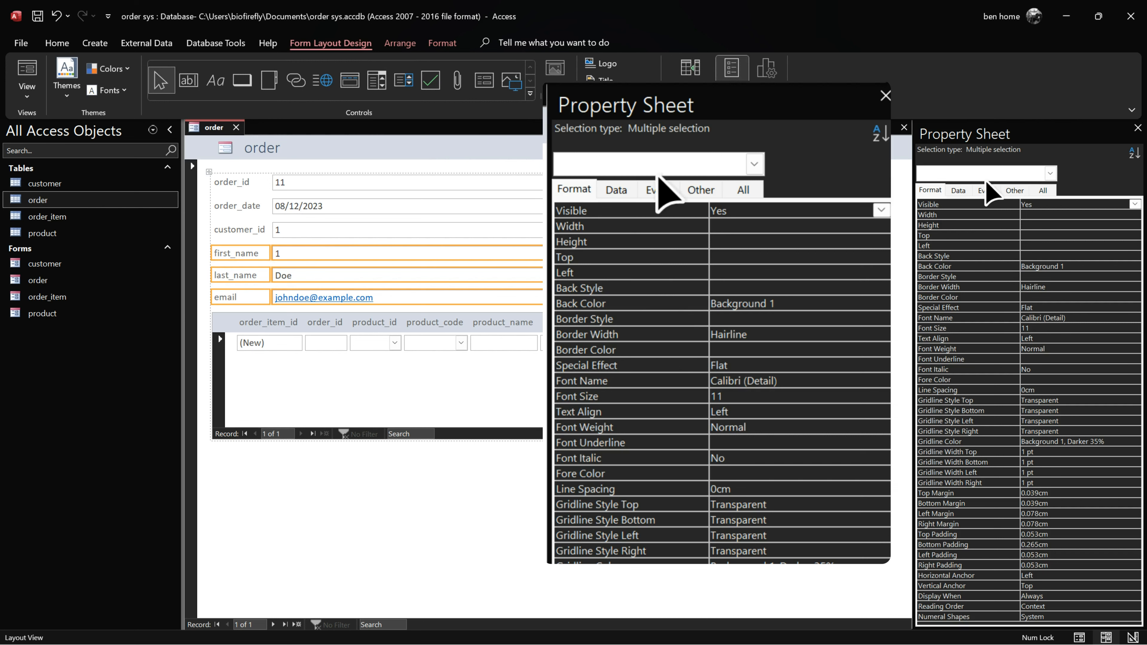
click(1050, 173)
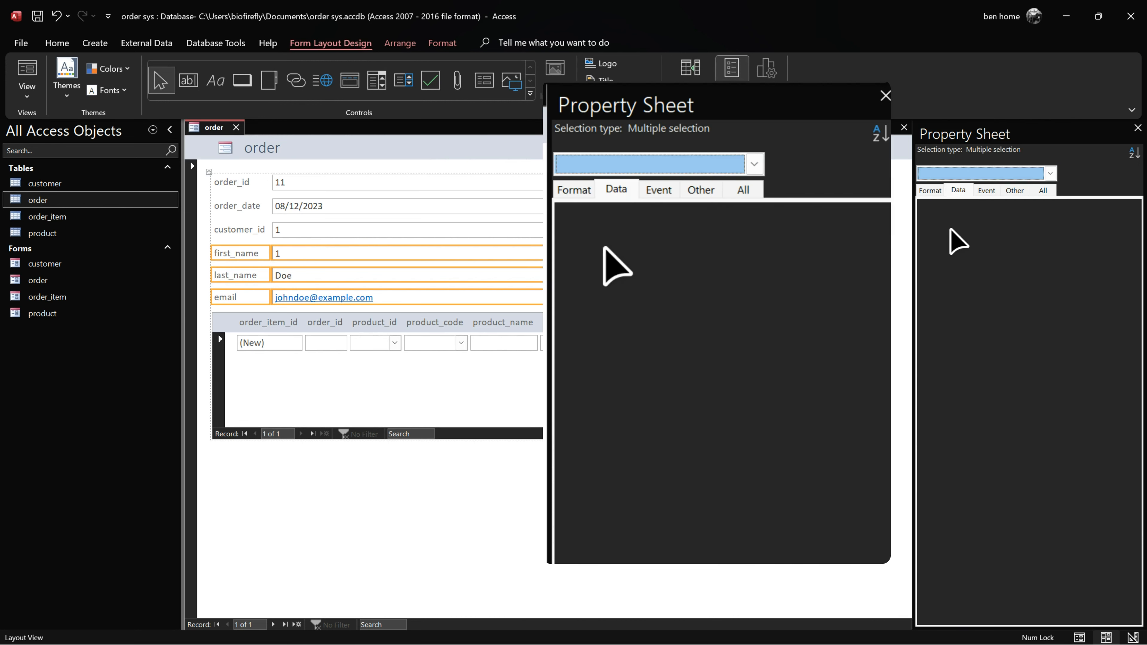
click(936, 192)
click(406, 253)
shift+click(406, 275)
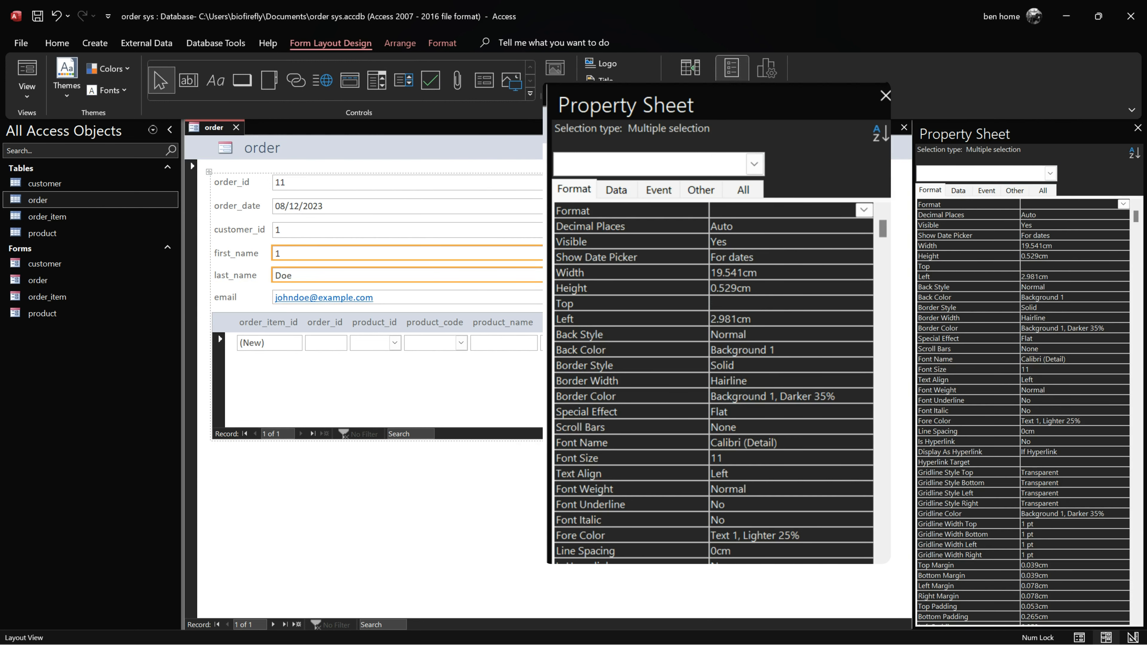
shift+click(406, 297)
Step: Set Locked to Yes on the three boxes' Data tab and return to Form View
scroll(1012, 276, down, 3)
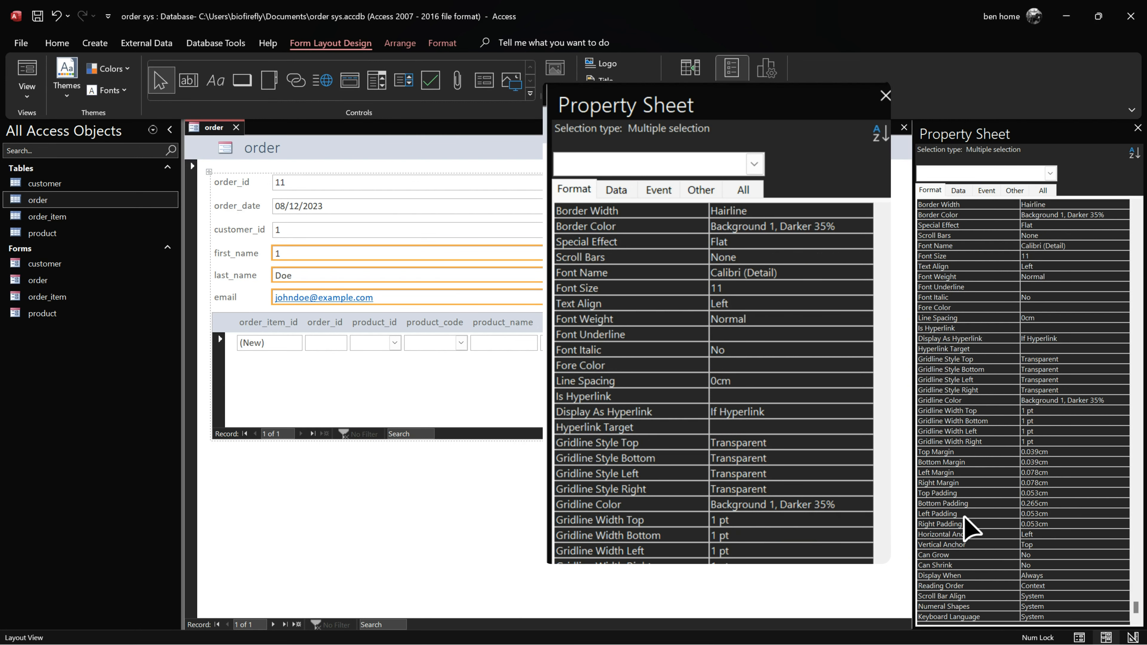
scroll(964, 524, up, 3)
click(954, 190)
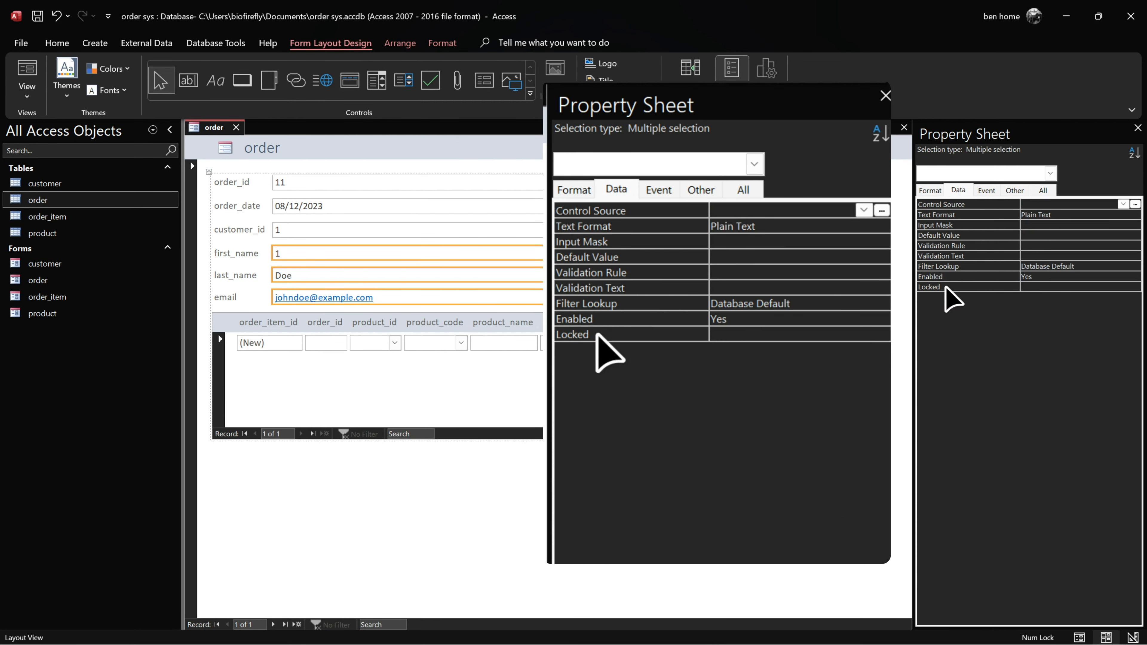
double_click(1024, 287)
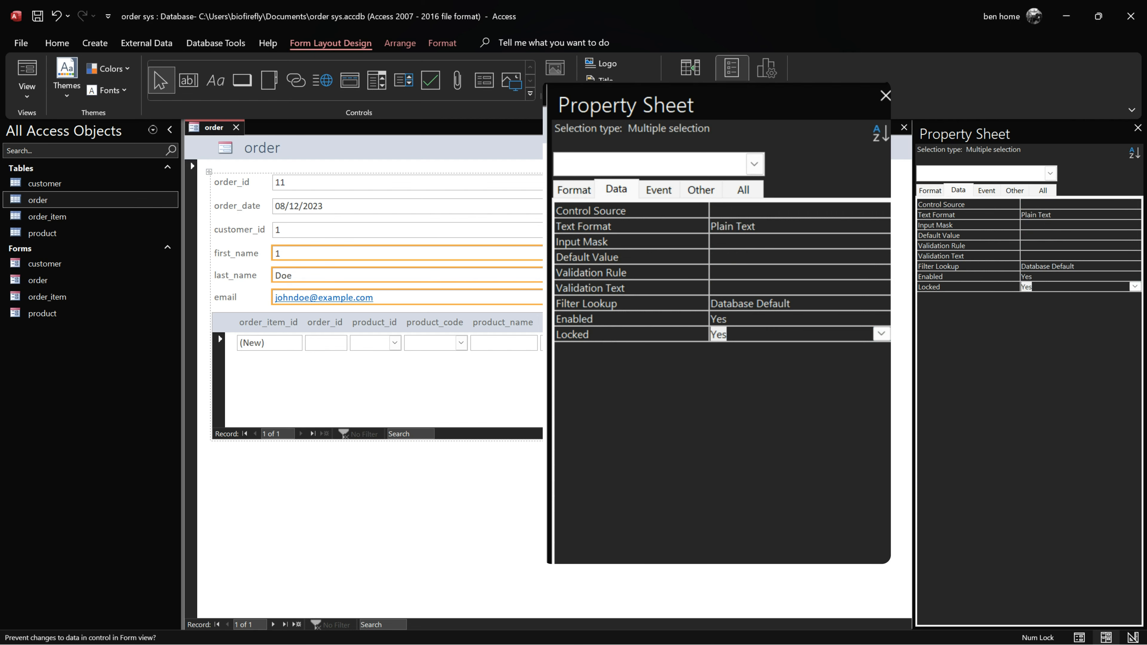
click(835, 289)
click(762, 230)
right_click(207, 131)
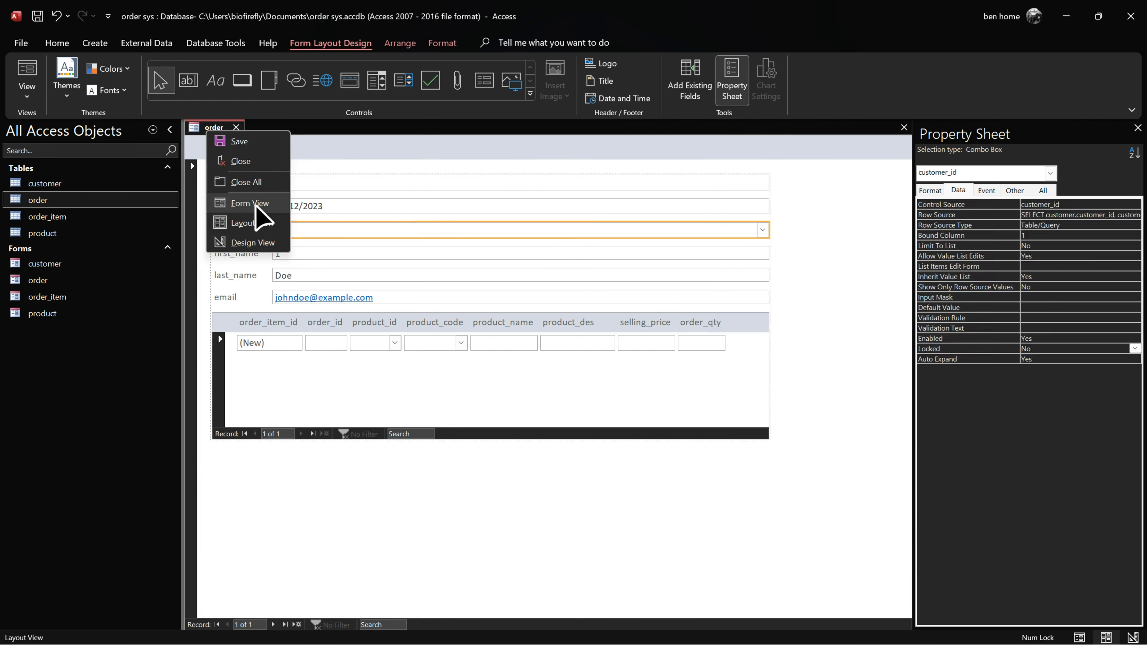
click(251, 203)
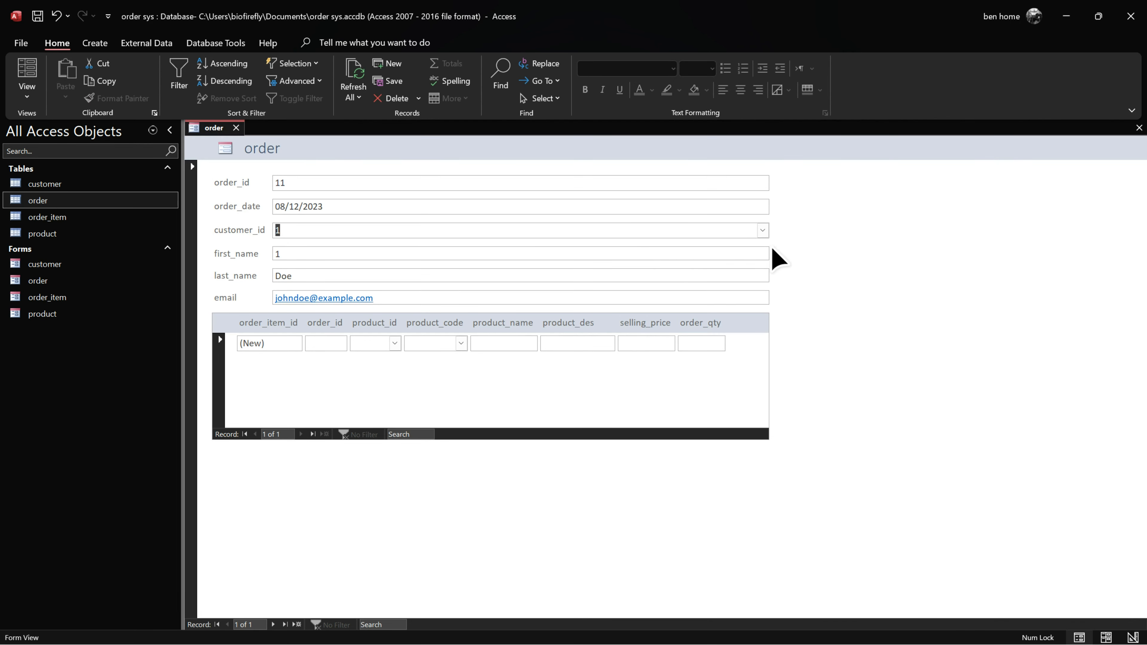
Step: Set the order's customer_id to customer 3 and check that first_name can't be edited
click(762, 230)
click(664, 269)
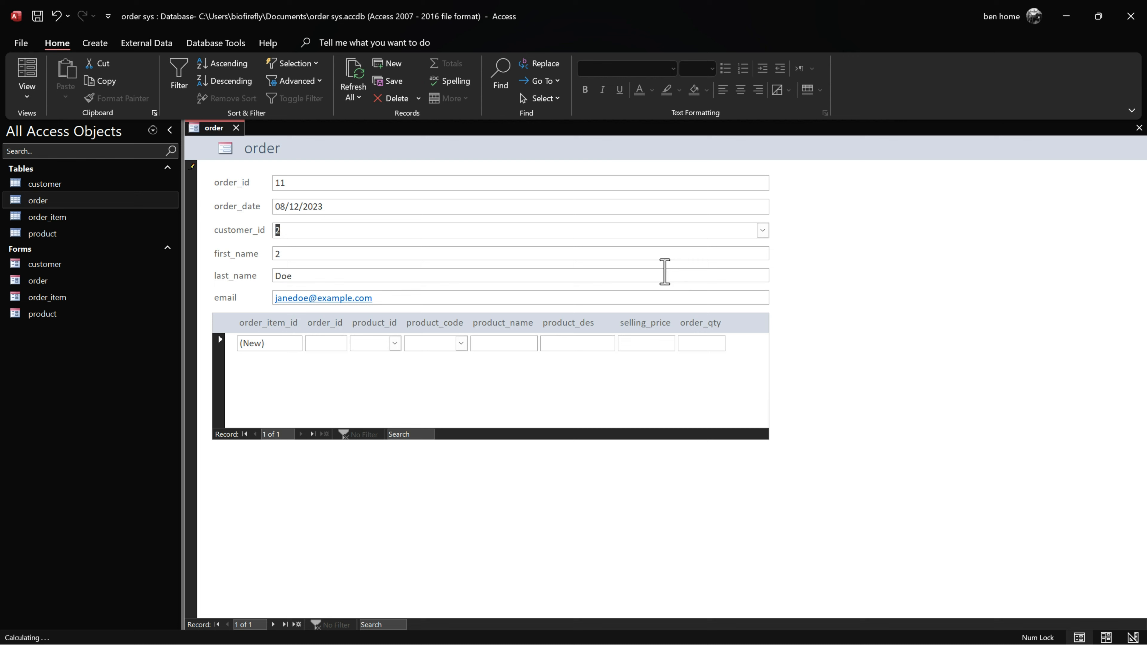
click(762, 230)
click(682, 290)
click(557, 254)
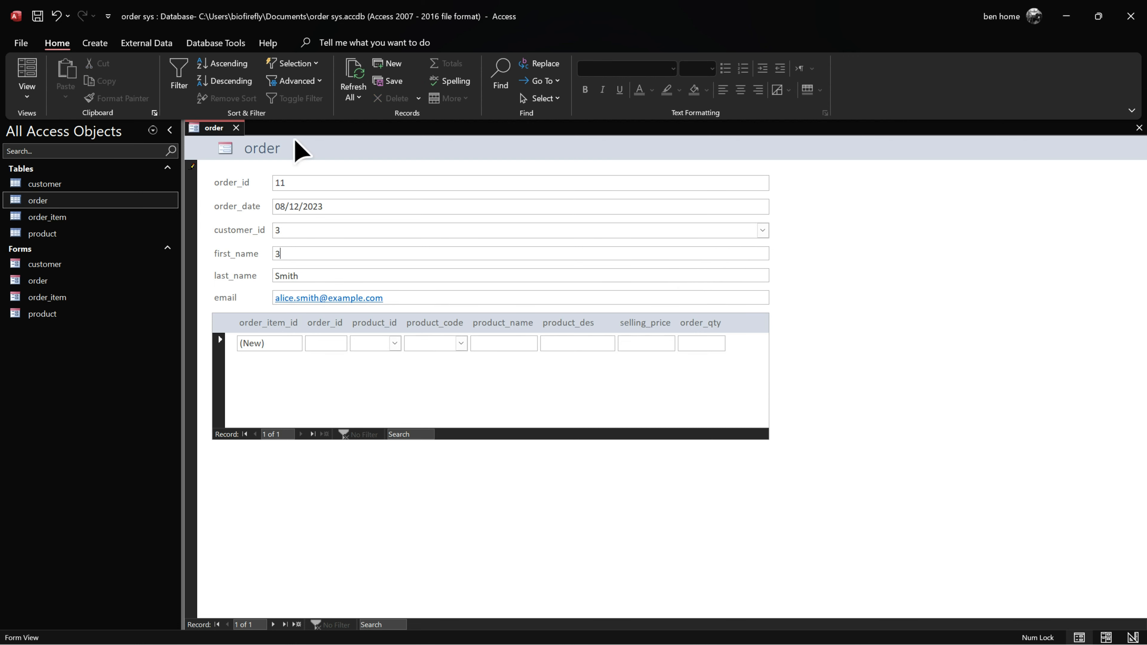
Step: In Layout View, set the first_name box's Control Source to first_name, then return to Form View
right_click(211, 130)
click(254, 225)
right_click(291, 253)
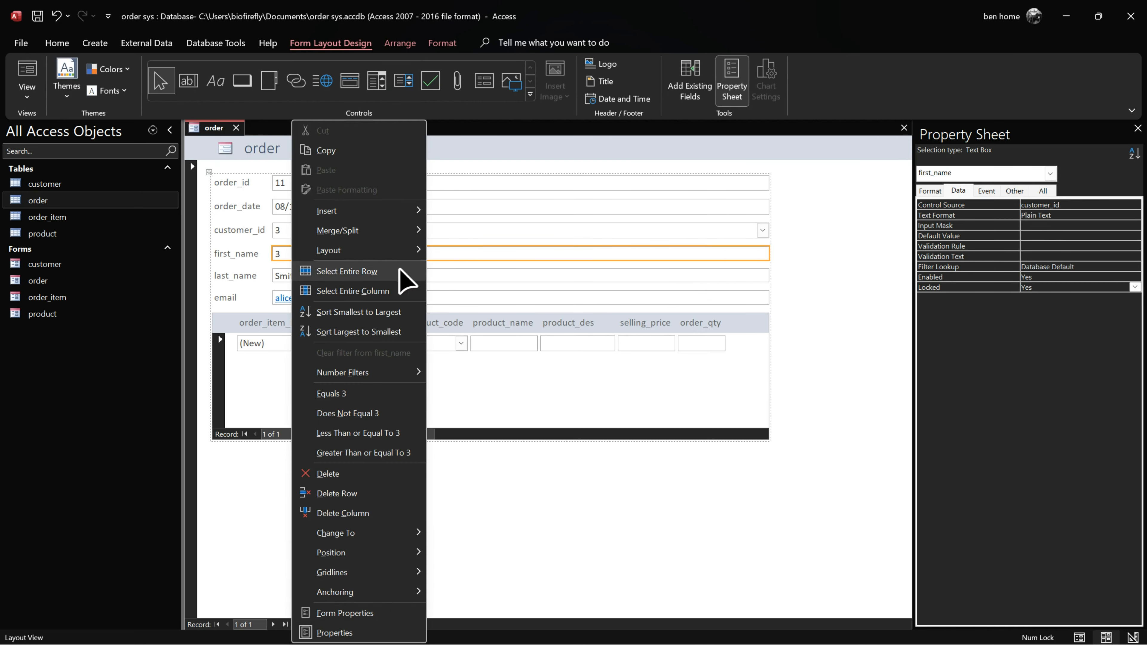
mouse_move(401, 259)
click(736, 250)
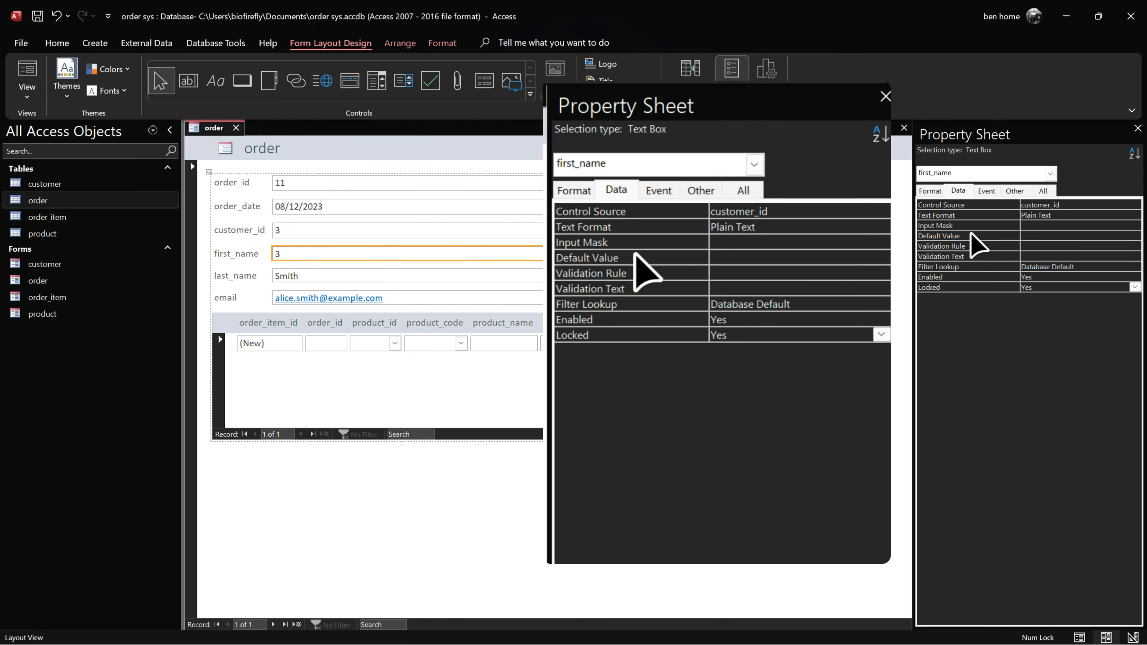
click(802, 215)
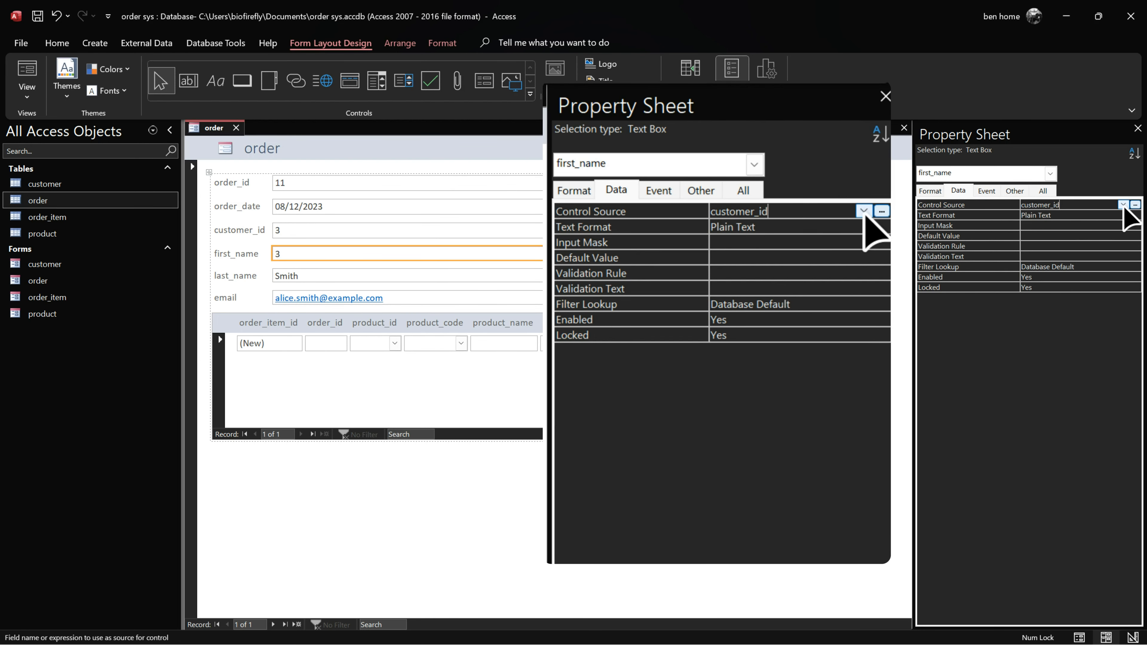
click(862, 210)
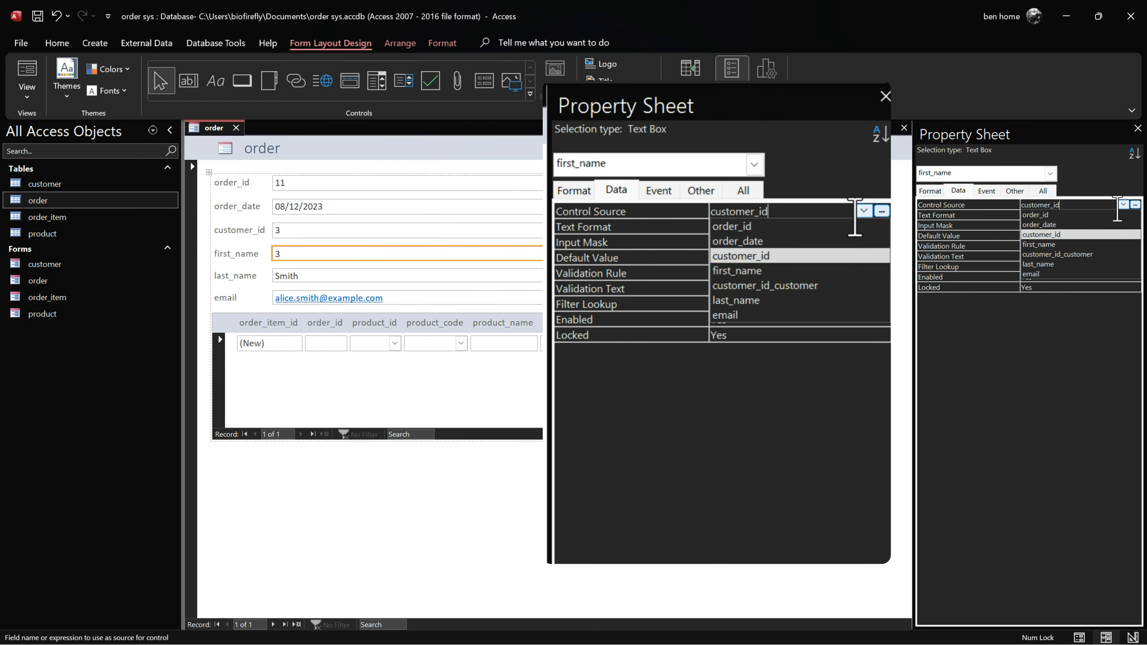
click(1074, 246)
click(499, 253)
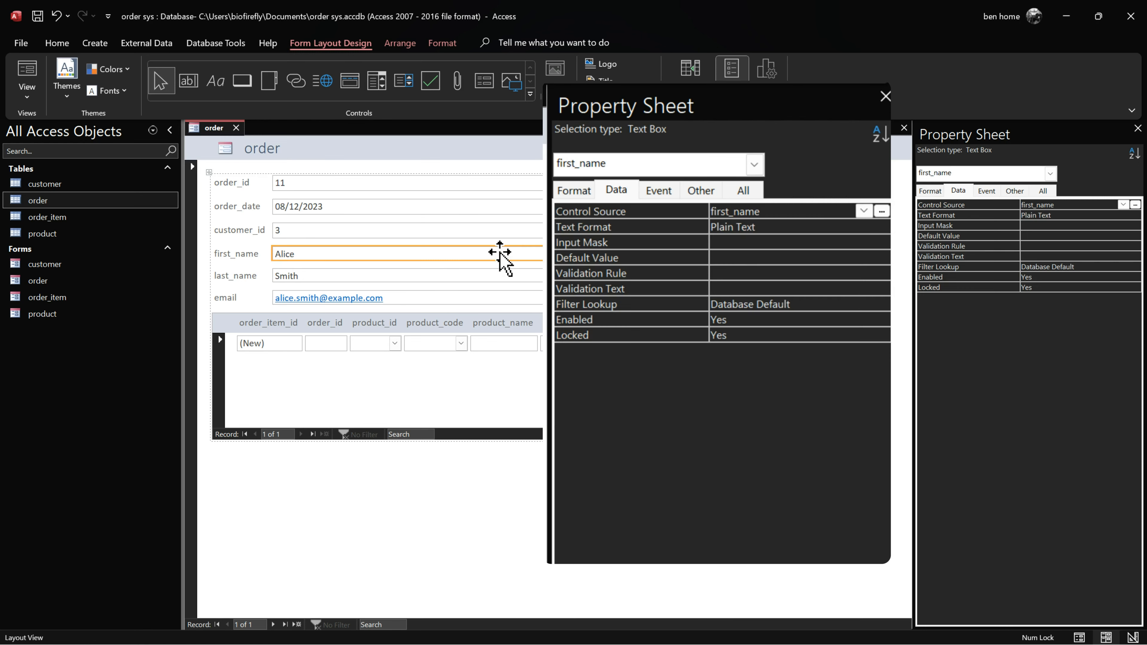
right_click(217, 128)
click(260, 201)
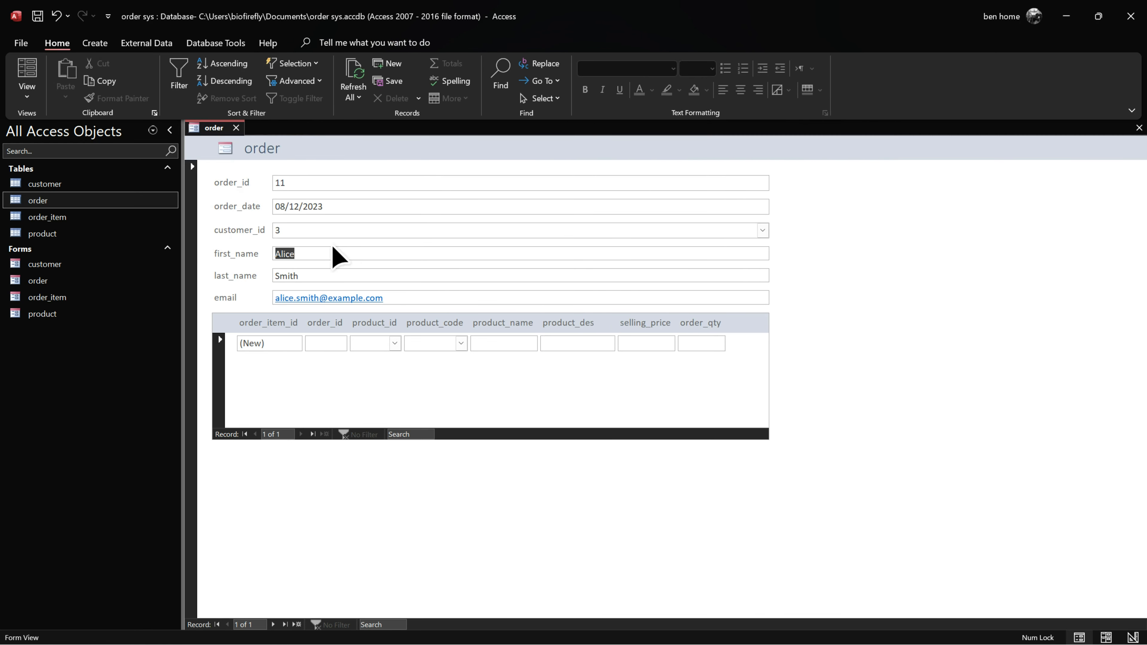
Step: Confirm first_name is locked, then switch the order form to Layout View
click(317, 254)
click(260, 259)
right_click(217, 128)
click(253, 220)
Step: Select the first_name, last_name and email boxes together with their labels
drag(241, 256, 406, 298)
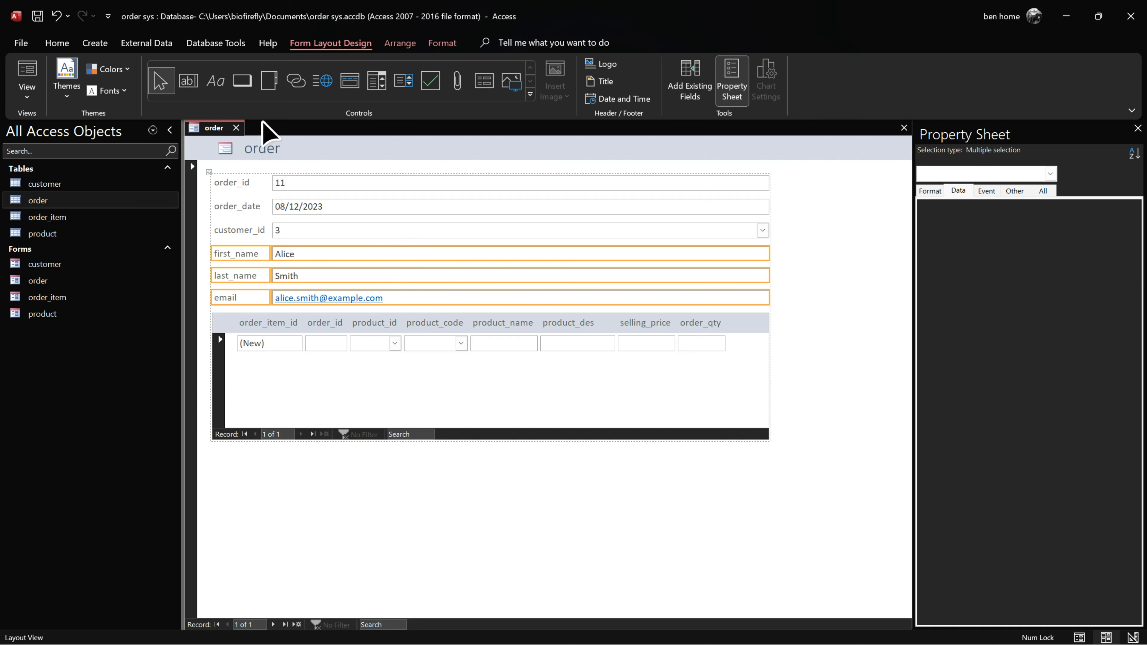
click(440, 43)
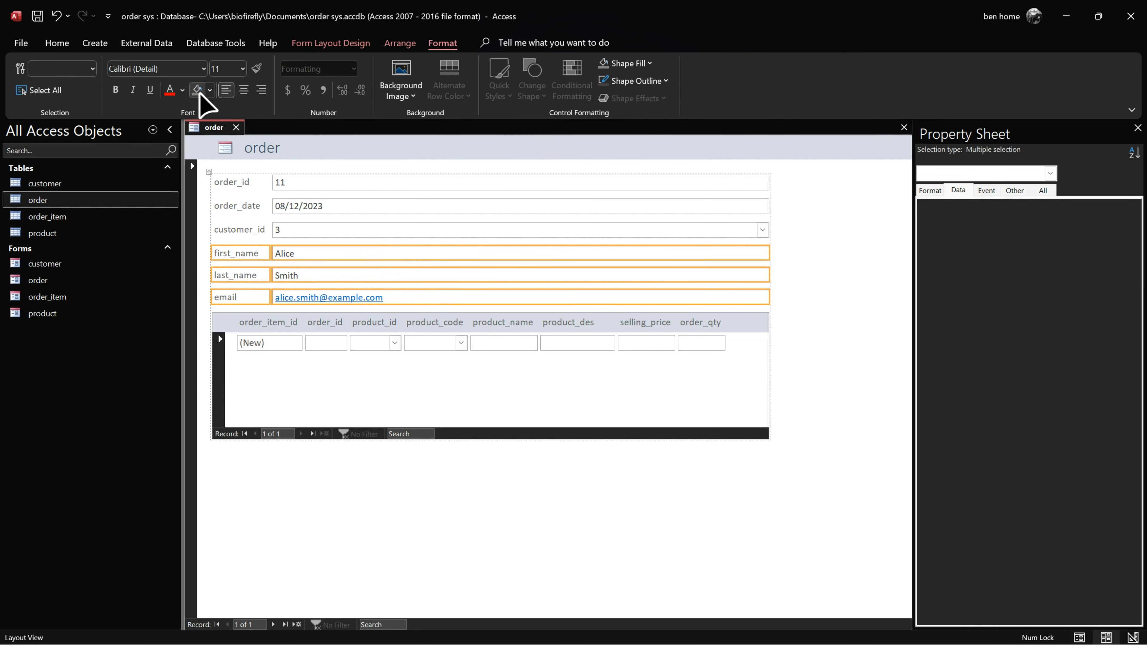
click(465, 167)
click(590, 252)
shift+click(550, 277)
shift+click(535, 298)
click(414, 91)
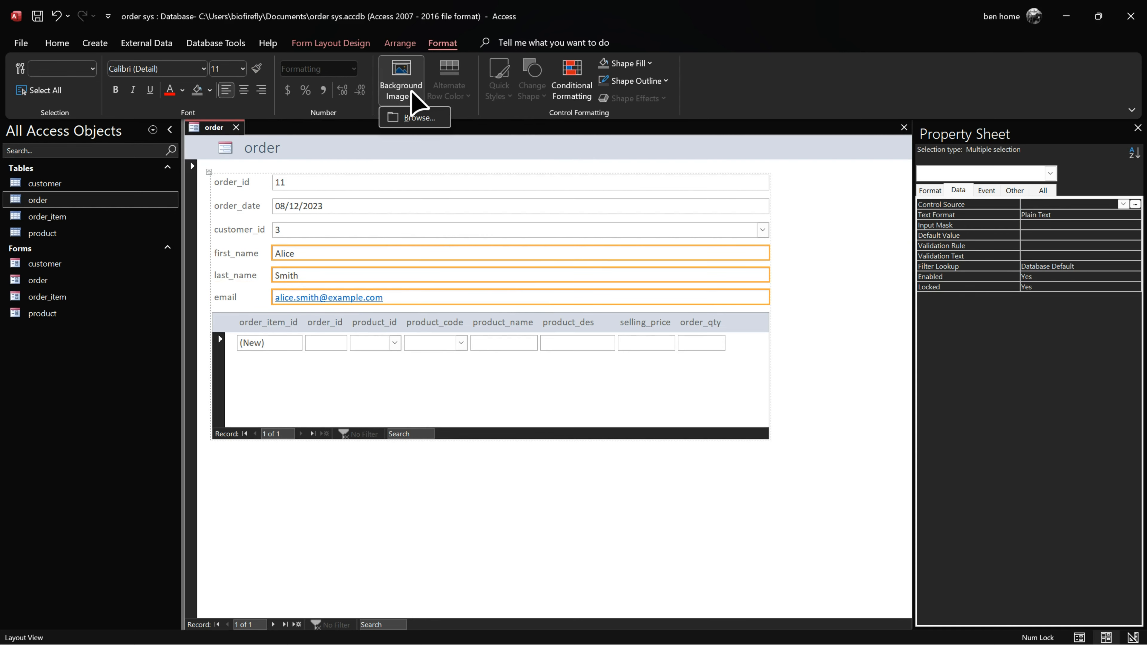
click(725, 103)
click(236, 256)
shift+click(406, 299)
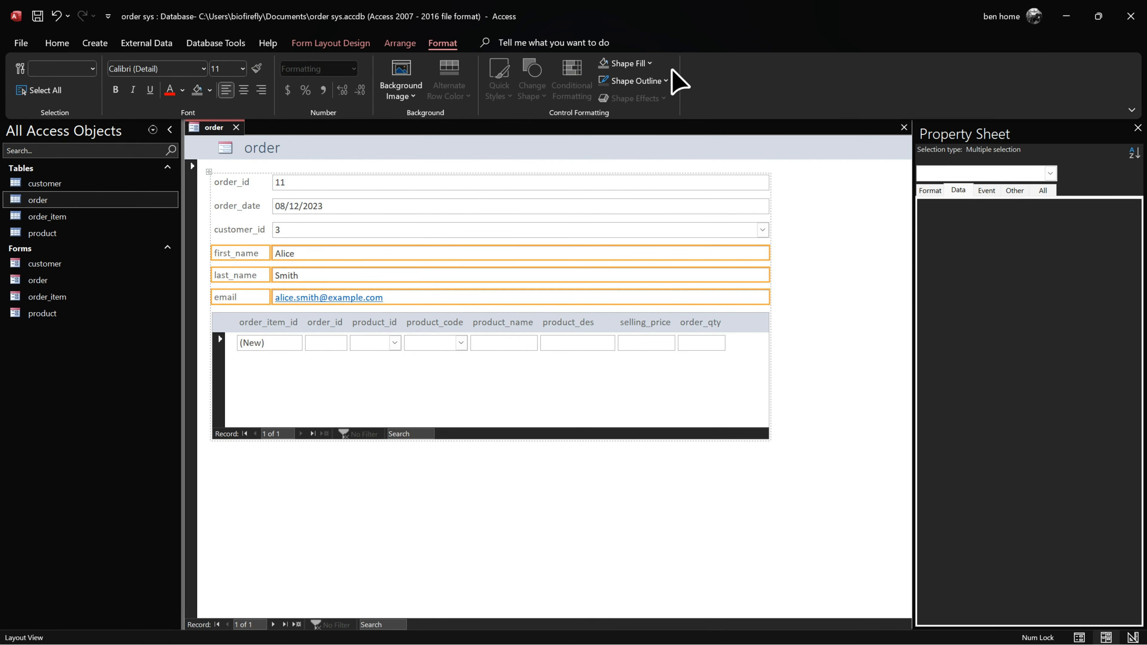
Step: Give the locked customer fields and labels a grey fill and return to Form View
click(652, 64)
click(623, 137)
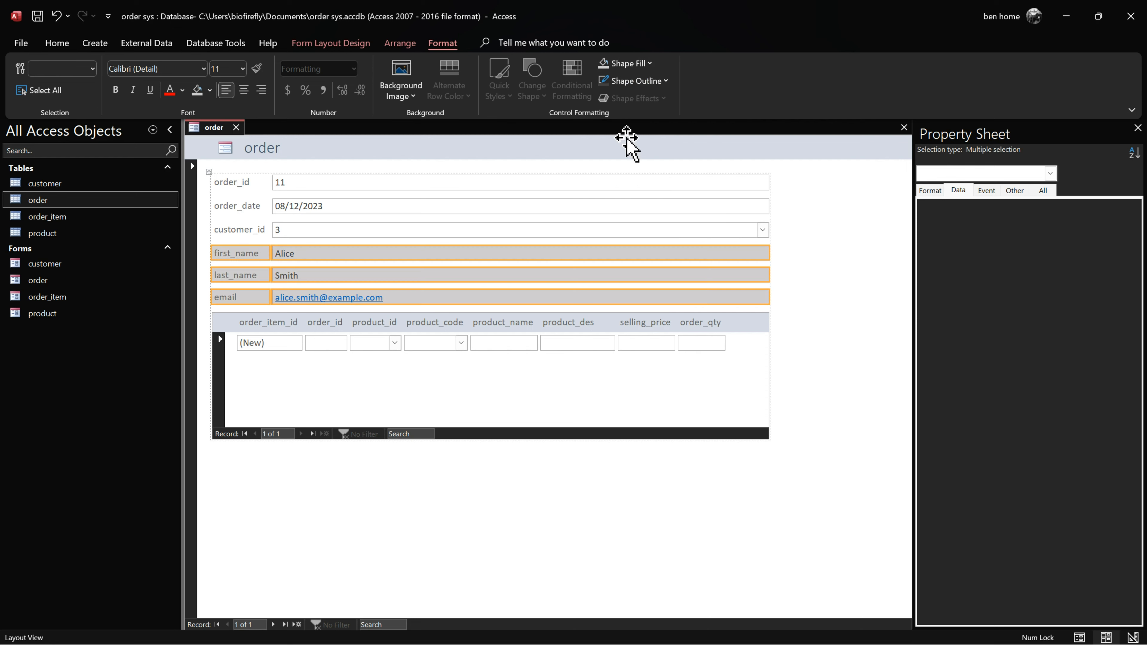
click(821, 261)
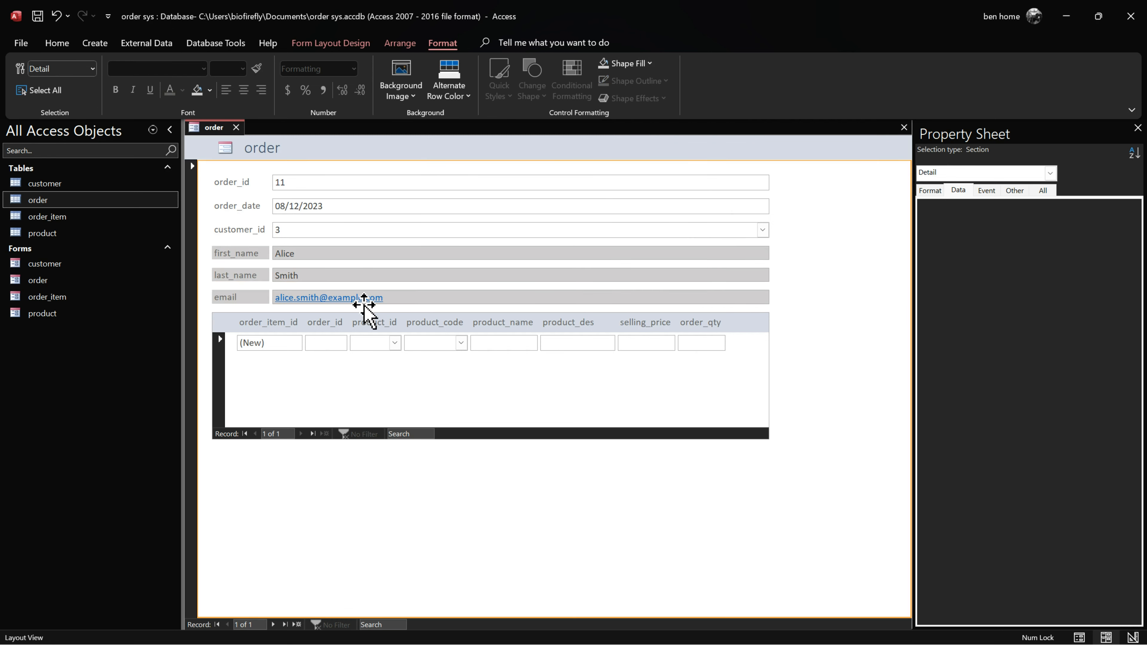
right_click(208, 130)
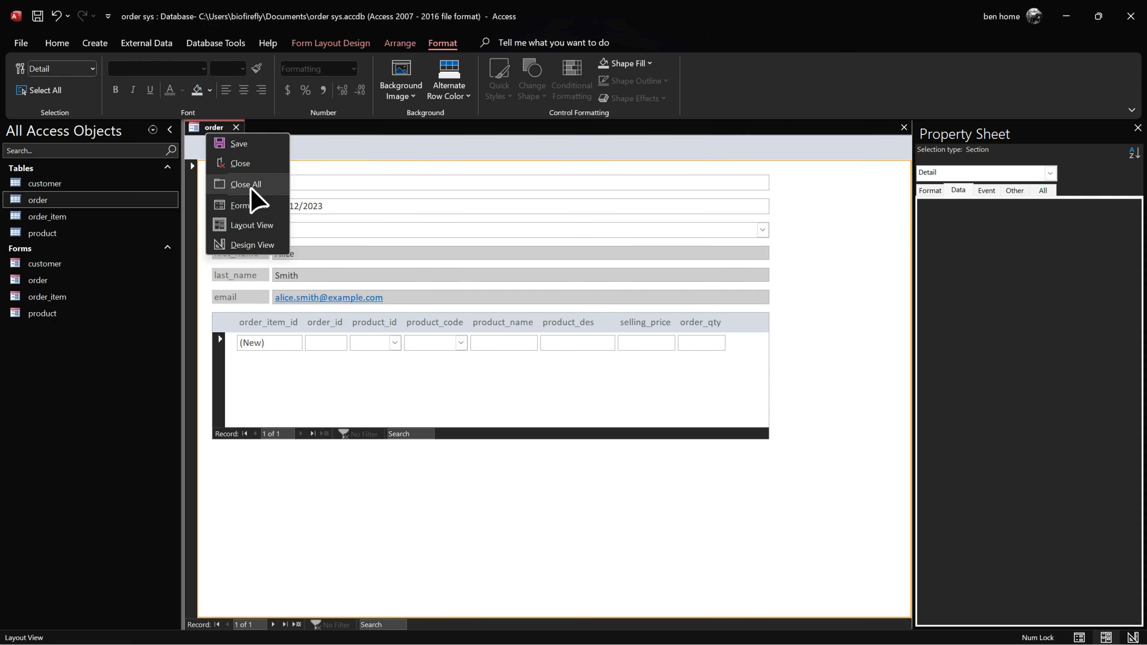
click(261, 207)
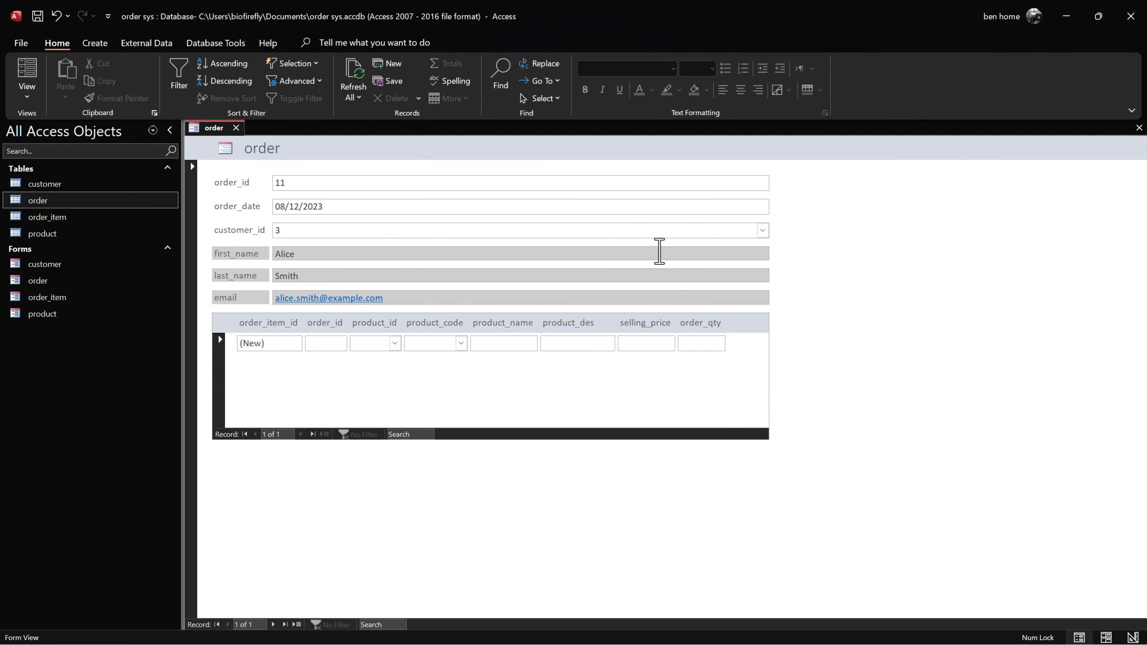
Step: Try the product list on a new order-item row without choosing a product
click(581, 374)
key(Tab)
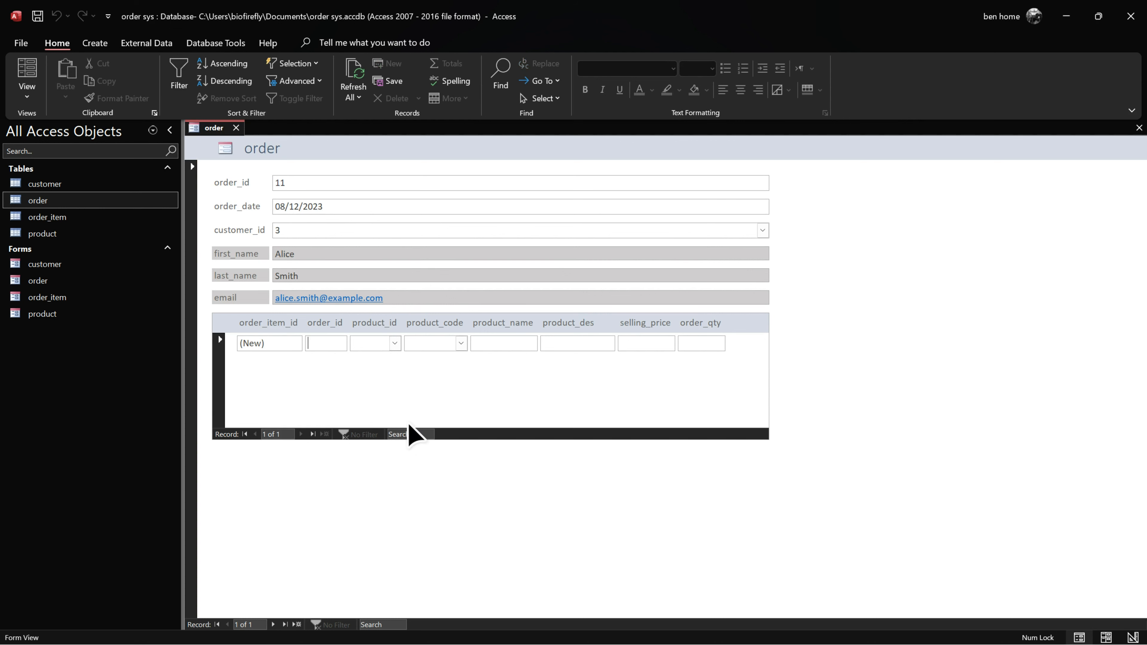
click(395, 344)
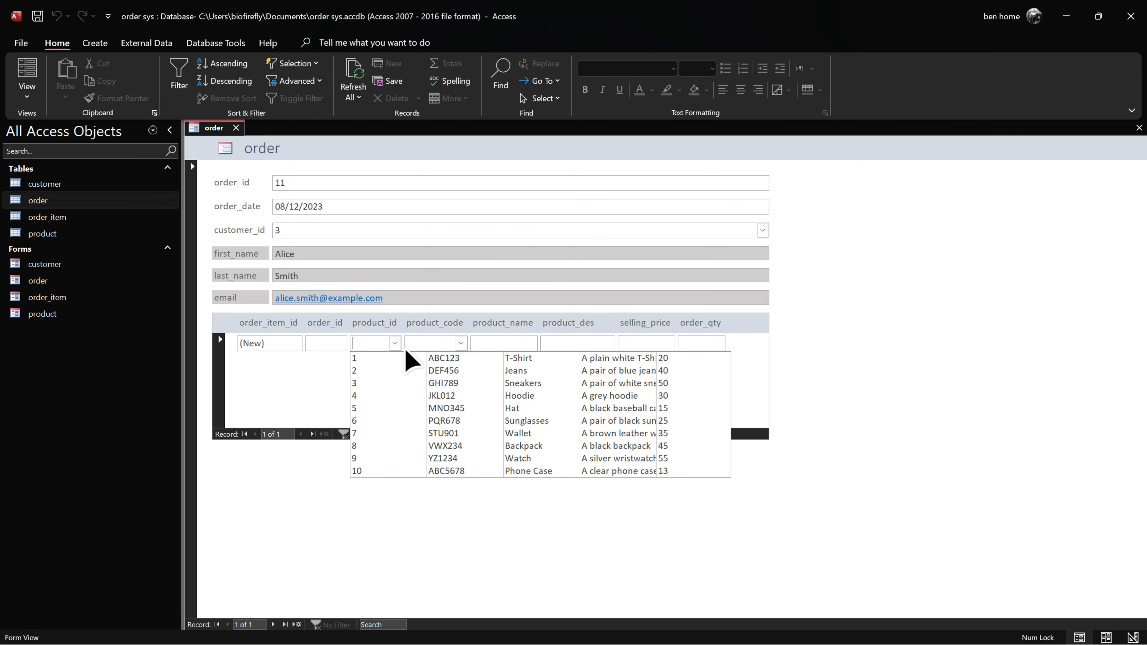
click(567, 328)
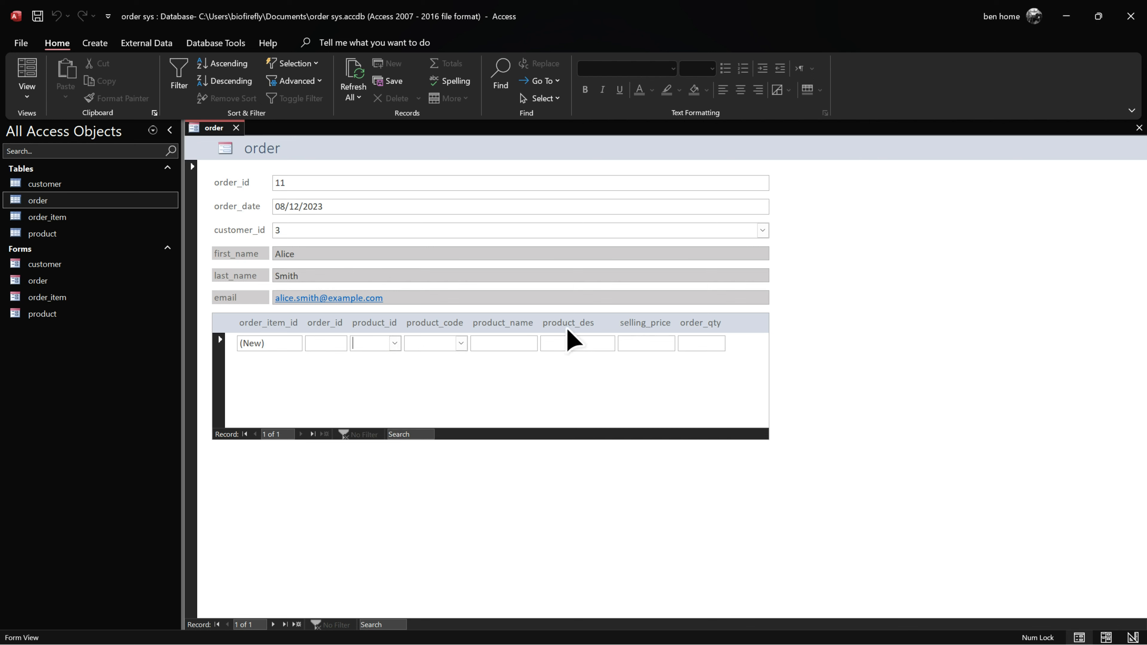
Step: In Design View, bind the subform's product_code control to product_code and change it to a text box
right_click(219, 133)
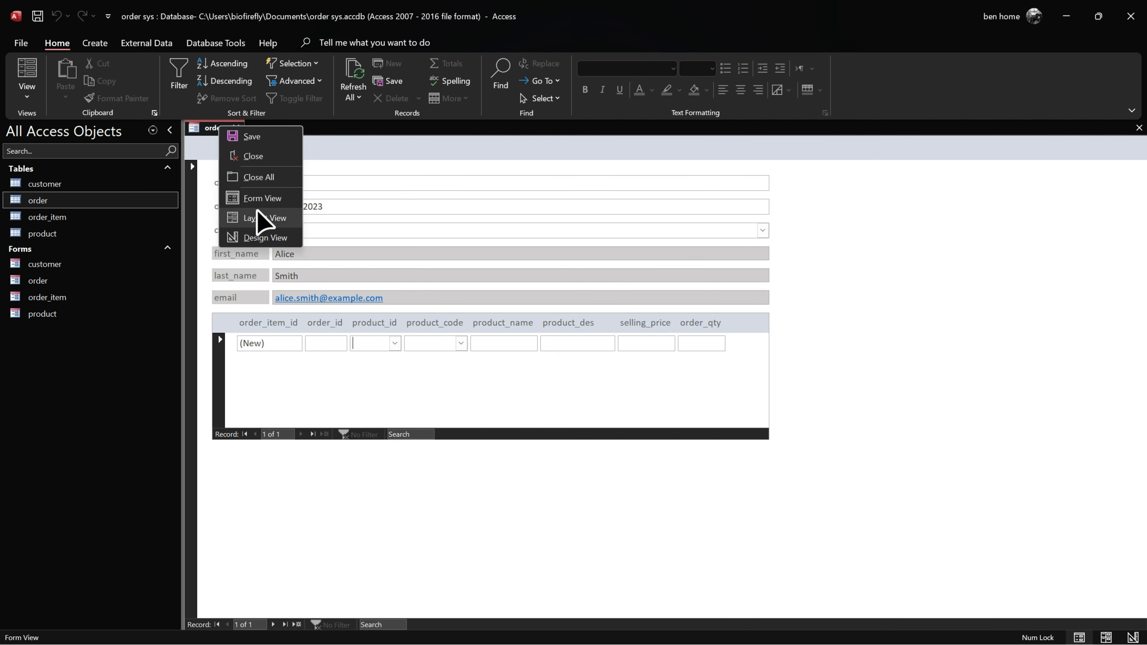
click(275, 239)
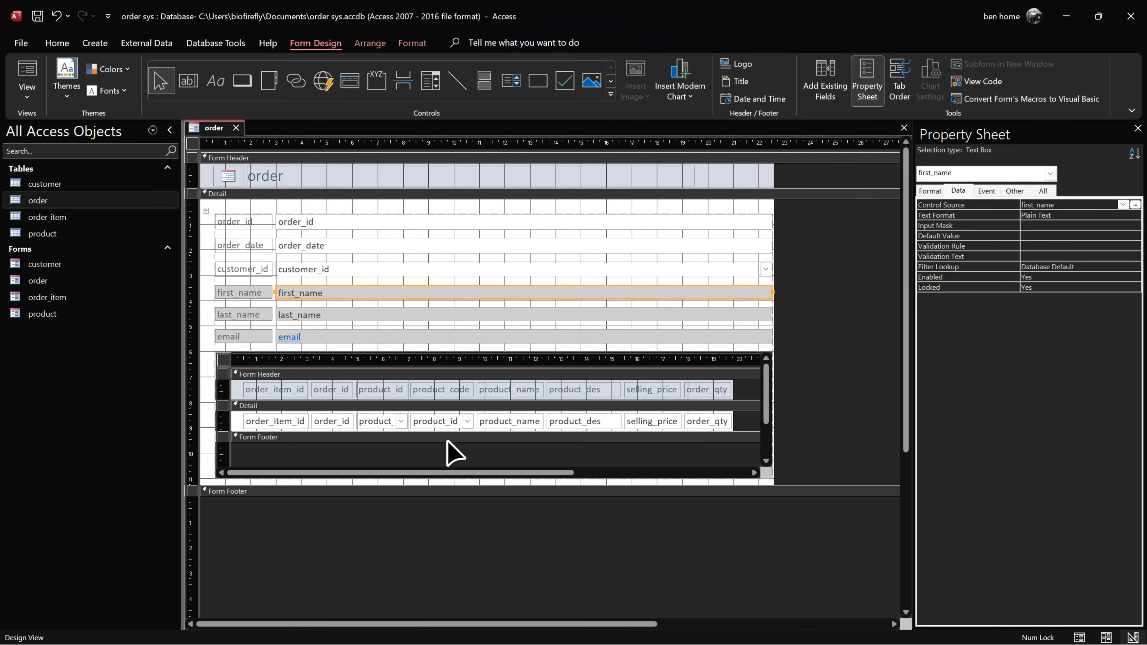
click(447, 422)
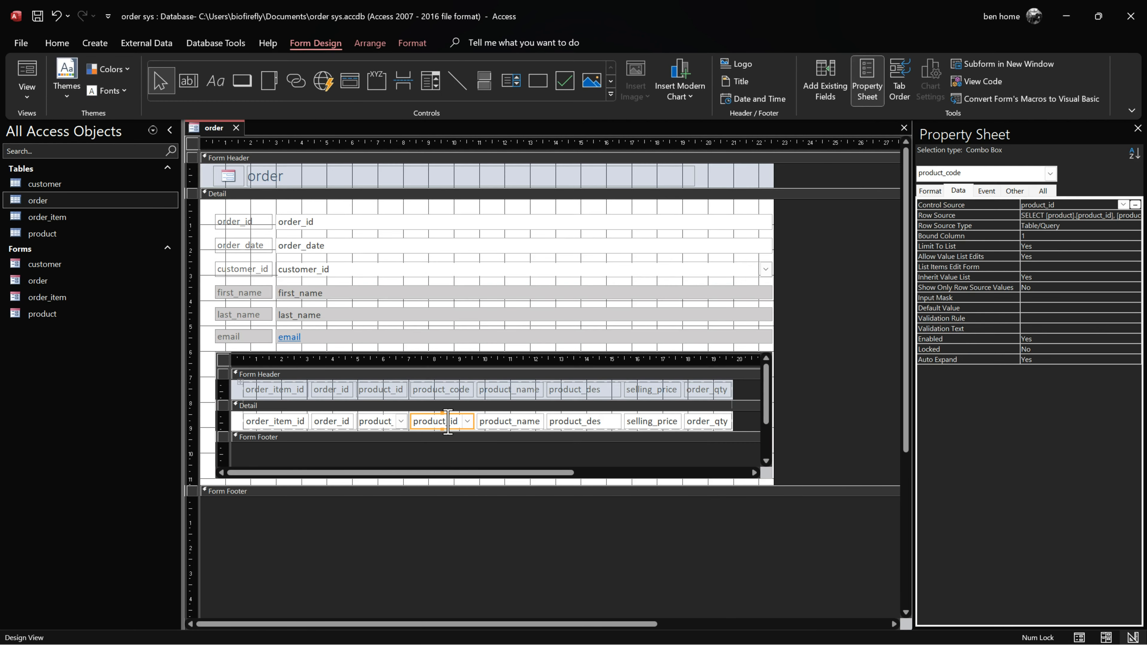
click(1082, 209)
click(1123, 204)
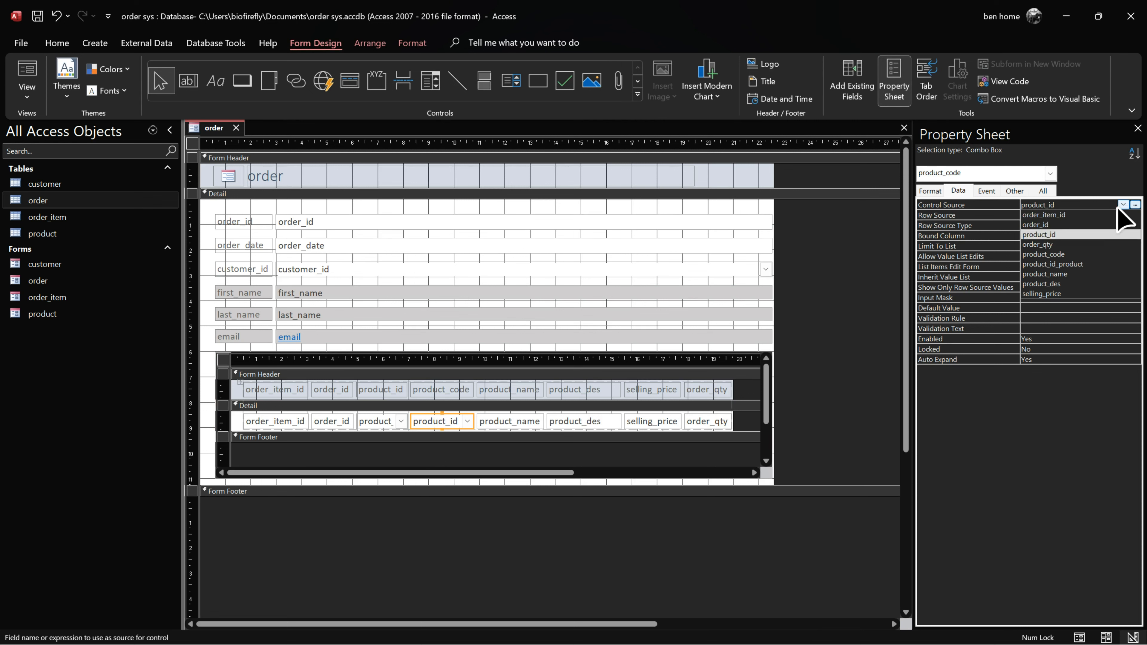
click(1069, 254)
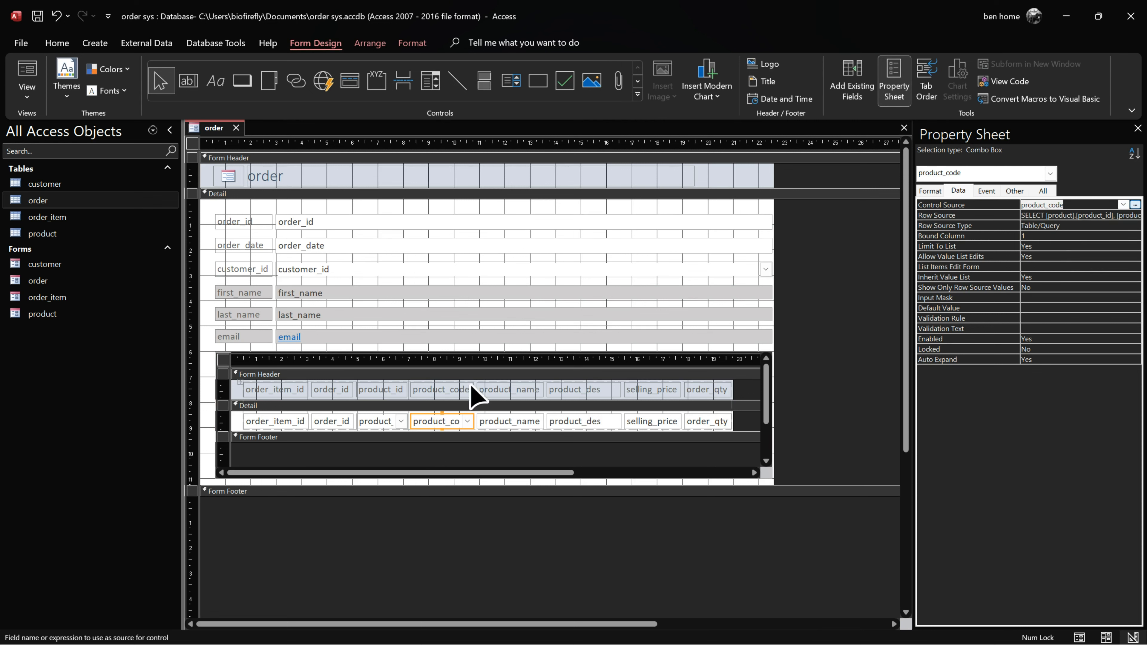
right_click(436, 420)
mouse_move(520, 263)
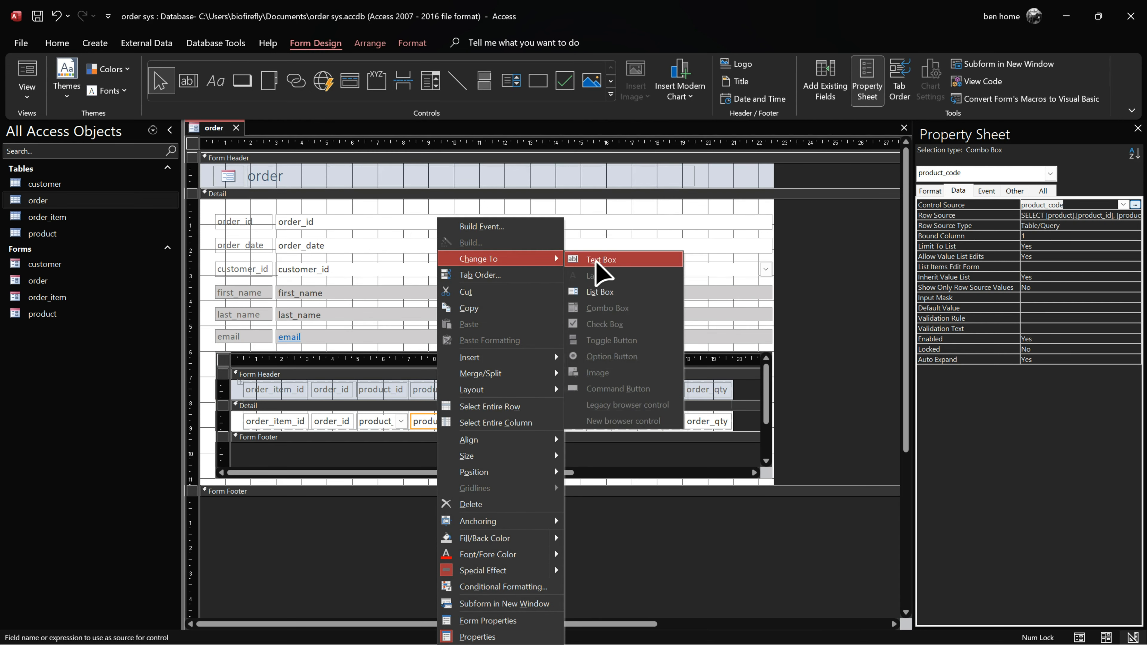
click(587, 269)
Step: Set Locked to Yes for product_code, product_name, product_des and selling_price
shift+click(509, 423)
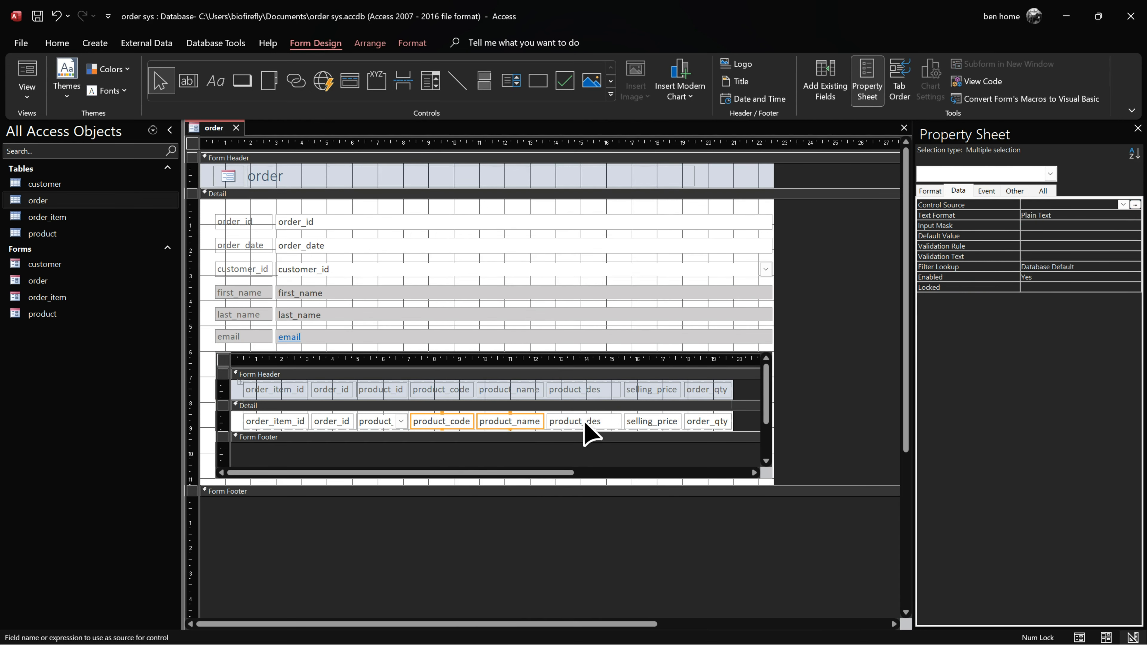
shift+click(585, 423)
shift+click(650, 423)
click(936, 192)
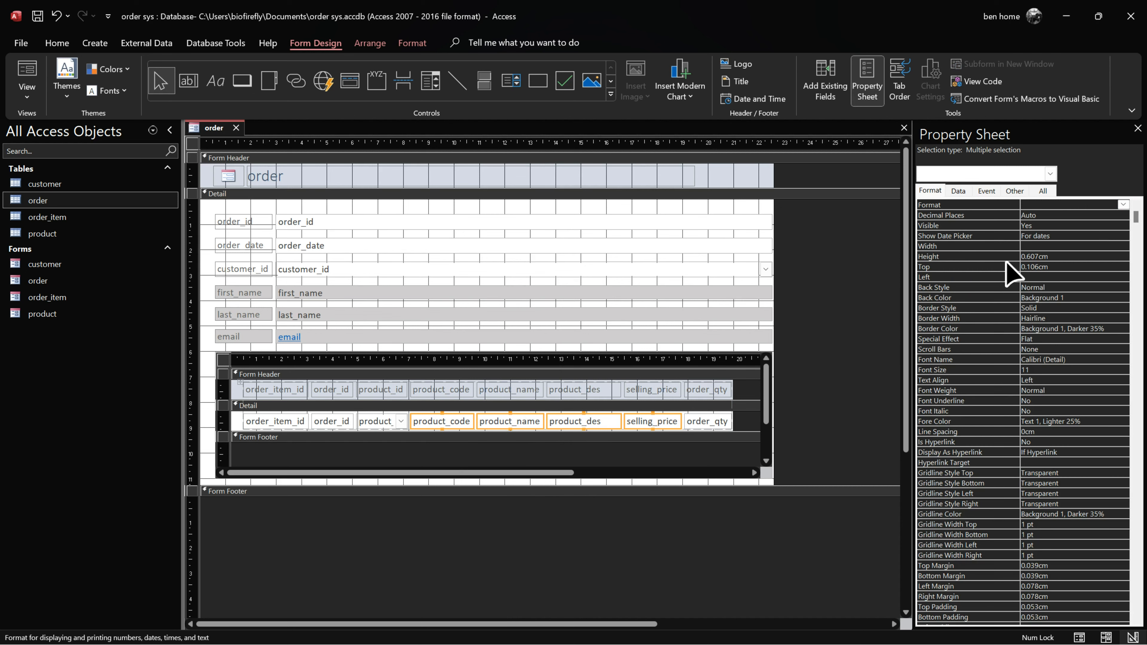
click(962, 191)
click(1045, 287)
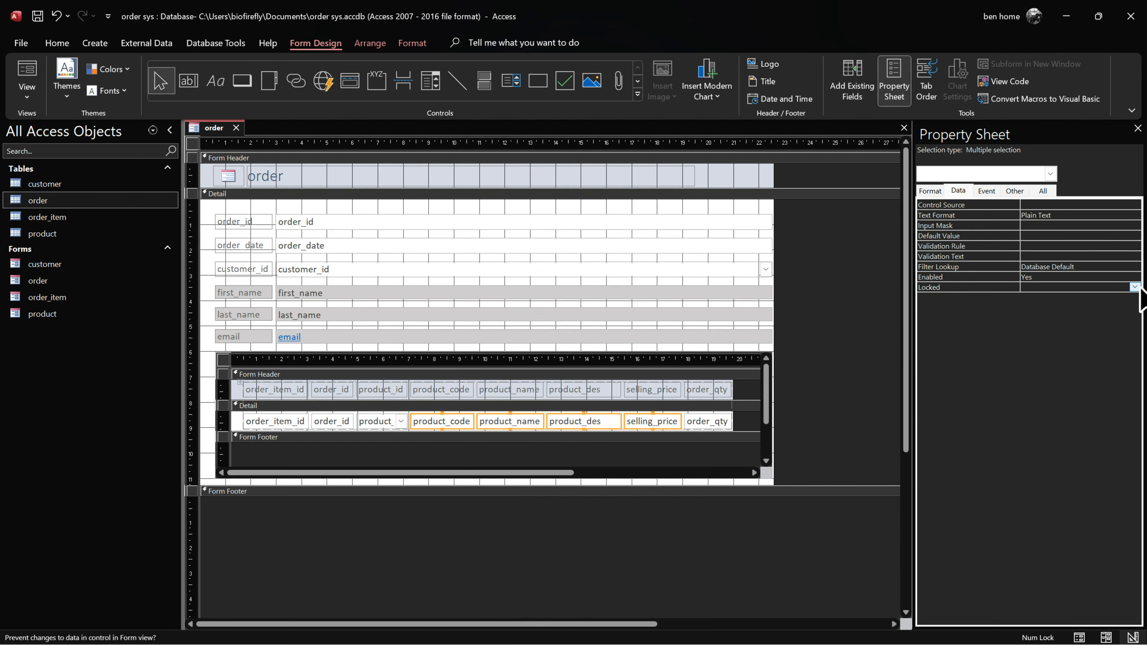
click(1134, 287)
click(1035, 298)
Step: Test the locking in Form View, then fill product_code, product_name and product_des light grey in Layout View
right_click(214, 135)
click(270, 223)
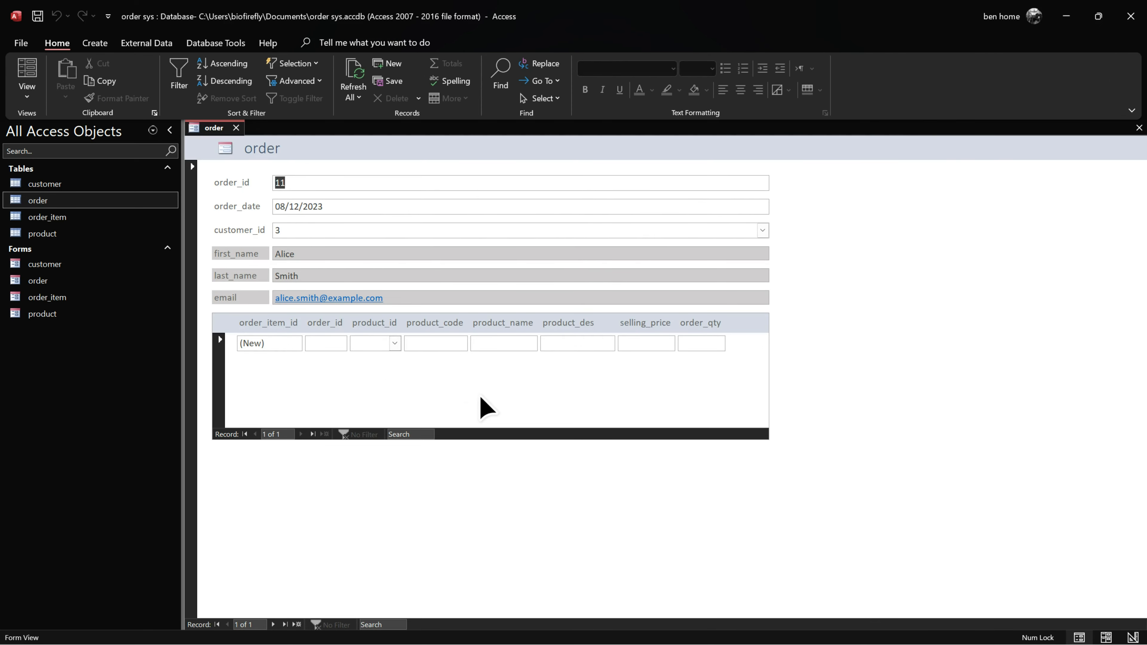
right_click(217, 129)
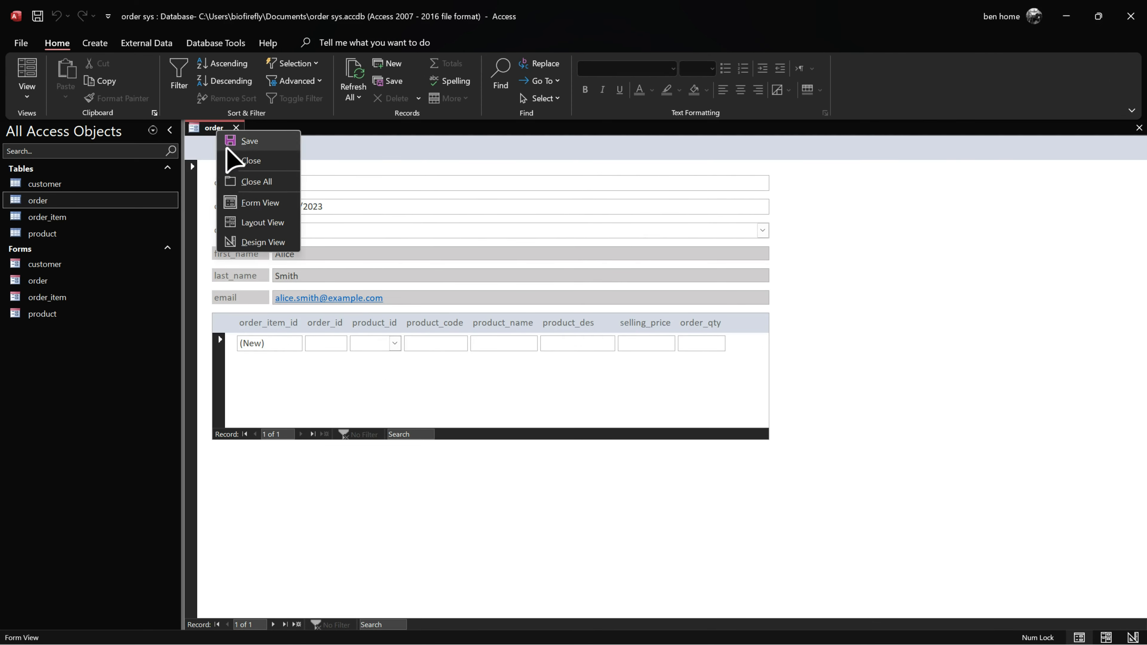
click(257, 226)
click(444, 346)
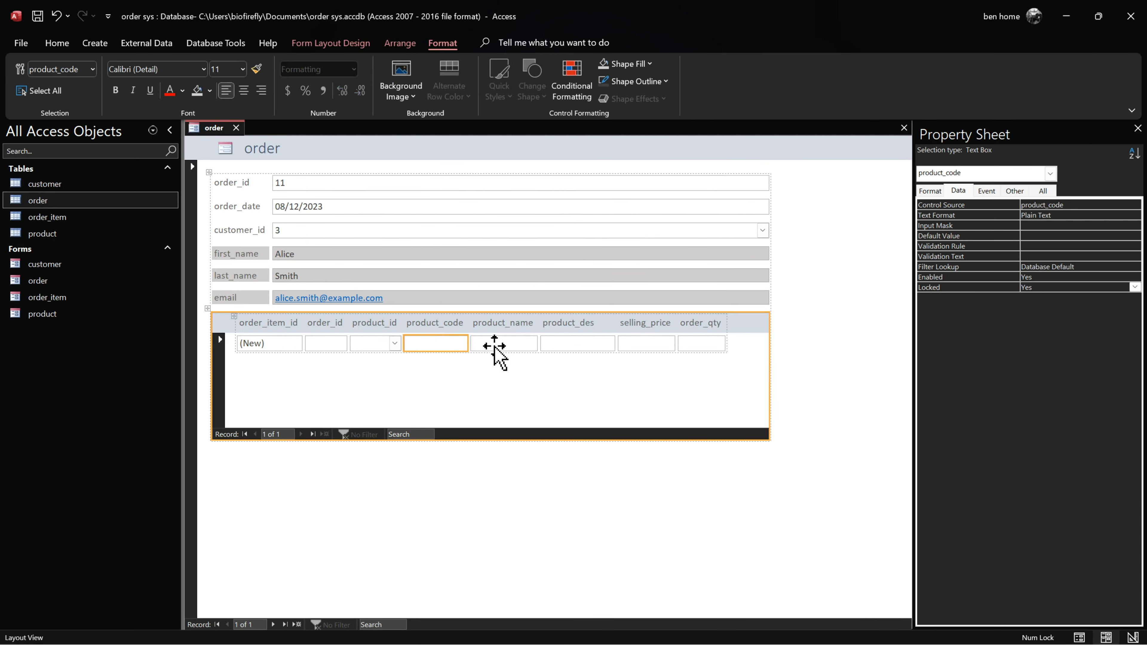
shift+click(503, 345)
shift+click(578, 345)
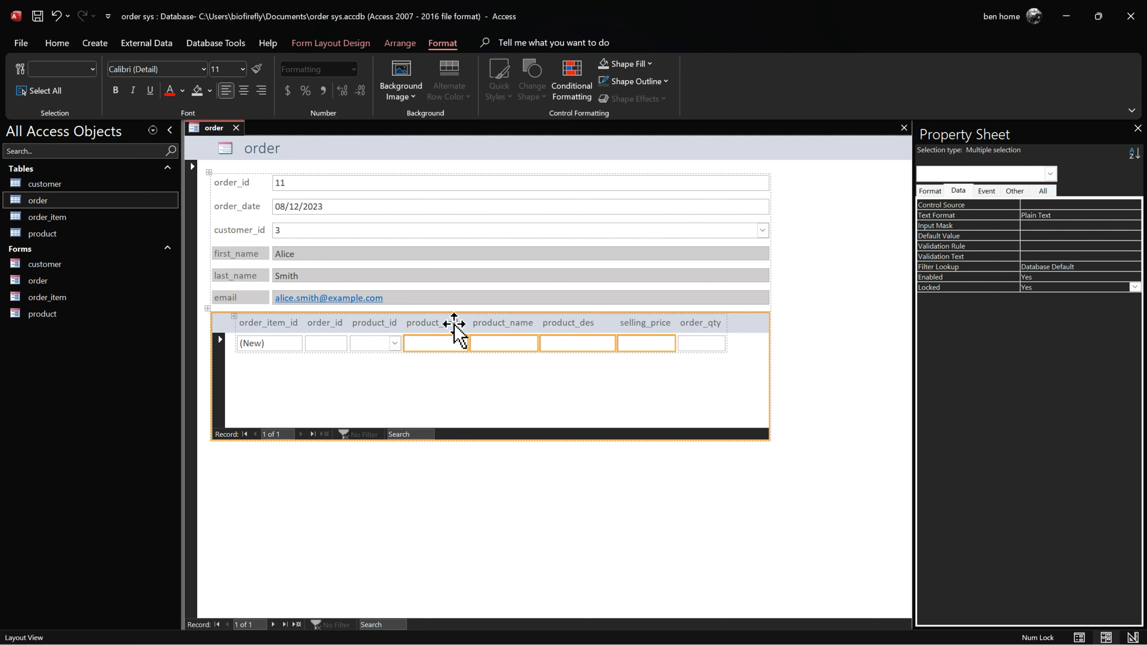
click(629, 64)
click(628, 136)
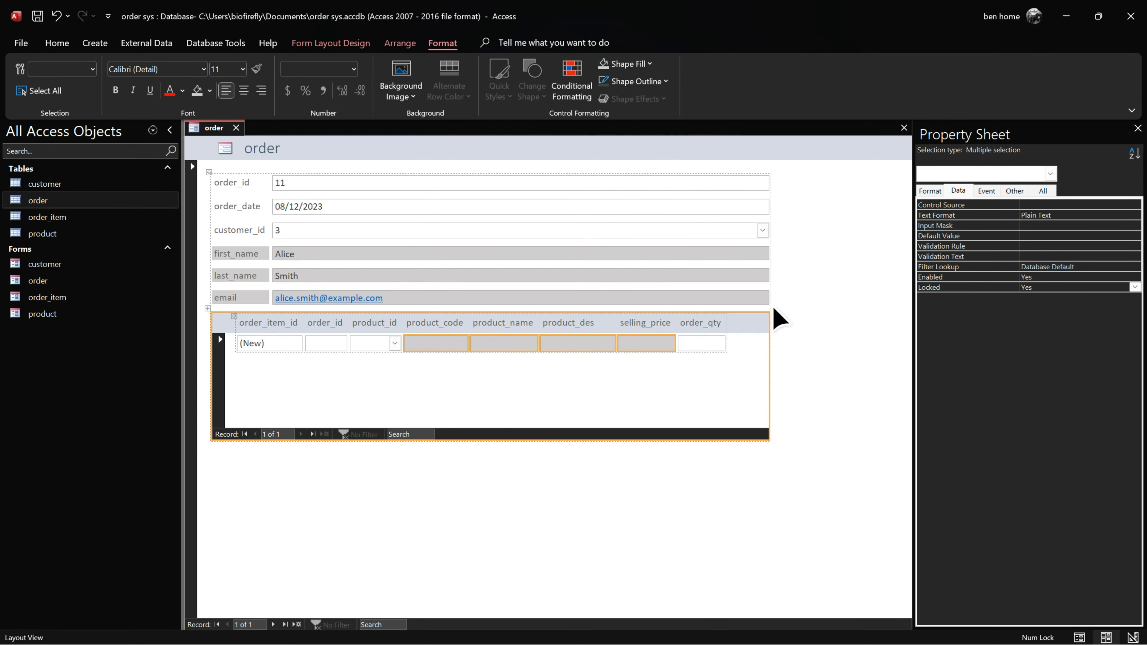
click(762, 434)
Step: In Form View, add product 1 (T-Shirt) as a new item line on order 11
right_click(221, 127)
click(264, 198)
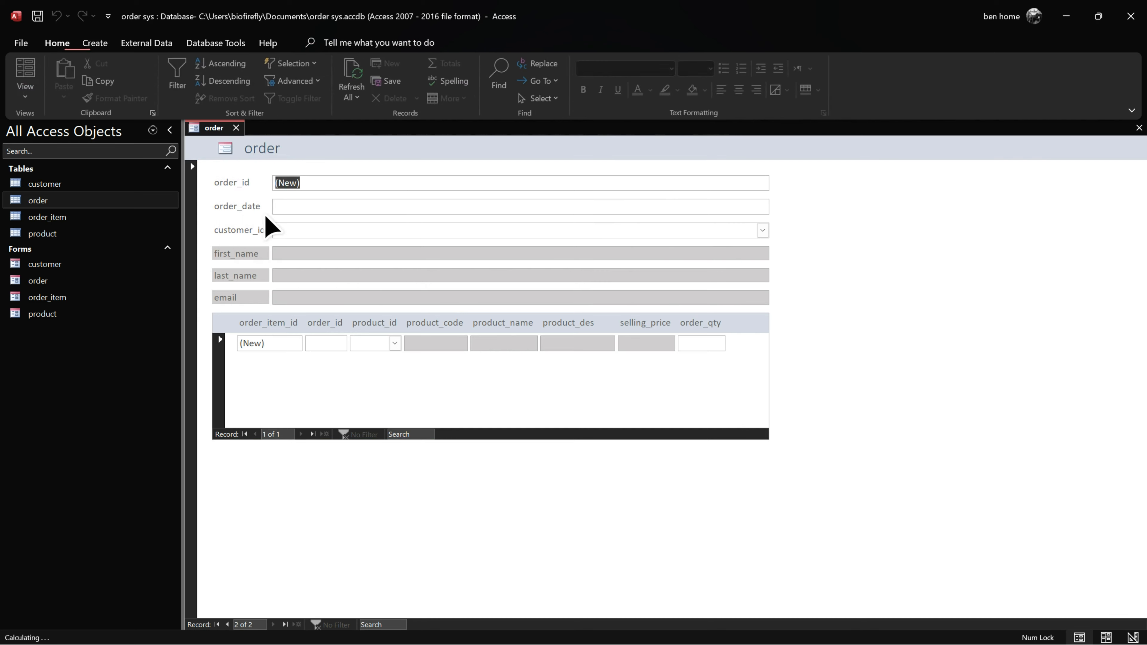
click(227, 624)
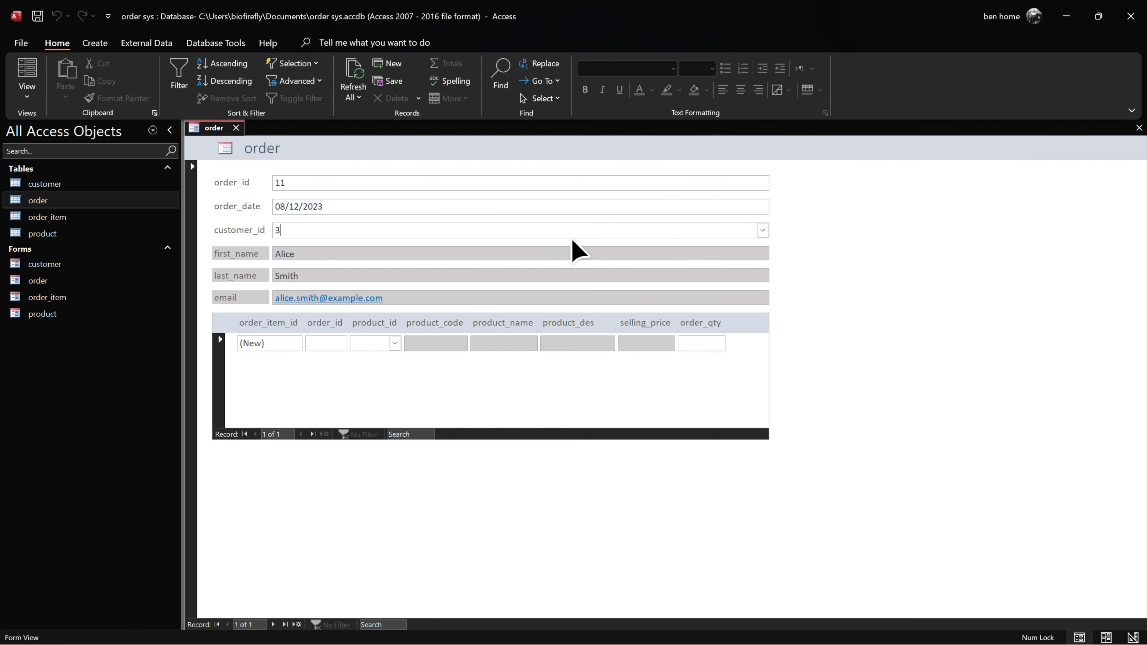
click(395, 343)
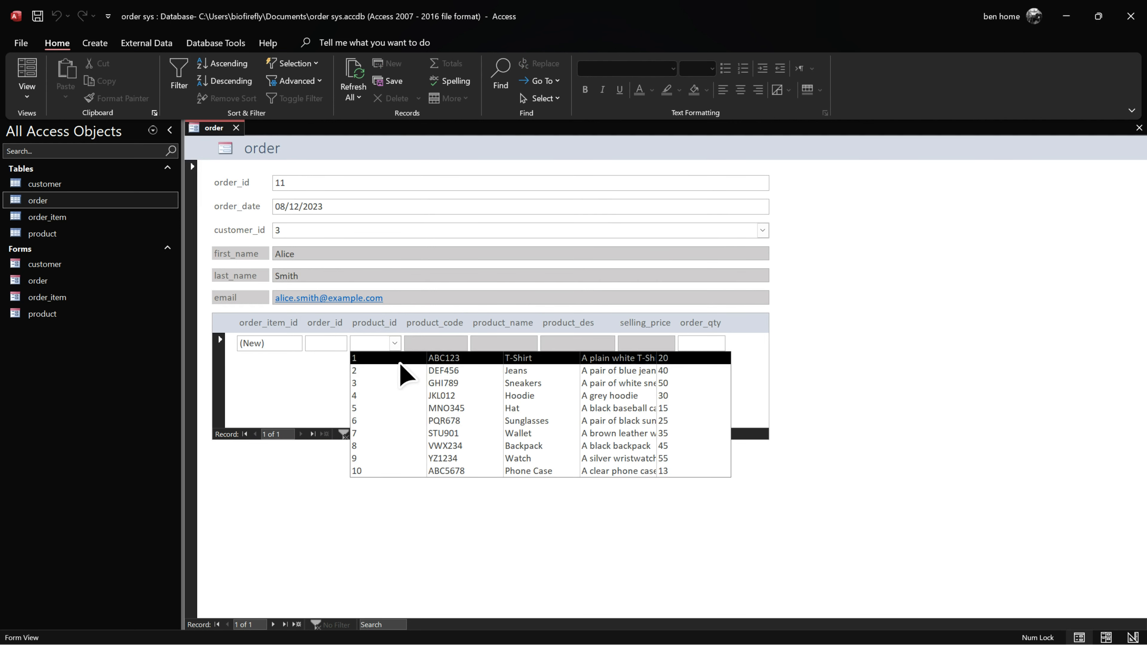
click(399, 361)
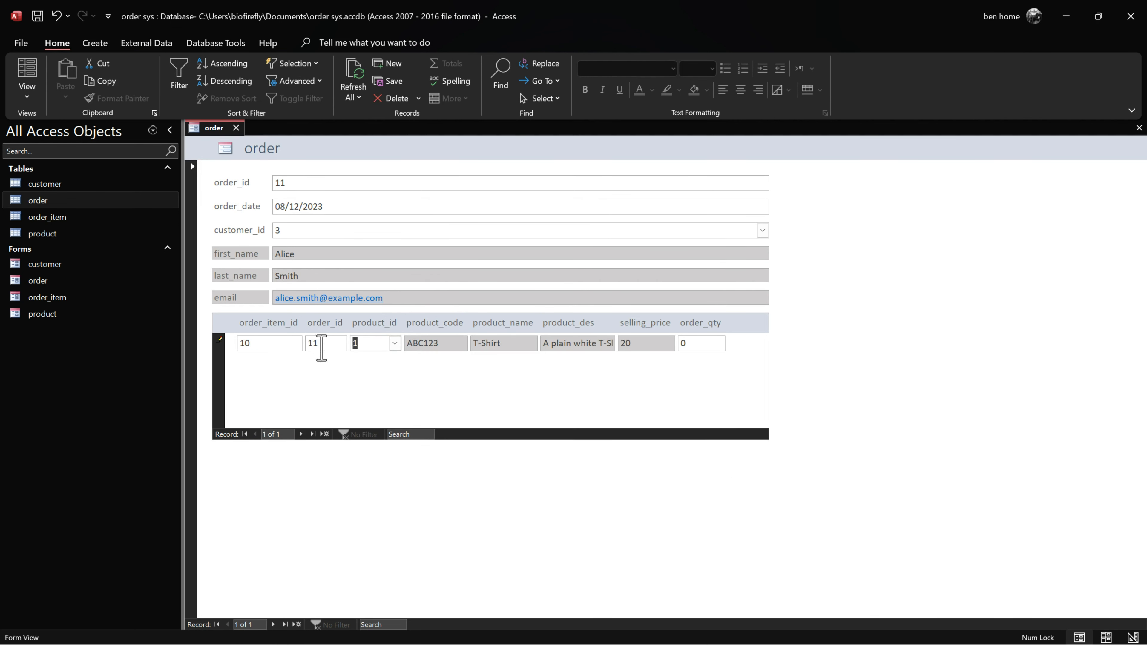
Step: In Layout View, fill the subform's order_item_id and order_id boxes light grey
right_click(219, 136)
click(262, 220)
click(271, 343)
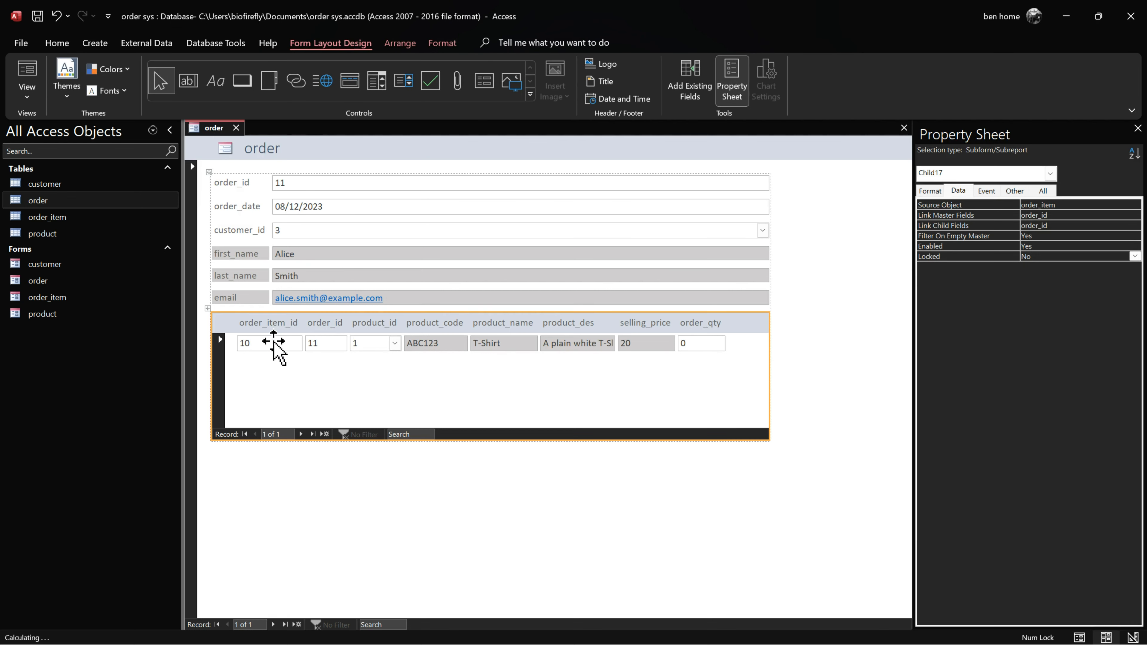
shift+click(326, 344)
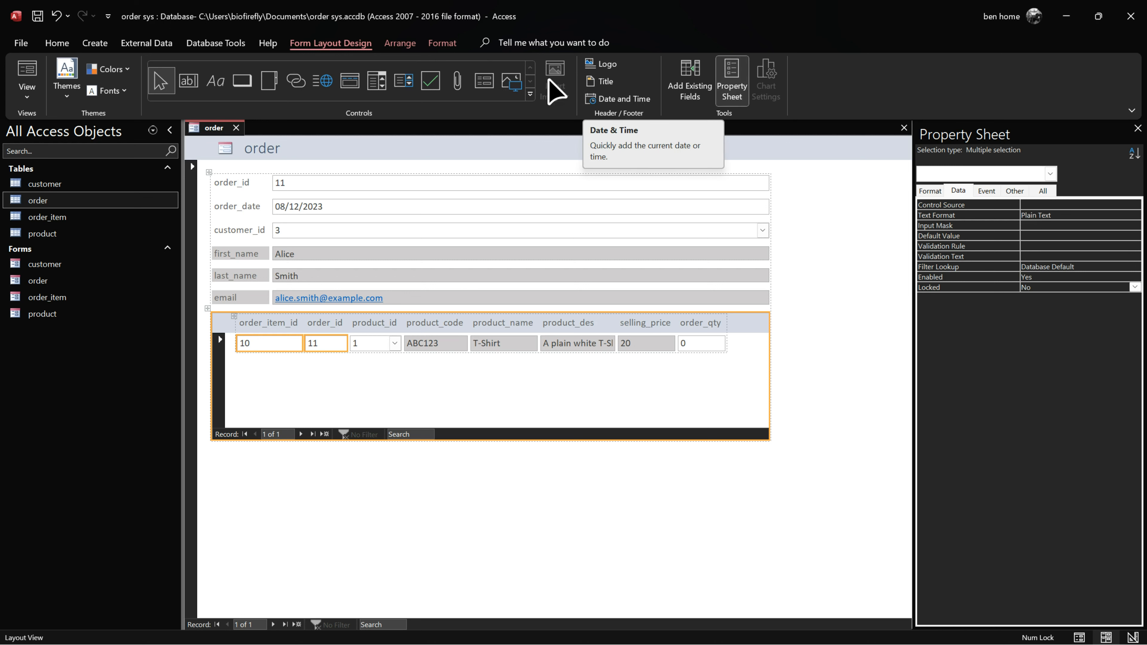
click(442, 43)
click(629, 63)
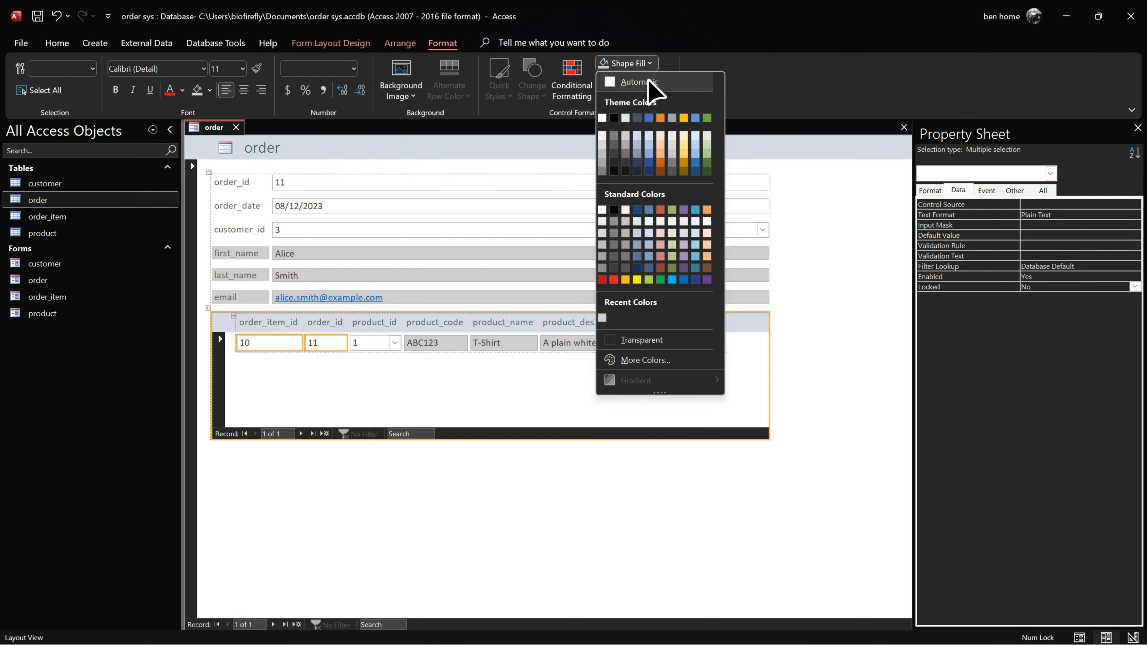
click(628, 135)
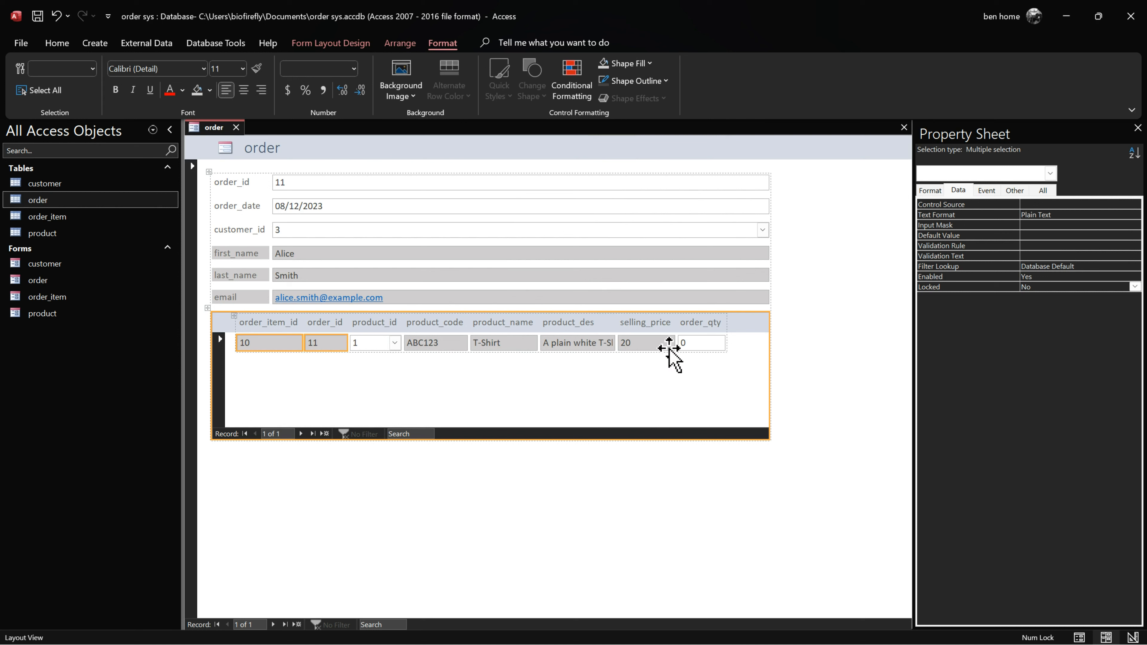
Step: Widen product_des, right-align selling_price and order_qty, centre the ID fields, and return to Form View
click(545, 323)
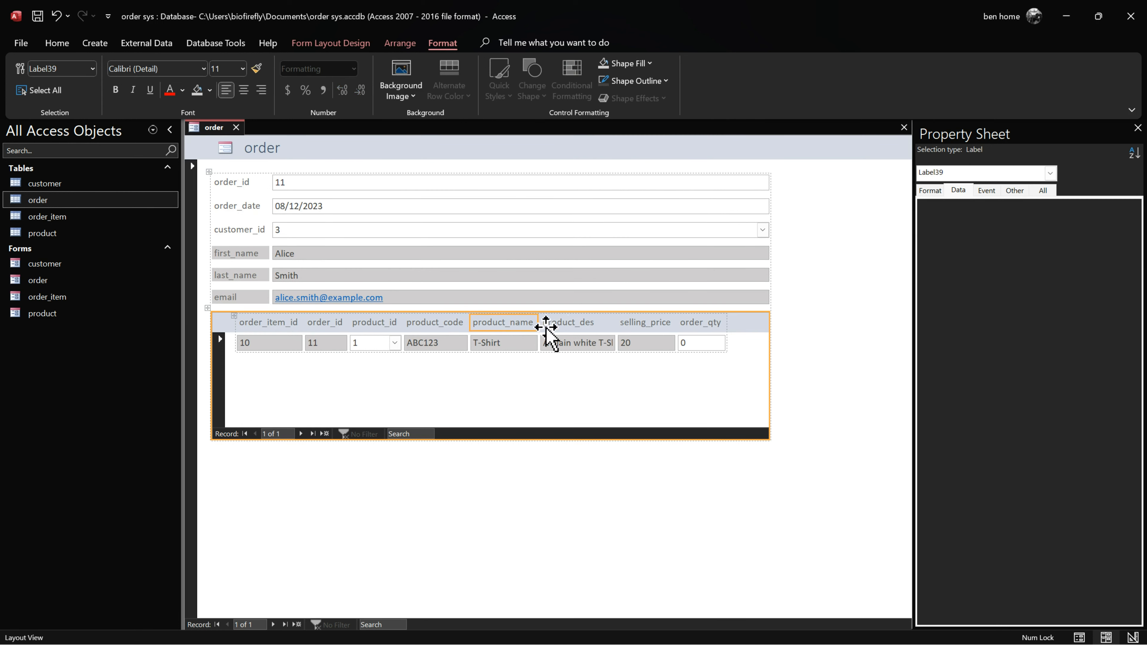
drag(614, 321, 651, 327)
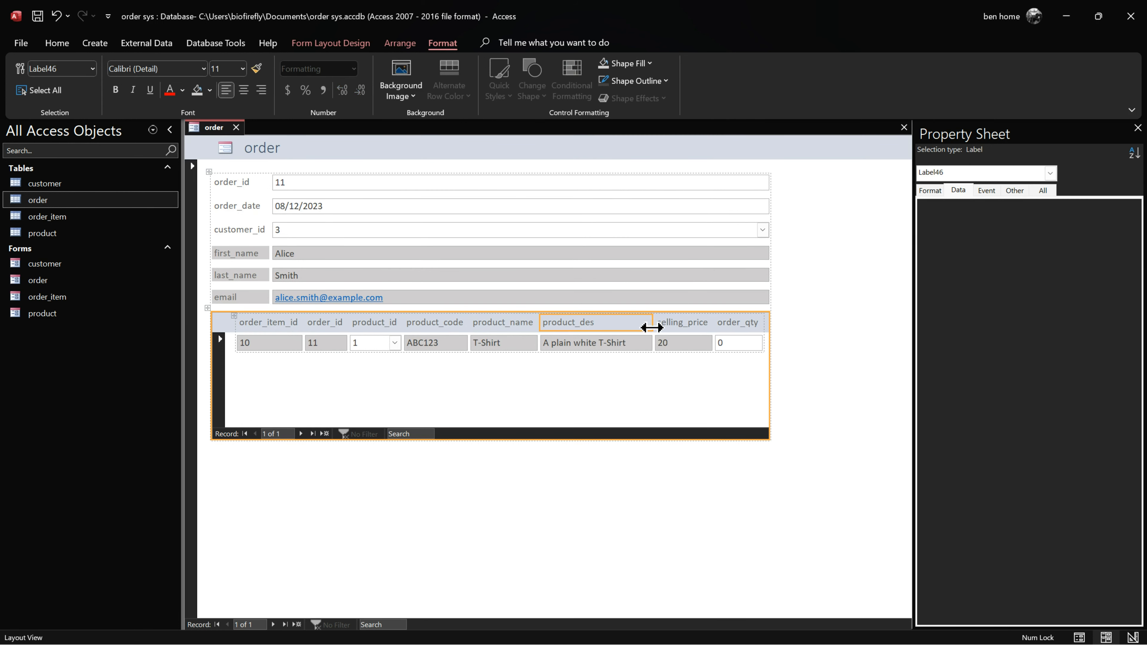
click(680, 345)
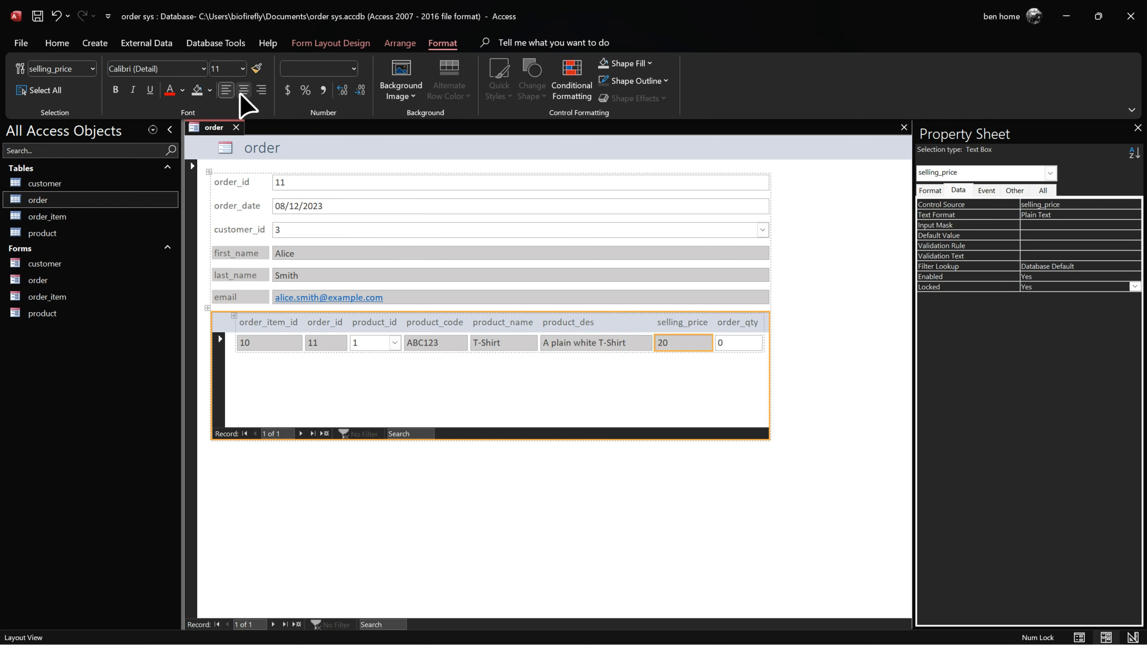
click(262, 90)
click(750, 343)
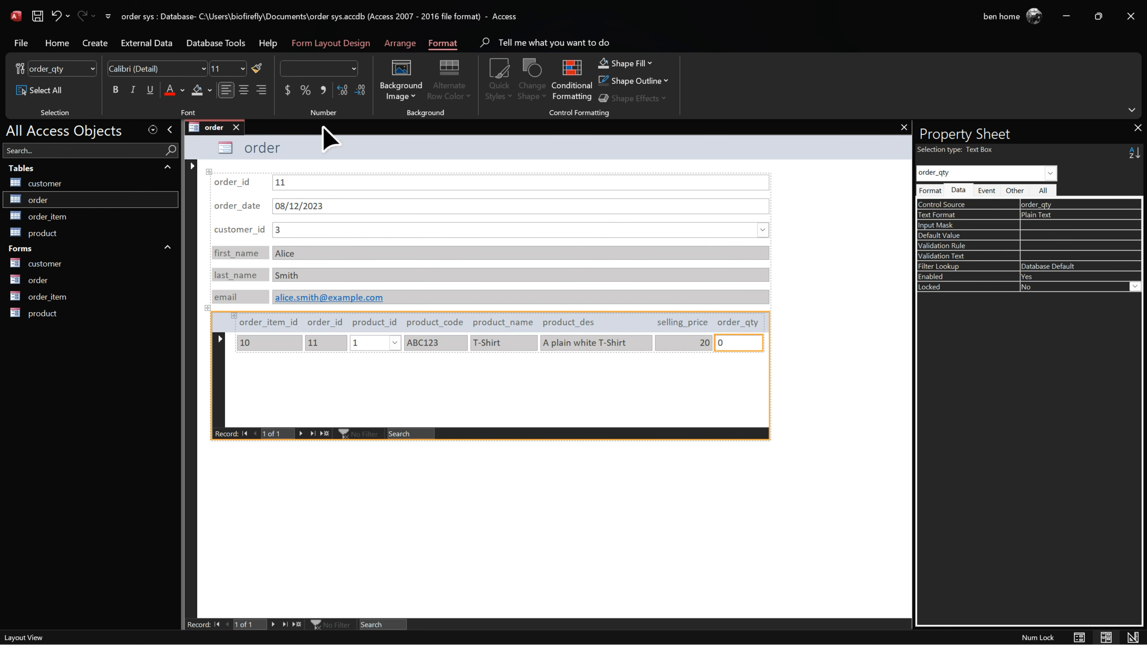
click(262, 91)
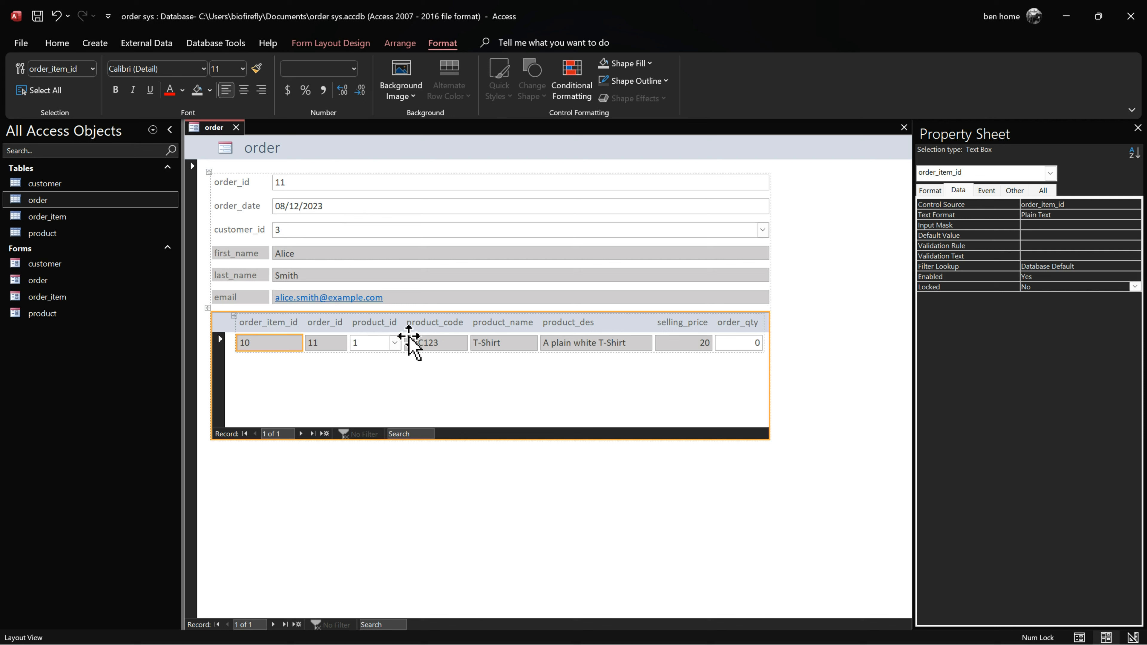
shift+click(379, 347)
click(244, 92)
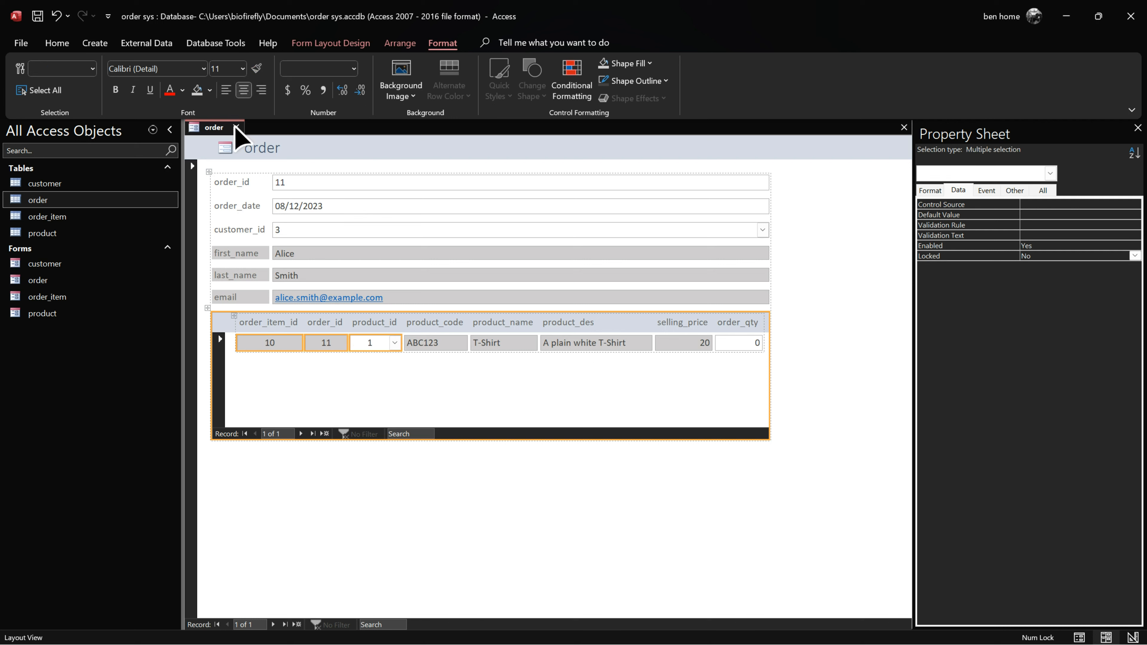
right_click(223, 128)
click(296, 209)
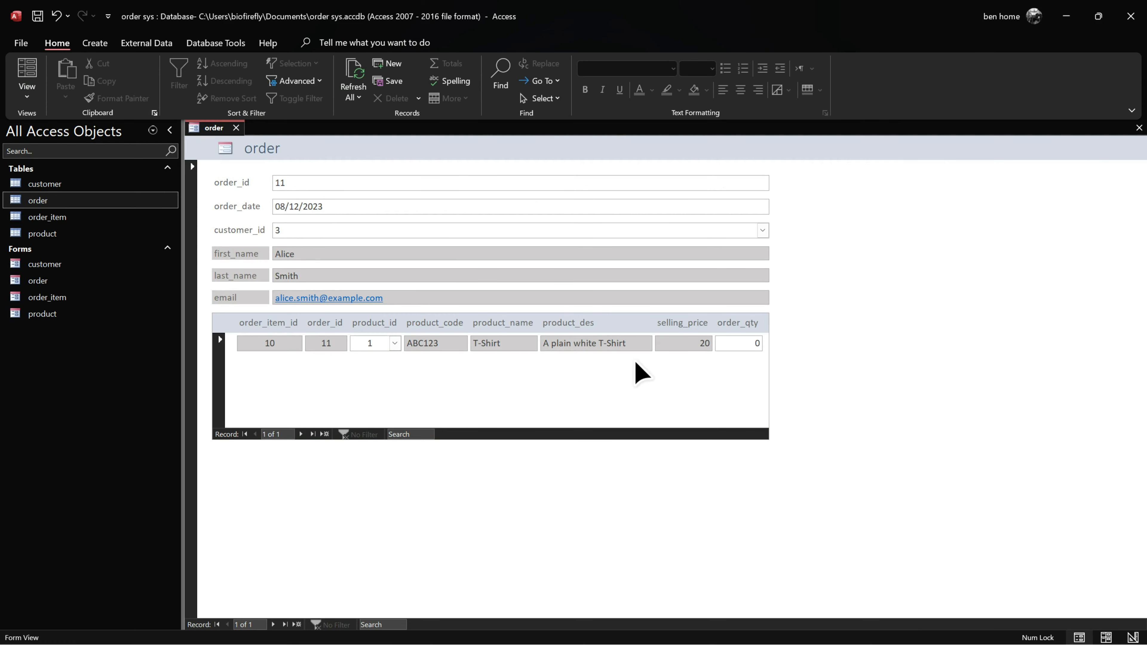
Step: Add product 3 (Sneakers) as an item line and move to a new blank item record
click(395, 344)
click(411, 387)
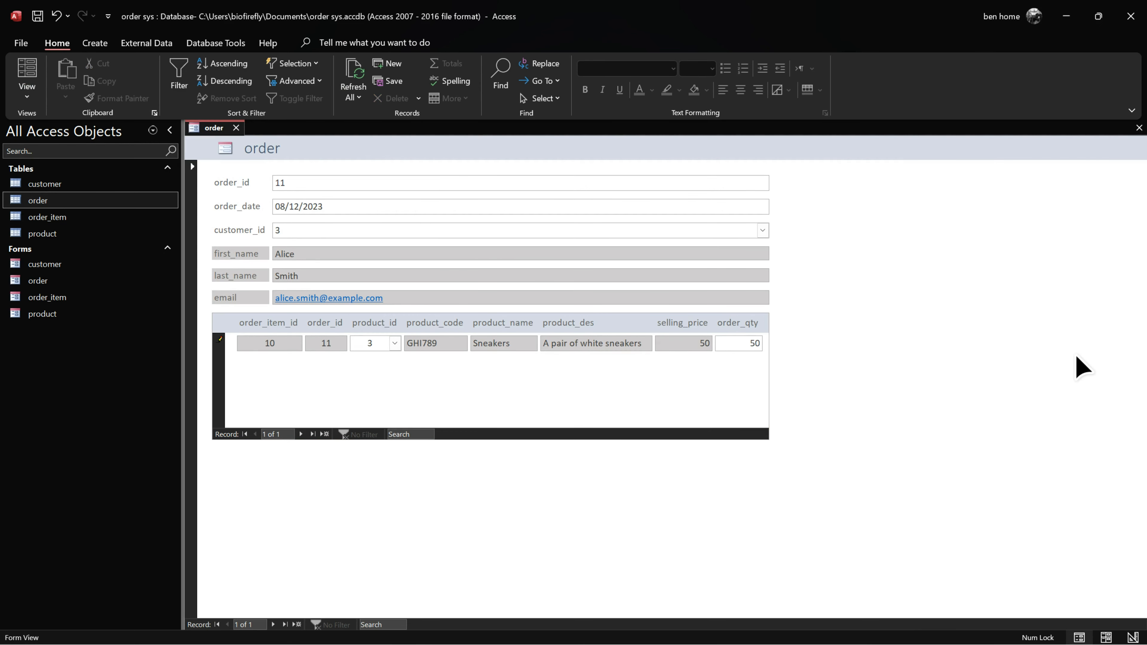
key(Tab)
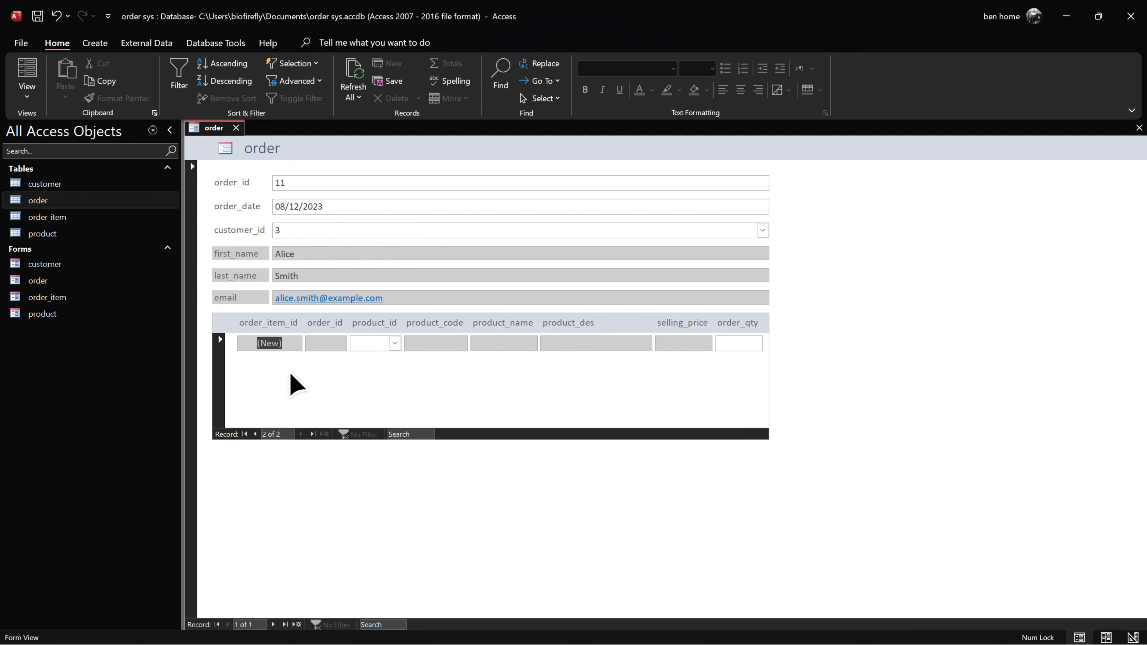
click(254, 434)
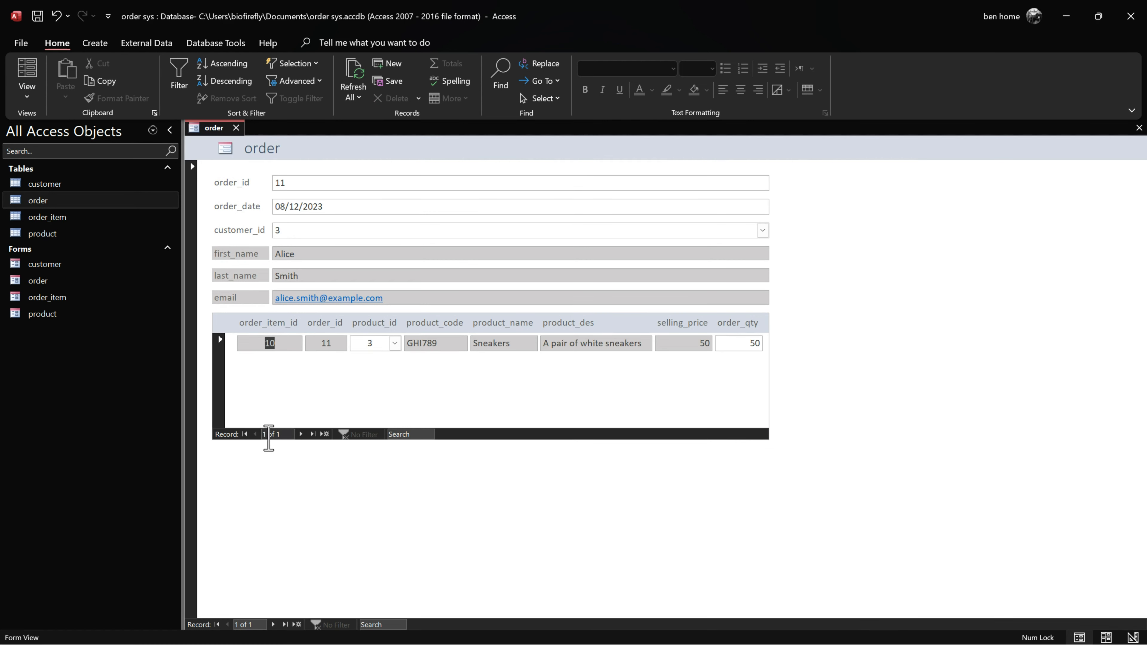
click(300, 432)
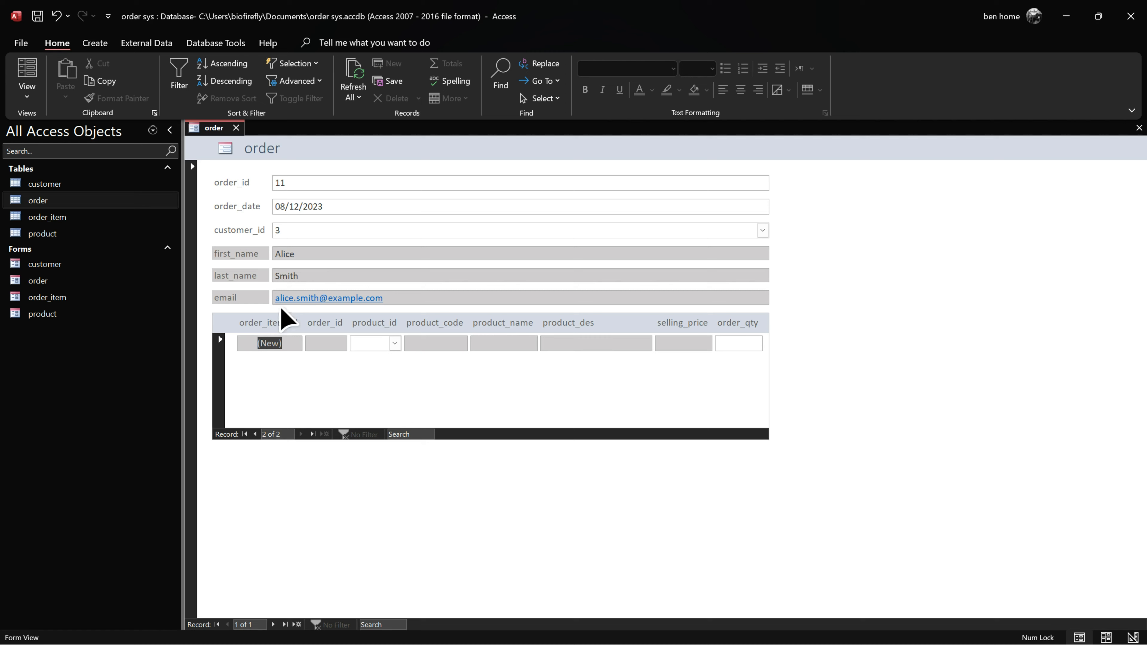
Step: In Design View, save the forms and set the subform's Default View to Continuous Forms
right_click(208, 131)
click(253, 245)
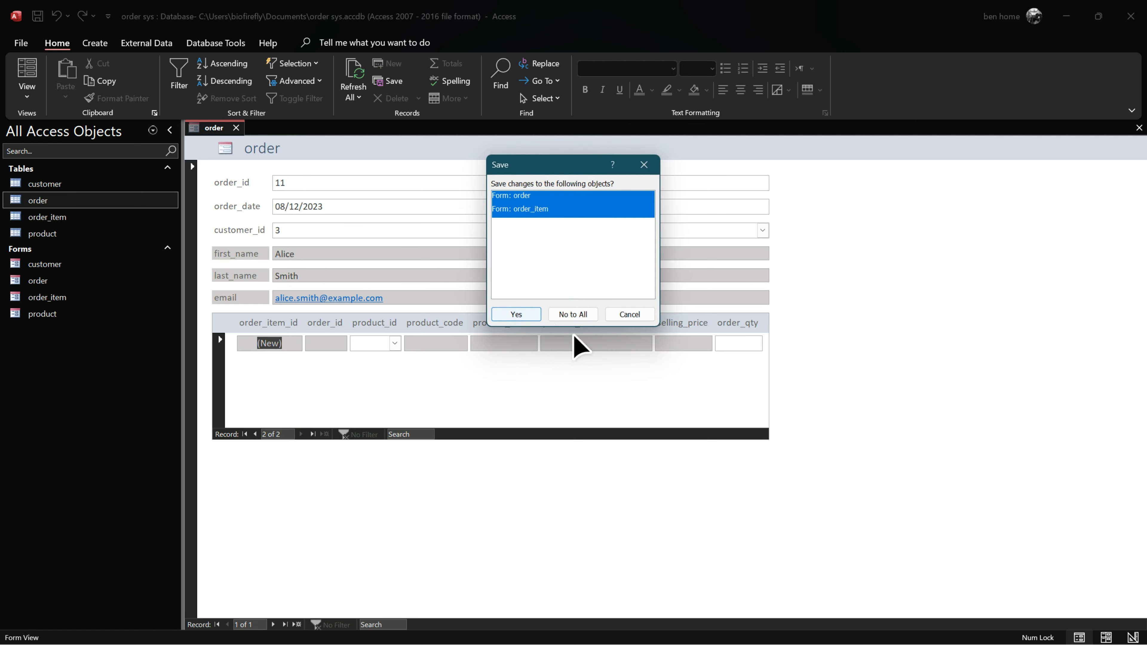
click(525, 316)
click(228, 368)
click(226, 361)
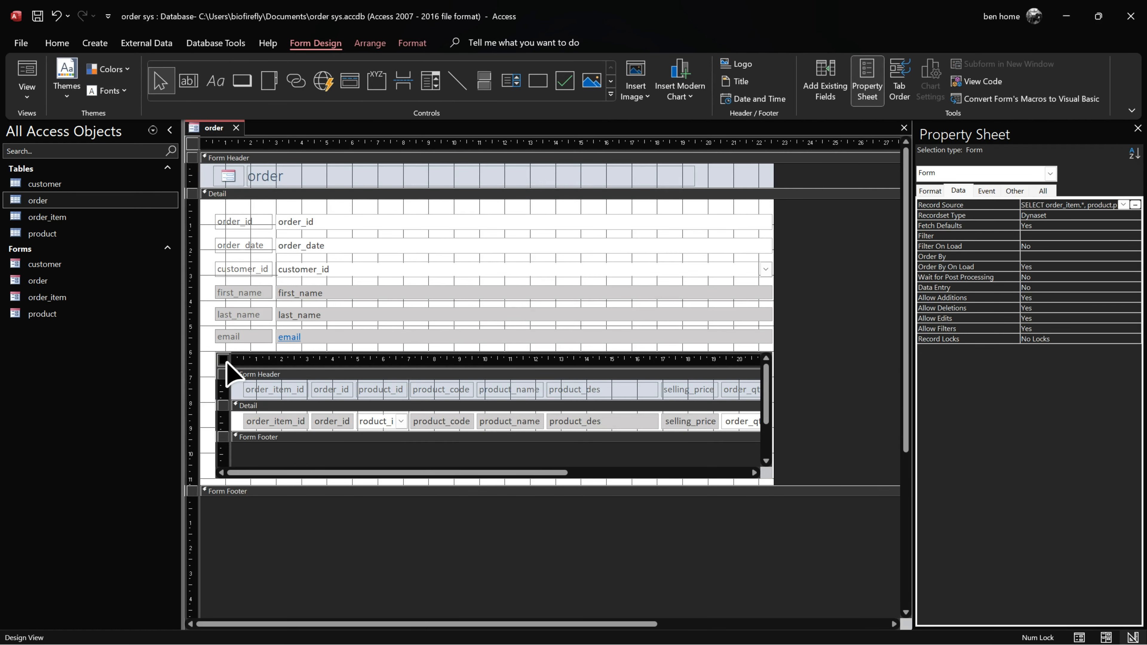
click(929, 190)
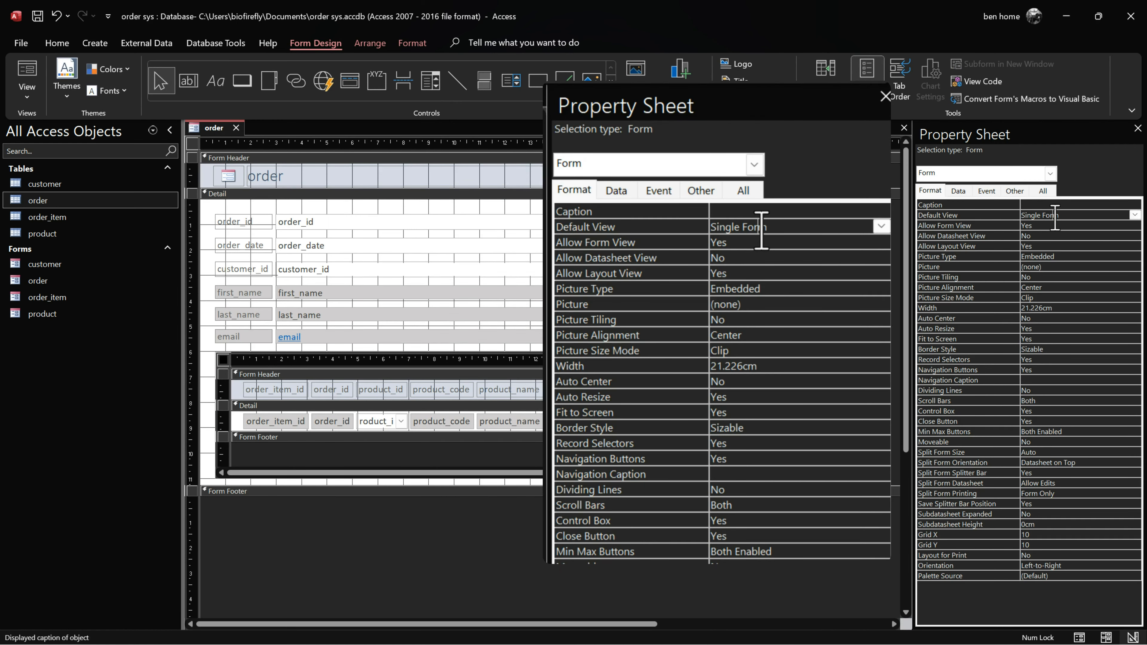
click(1134, 215)
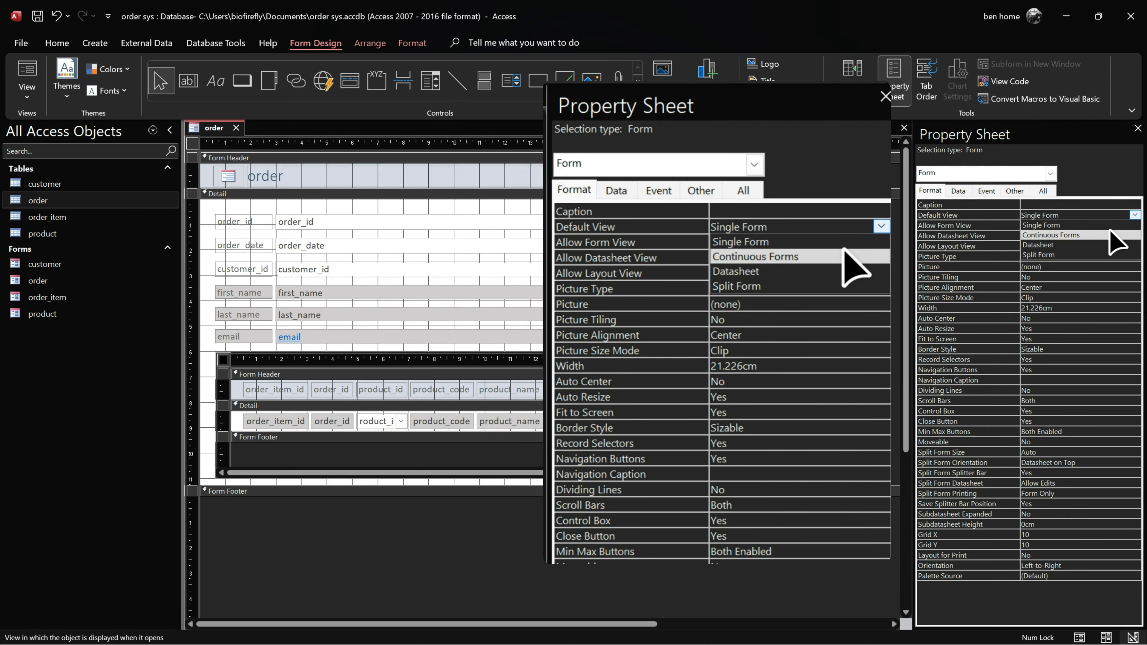
click(1052, 235)
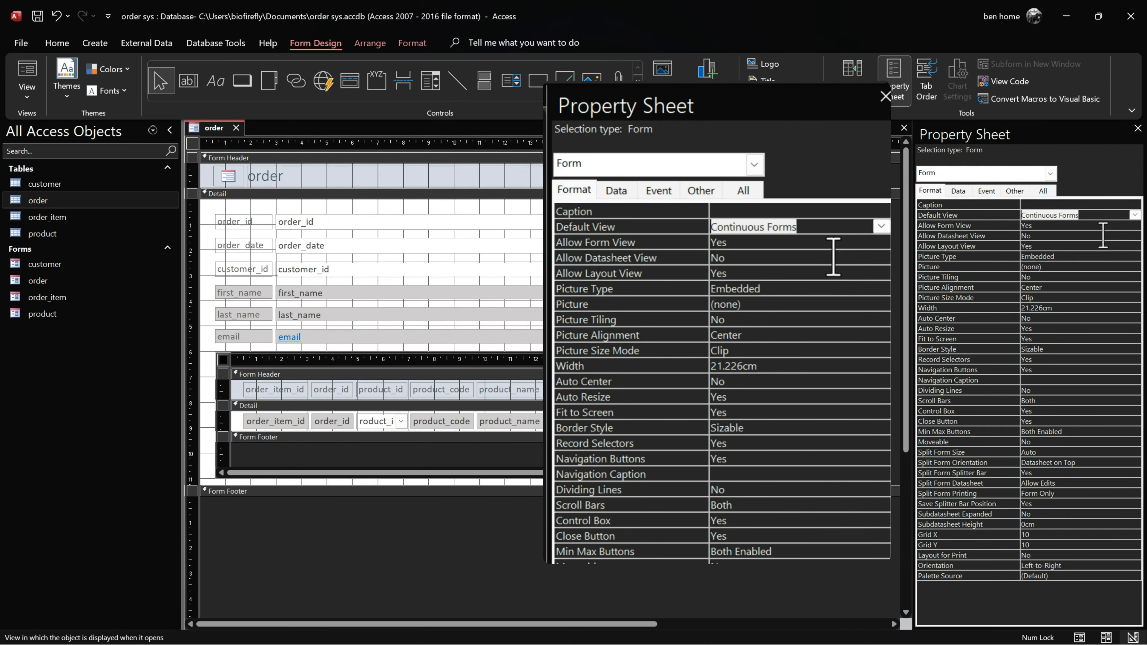
Step: Back in Form View, add a Jeans item line with quantity 100
right_click(213, 130)
click(235, 207)
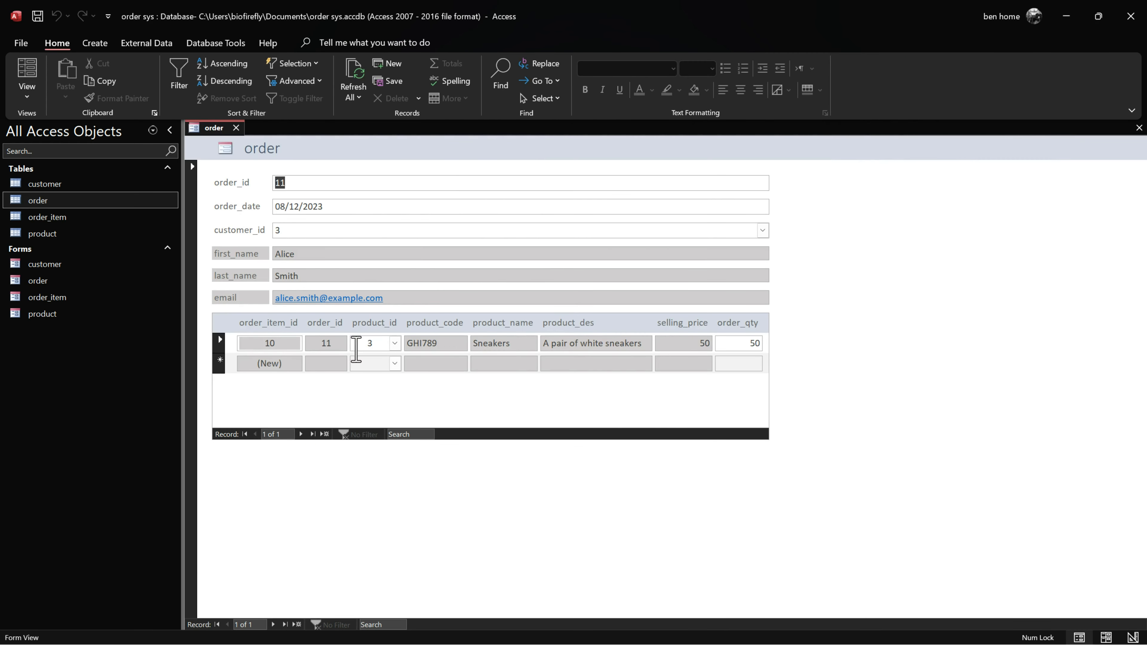
click(394, 363)
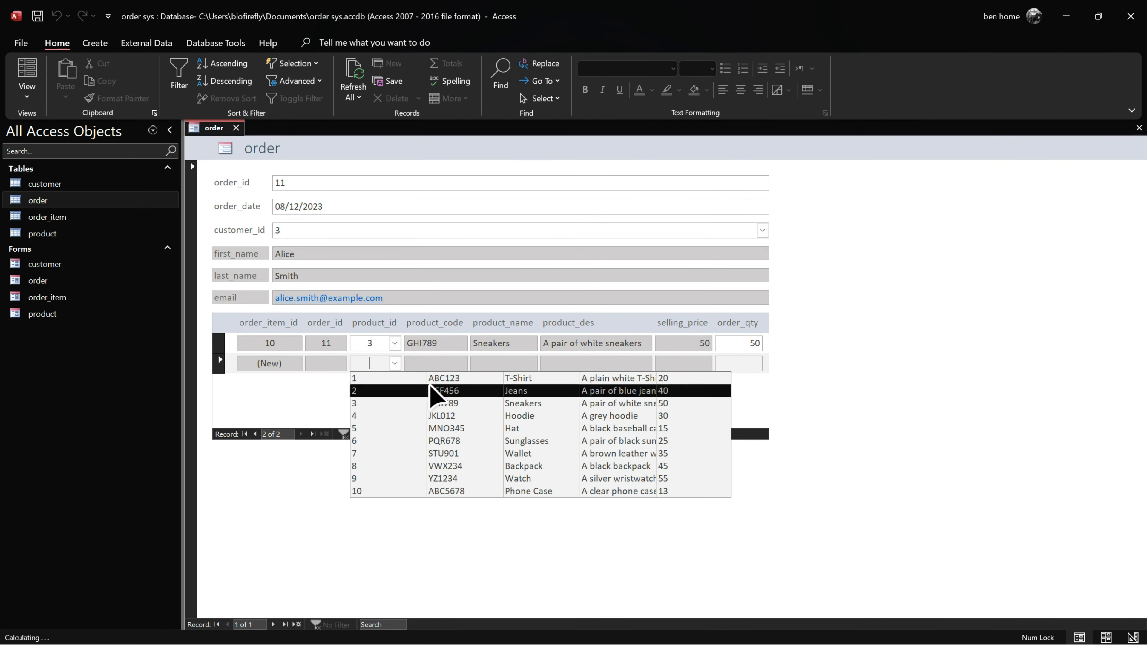
click(413, 392)
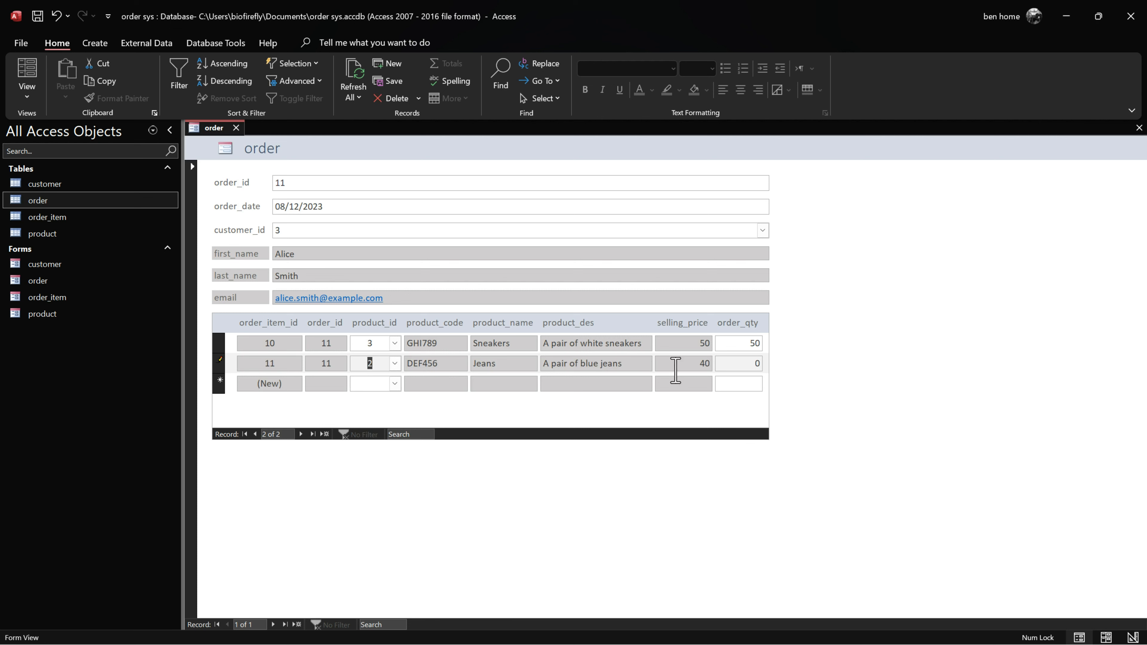
click(719, 363)
text(100)
key(Tab)
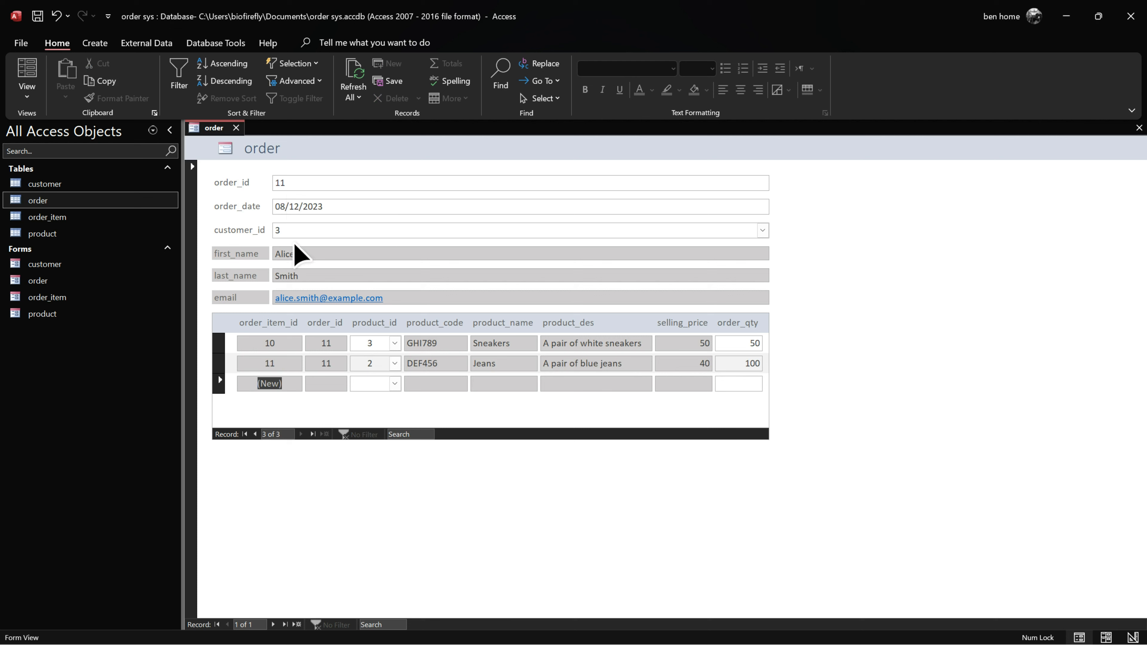
Step: Assign customer 1 to order 11, then close the order form and save changes
click(762, 230)
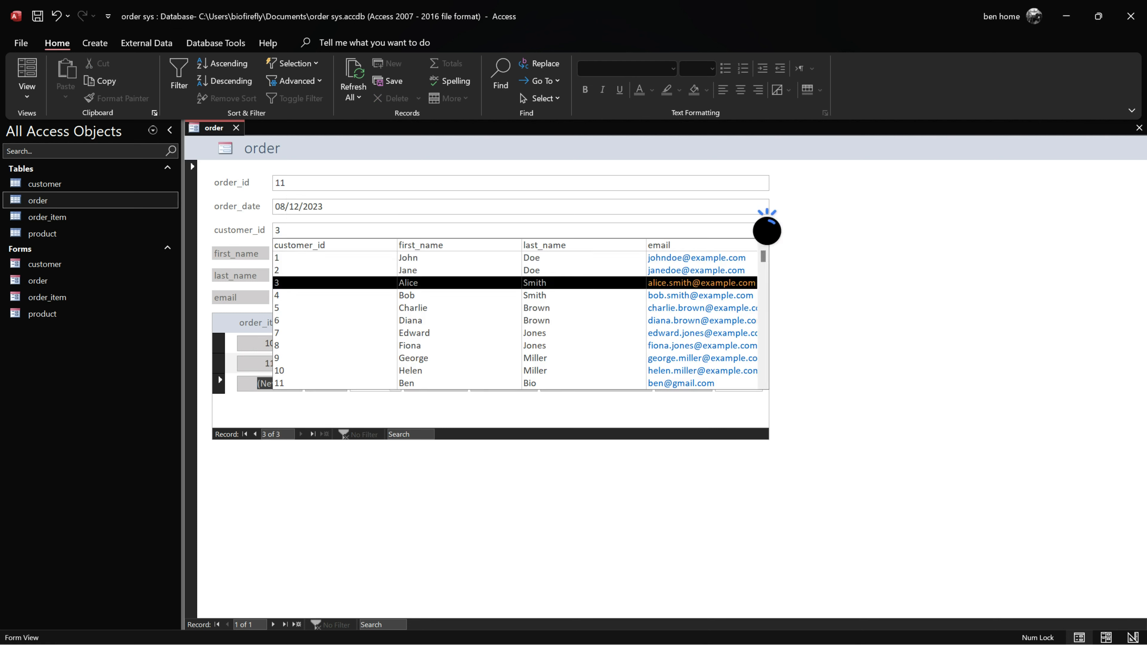
click(592, 258)
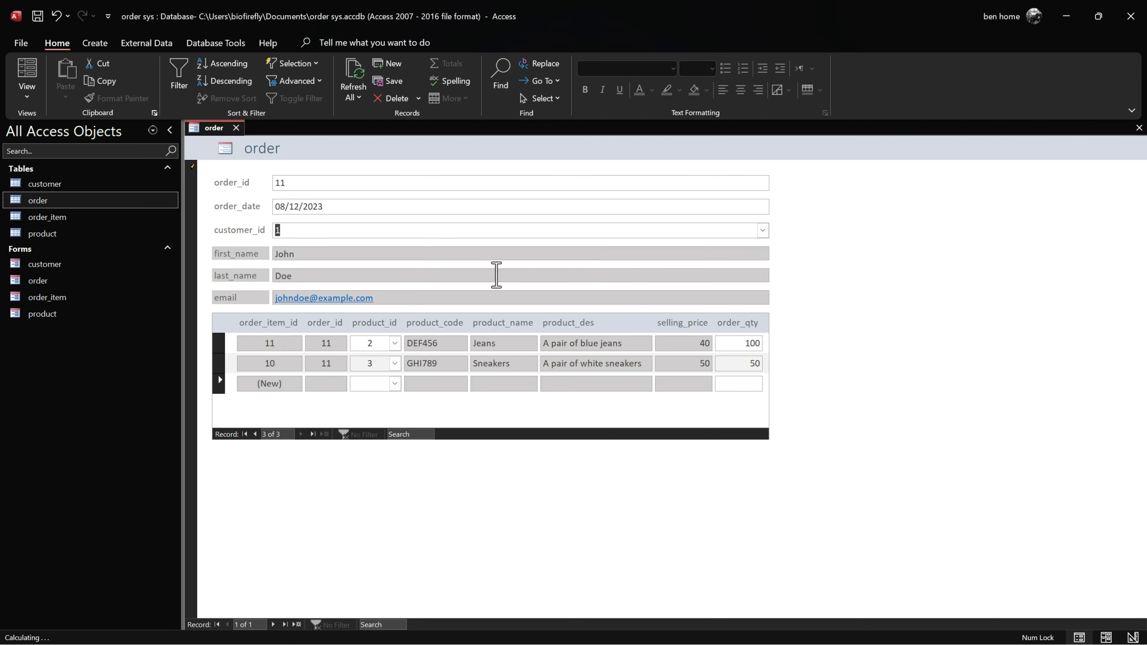
click(235, 128)
click(528, 317)
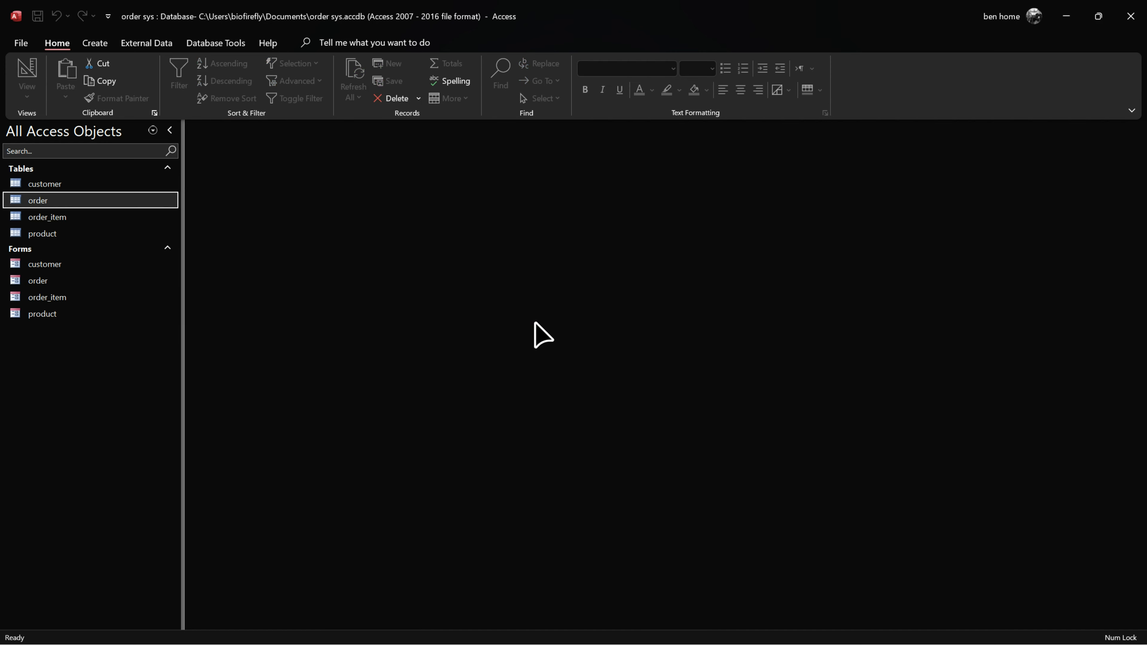
Step: Reopen and close the order form, then open the order table and expand orders 11 and 12's items
double_click(45, 282)
click(275, 625)
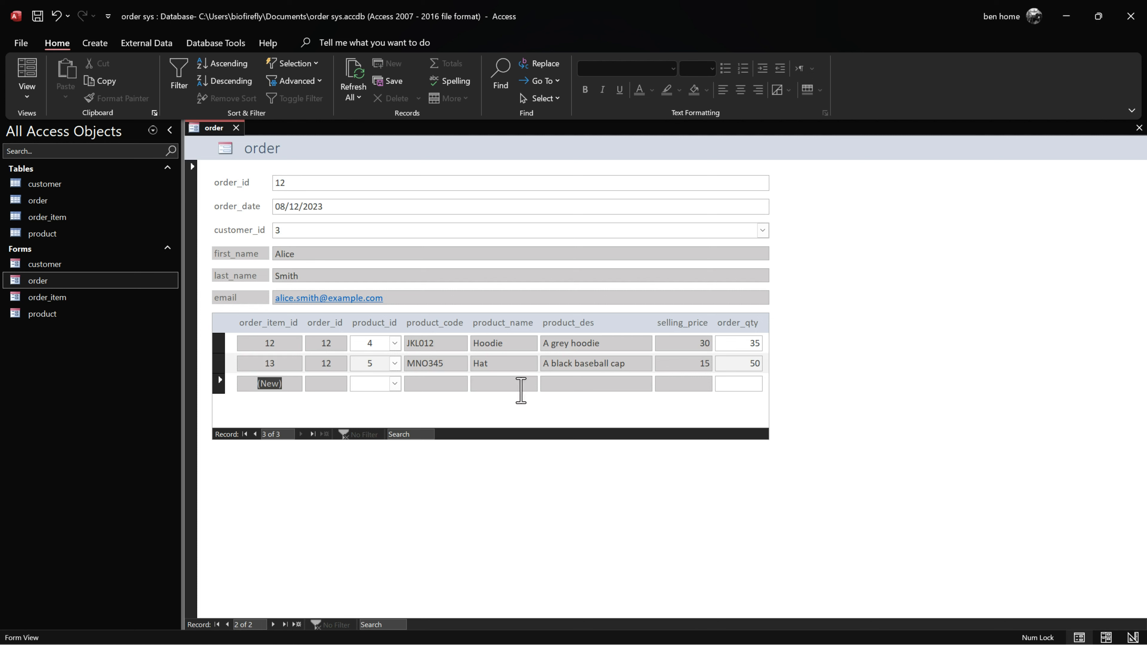
click(236, 127)
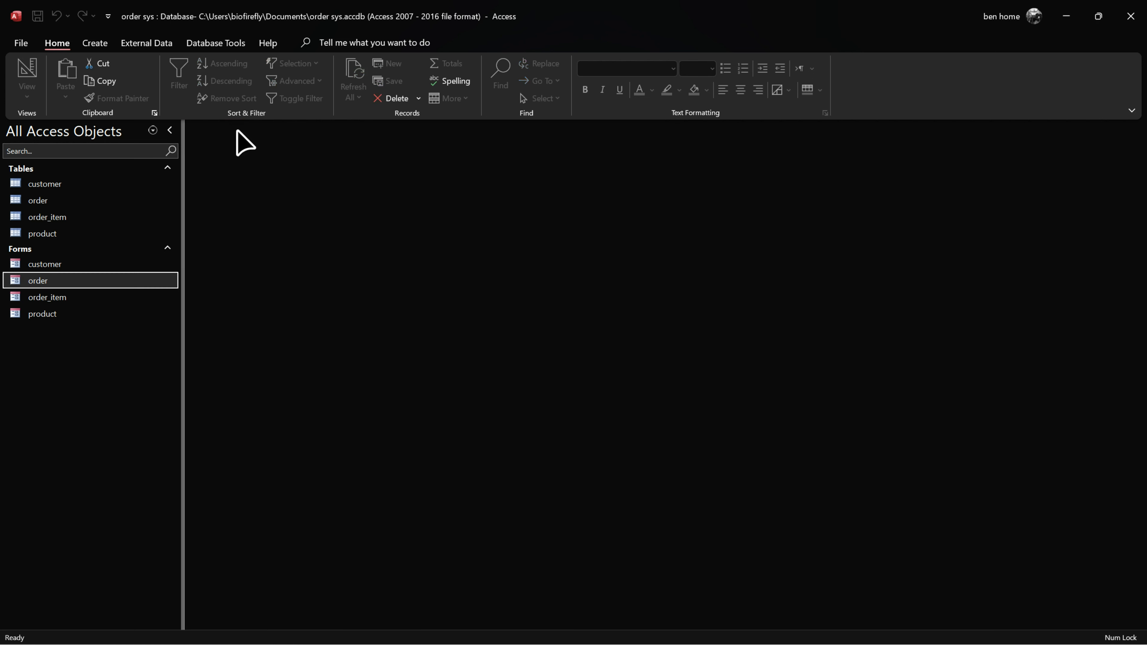
double_click(59, 200)
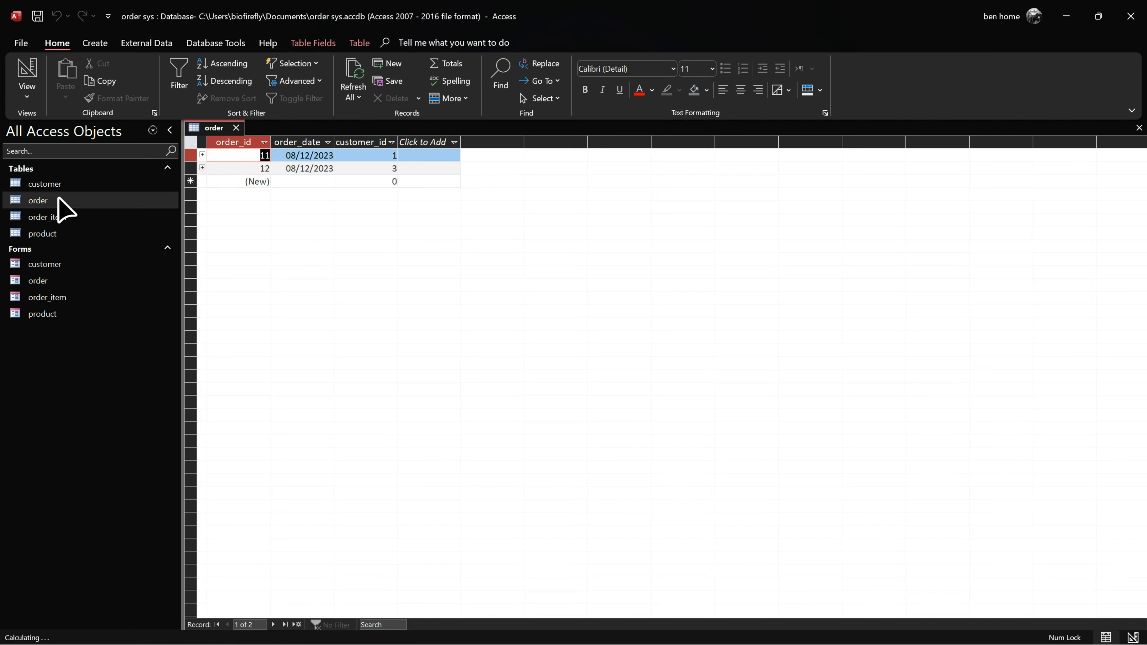
click(202, 154)
click(202, 221)
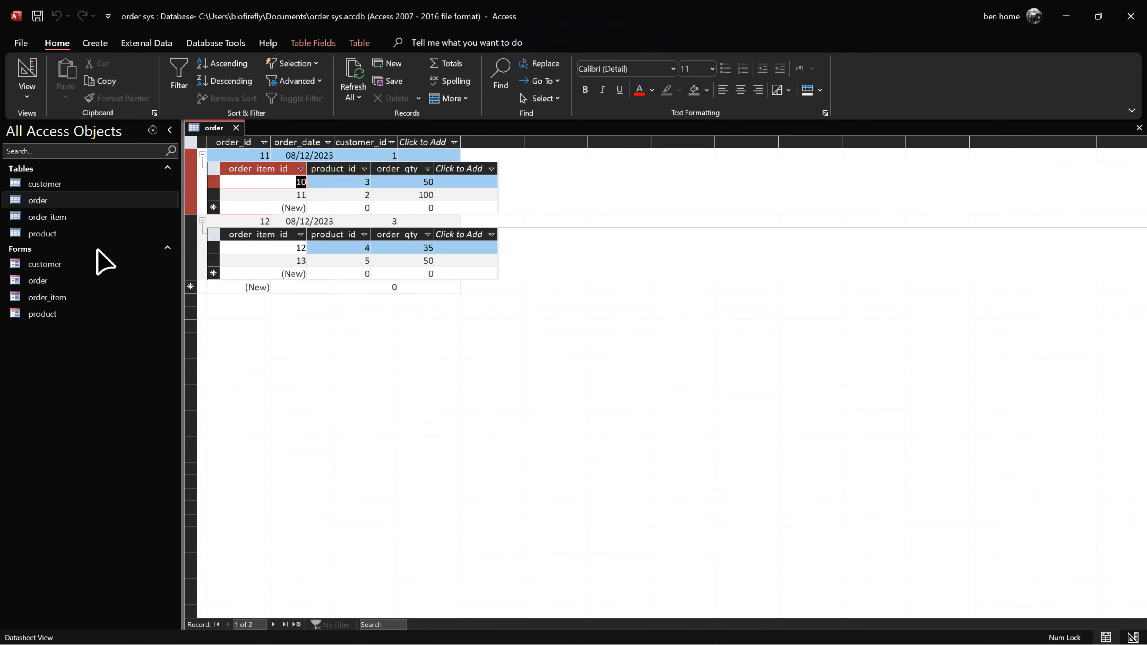
Step: Review the order_item, product and customer tables, then close all four table tabs
double_click(63, 217)
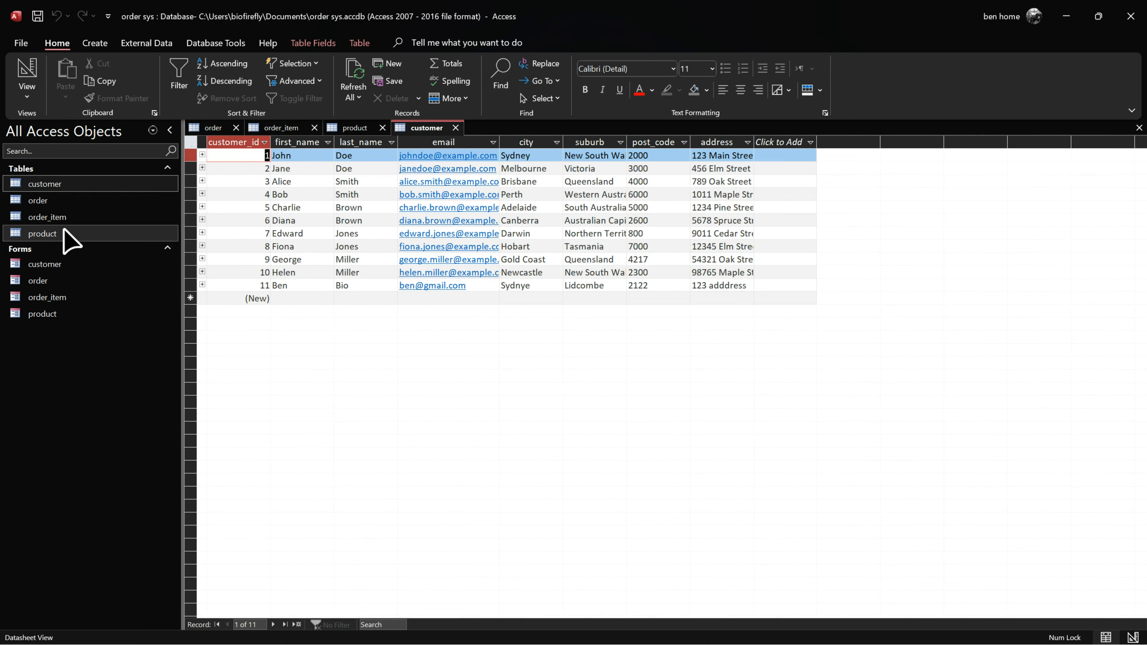
double_click(64, 232)
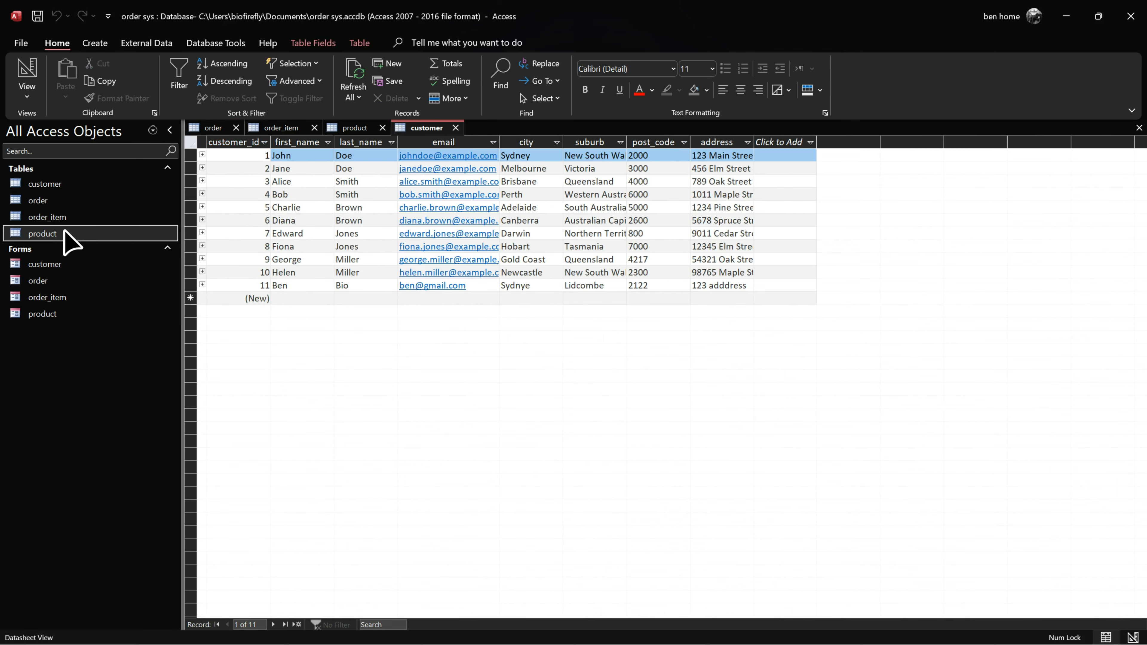
double_click(69, 185)
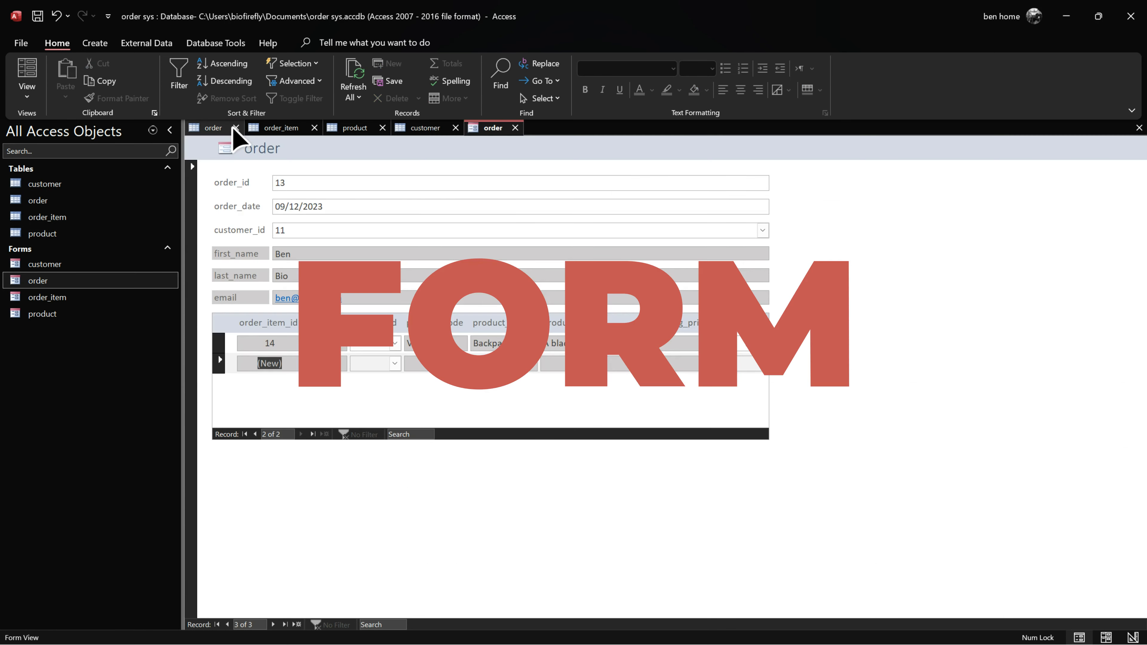
click(235, 128)
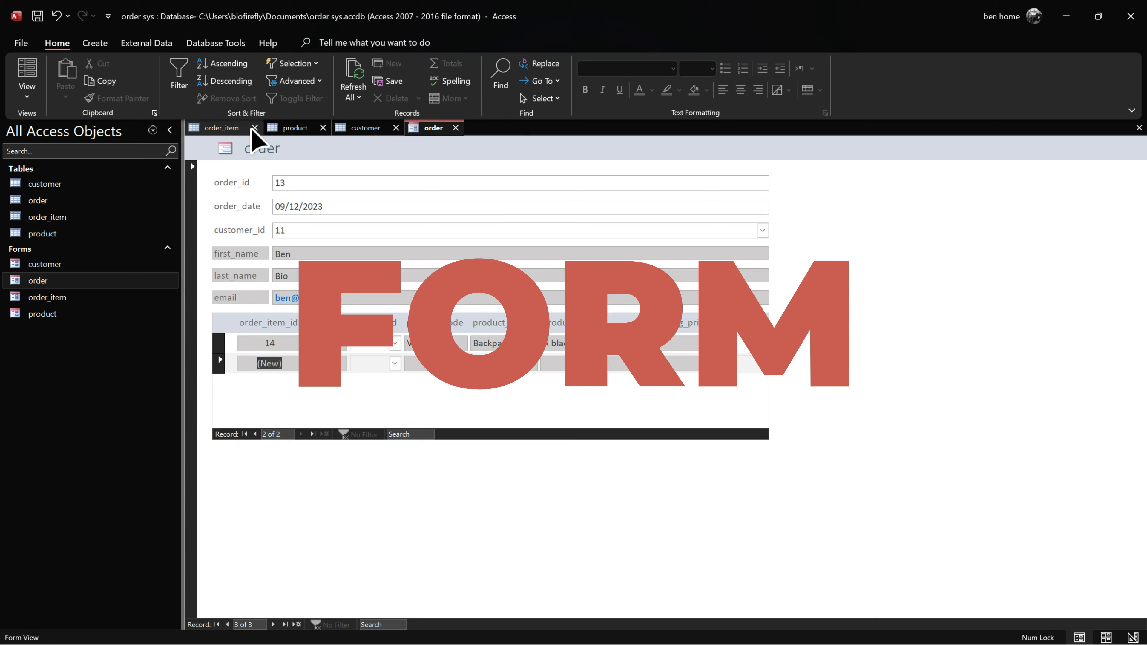
click(256, 127)
click(246, 127)
click(248, 128)
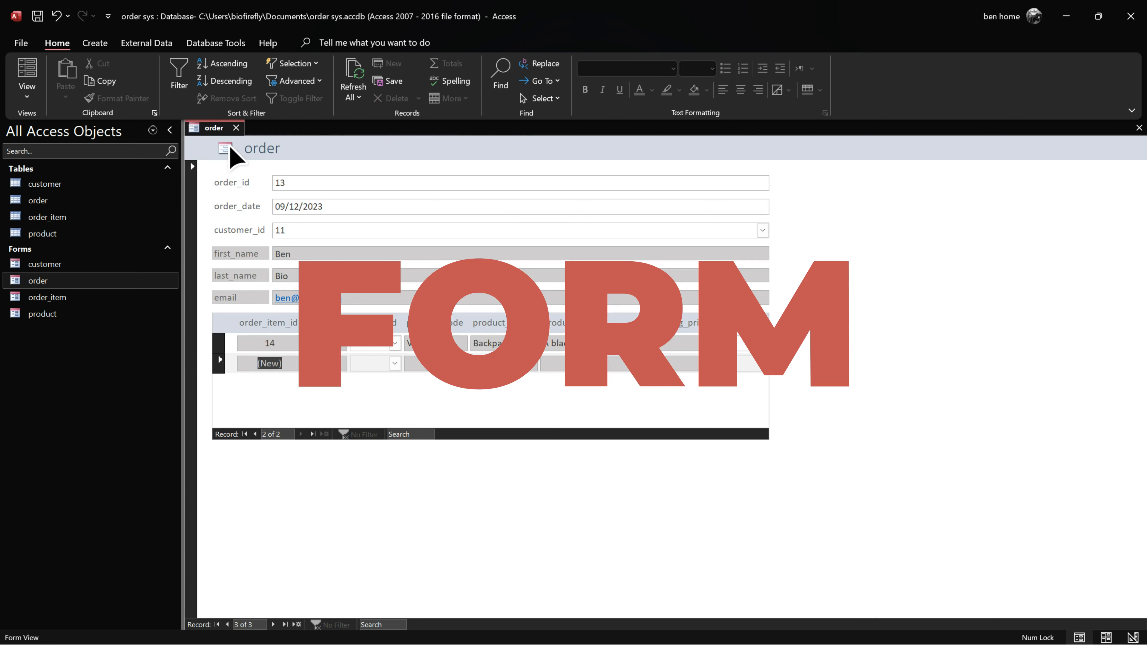